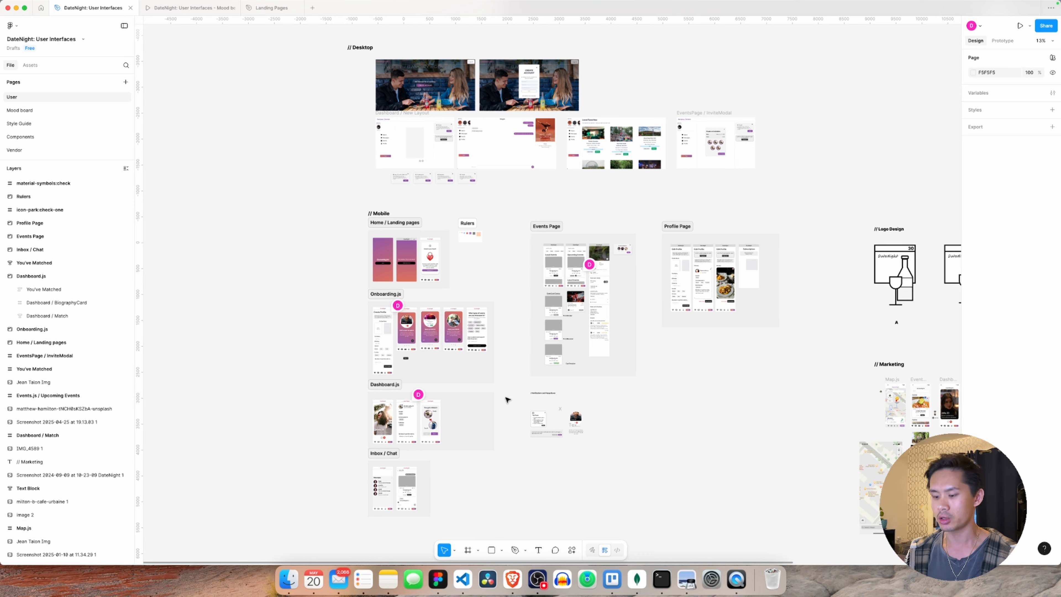
# Step: Examine the You've Matched screen in the Dashboard.js section and the "Re-design the MatchPopup" task card in Trello
pyautogui.scroll(10, 506, 400)
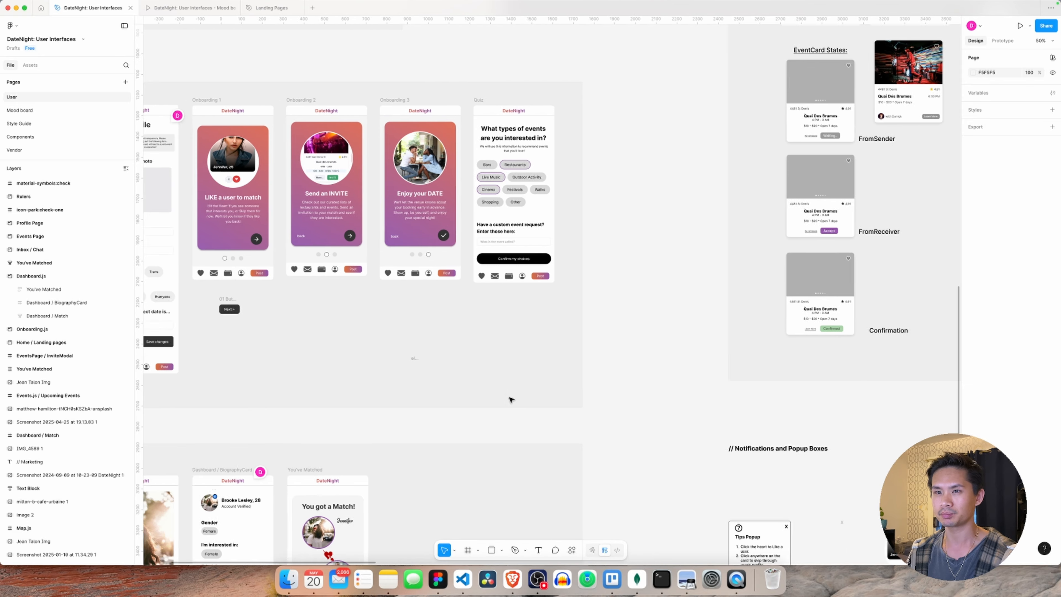
pyautogui.scroll(-10, 509, 399)
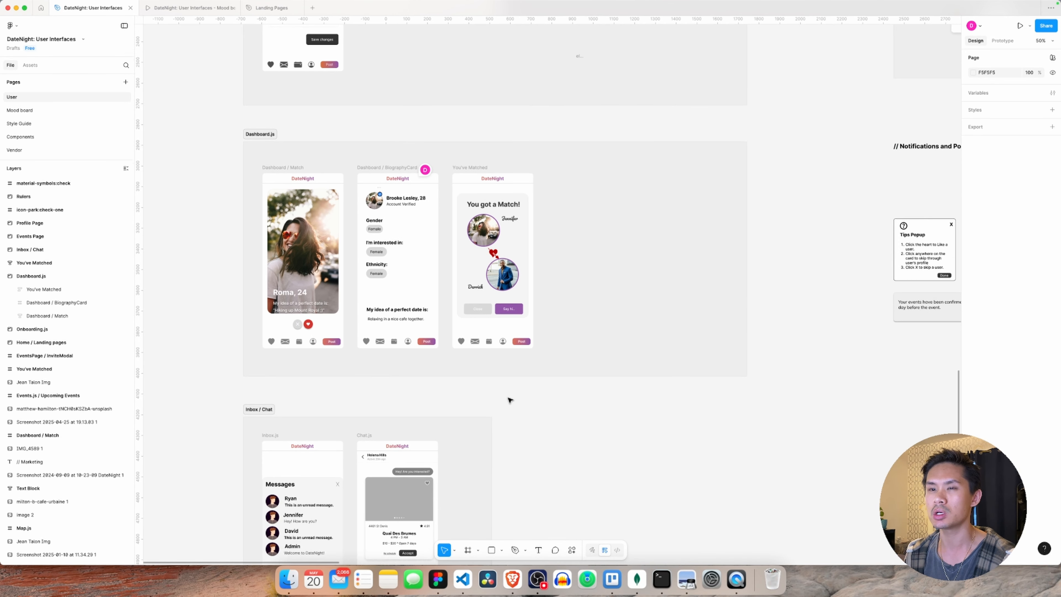
pyautogui.scroll(5, 509, 398)
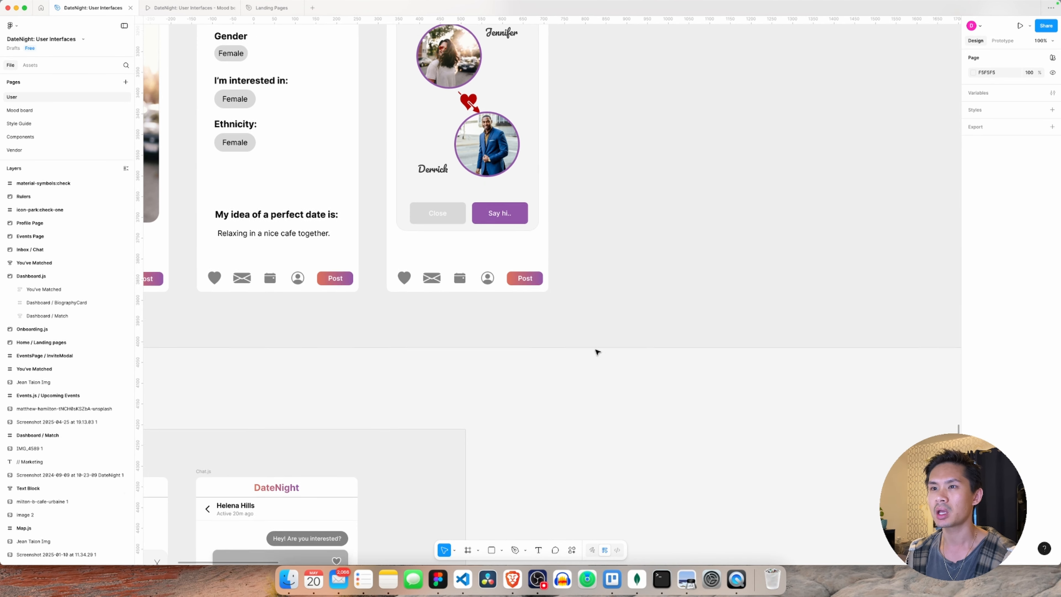
pyautogui.hscroll(-4, 605, 355)
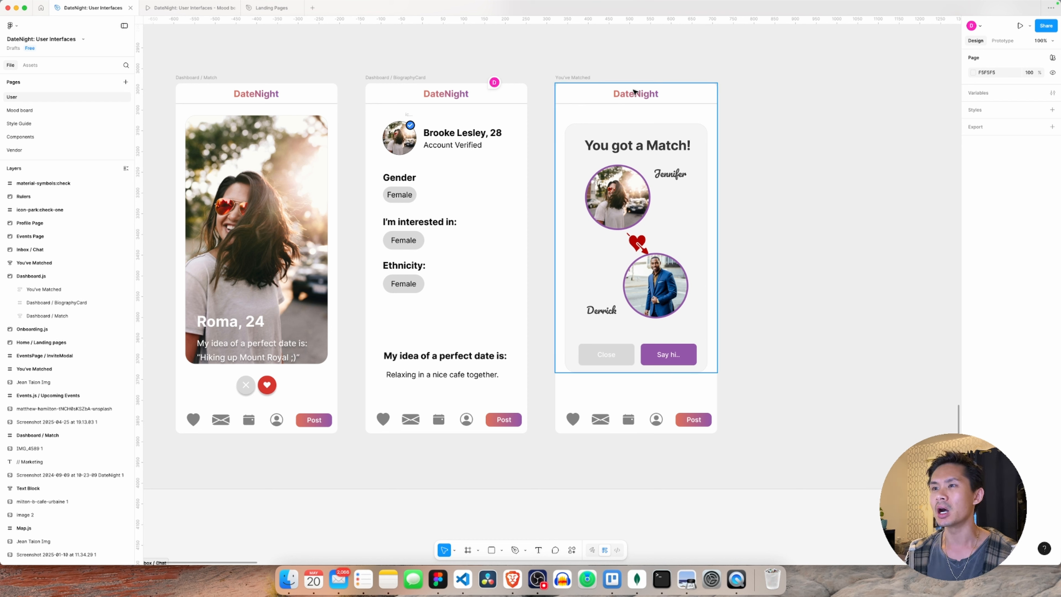
pyautogui.hotkey('ctrl', 'Right')
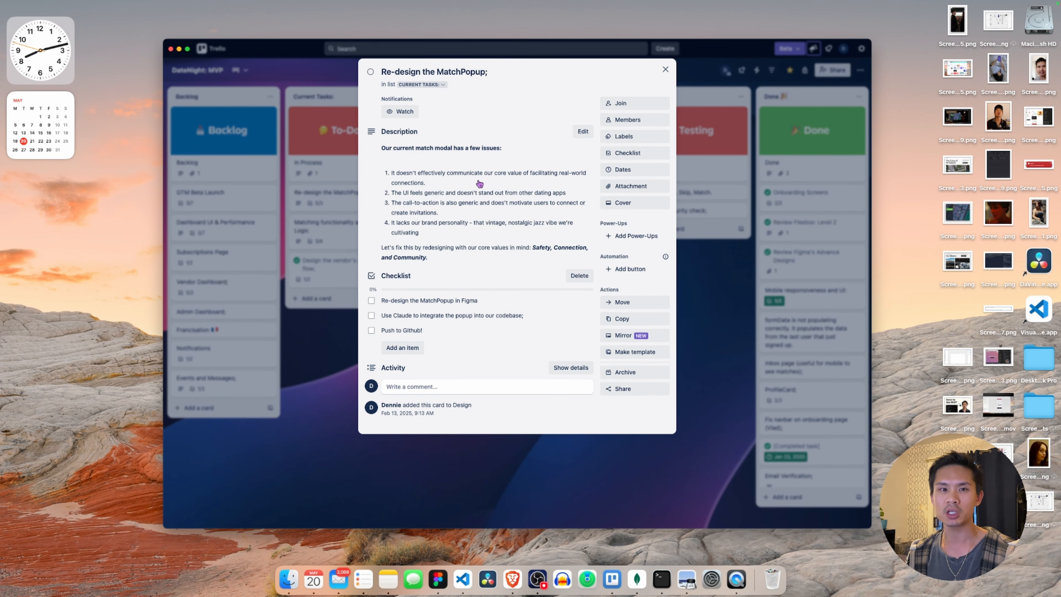
pyautogui.click(665, 70)
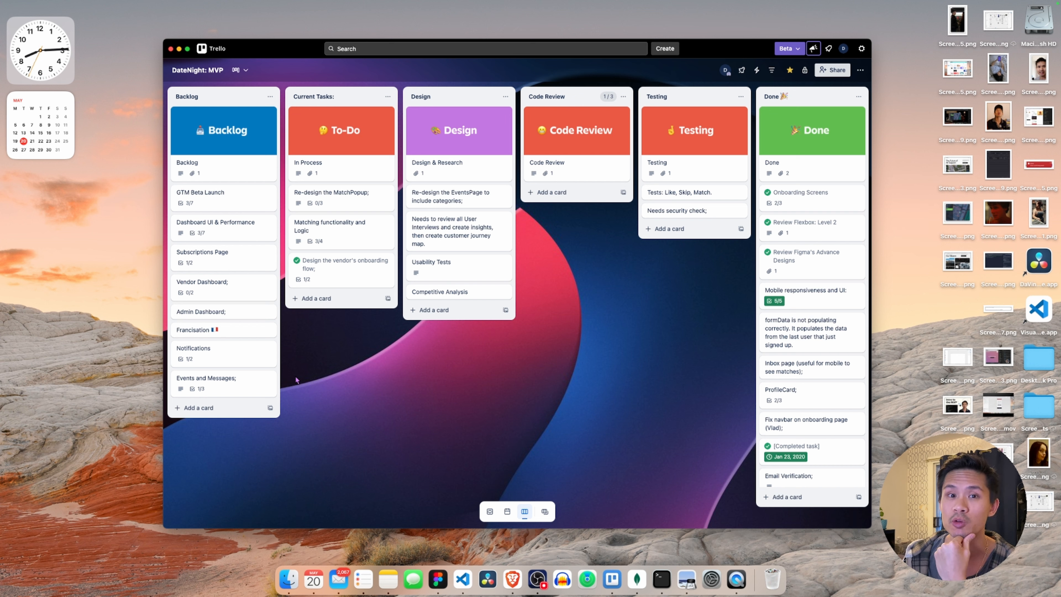
pyautogui.click(335, 199)
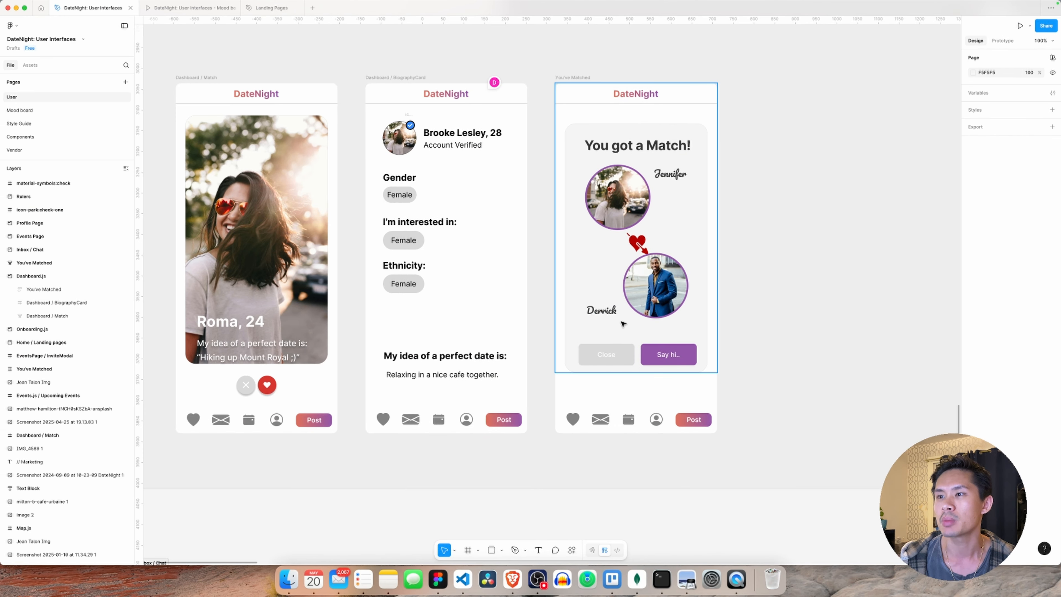
# Step: Rename the You've Matched frame in the Dashboard.js section as MatchPopup.js
pyautogui.click(810, 332)
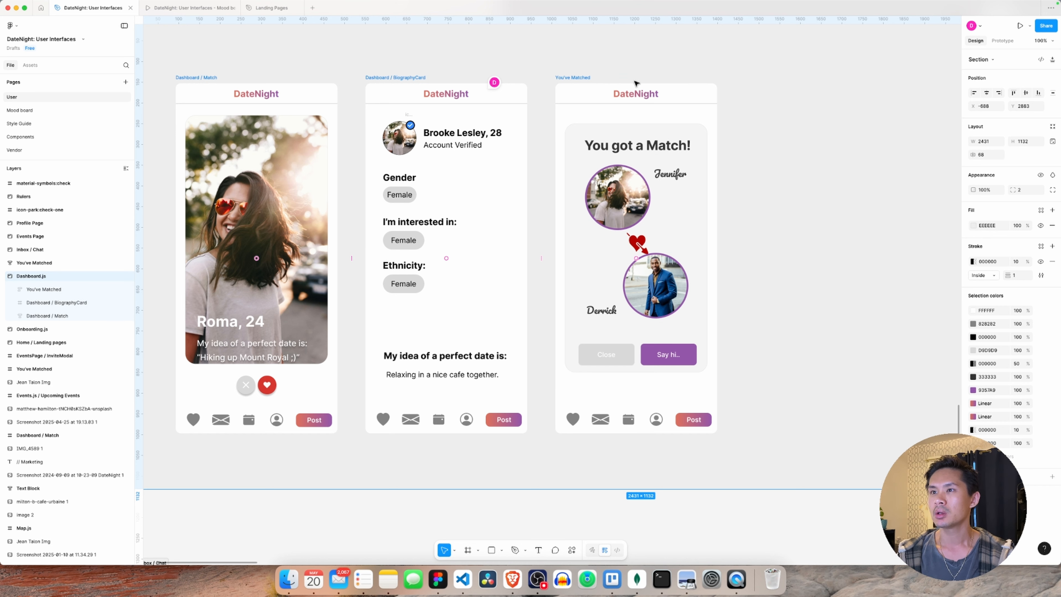
pyautogui.doubleClick(585, 79)
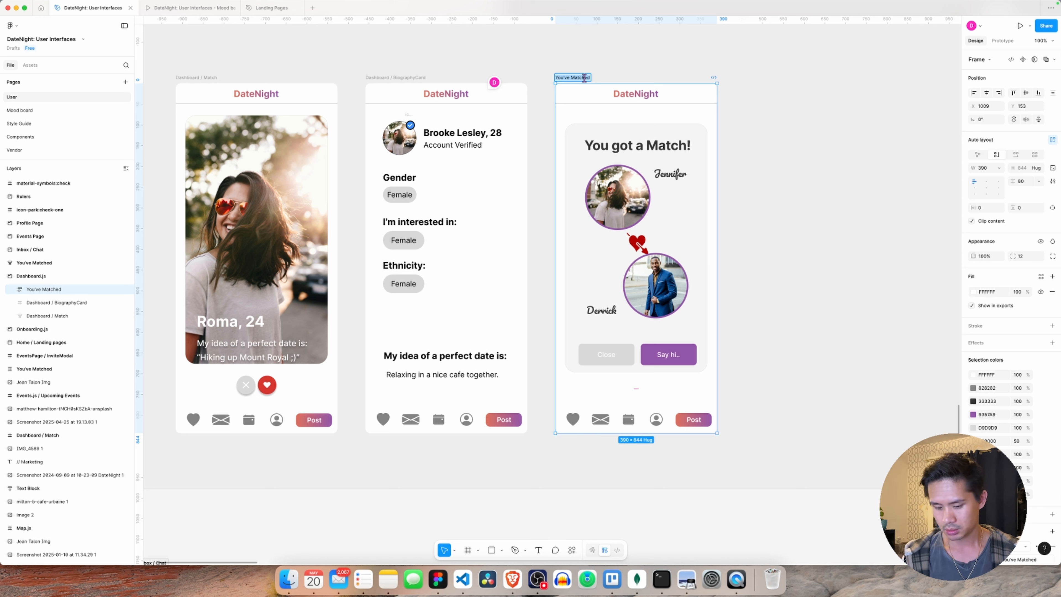
pyautogui.write('MatchPopup.js')
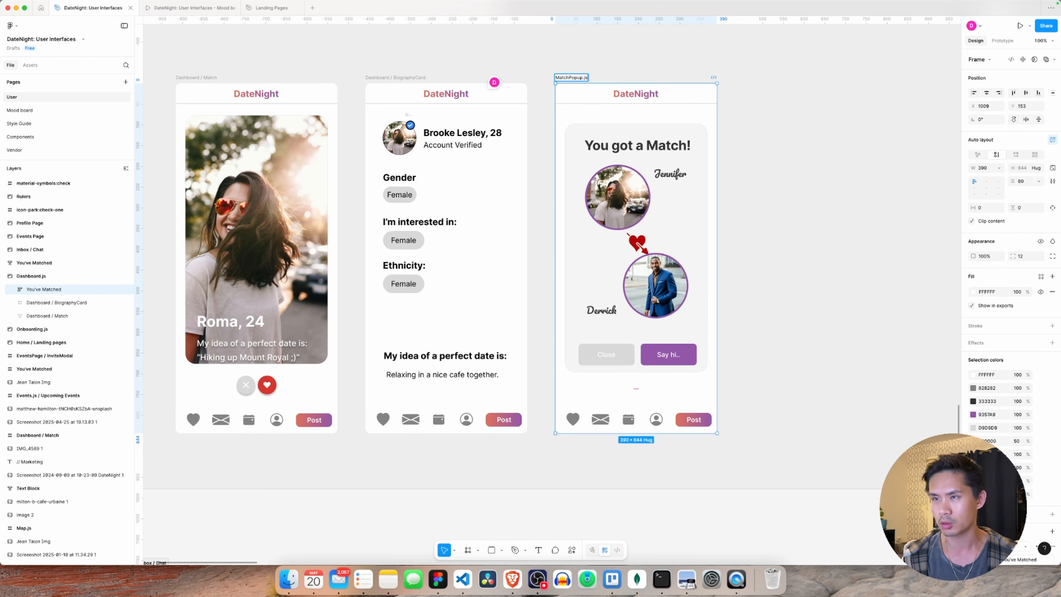
pyautogui.press('Return')
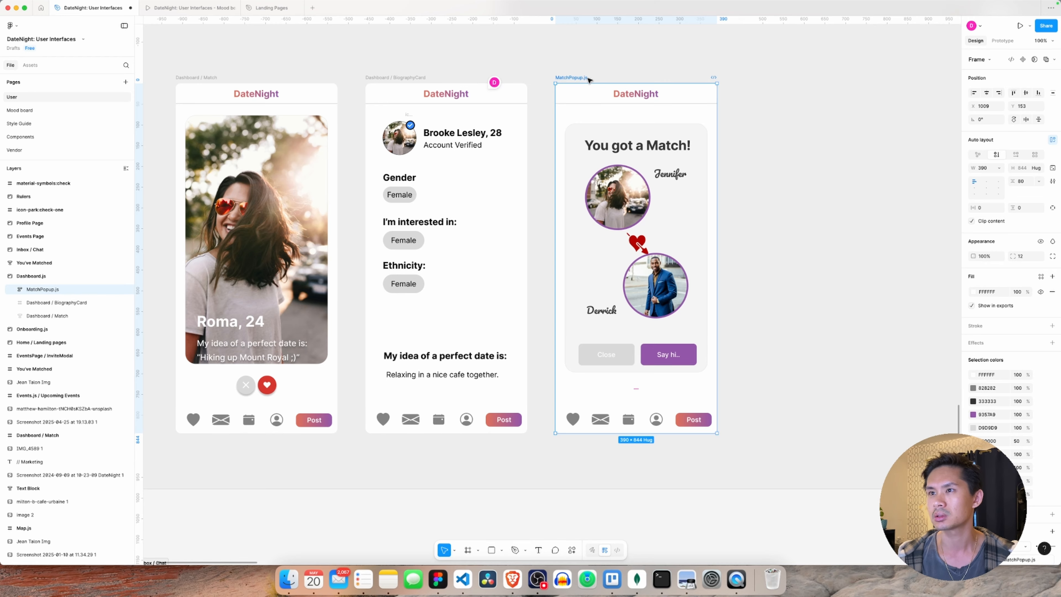
pyautogui.click(879, 235)
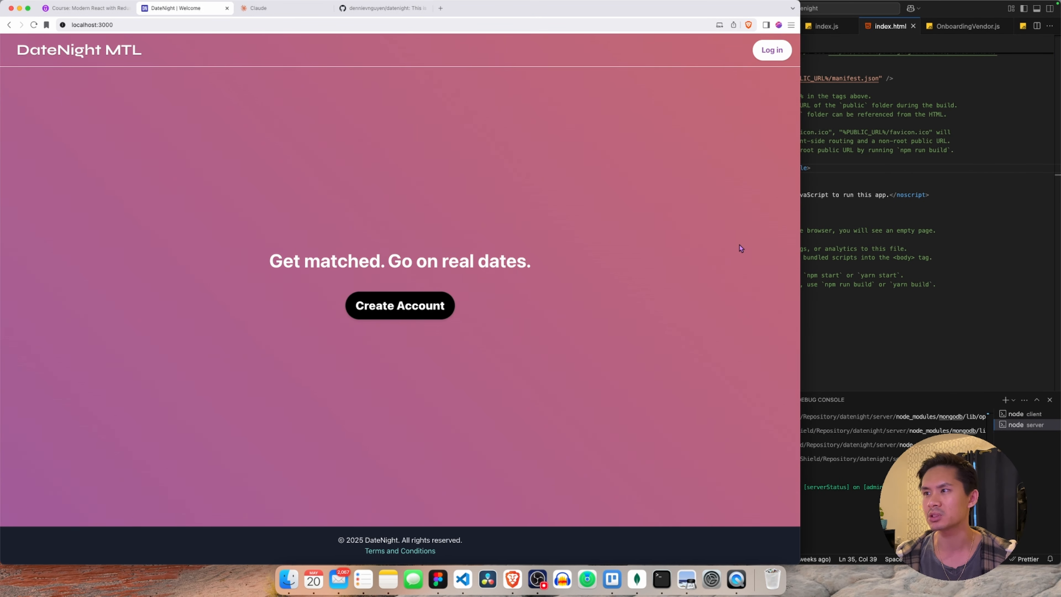
# Step: Switch to the datenight project in VS Code and close all open editors
pyautogui.click(939, 305)
pyautogui.click(369, 146)
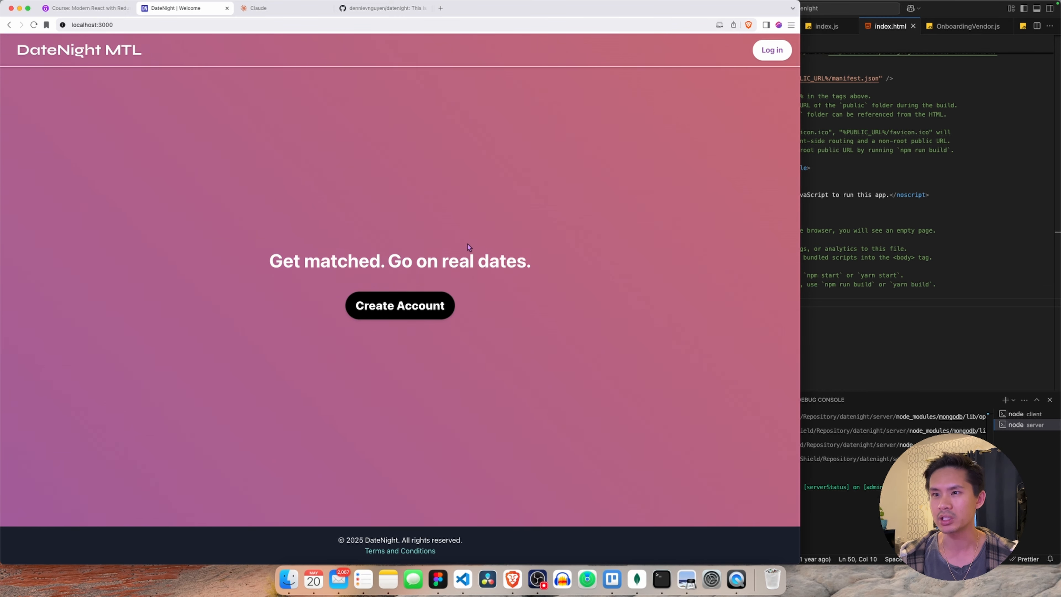
pyautogui.click(848, 164)
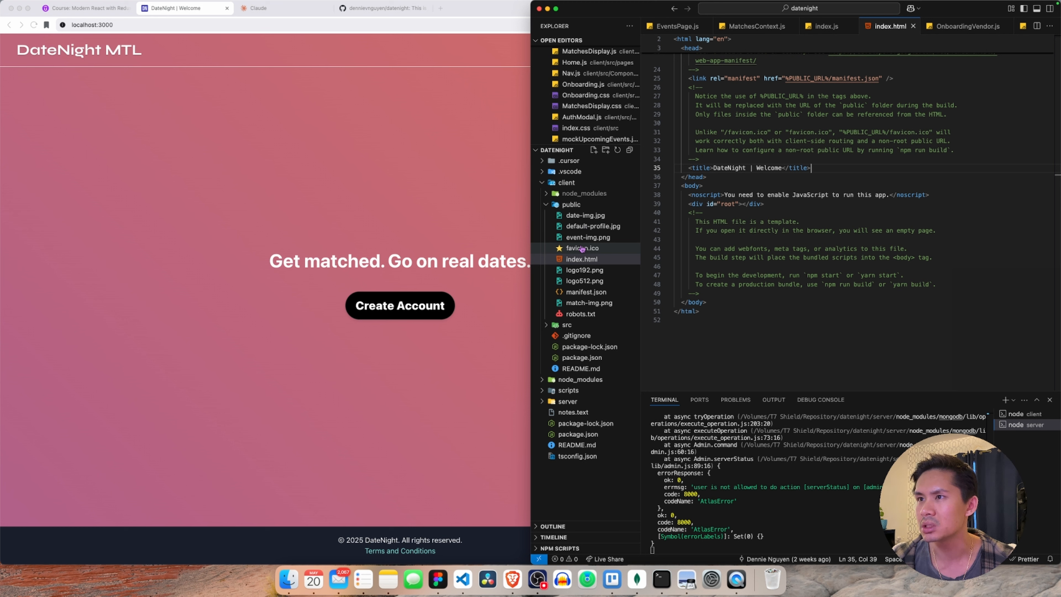
pyautogui.click(630, 41)
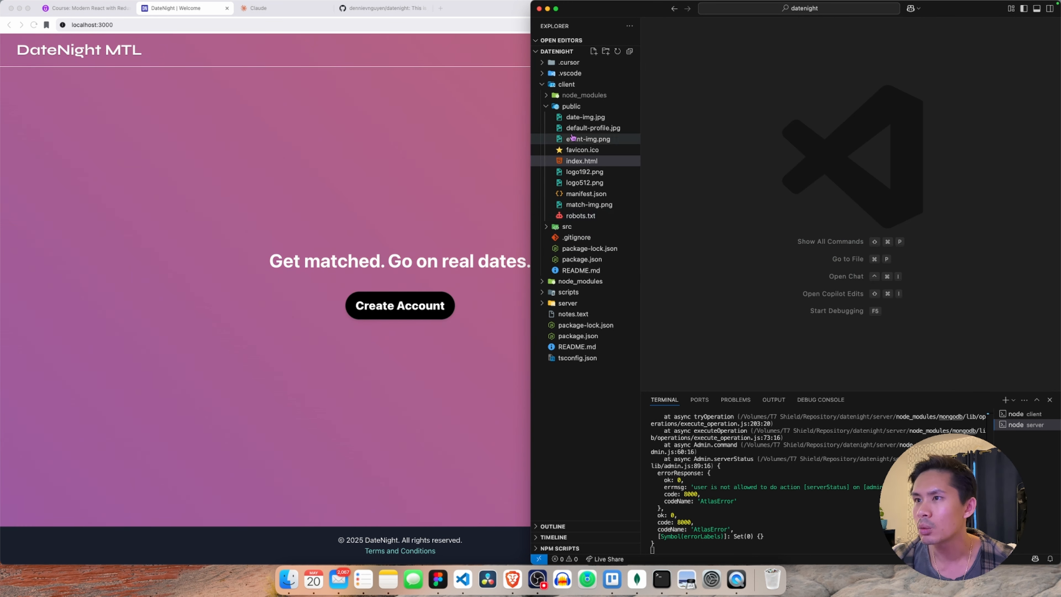
# Step: Open MatchPopup.js from the client/src/Components folder
pyautogui.click(567, 85)
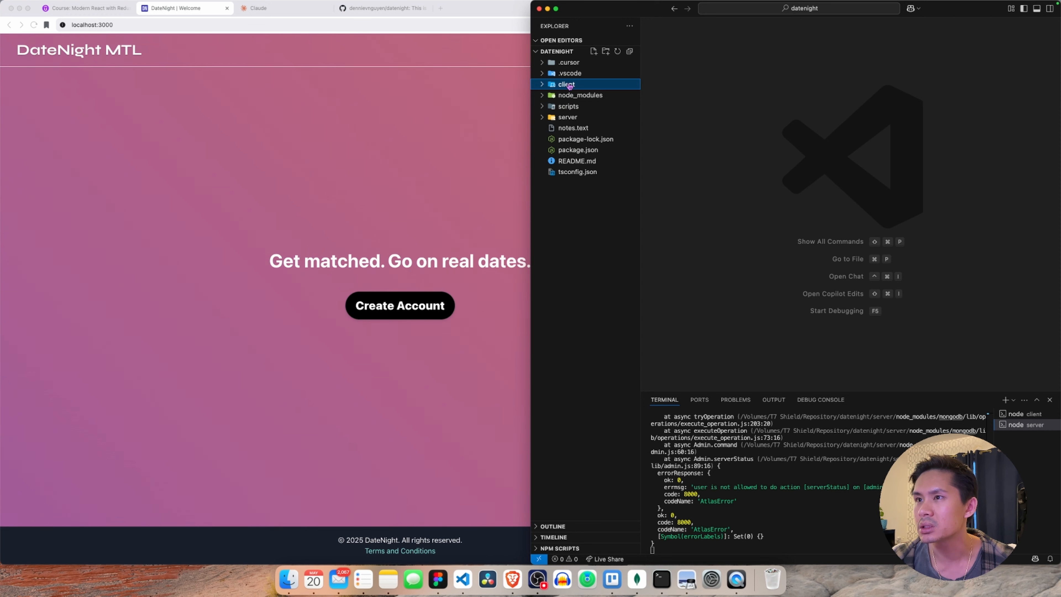
pyautogui.click(567, 85)
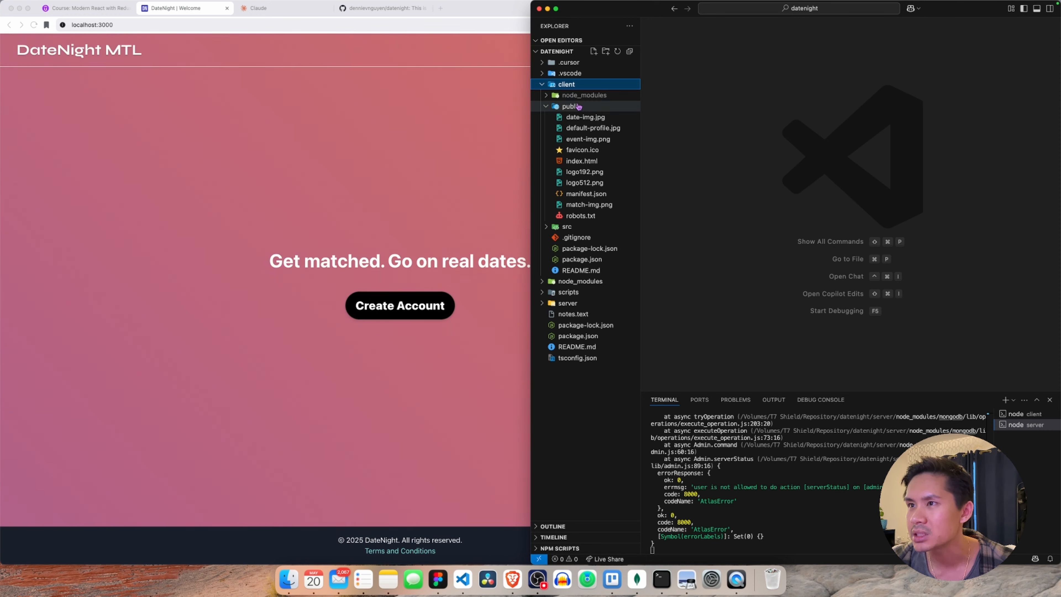
pyautogui.click(579, 228)
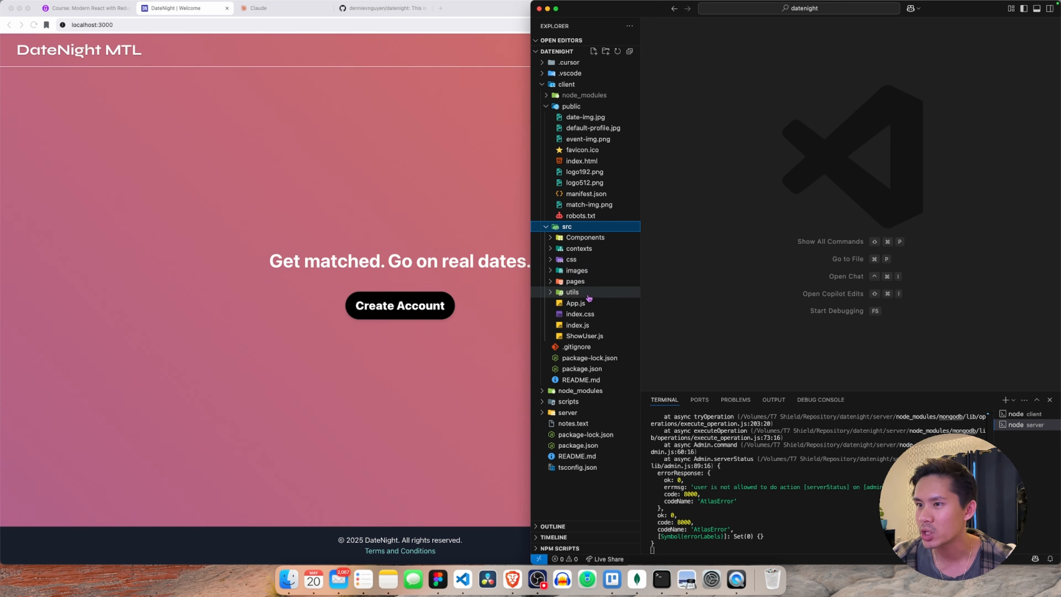
pyautogui.click(585, 239)
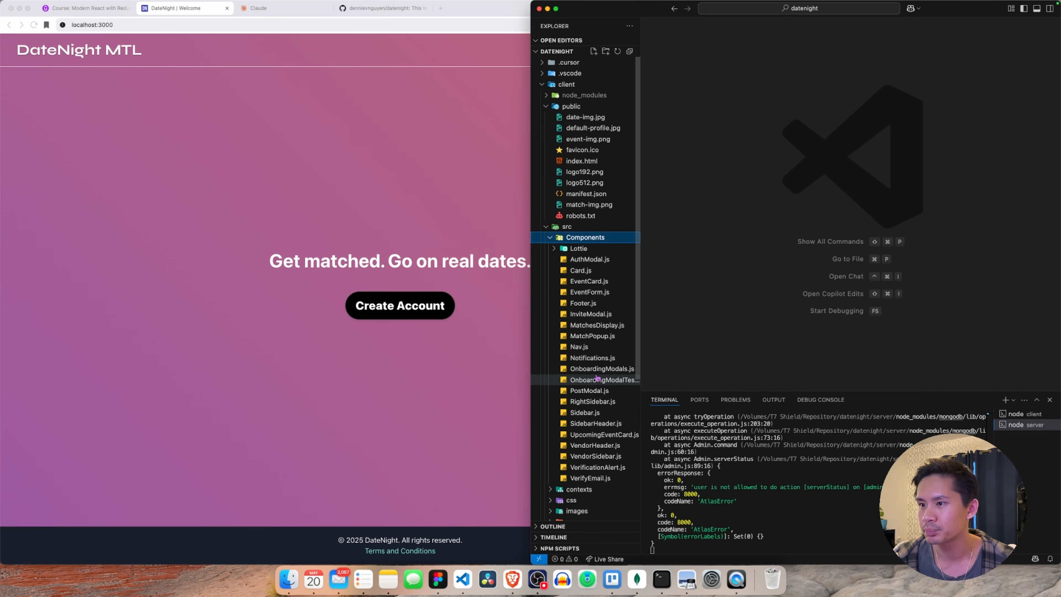
pyautogui.click(592, 336)
pyautogui.click(836, 194)
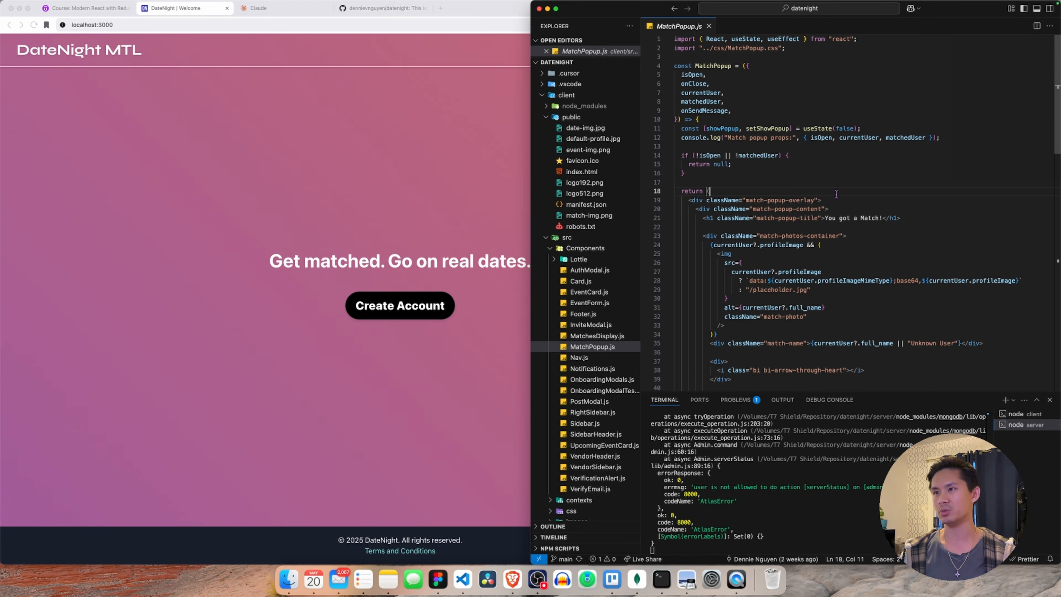
# Step: Switch back to Figma and duplicate the MatchPopup.js frame, placing the copy directly to the right of the original
pyautogui.hotkey('ctrl', 'Right')
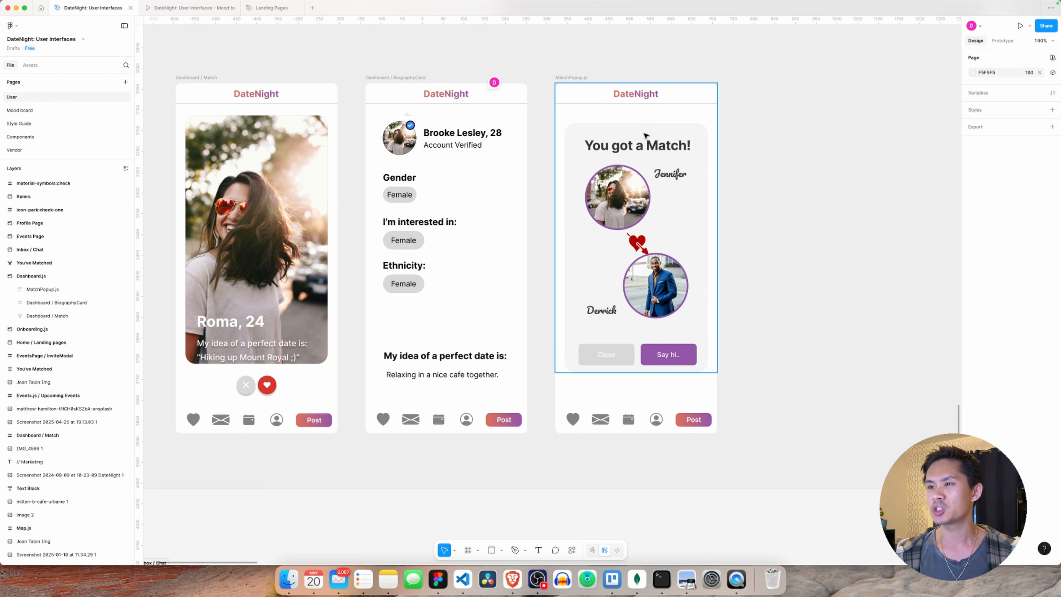
pyautogui.hscroll(5, 741, 228)
pyautogui.click(446, 78)
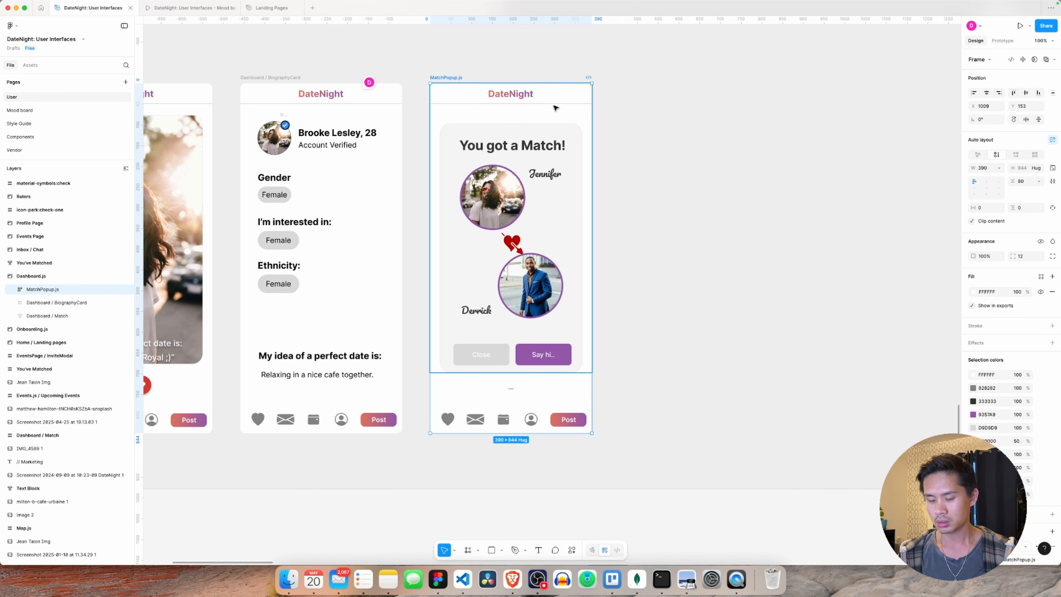
pyautogui.rightClick(653, 89)
pyautogui.click(686, 105)
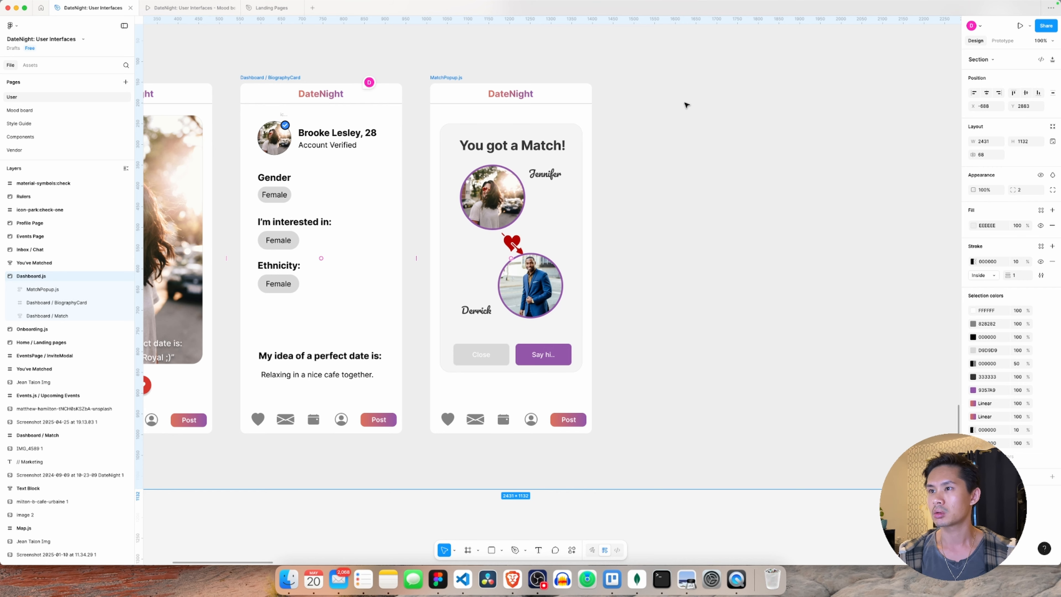
pyautogui.moveTo(714, 91); pyautogui.dragTo(657, 83)
pyautogui.click(862, 185)
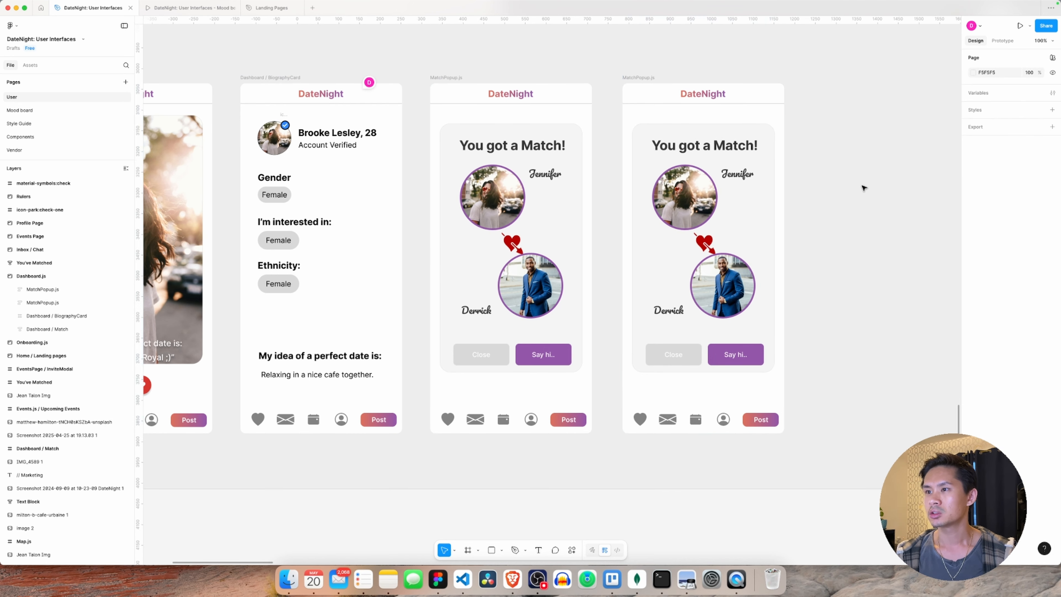
pyautogui.hscroll(5, 786, 217)
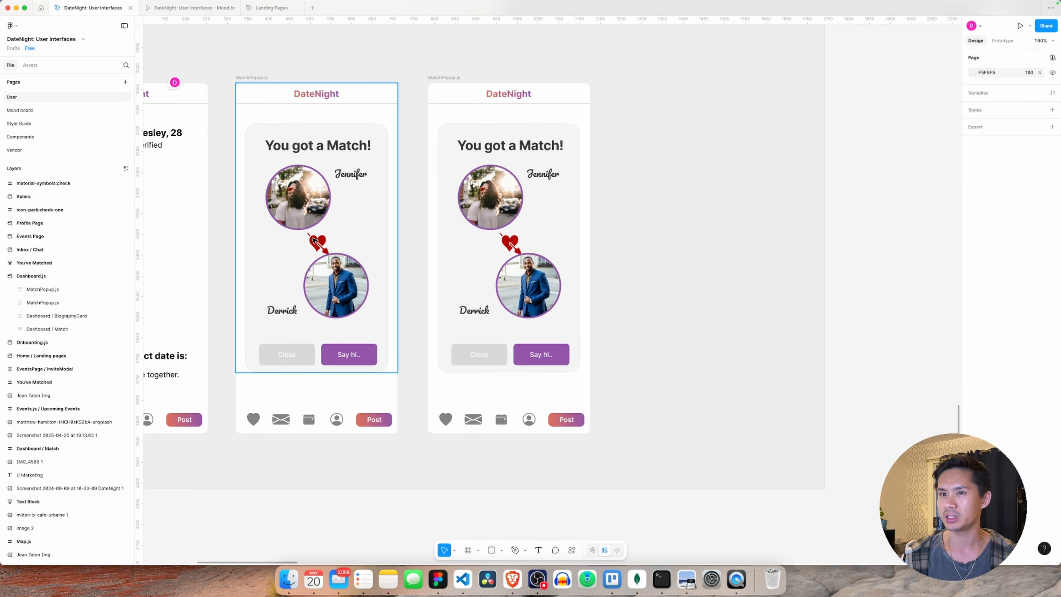
# Step: Switch to the browser and search the web for "tinder match screen ui" in a new tab
pyautogui.hotkey('ctrl', 'Left')
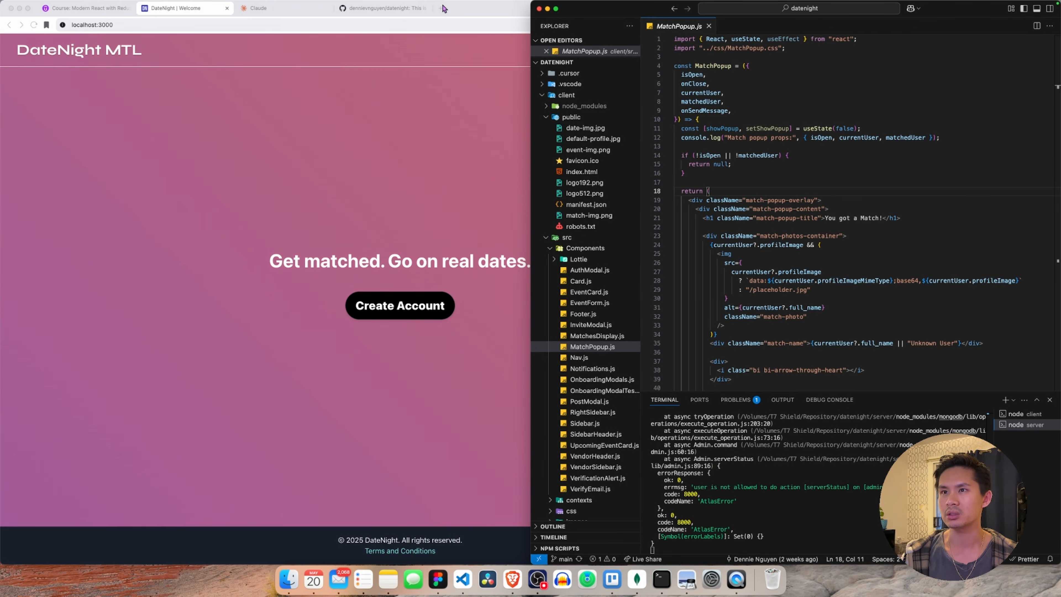
pyautogui.click(443, 10)
pyautogui.click(441, 8)
pyautogui.write('tind')
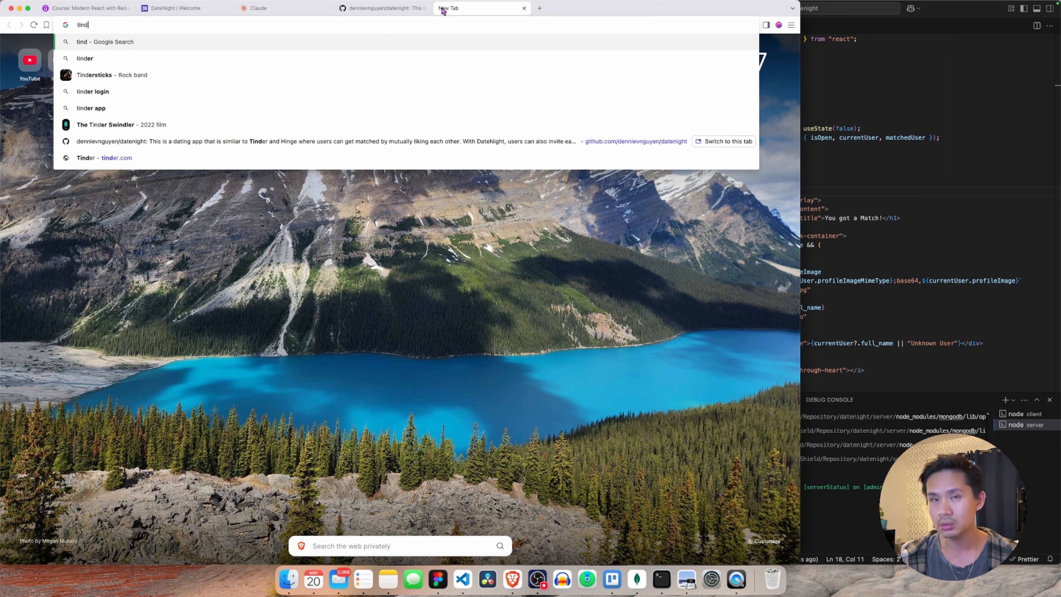
pyautogui.write('er match screen ui')
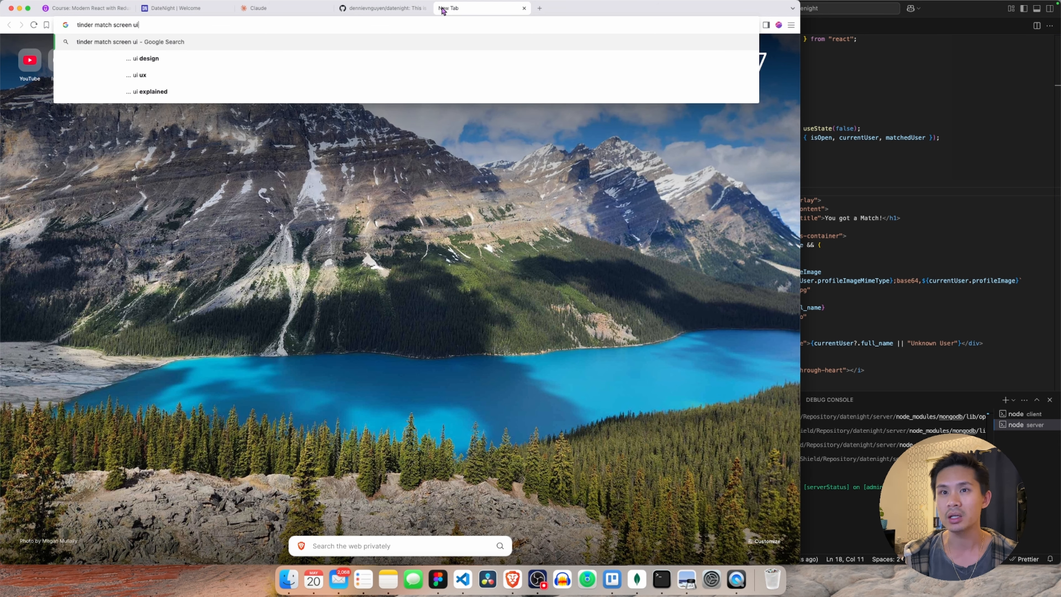
pyautogui.press('Return')
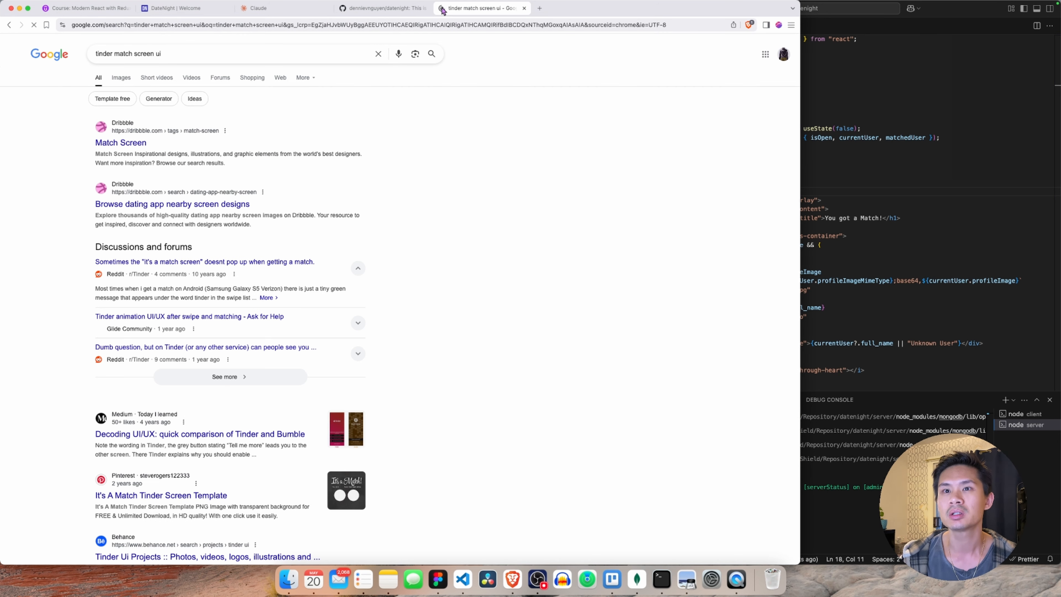
# Step: Show the image results for the Tinder search and preview the Pinterest "It's A Match" template and the UX Collective image
pyautogui.click(125, 80)
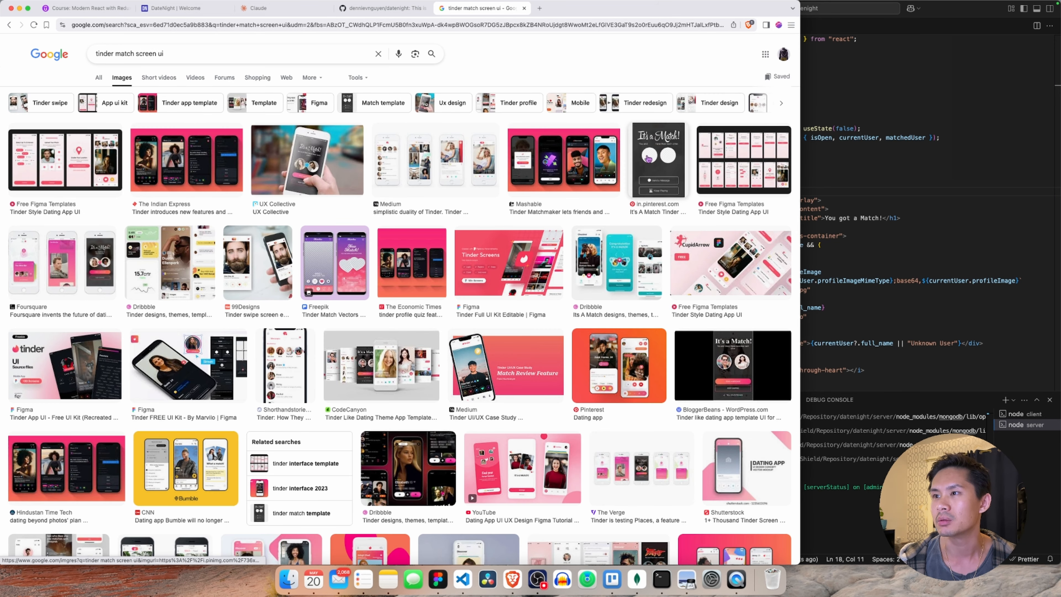
pyautogui.click(658, 160)
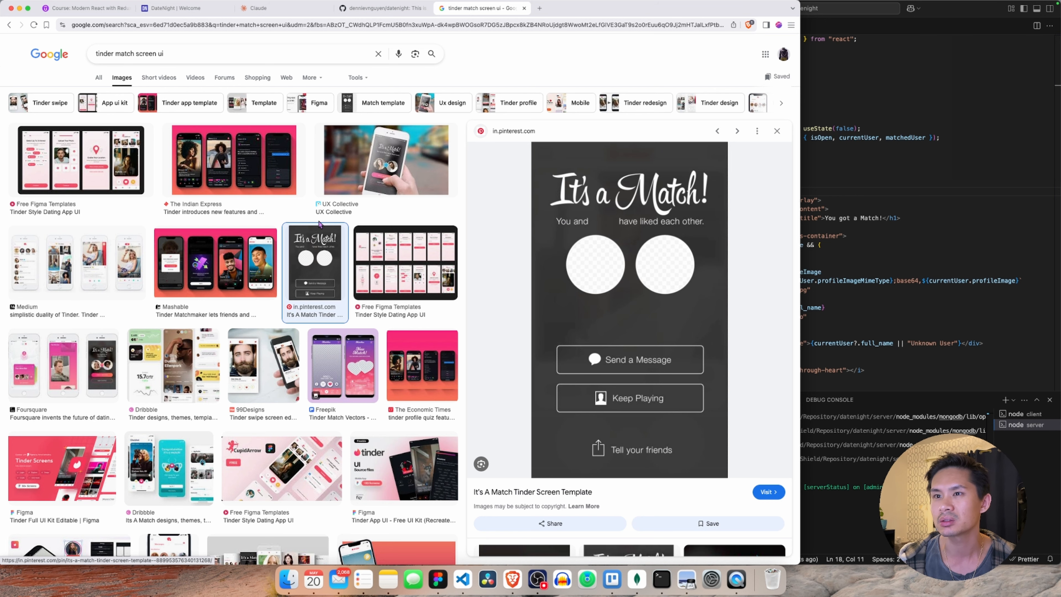
pyautogui.click(389, 156)
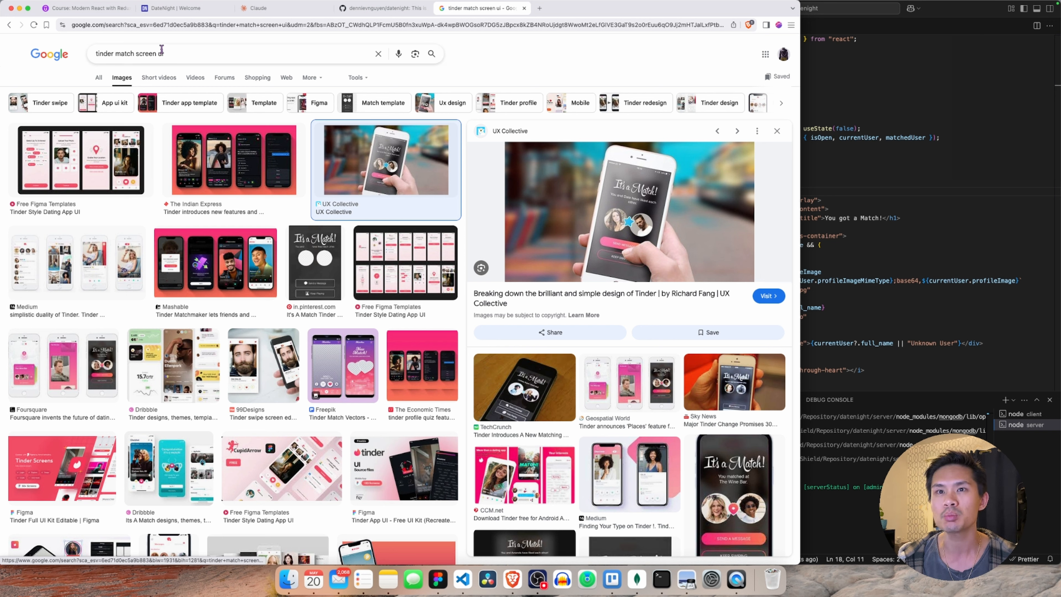
# Step: Search the images for "hinge match screen"
pyautogui.moveTo(163, 54); pyautogui.dragTo(29, 37)
pyautogui.write('hinge')
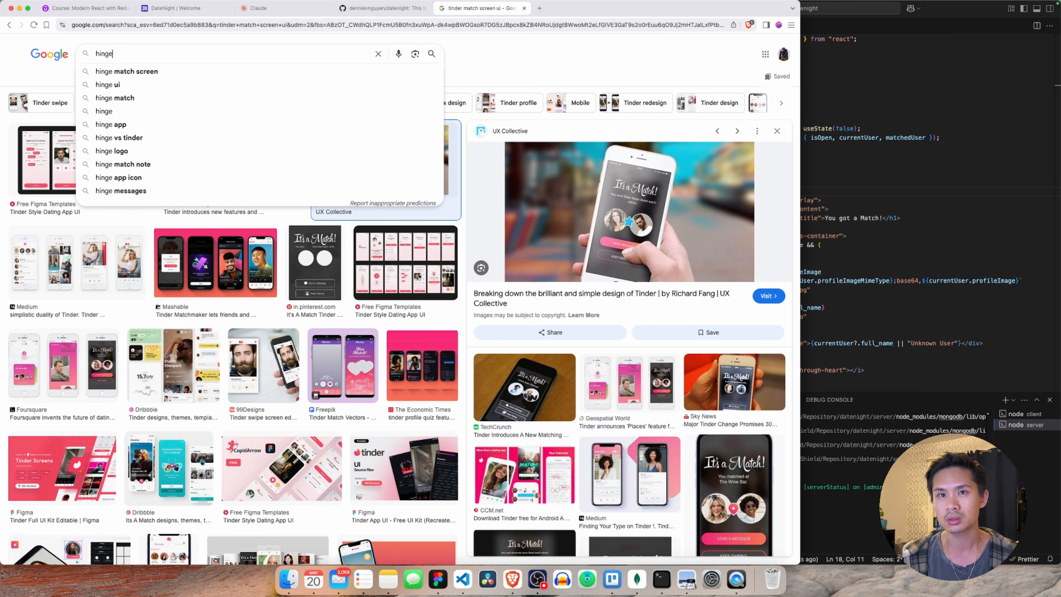
pyautogui.press('Down')
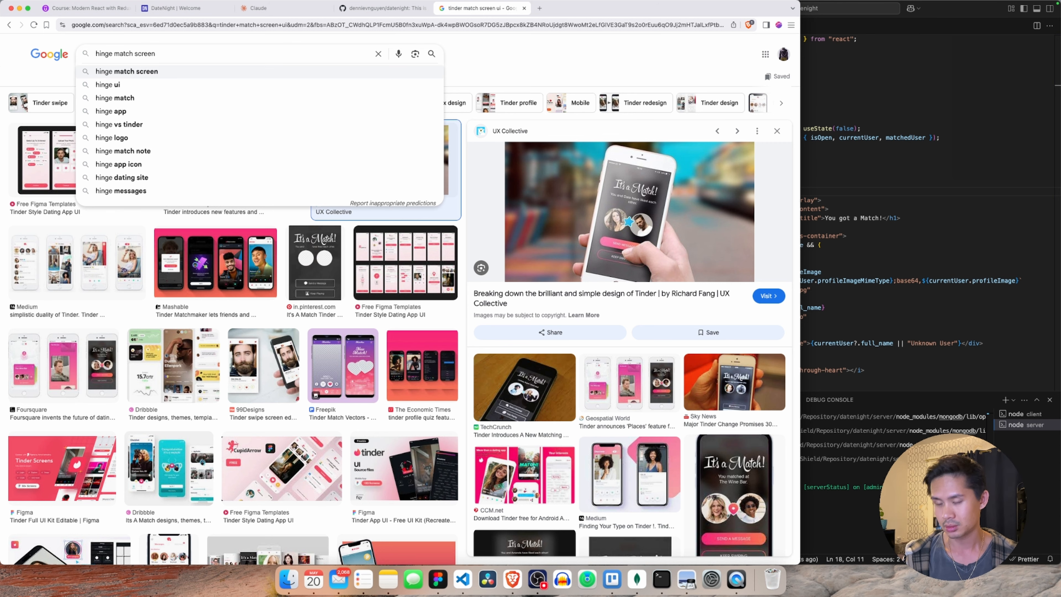
pyautogui.press('Return')
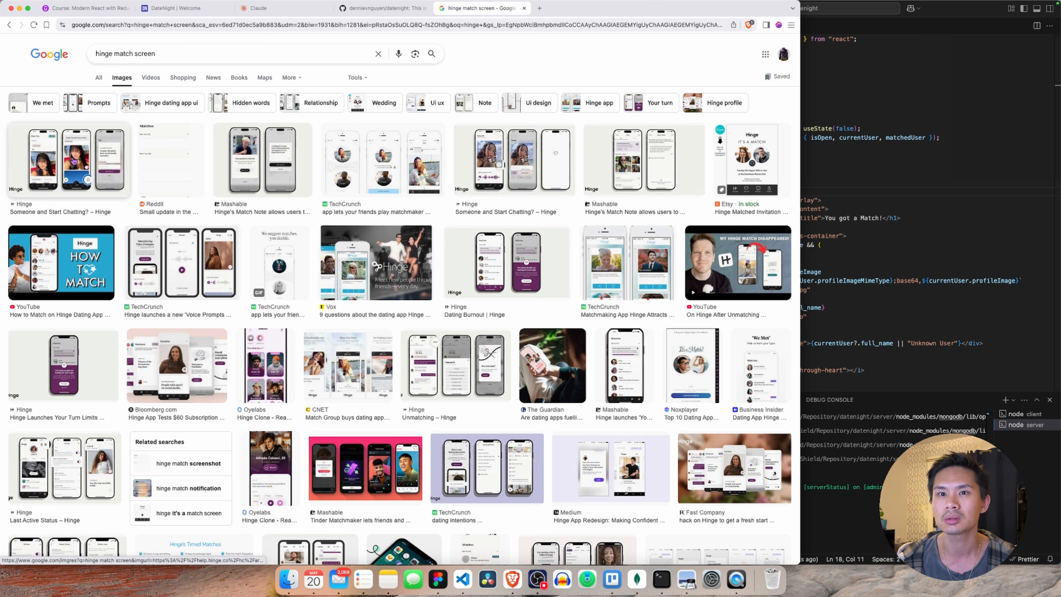
# Step: Switch back to Figma and inspect the duplicated MatchPopup.js frame
pyautogui.click(387, 160)
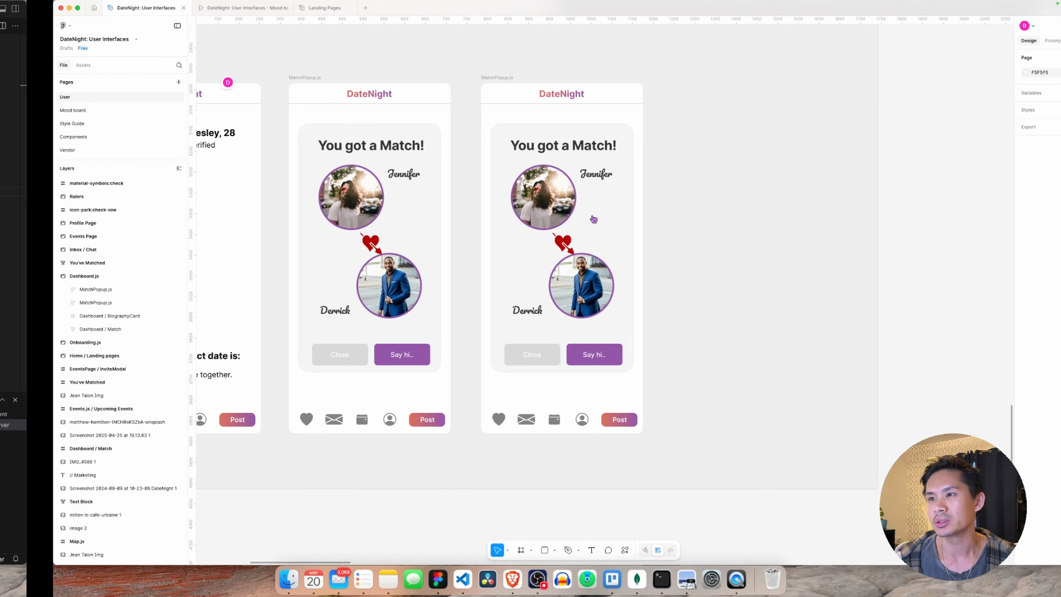
pyautogui.hscroll(3, 593, 218)
pyautogui.click(550, 200)
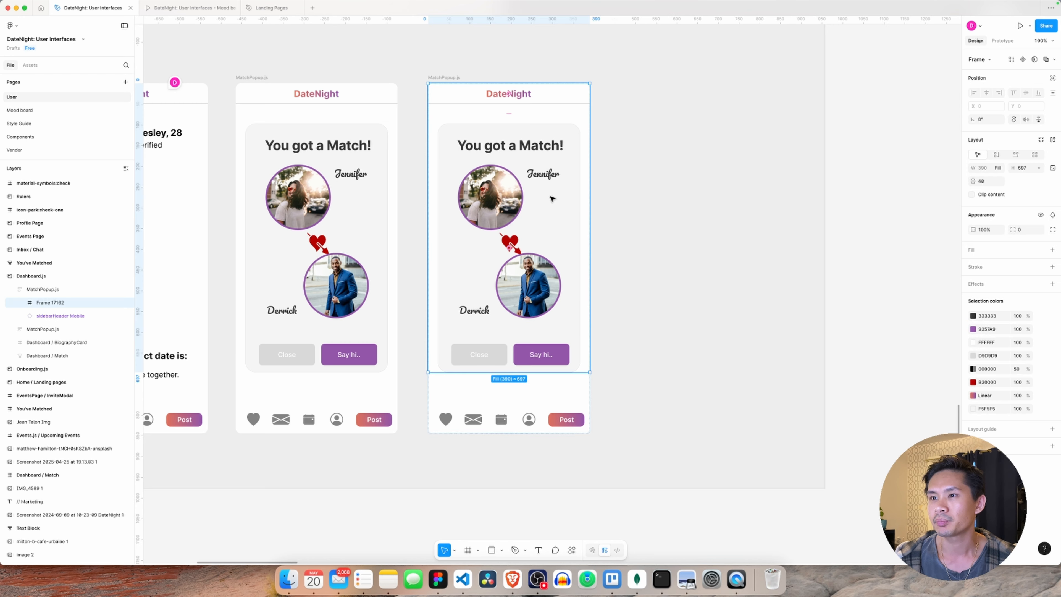
pyautogui.click(544, 209)
pyautogui.click(683, 188)
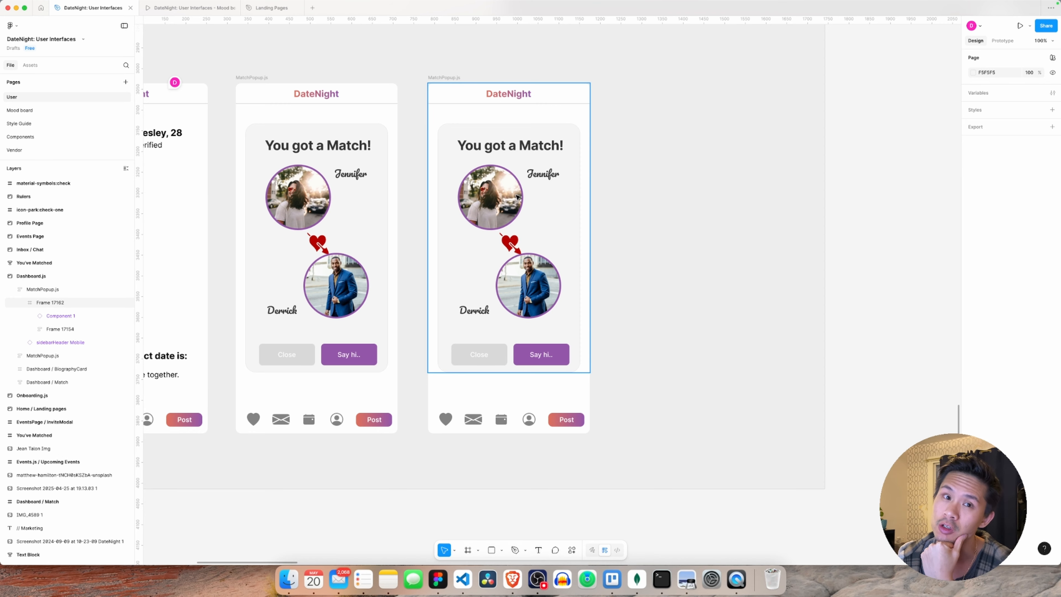
# Step: Move the nested frame with both profile photos, names and the heart out of the duplicated popup onto the empty canvas beside it
pyautogui.click(503, 213)
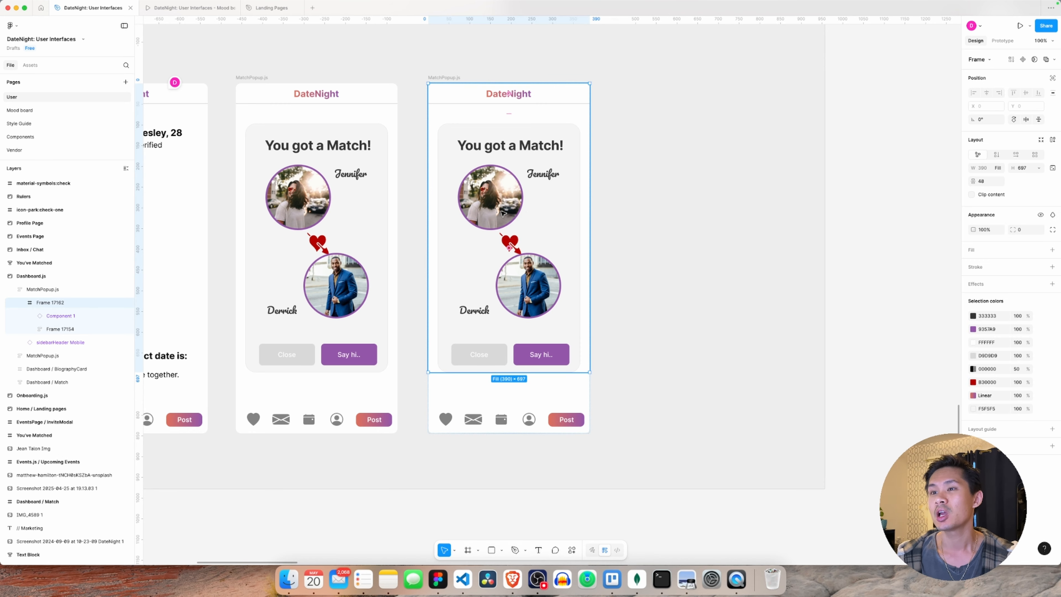
pyautogui.click(503, 213)
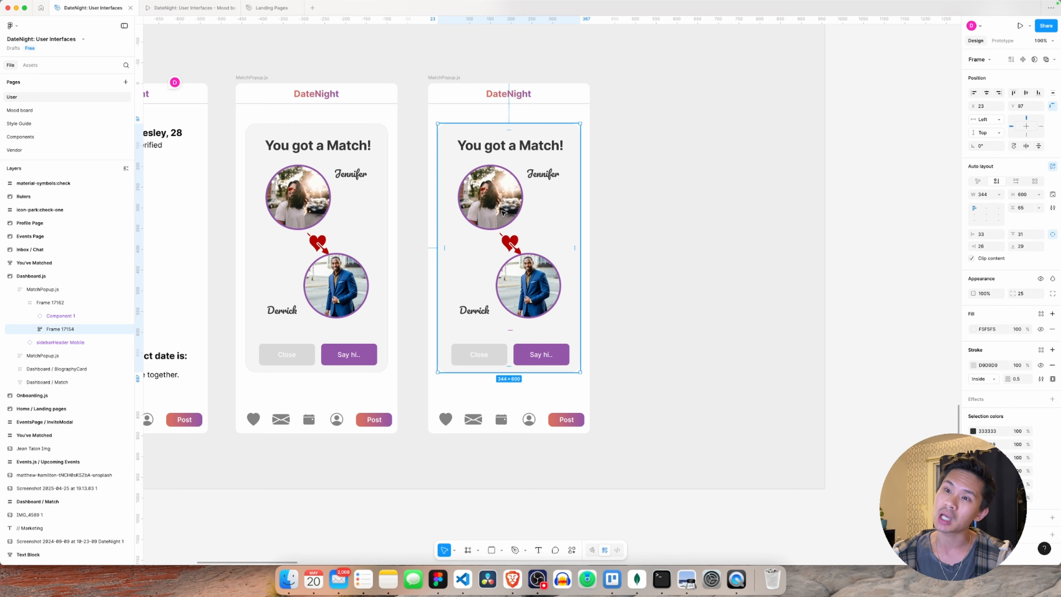
pyautogui.click(510, 212)
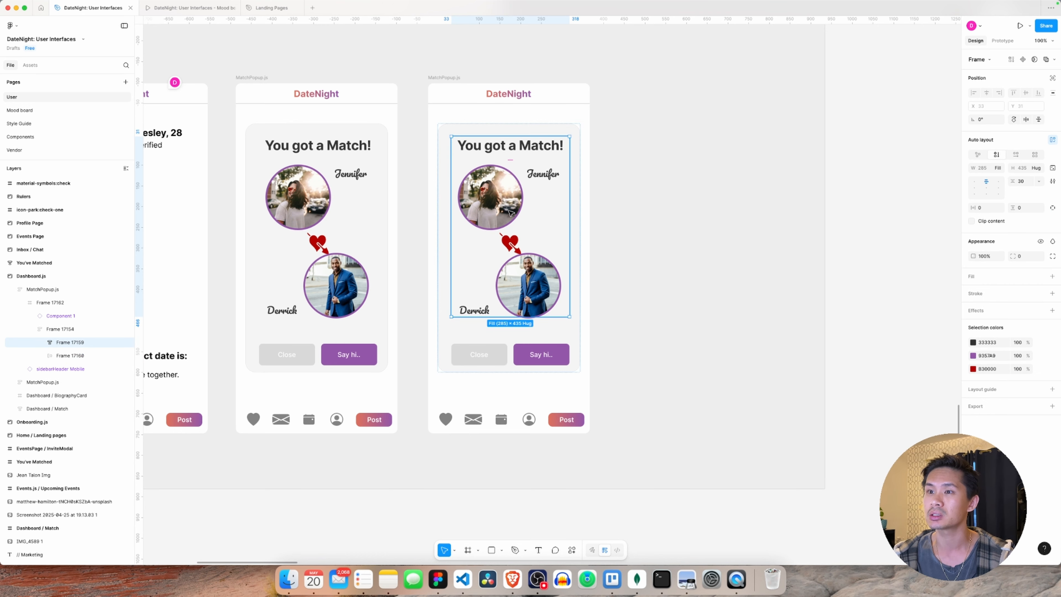
pyautogui.click(510, 212)
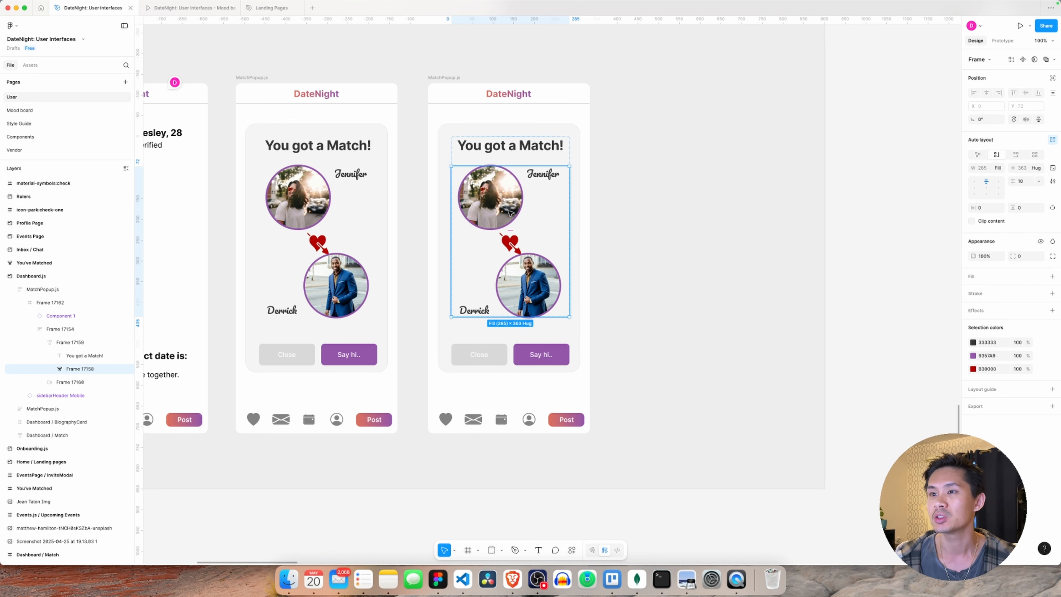
pyautogui.moveTo(509, 212); pyautogui.dragTo(670, 123)
pyautogui.hscroll(1, 702, 276)
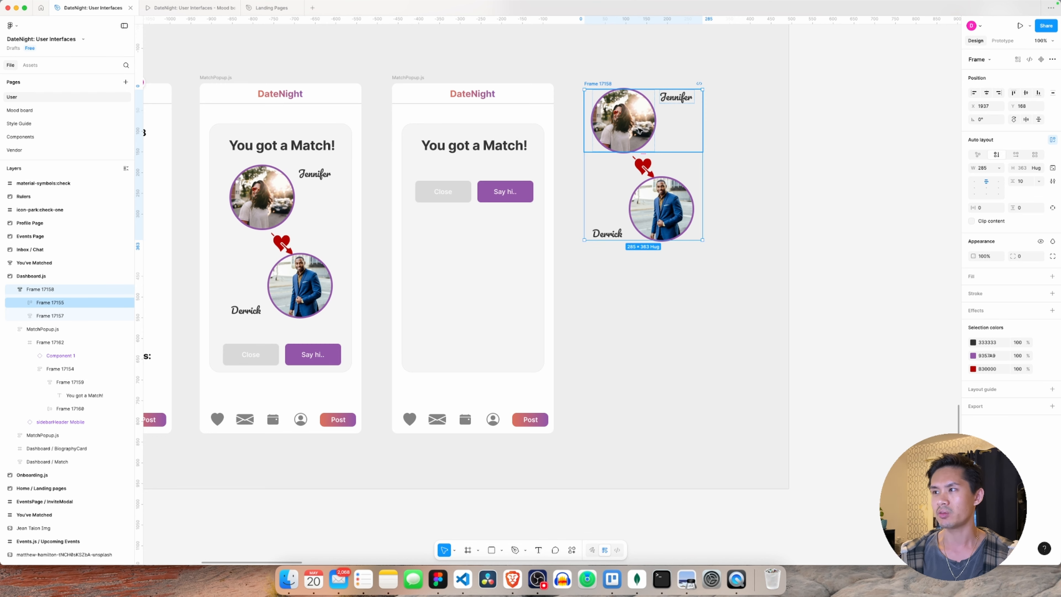
# Step: Remove auto layout from the duplicated popup's card and move the Close and Say hi.. button row down near the card's lower edge
pyautogui.click(444, 140)
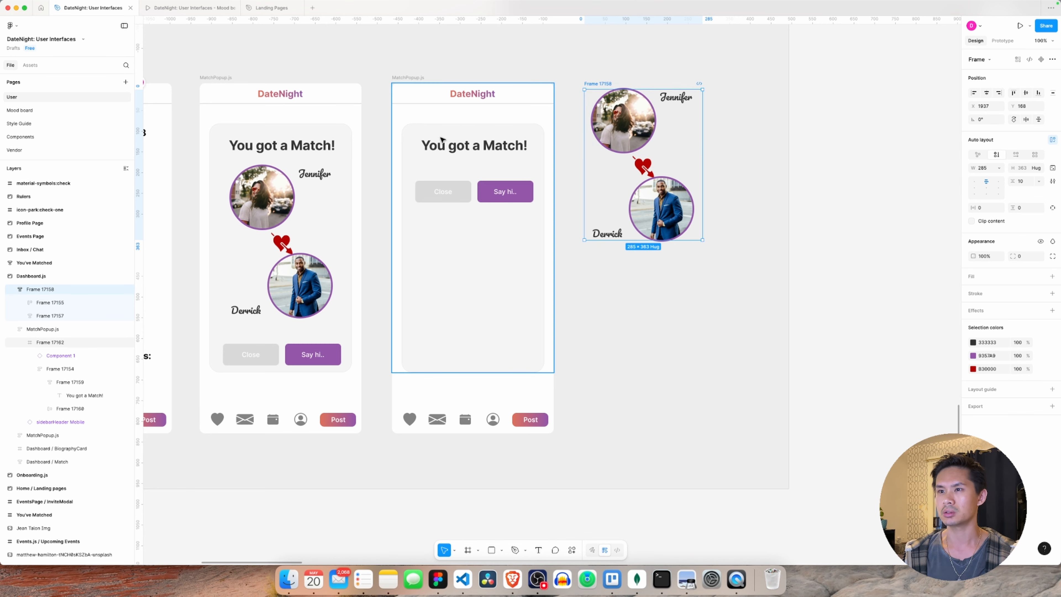
pyautogui.click(420, 158)
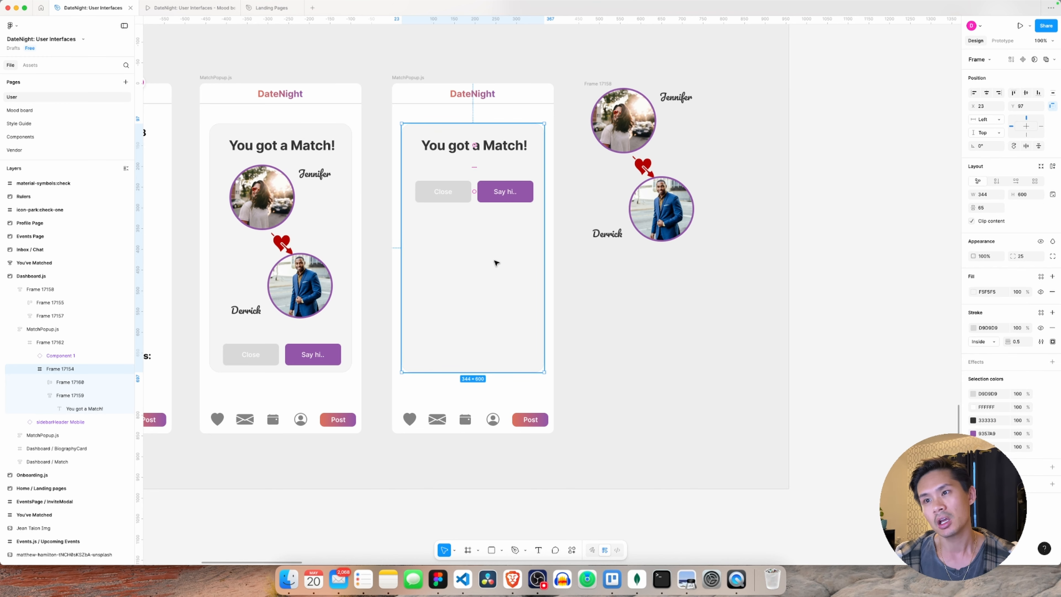
pyautogui.click(454, 190)
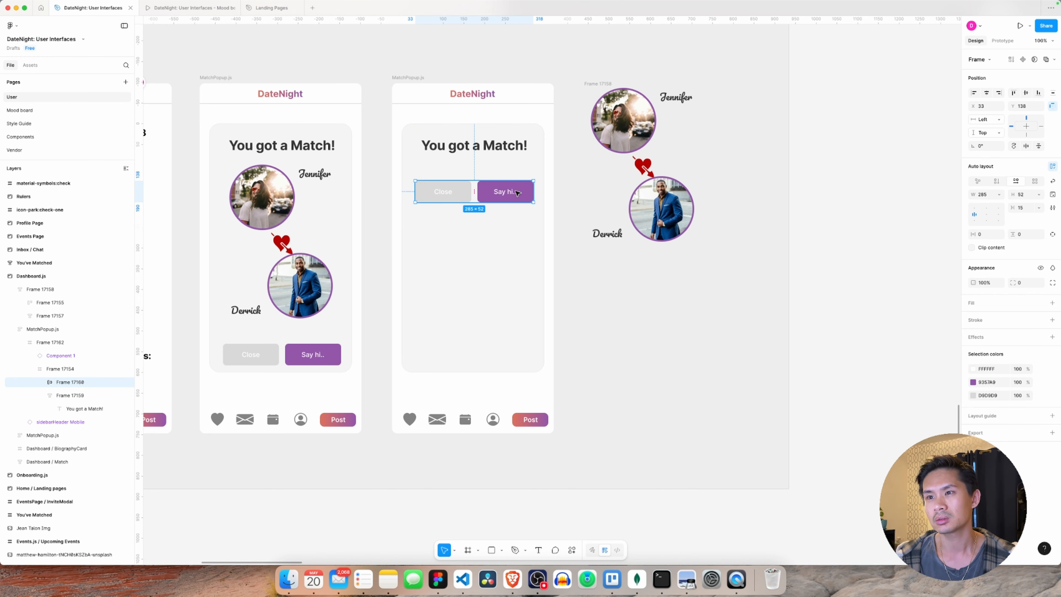
pyautogui.moveTo(497, 192); pyautogui.dragTo(494, 351)
pyautogui.click(619, 330)
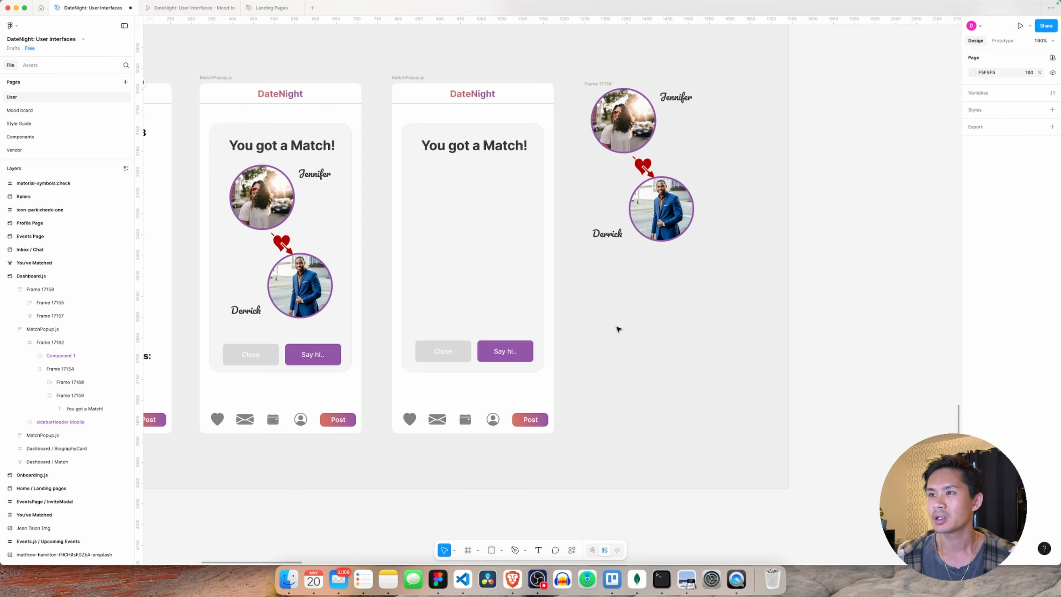
# Step: Draw a rectangle about 300 × 212 below the moved profile photos and set its corner radius to 12
pyautogui.click(640, 296)
pyautogui.hscroll(2, 627, 293)
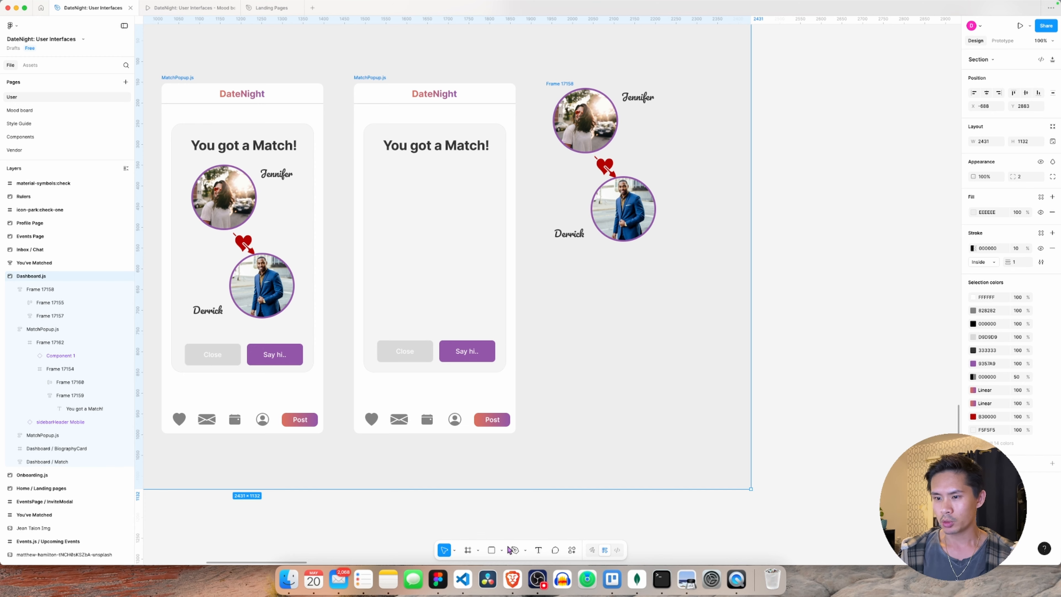
pyautogui.click(491, 554)
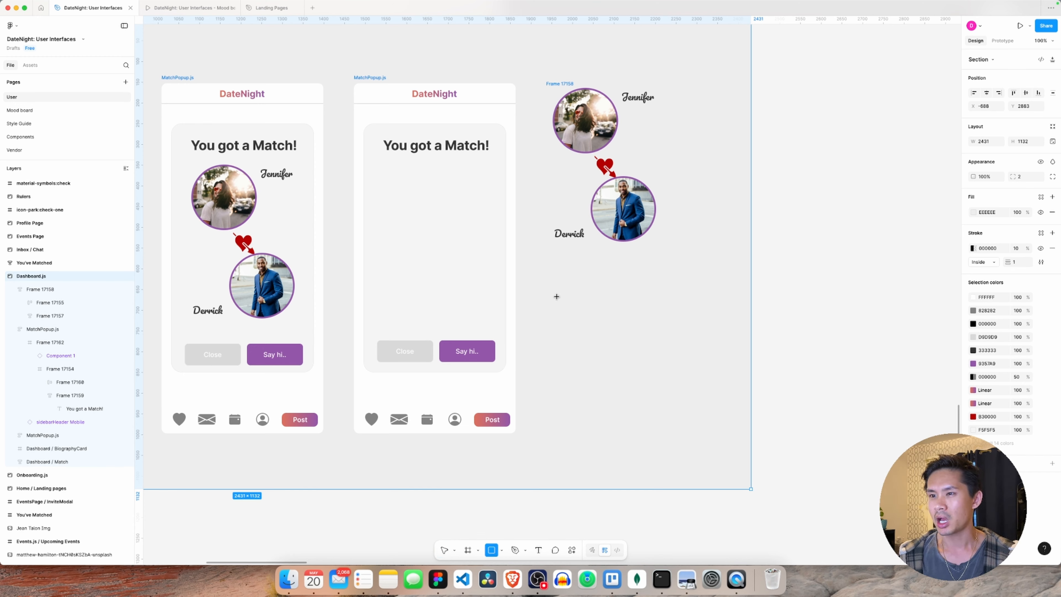
pyautogui.moveTo(557, 296)
pyautogui.mouseDown()
pyautogui.moveTo(677, 322)
pyautogui.moveTo(709, 392)
pyautogui.moveTo(682, 384)
pyautogui.mouseUp()
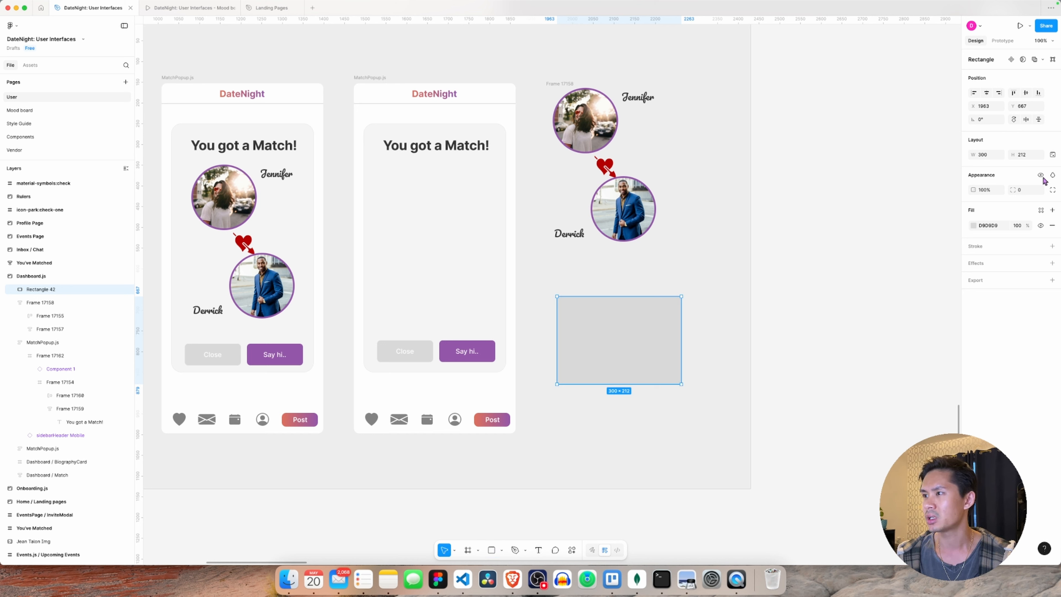
pyautogui.click(1023, 190)
pyautogui.write('12')
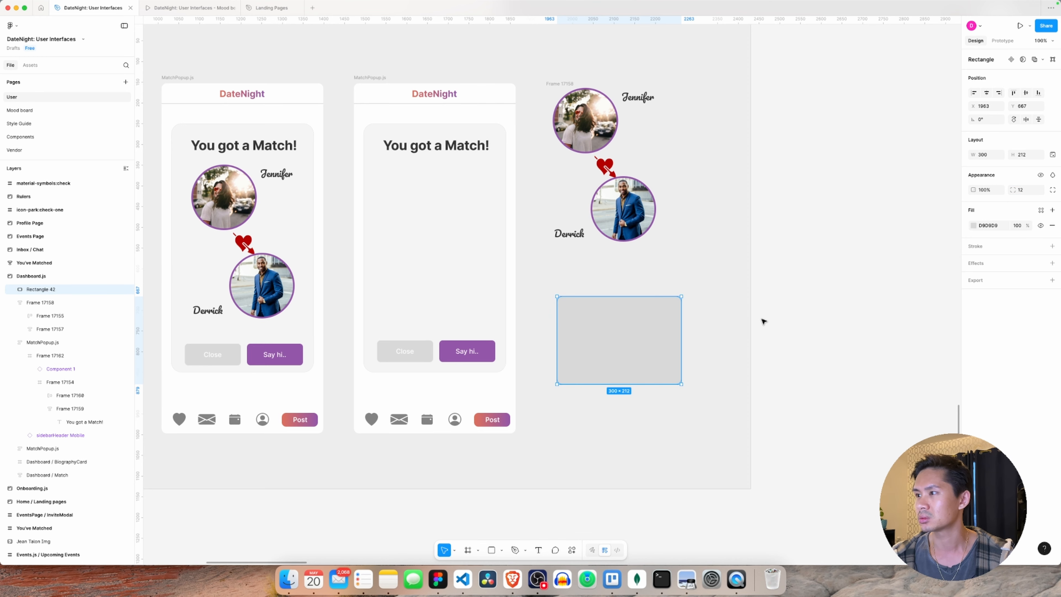
pyautogui.click(701, 324)
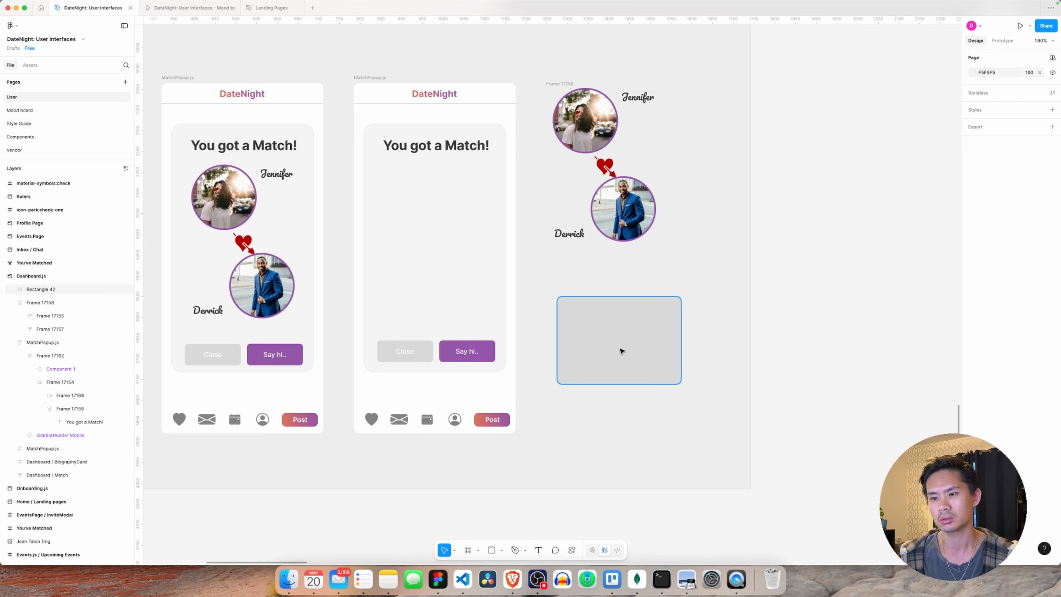
# Step: Add the text "June" and centre it horizontally near the upper edge of the grey rectangle
pyautogui.click(539, 550)
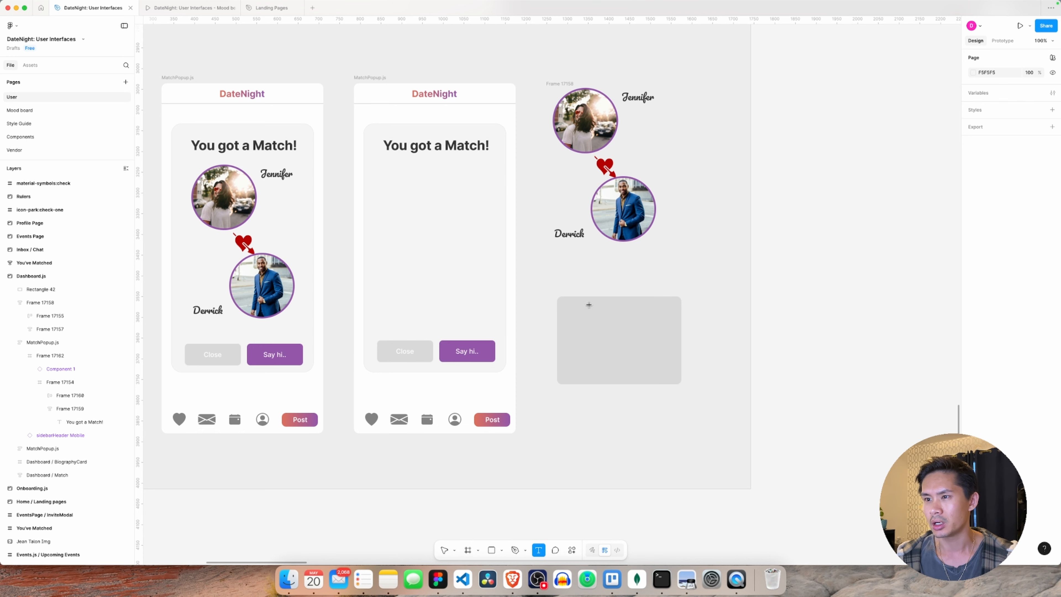
pyautogui.click(601, 302)
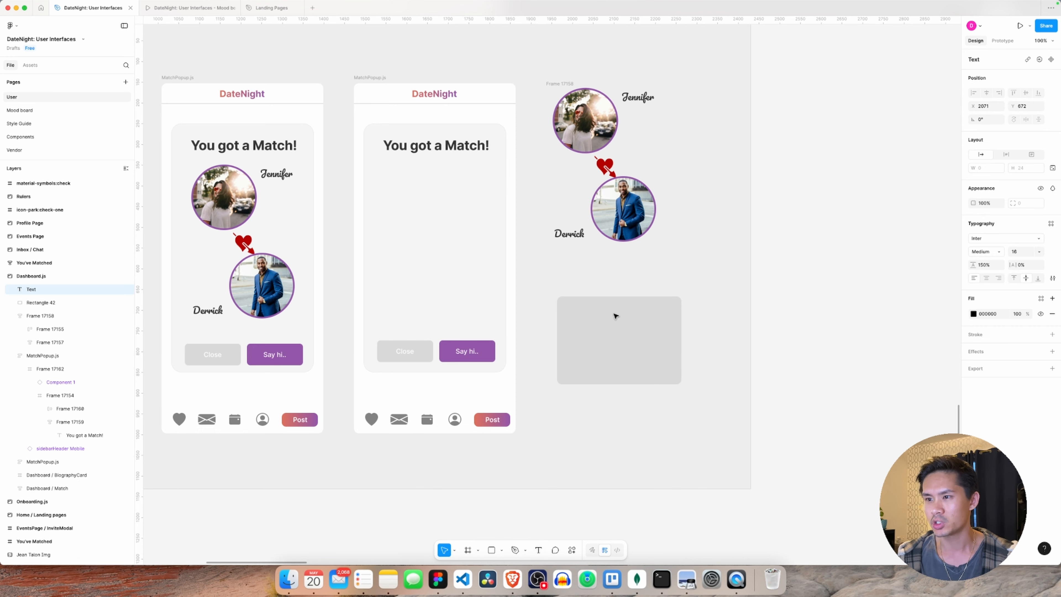
pyautogui.write('June')
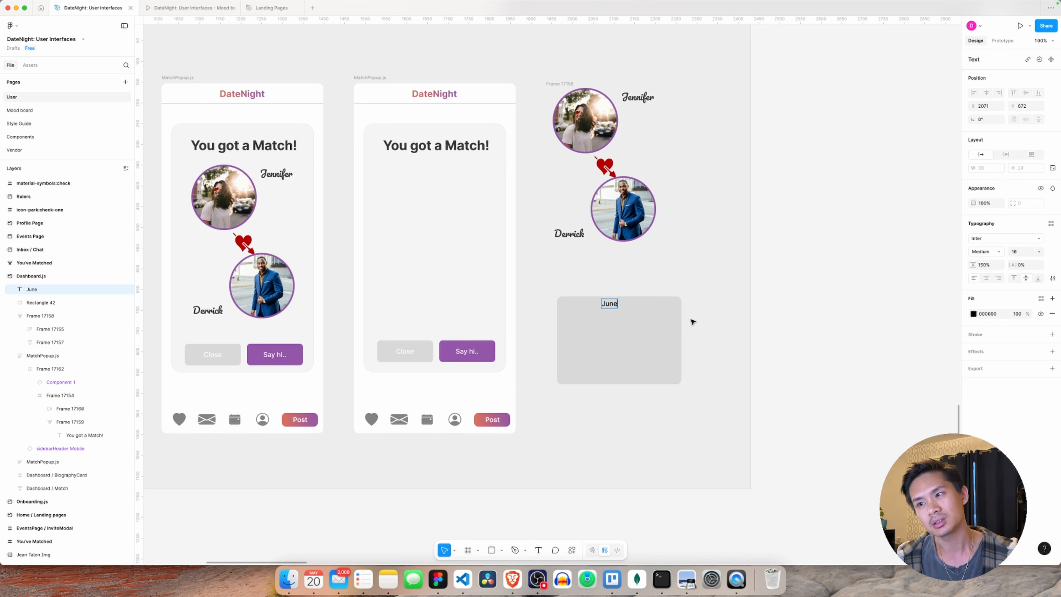
pyautogui.click(746, 333)
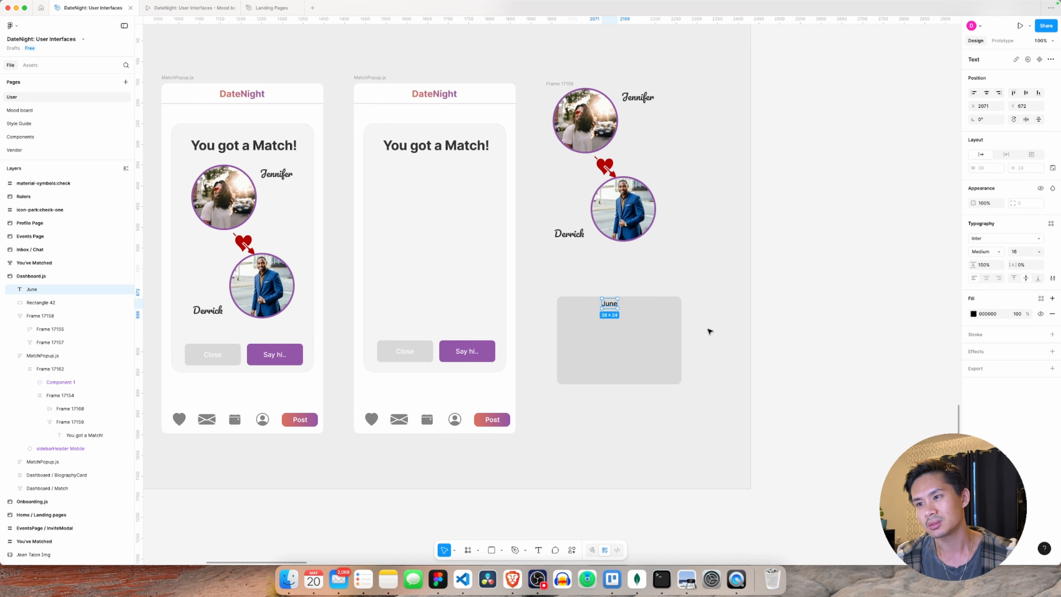
pyautogui.click(709, 331)
pyautogui.click(608, 308)
pyautogui.moveTo(621, 306)
pyautogui.mouseDown()
pyautogui.moveTo(606, 308)
pyautogui.moveTo(622, 309)
pyautogui.mouseUp()
pyautogui.click(722, 325)
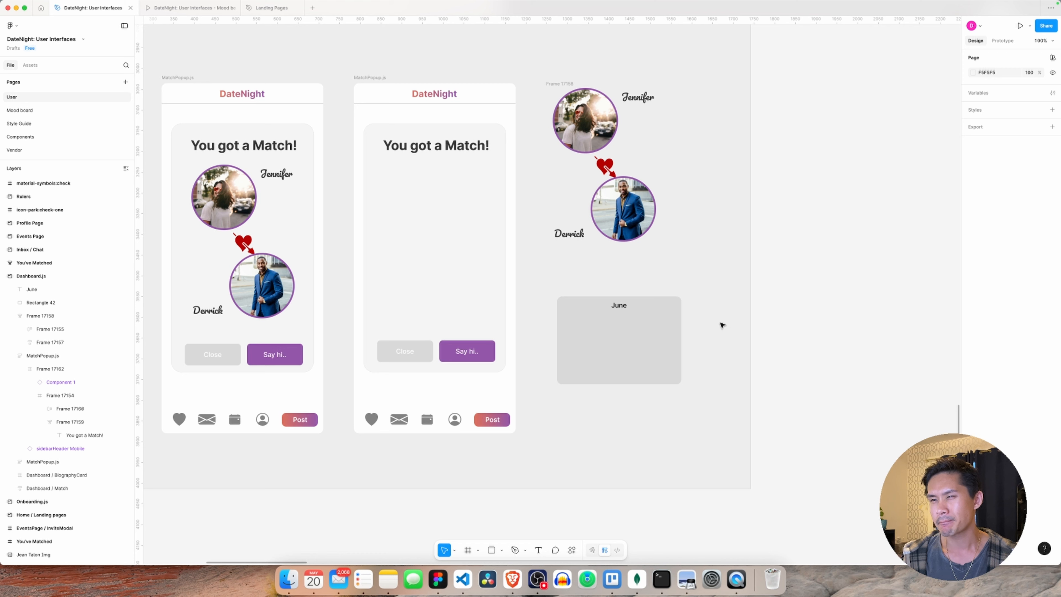
# Step: Add the weekday text "Mon Tues Wed Thurs Fri Sat Sun" and centre it directly under "June" in the rectangle
pyautogui.click(538, 551)
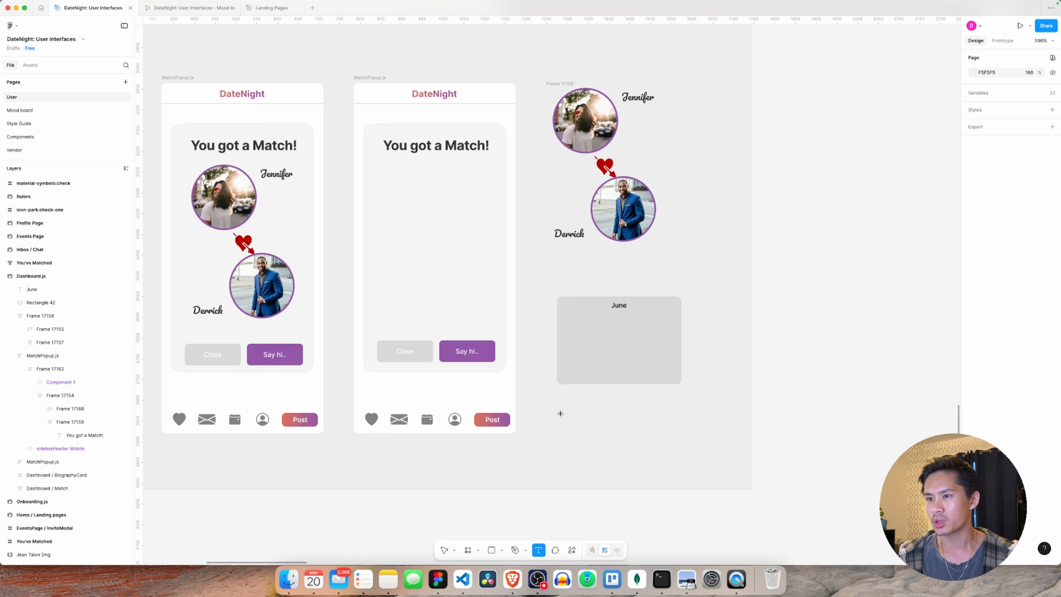
pyautogui.click(565, 316)
pyautogui.write('Mo')
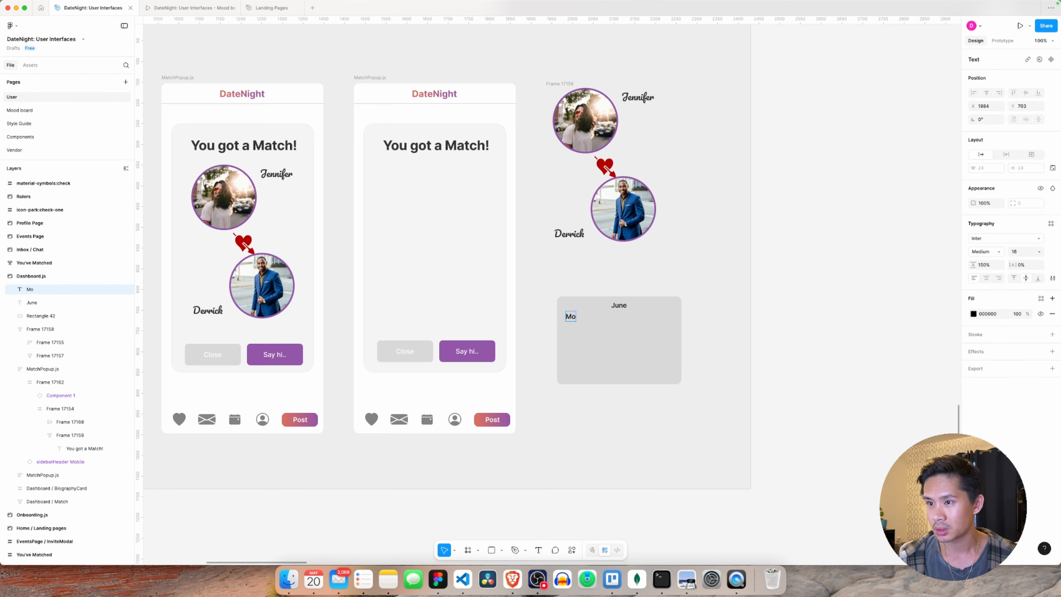
pyautogui.write('n Tue')
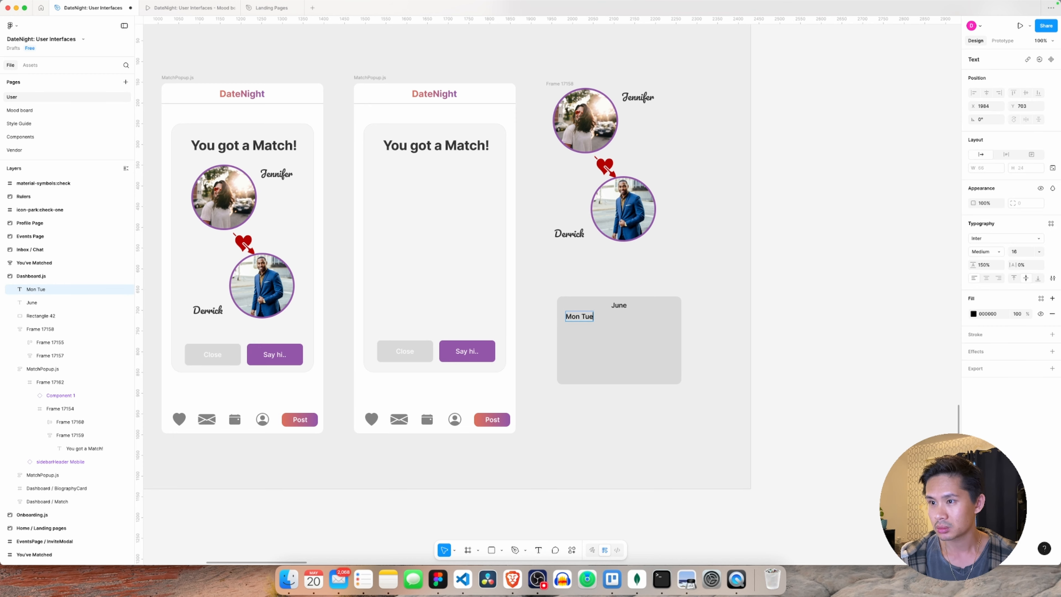
pyautogui.write('s Wed')
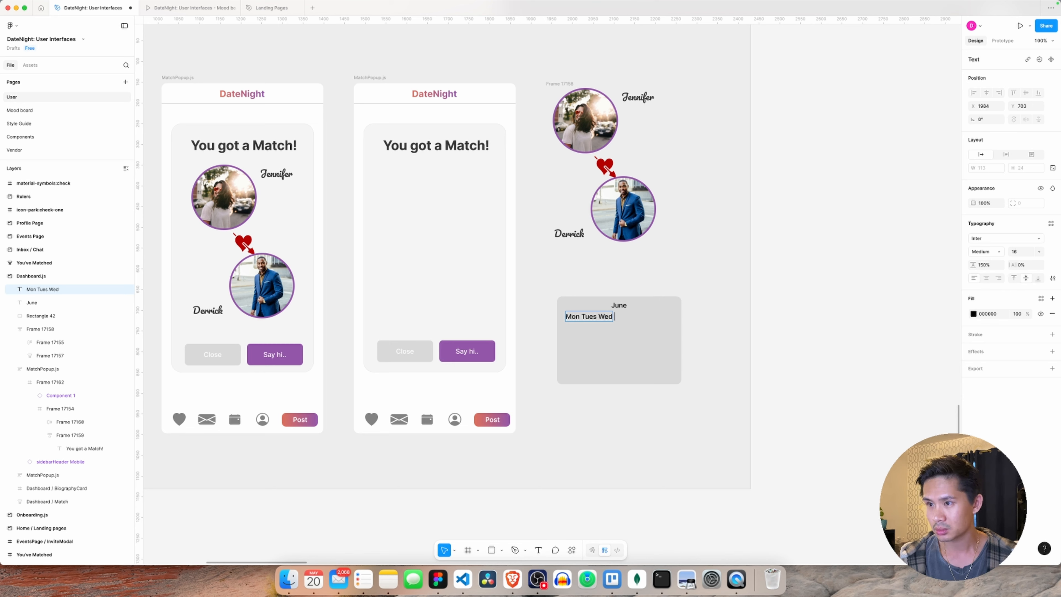
pyautogui.write(' Thurs')
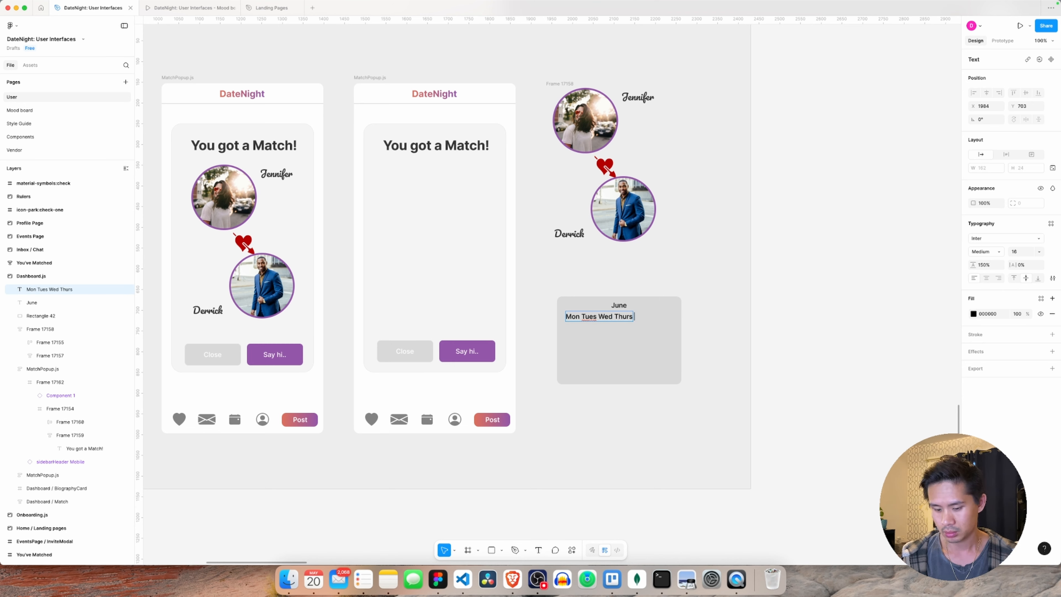
pyautogui.write(' Frida')
pyautogui.press('BackSpace')
pyautogui.press('BackSpace')
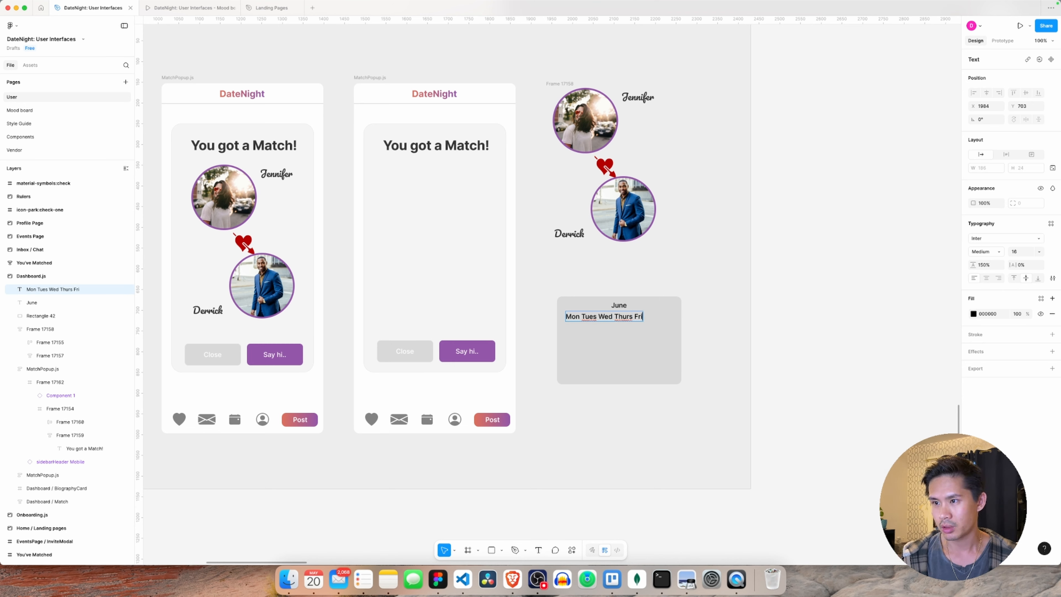
pyautogui.write('Sat')
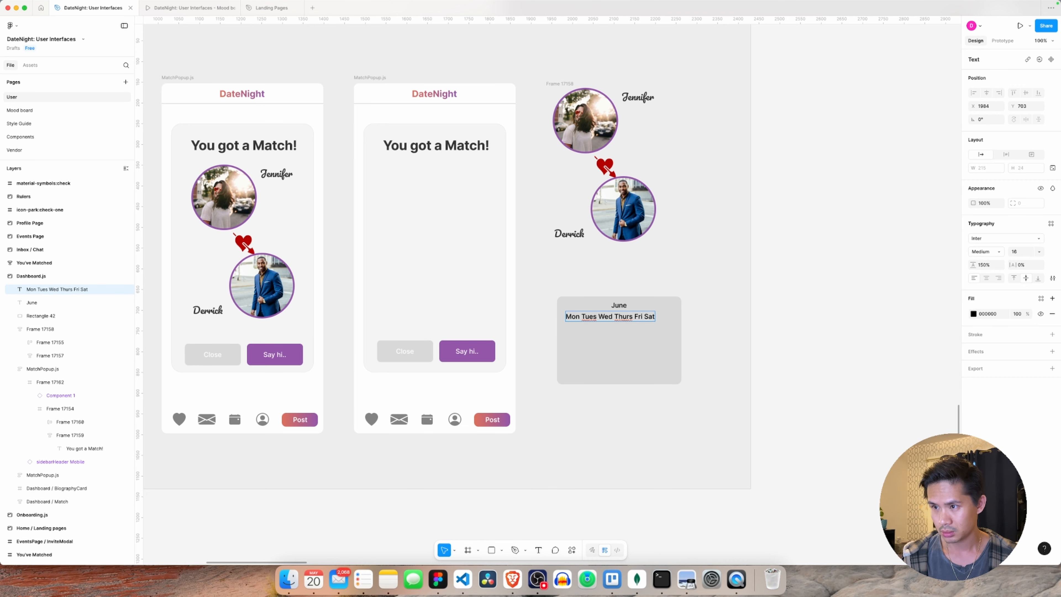
pyautogui.write(' Sun')
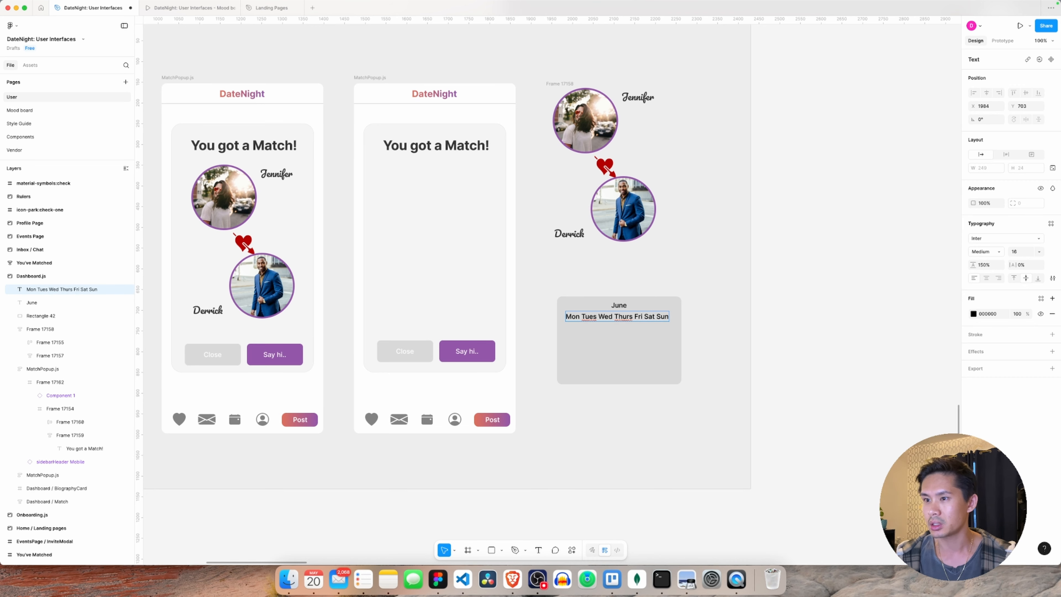
pyautogui.press('Escape')
pyautogui.click(715, 379)
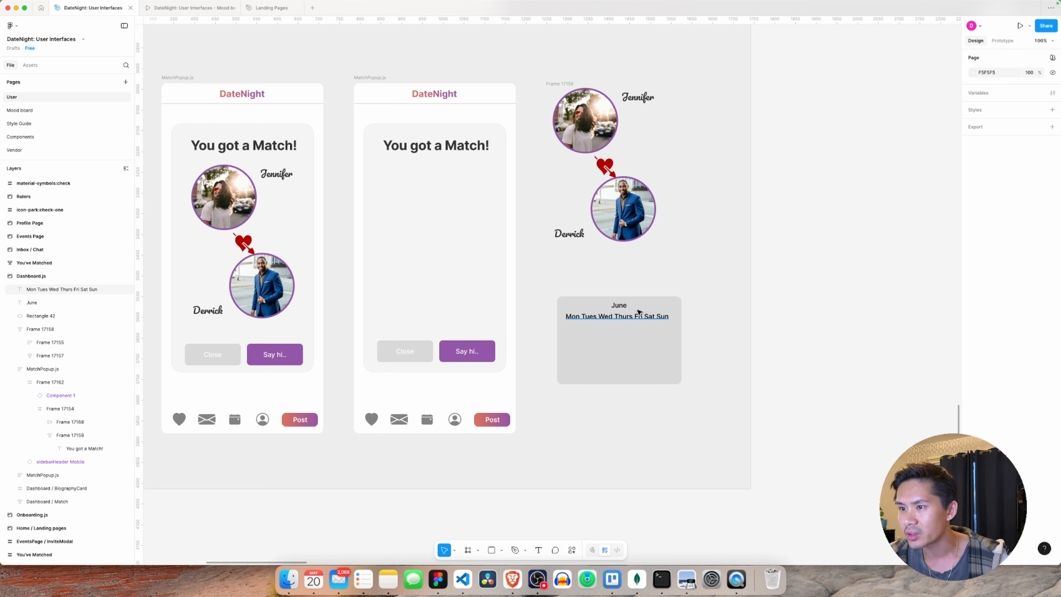
pyautogui.moveTo(636, 318); pyautogui.dragTo(639, 317)
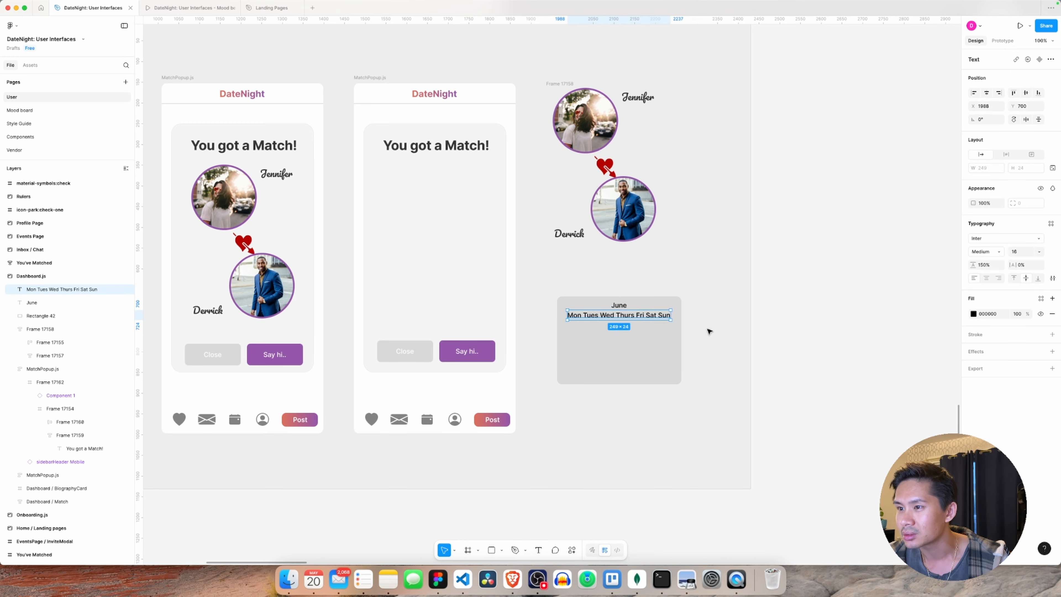
pyautogui.click(734, 336)
# Step: Change the fill of the calendar rectangle behind the June and weekday texts to white (FFFFFF)
pyautogui.scroll(10, 645, 335)
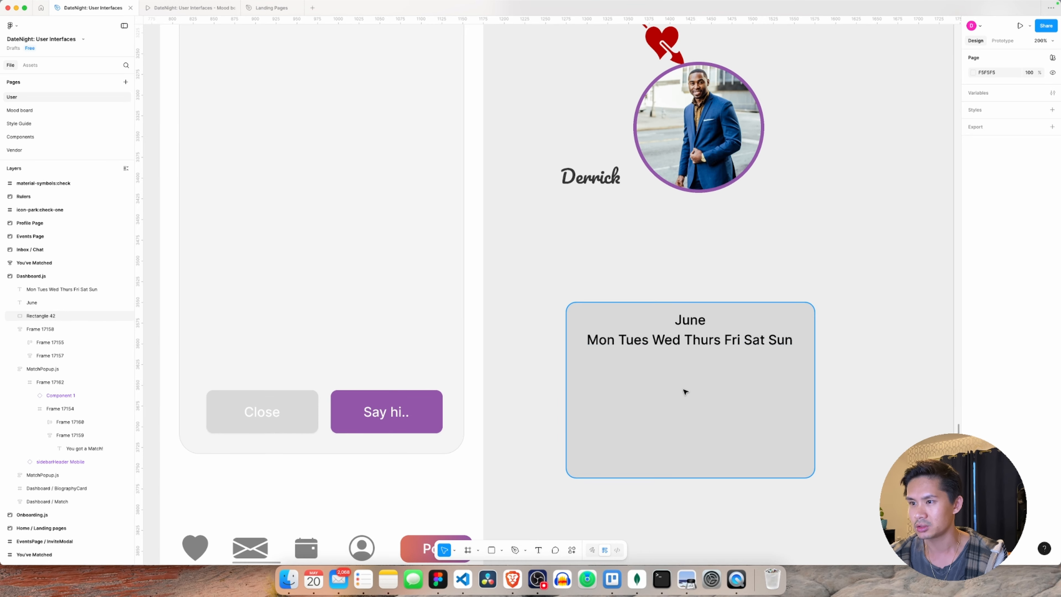
pyautogui.click(818, 365)
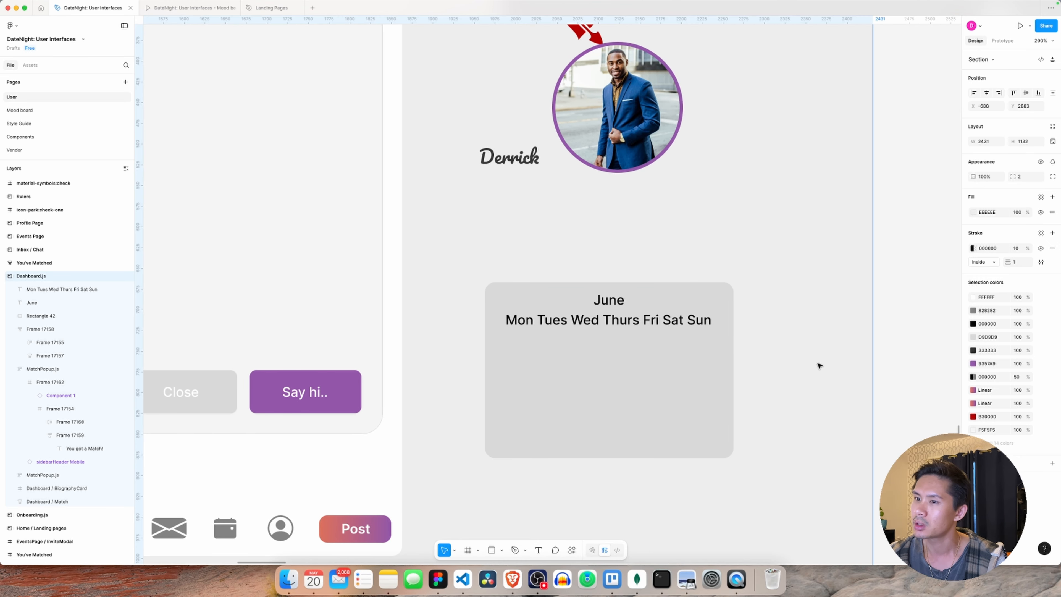
pyautogui.click(706, 367)
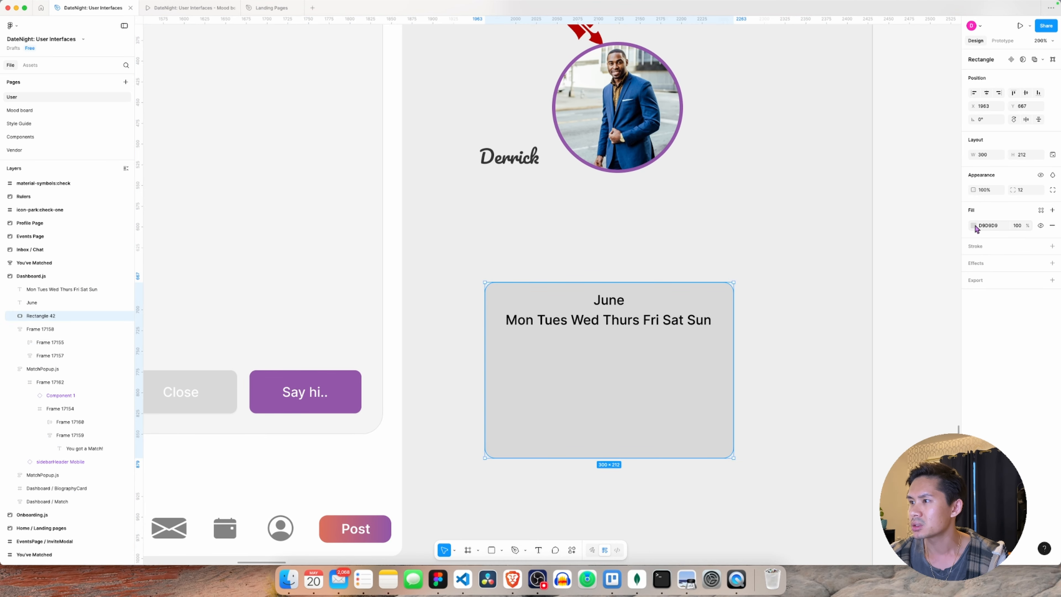
pyautogui.click(973, 226)
pyautogui.click(872, 413)
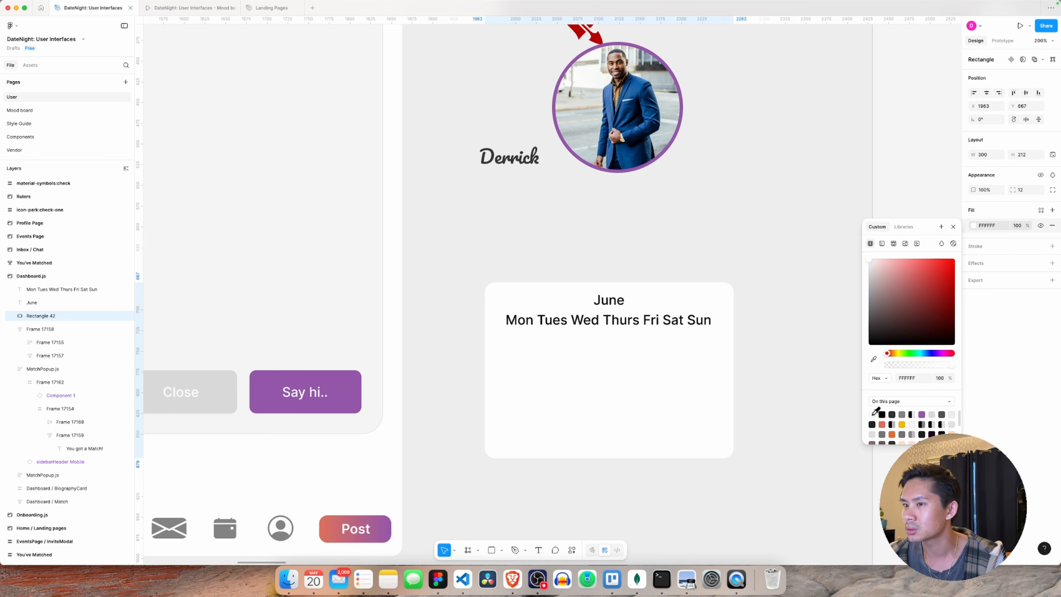
pyautogui.click(783, 350)
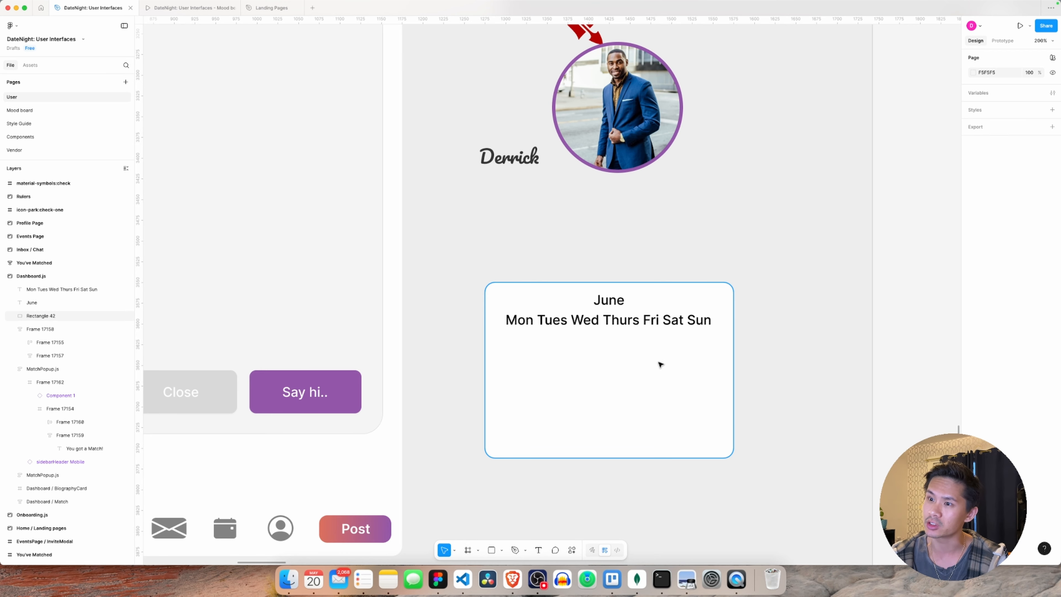
# Step: Make the "June" heading in the calendar rectangle bold
pyautogui.doubleClick(619, 304)
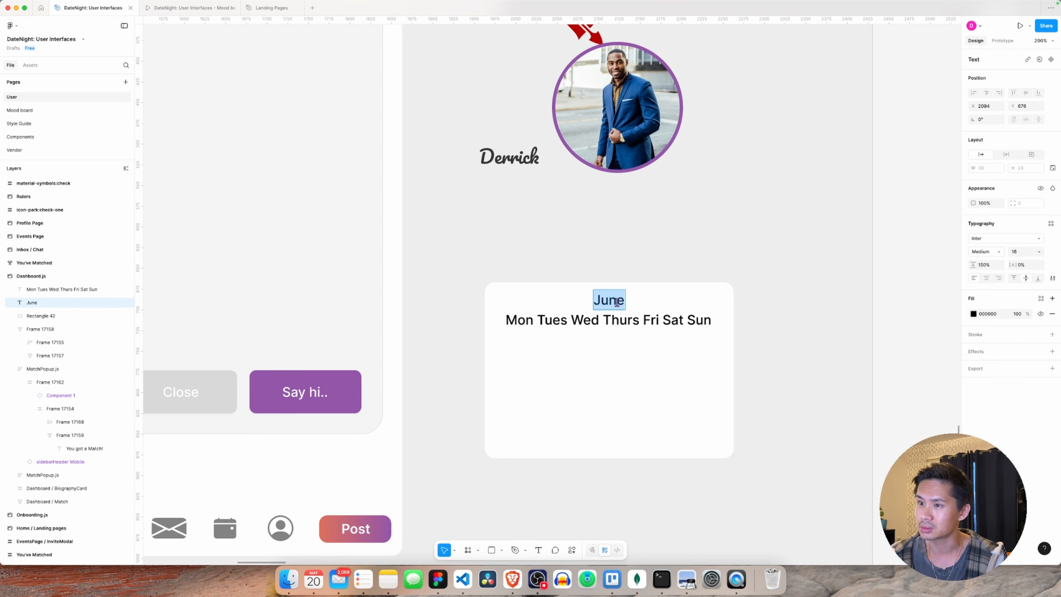
pyautogui.press('super+b')
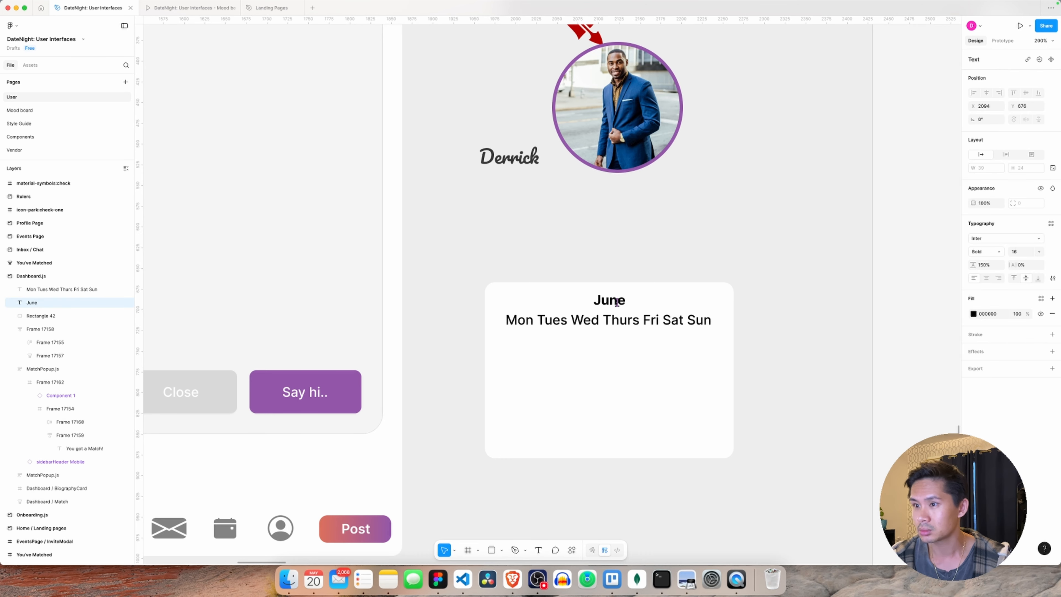
pyautogui.press('Escape')
pyautogui.click(779, 329)
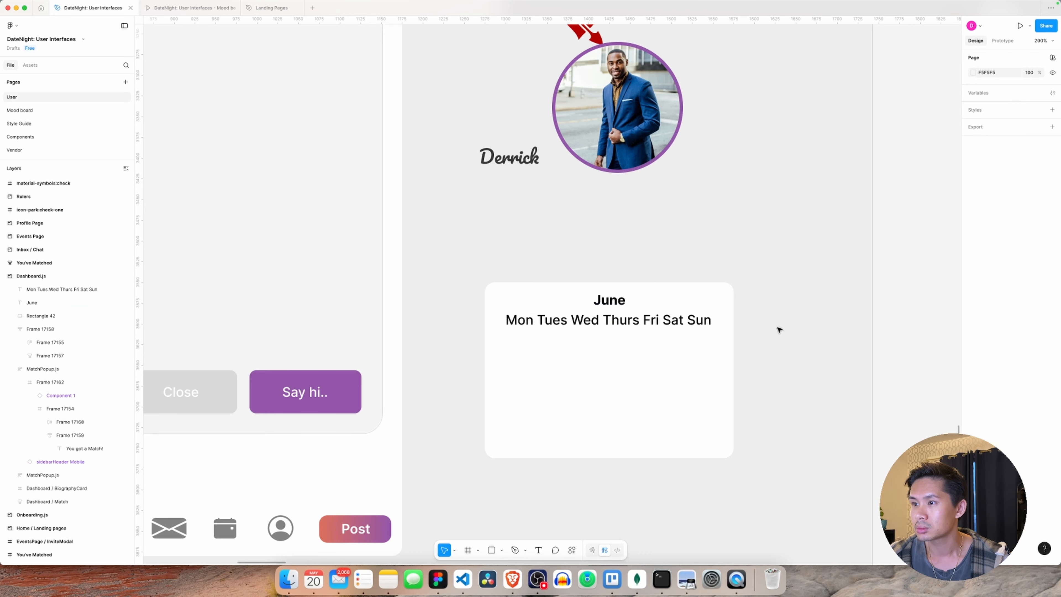
# Step: Add an inside stroke to the calendar rectangle in black 000000 at 50% opacity with a weight of 0.5
pyautogui.click(712, 350)
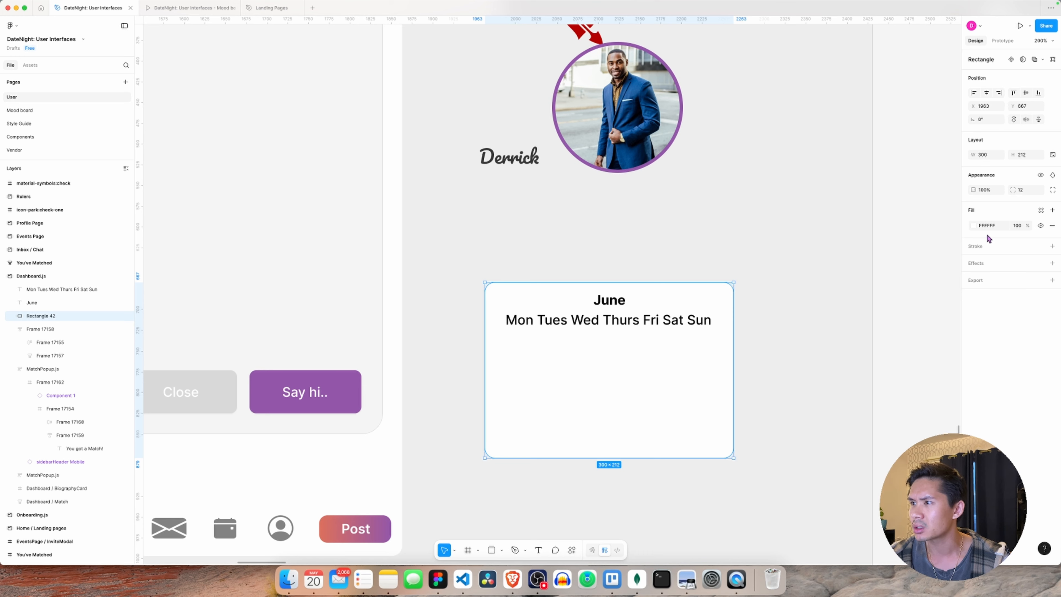
pyautogui.click(1052, 246)
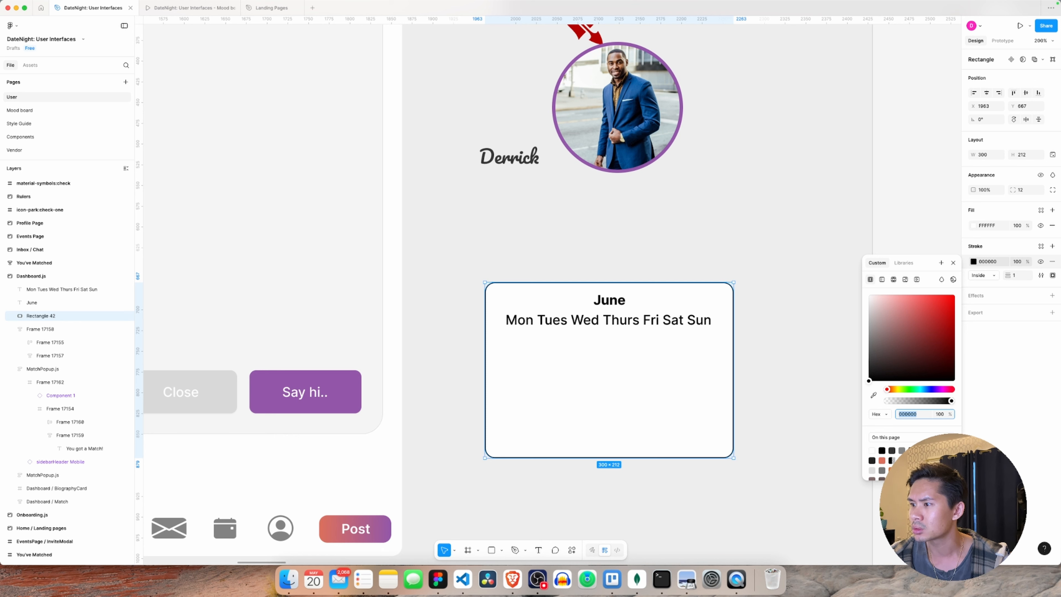
pyautogui.click(940, 413)
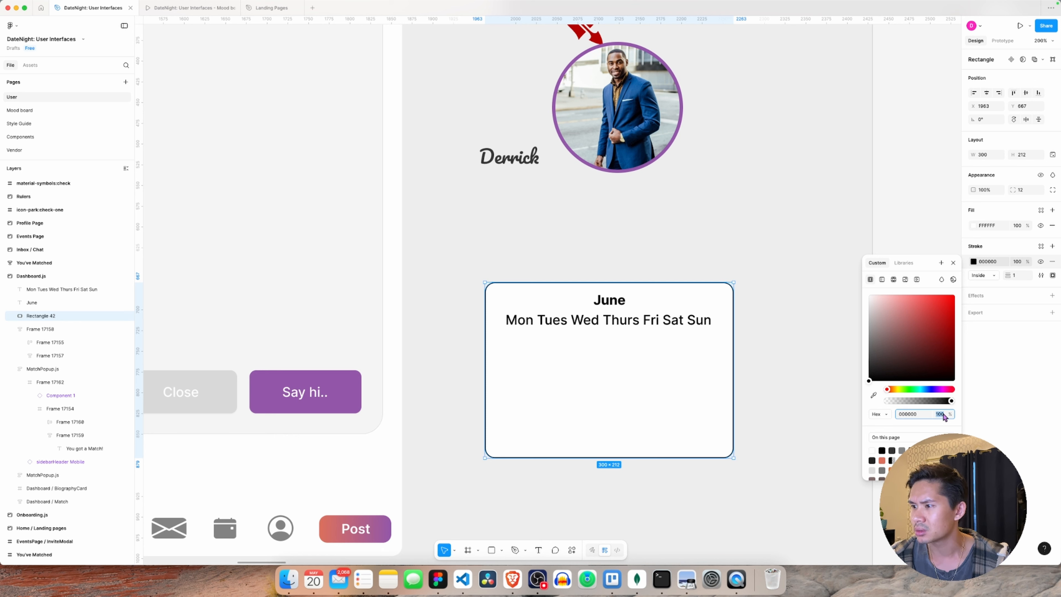
pyautogui.write('50')
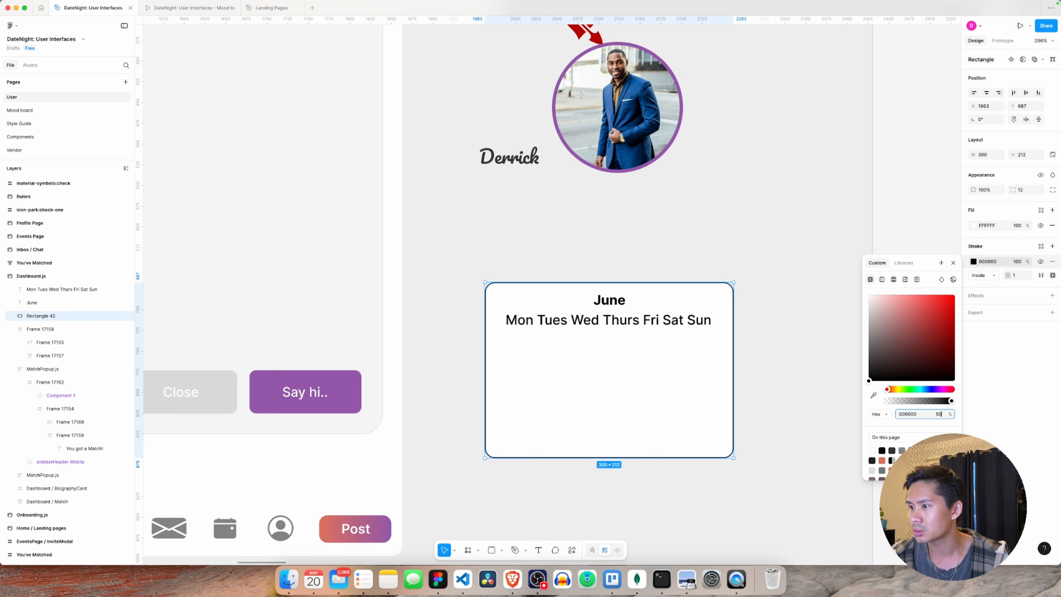
pyautogui.click(1019, 276)
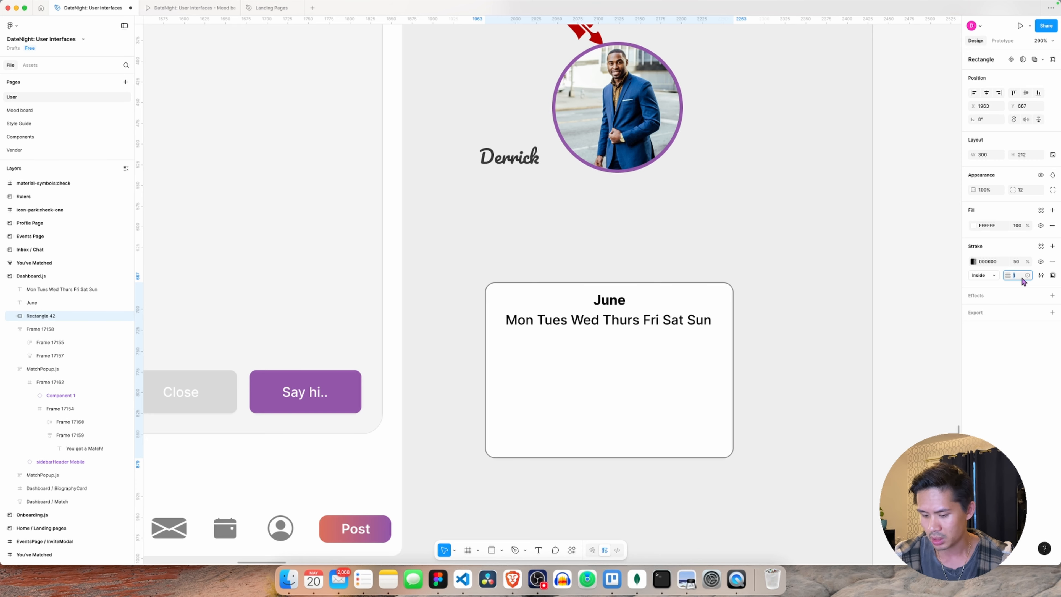
pyautogui.write('0.5')
pyautogui.press('Return')
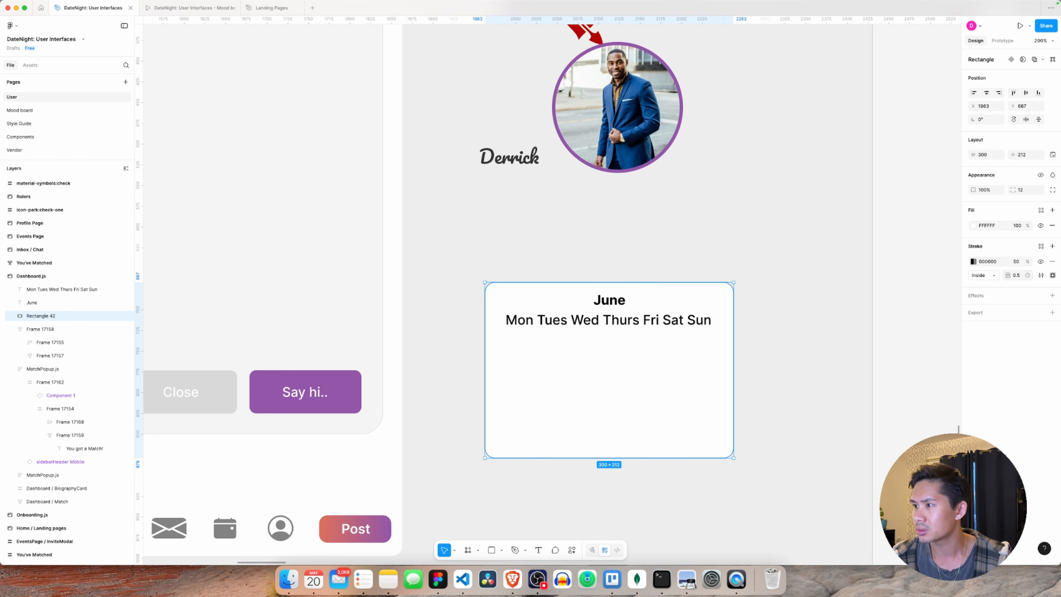
pyautogui.click(799, 324)
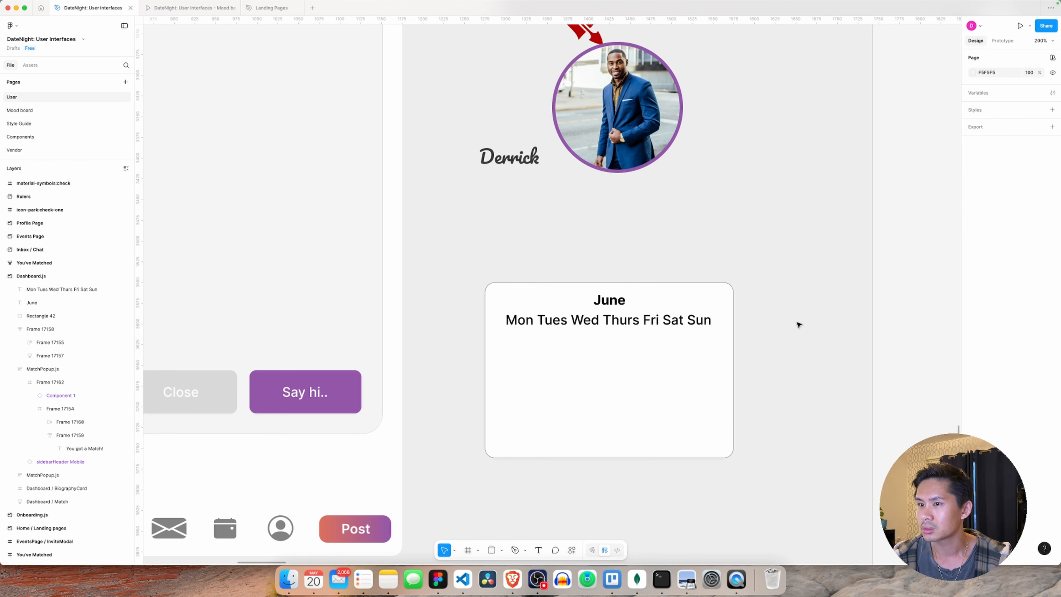
# Step: Select the "June" and weekday texts together, and copy the dark text colour code 2D2D2D from the Style Guide page
pyautogui.hscroll(-5, 798, 324)
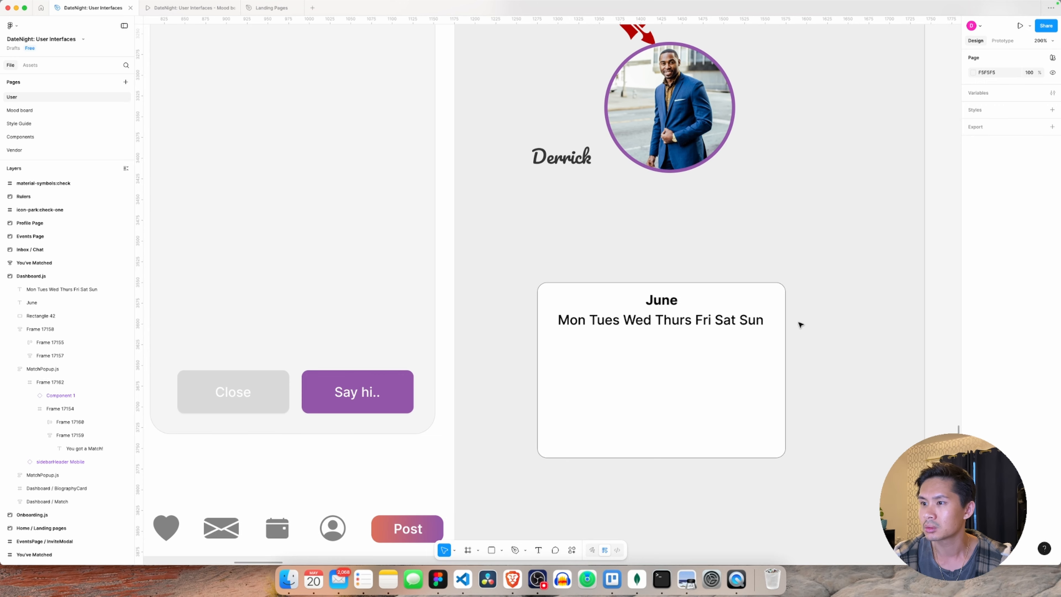
pyautogui.doubleClick(748, 300)
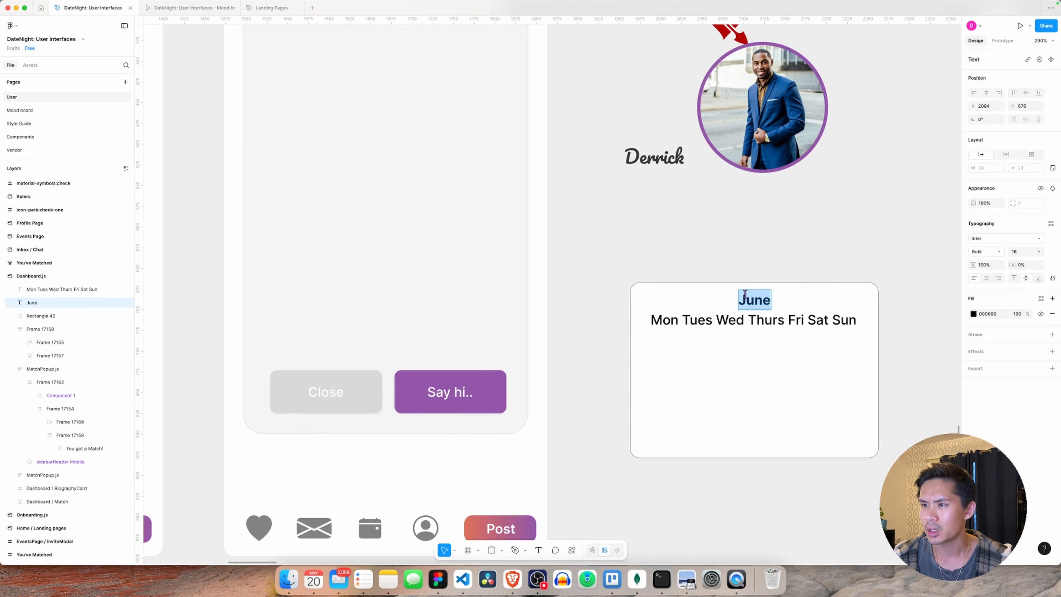
pyautogui.click(747, 321)
pyautogui.click(748, 302)
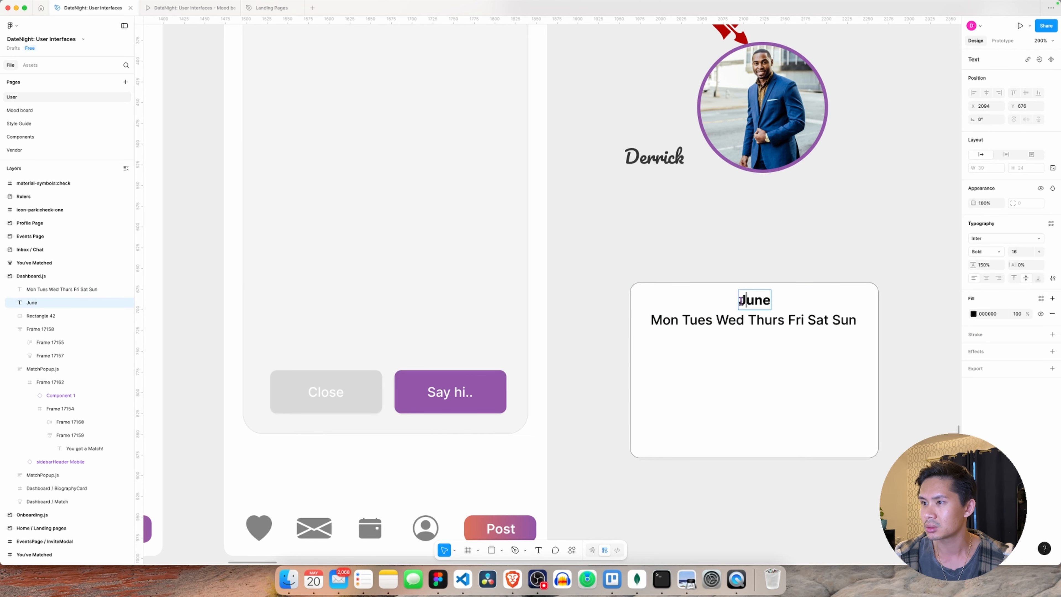
pyautogui.click(730, 301)
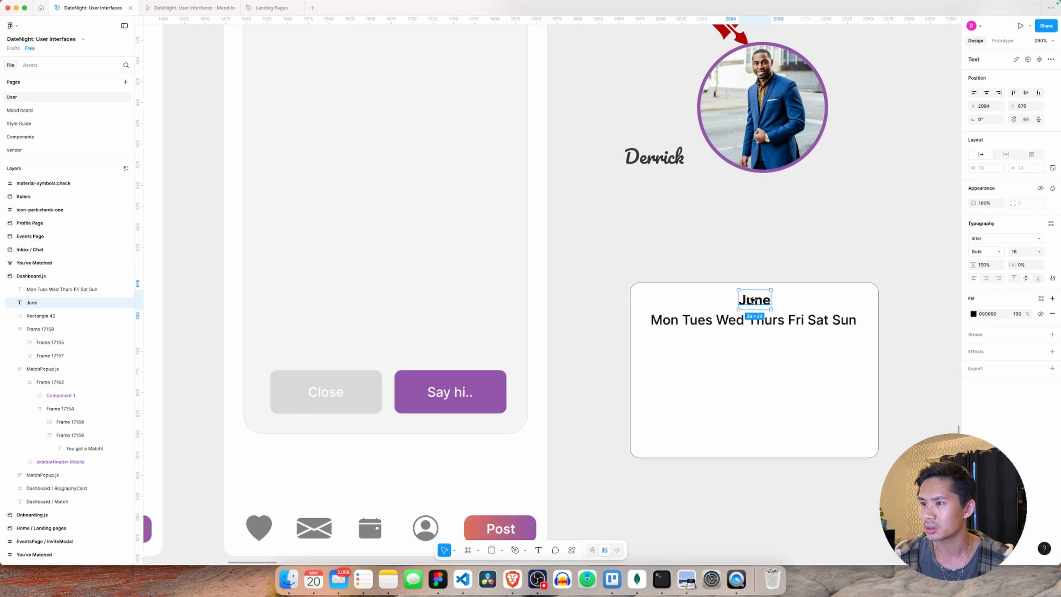
pyautogui.keyDown('shift'); pyautogui.click(772, 322); pyautogui.keyUp('shift')
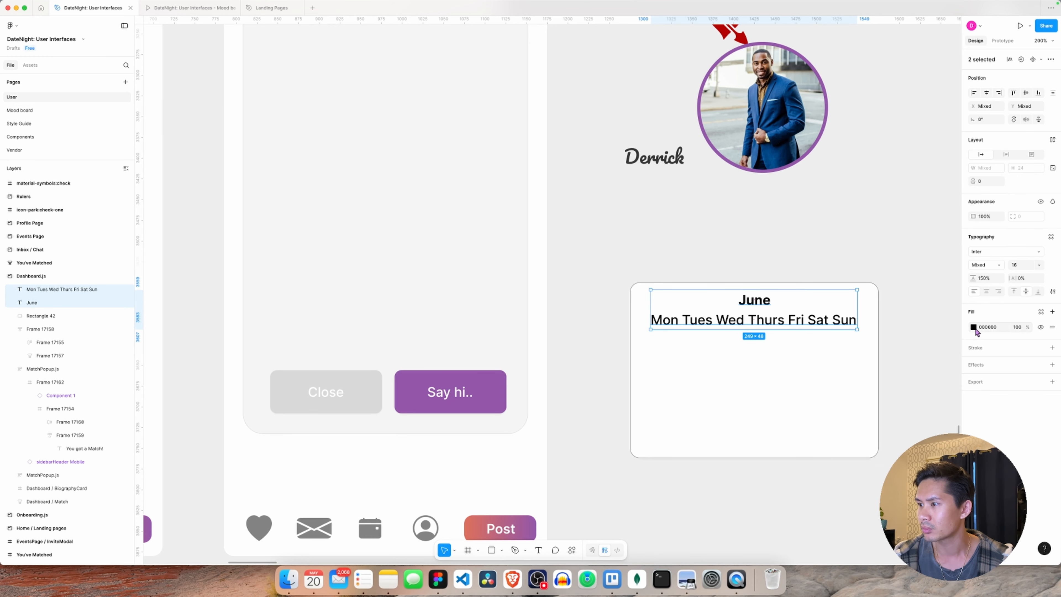
pyautogui.click(973, 327)
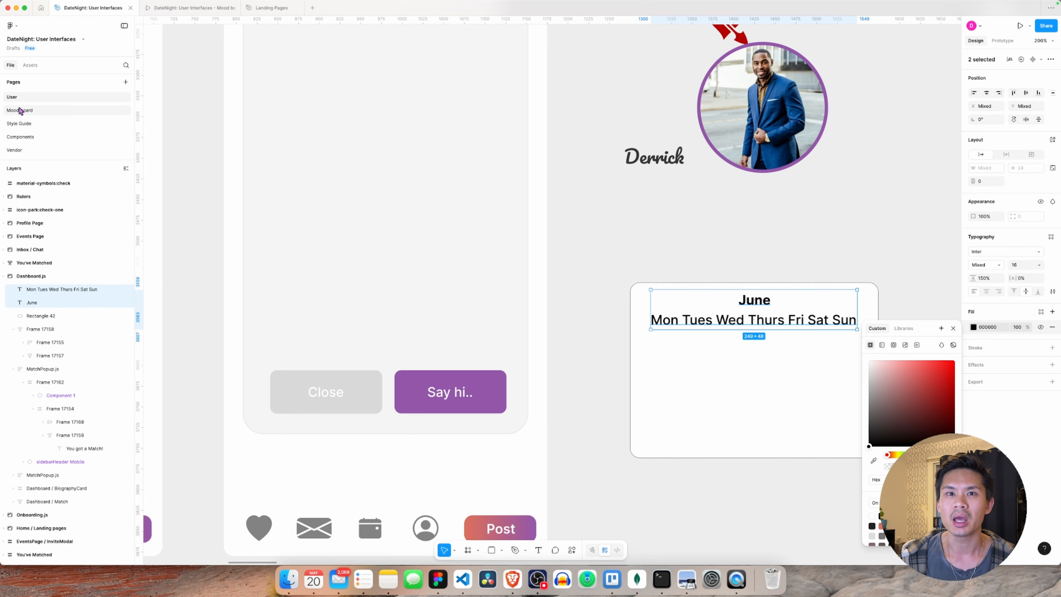
pyautogui.click(29, 124)
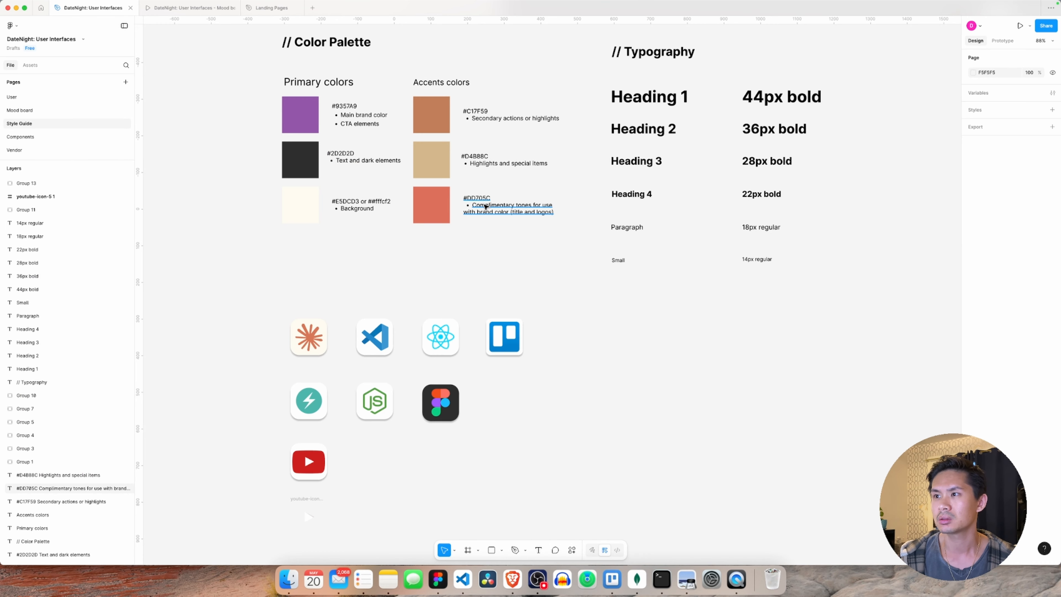
pyautogui.click(309, 214)
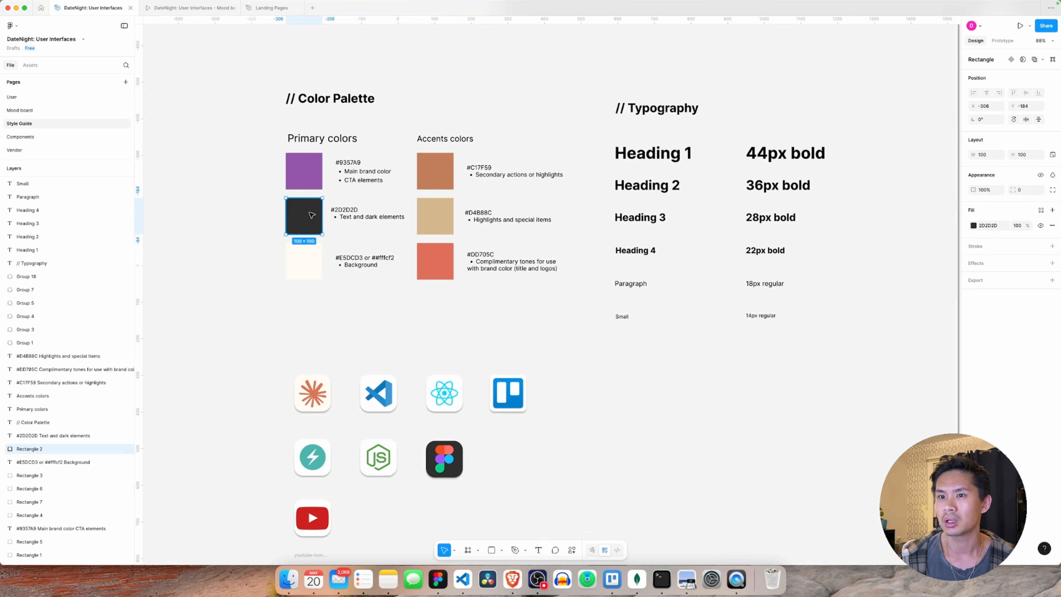
pyautogui.click(986, 226)
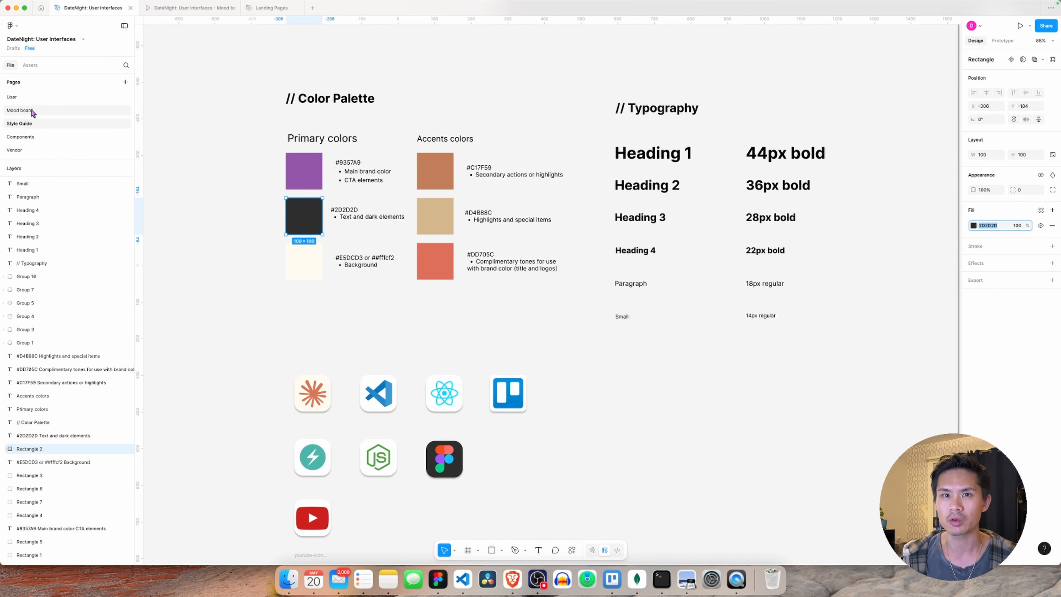
pyautogui.click(20, 97)
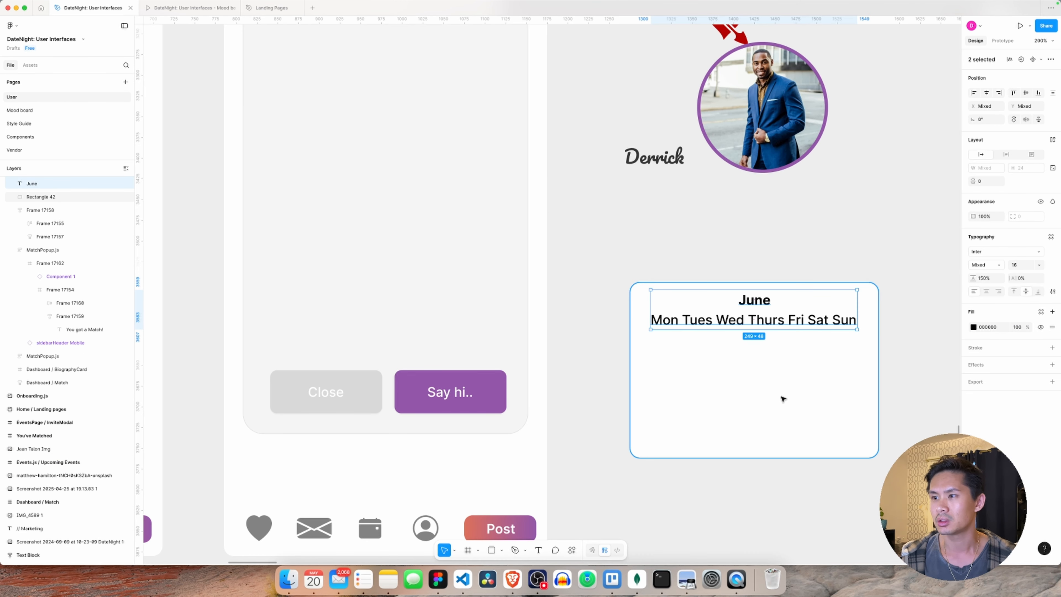
# Step: Set the fill colour of the selected "June" and weekday texts to 2D2D2D
pyautogui.hscroll(5, 782, 399)
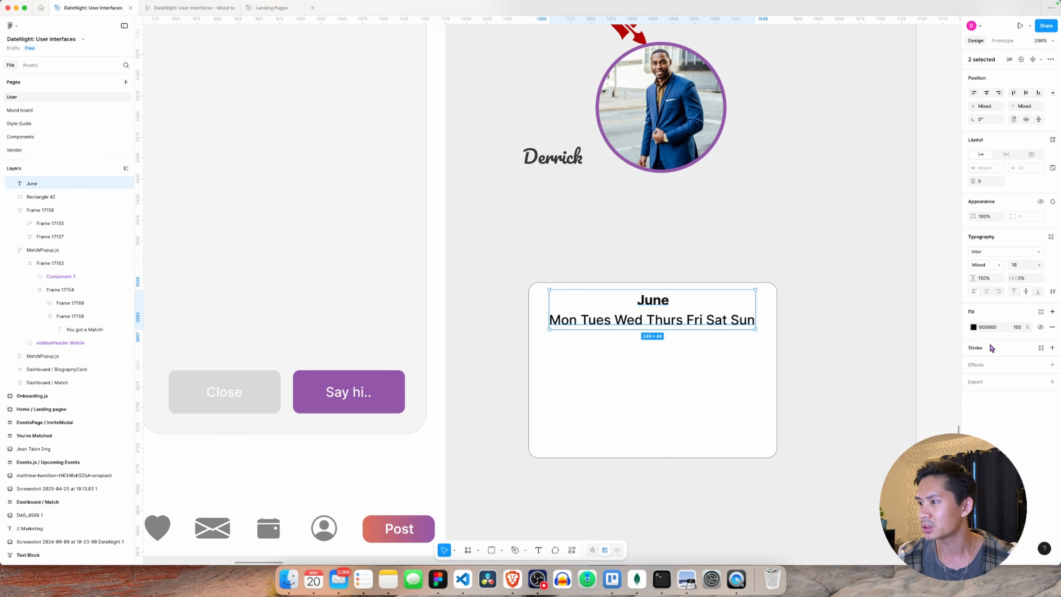
pyautogui.click(986, 329)
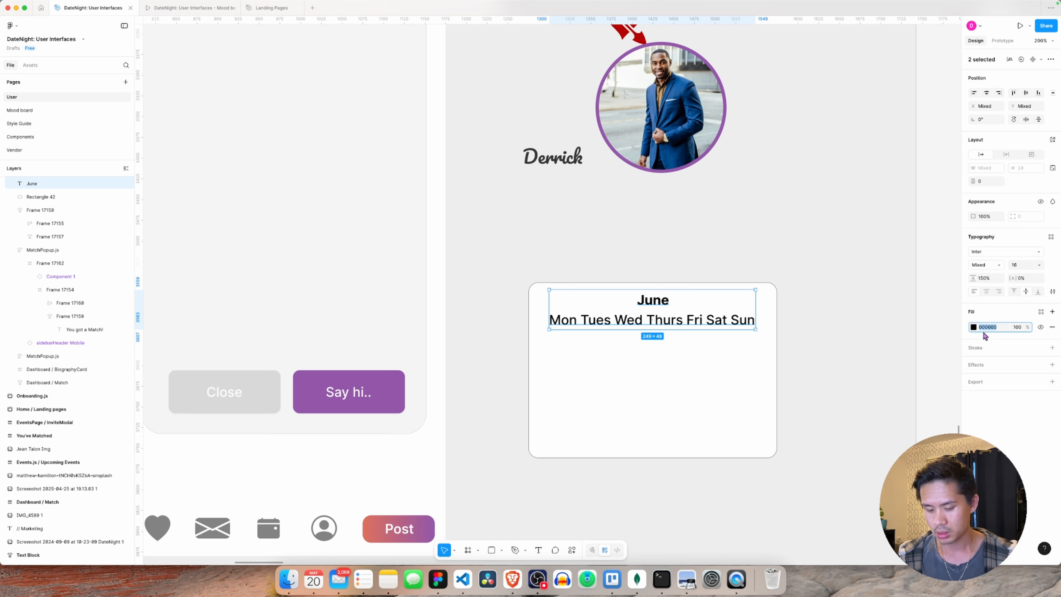
pyautogui.write('2D2D2D')
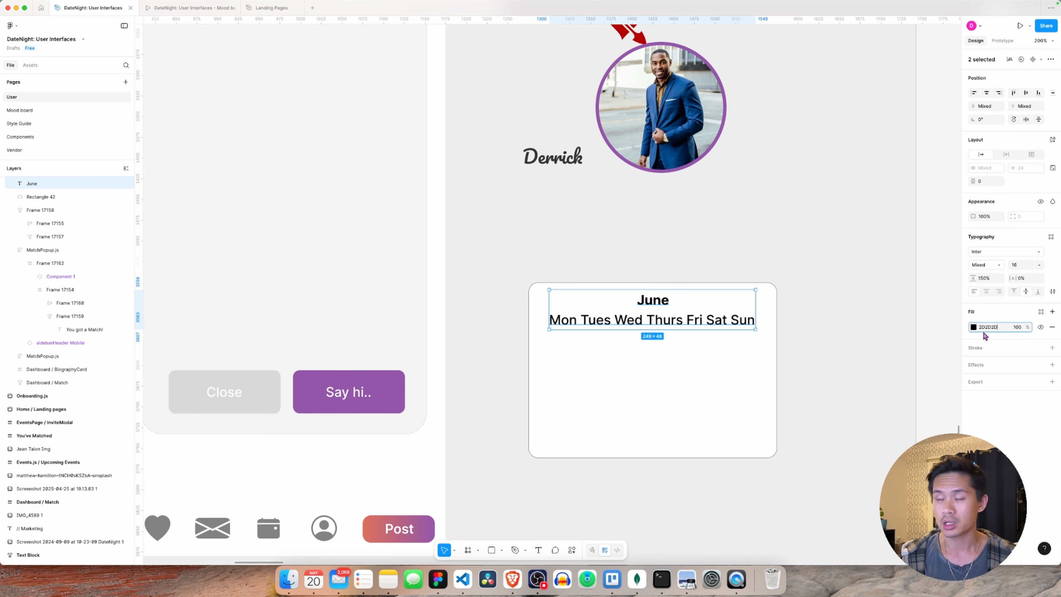
pyautogui.press('Return')
pyautogui.click(840, 314)
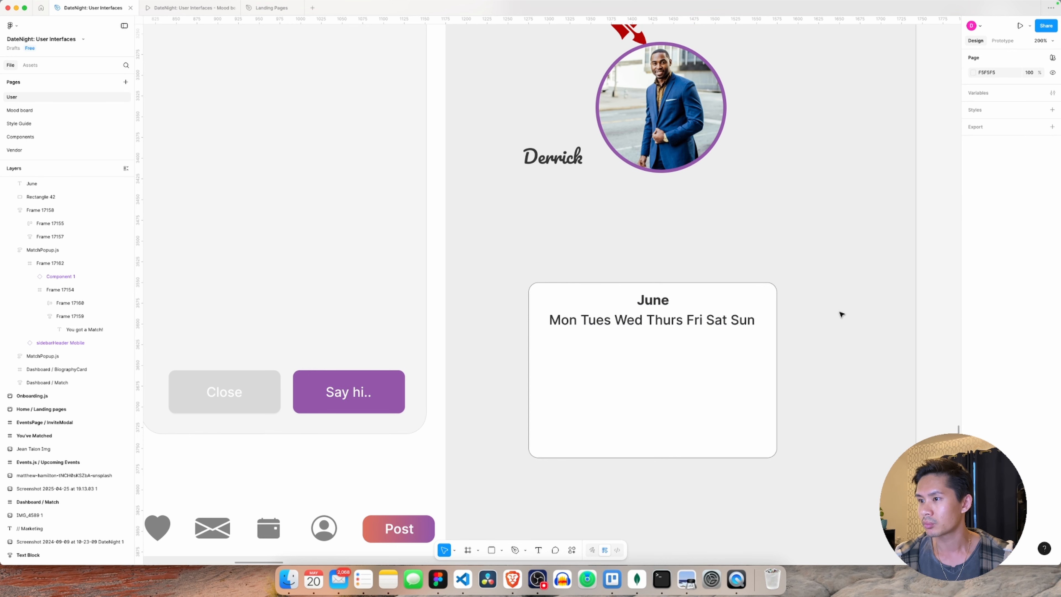
# Step: Set the calendar rectangle's stroke colour to 2D2D2D
pyautogui.click(764, 330)
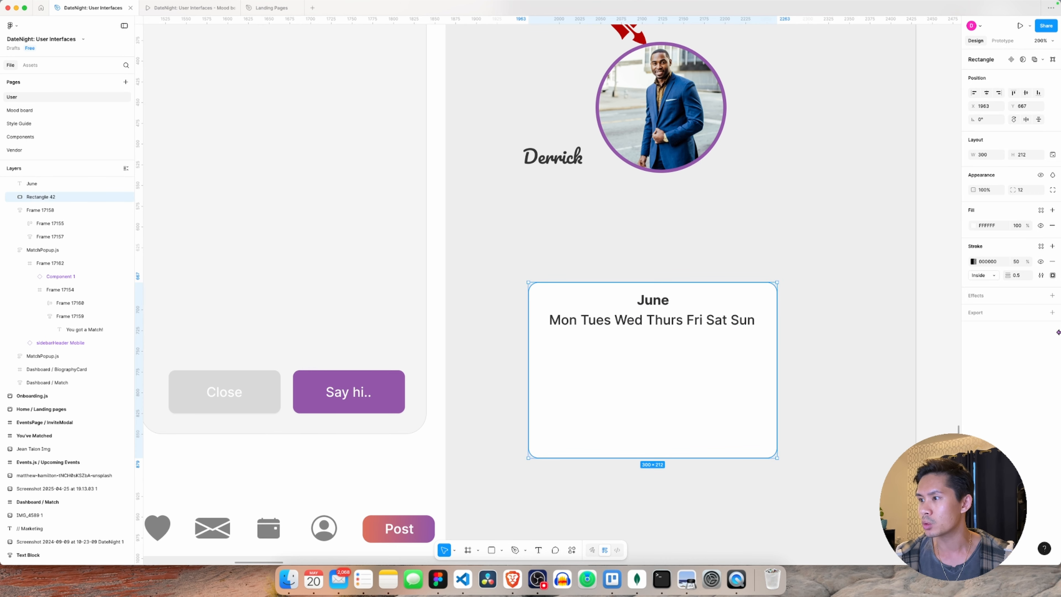
pyautogui.click(989, 262)
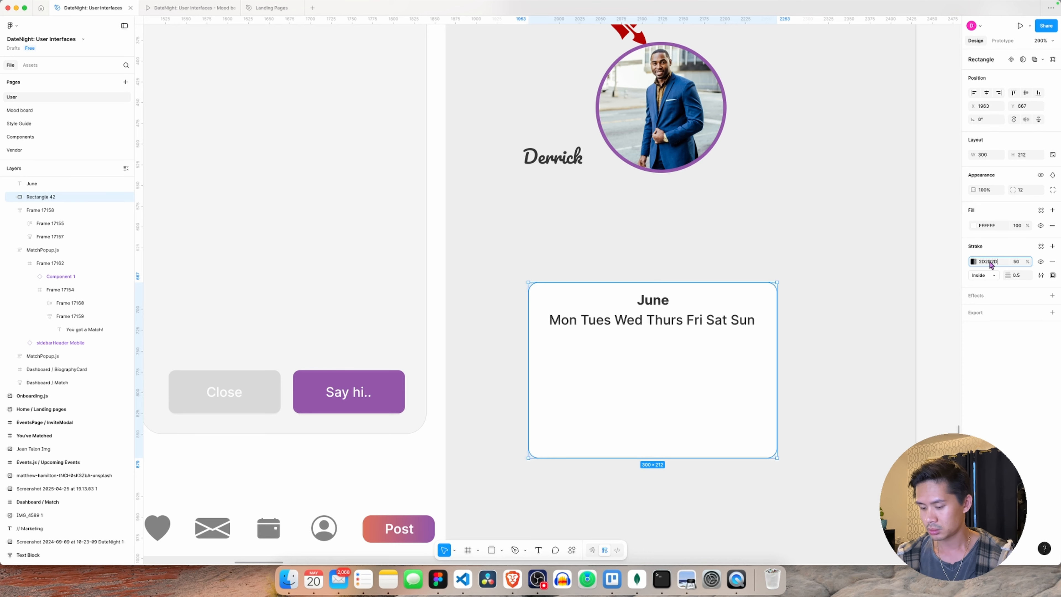
pyautogui.press('Escape')
pyautogui.click(864, 264)
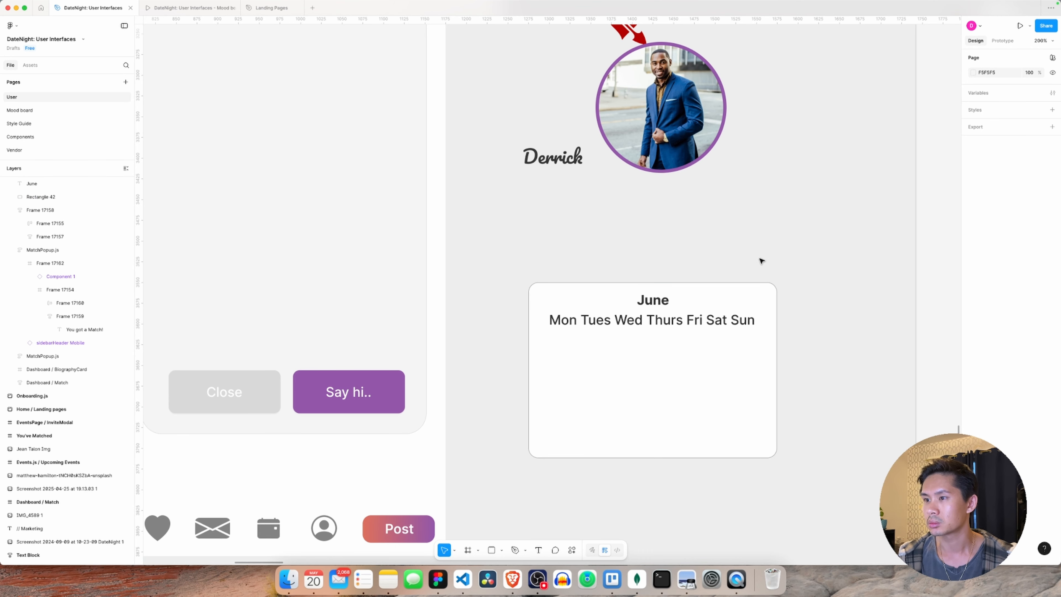
# Step: Set the fill opacity of both the "June" and weekday texts to 50%
pyautogui.click(667, 304)
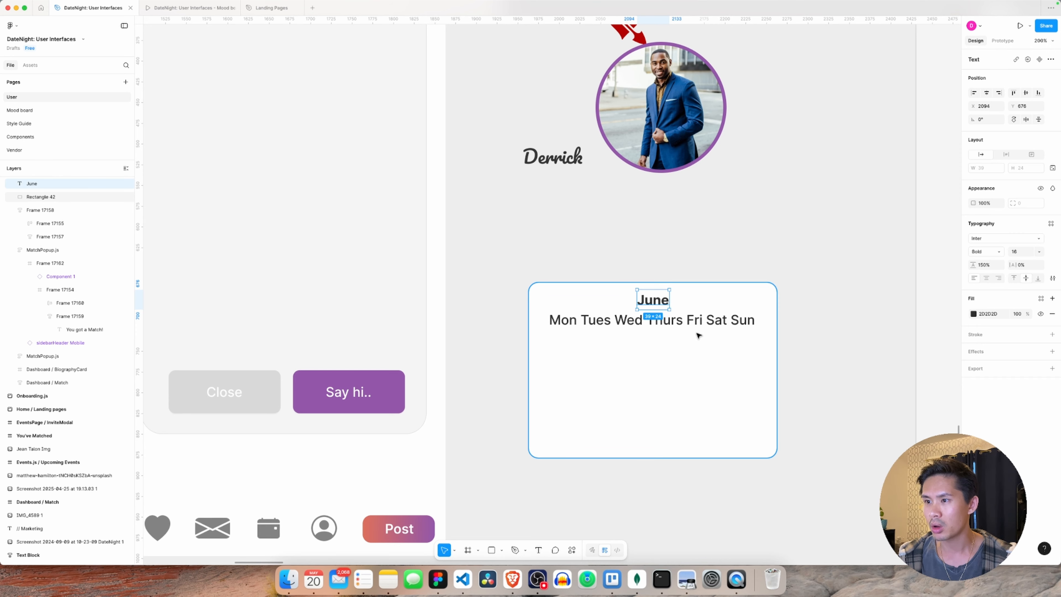
pyautogui.keyDown('shift'); pyautogui.click(691, 322); pyautogui.keyUp('shift')
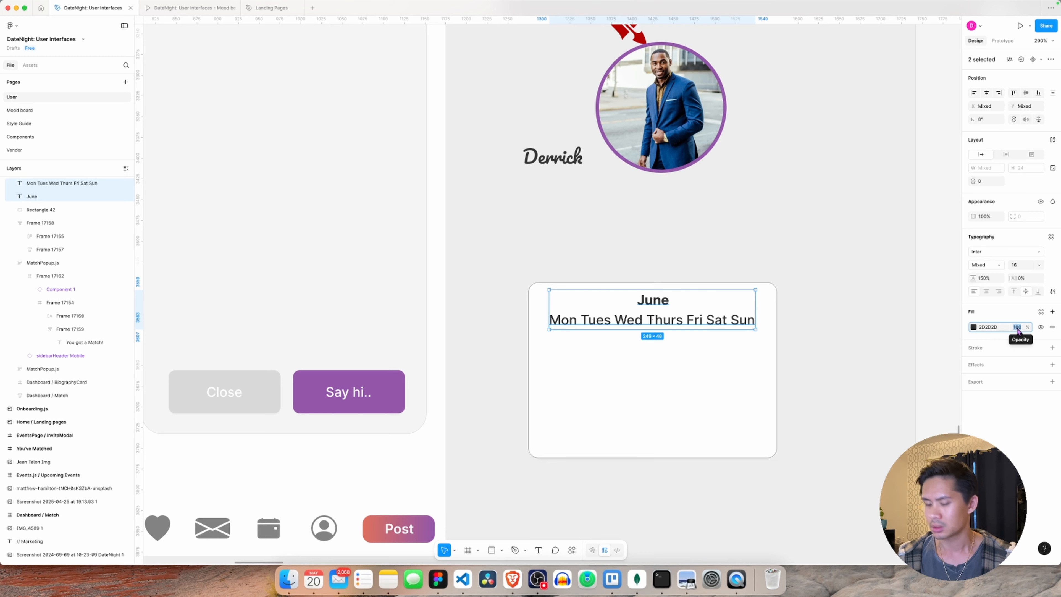
pyautogui.write('50')
pyautogui.press('Return')
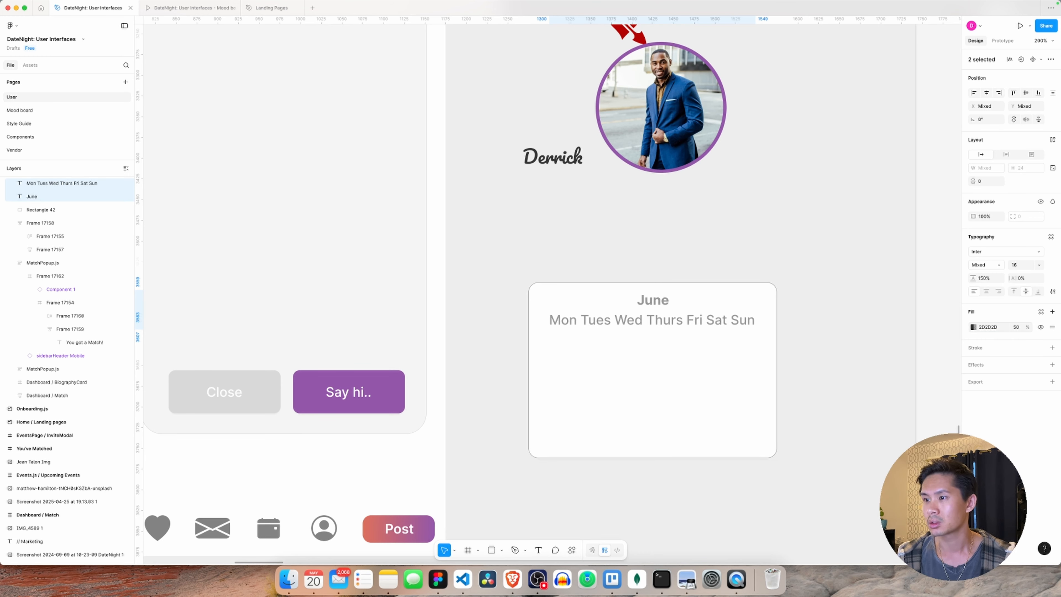
# Step: Set the fill opacity of both the "June" and weekday texts to 75%
pyautogui.click(1020, 328)
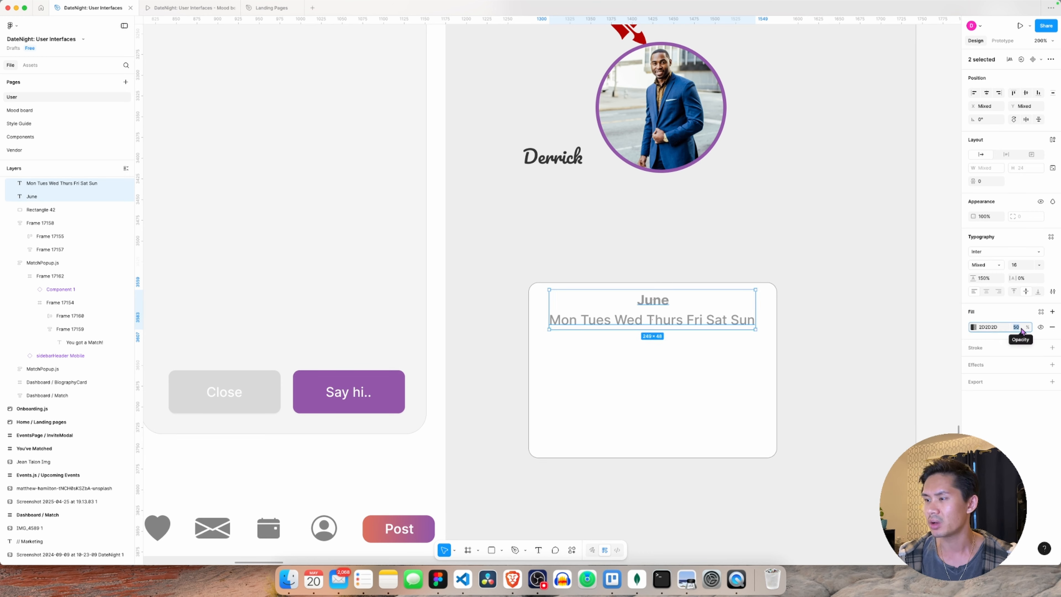
pyautogui.write('75')
pyautogui.press('Return')
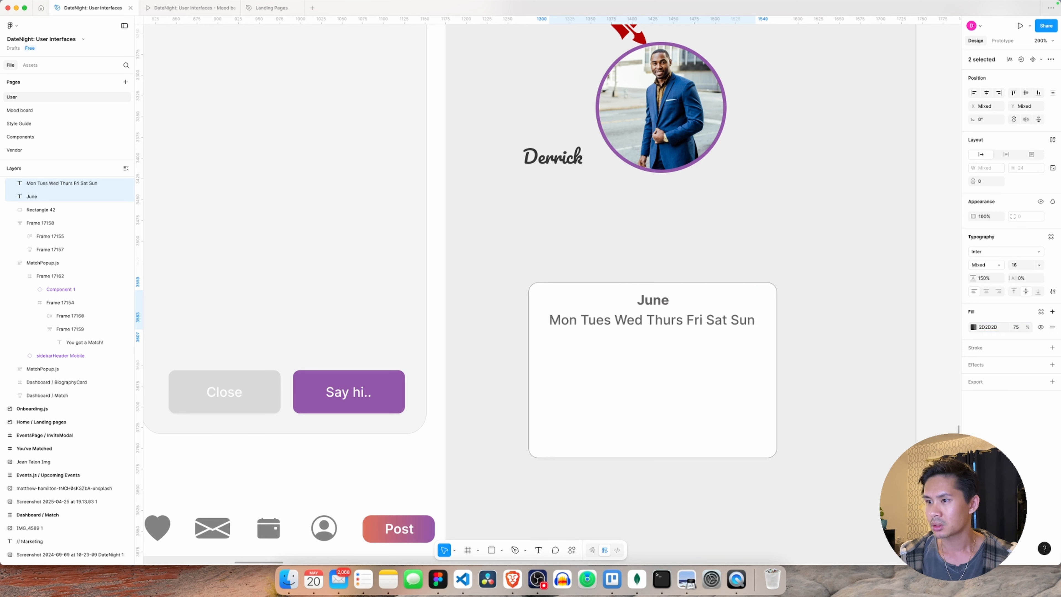
pyautogui.click(826, 304)
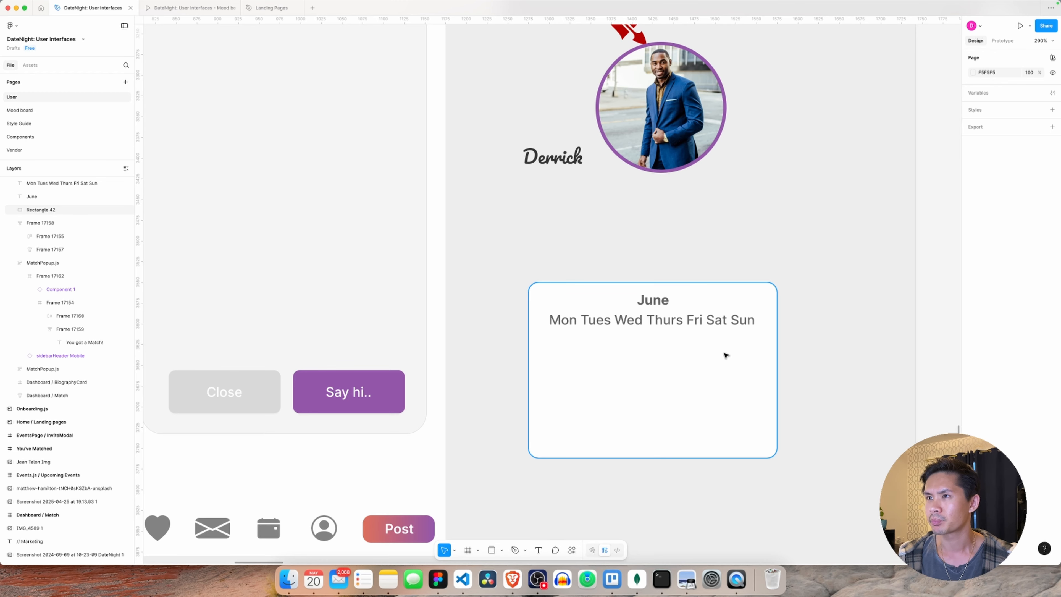
pyautogui.scroll(10, 842, 234)
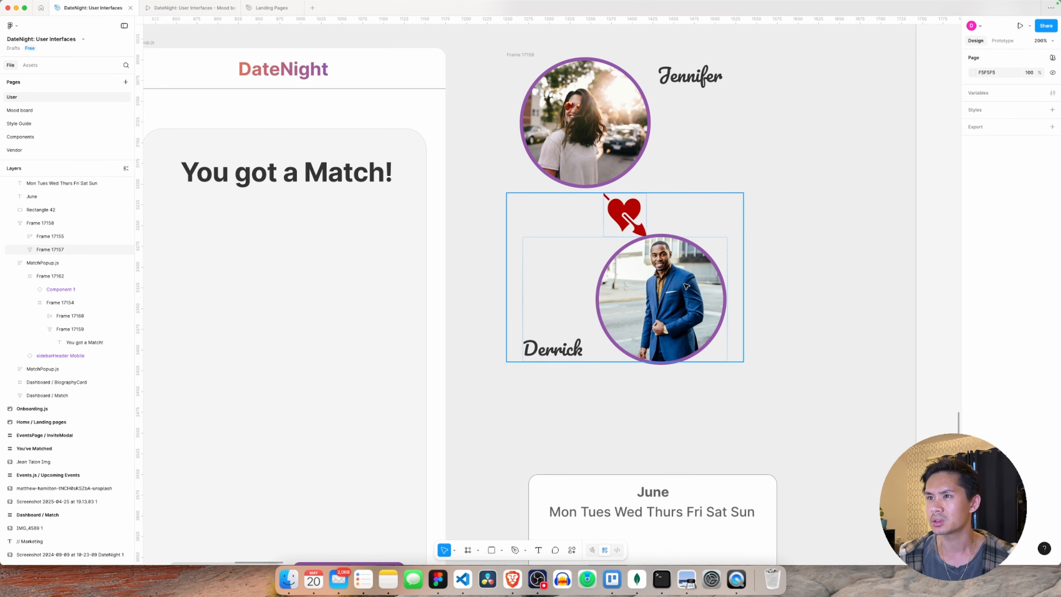
pyautogui.click(835, 301)
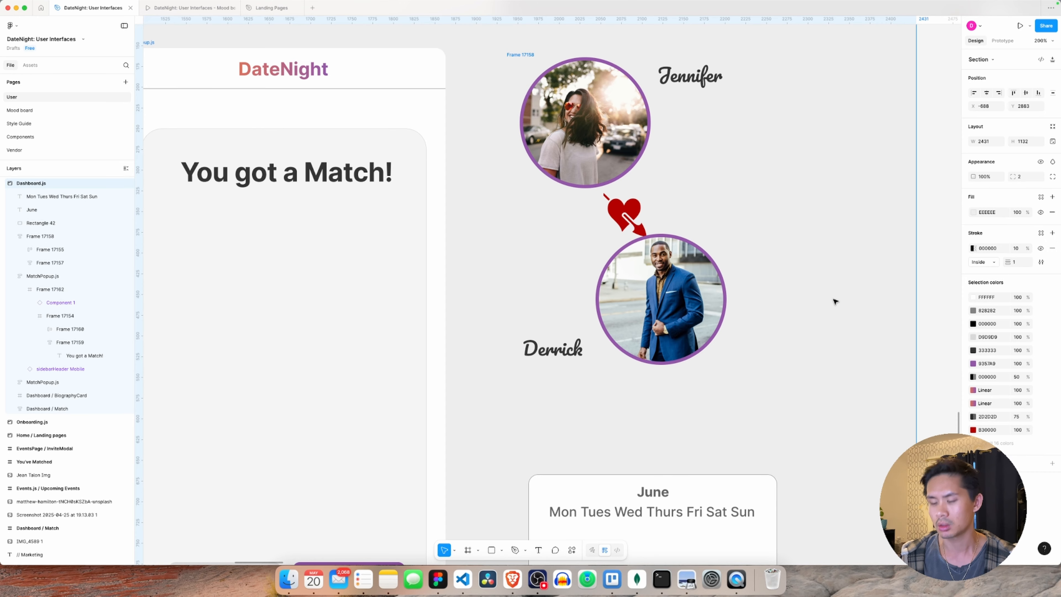
pyautogui.hotkey('shift', '0')
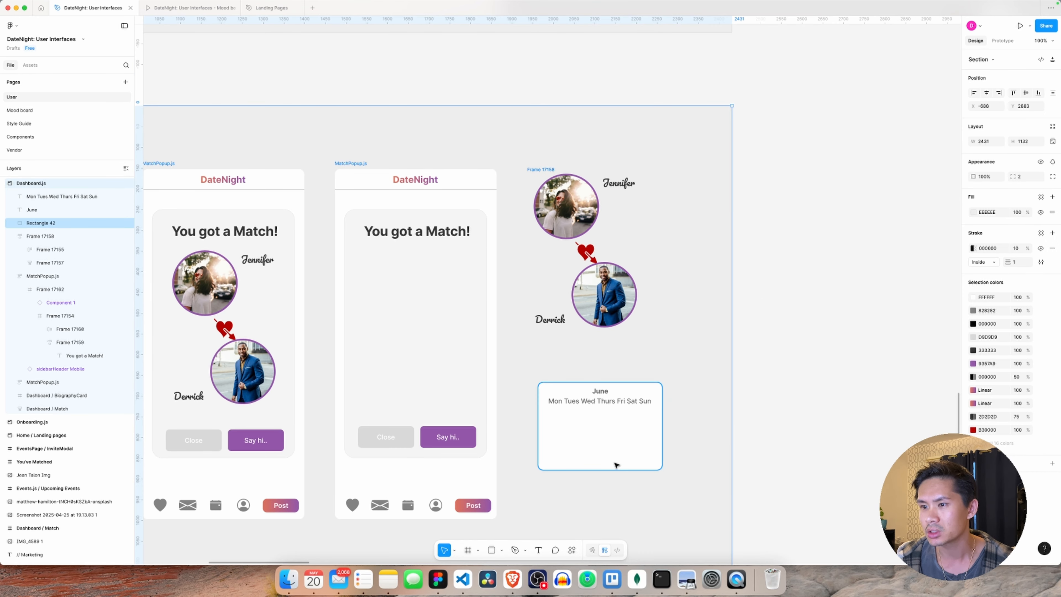
pyautogui.moveTo(615, 464); pyautogui.dragTo(564, 432)
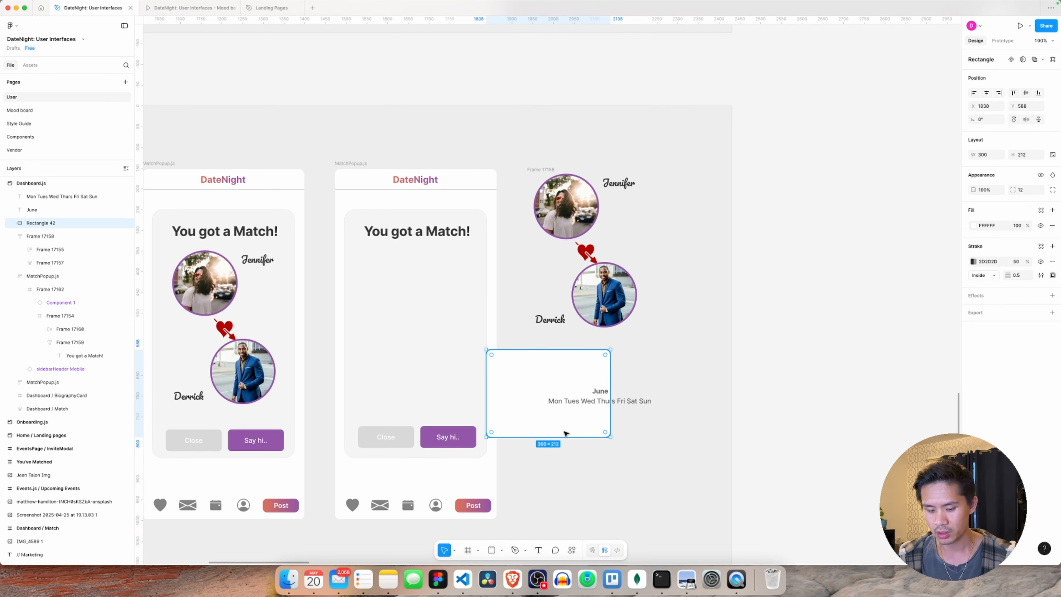
pyautogui.press('super+z')
# Step: Group the "June" text, weekday text and calendar rectangle, and place the group under the heading in the emptied MatchPopup card
pyautogui.click(602, 402)
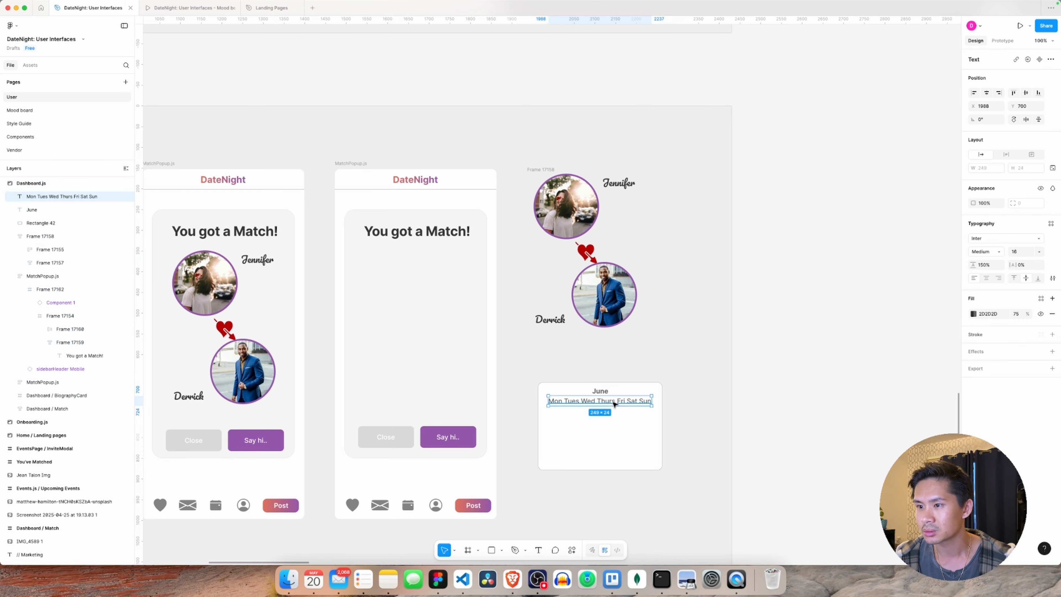
pyautogui.keyDown('shift'); pyautogui.click(600, 391); pyautogui.keyUp('shift')
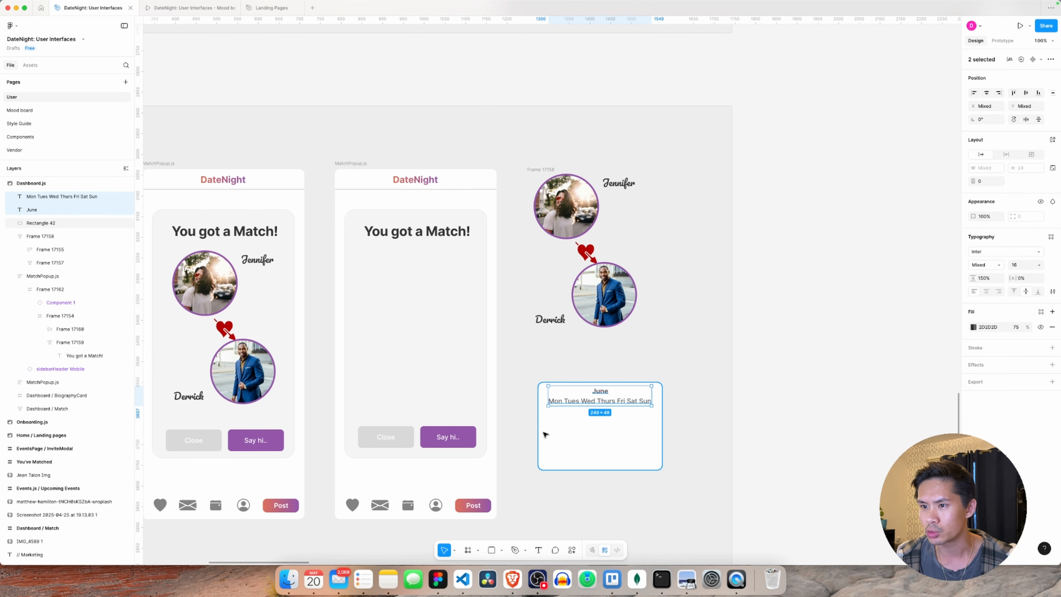
pyautogui.keyDown('shift'); pyautogui.click(554, 437); pyautogui.keyUp('shift')
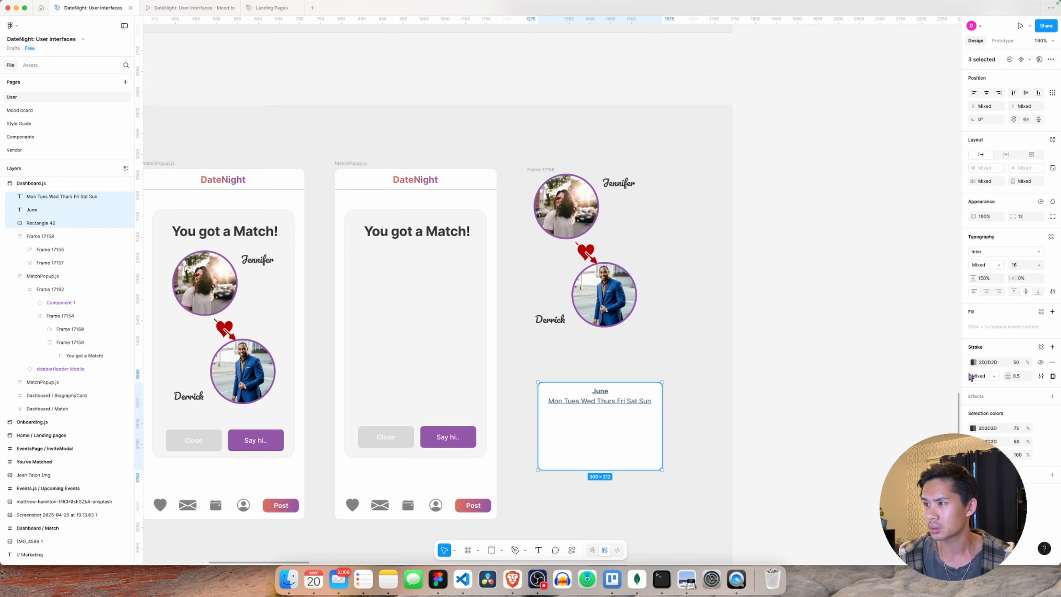
pyautogui.rightClick(575, 434)
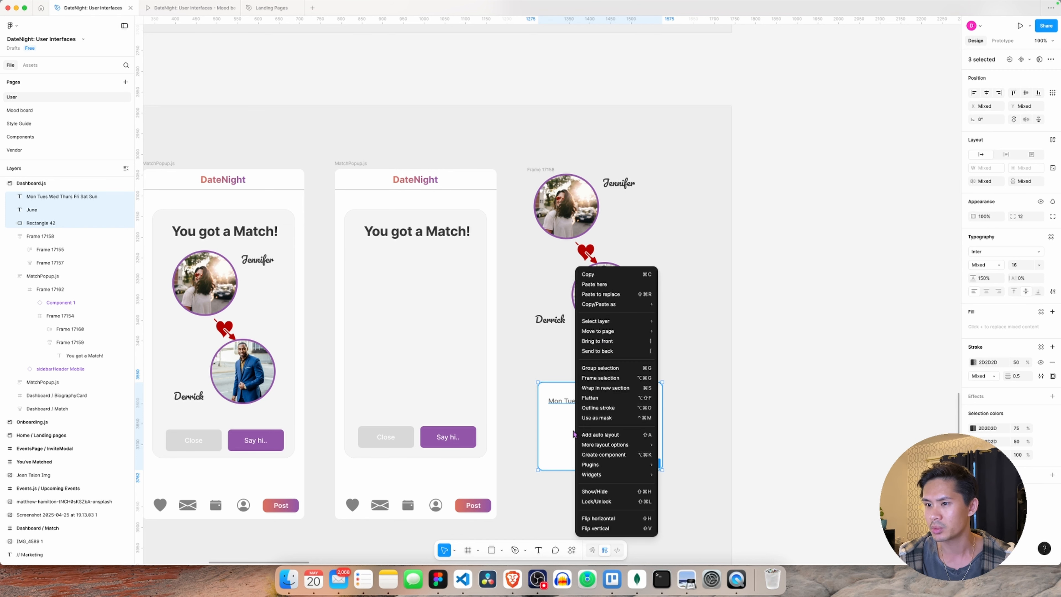
pyautogui.moveTo(608, 332)
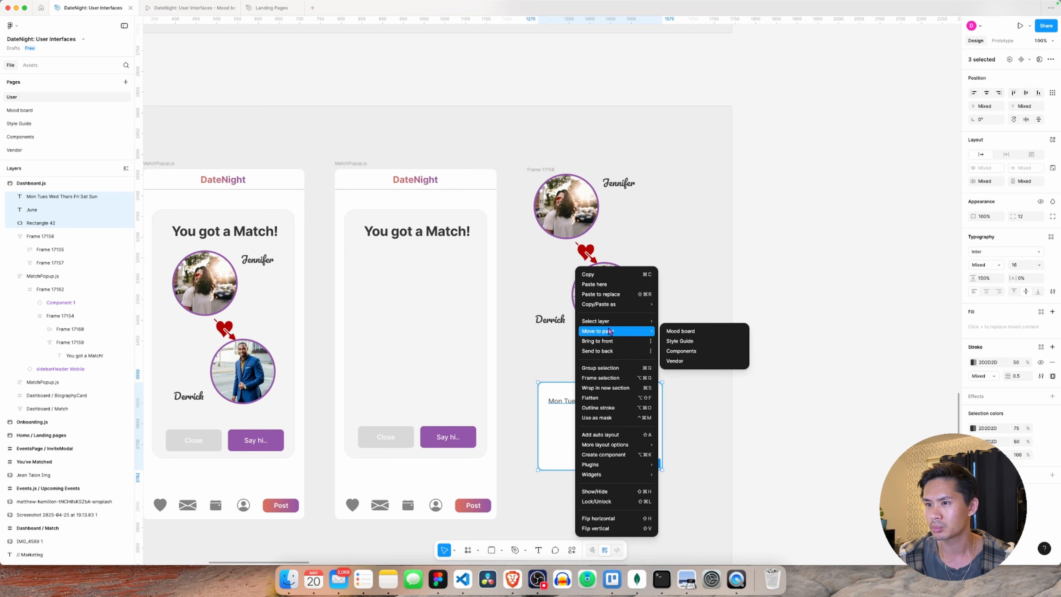
pyautogui.click(610, 367)
pyautogui.moveTo(539, 391); pyautogui.dragTo(442, 315)
pyautogui.click(669, 418)
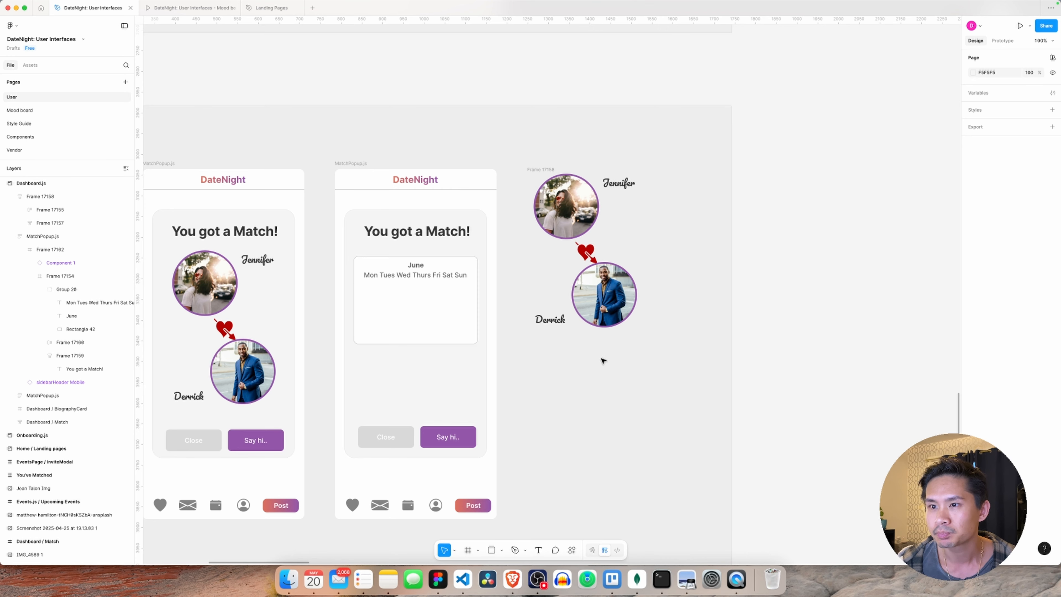
# Step: Remove auto layout from both photo frames, Frame 17155 and Frame 17157, beside the MatchPopup screens
pyautogui.click(574, 208)
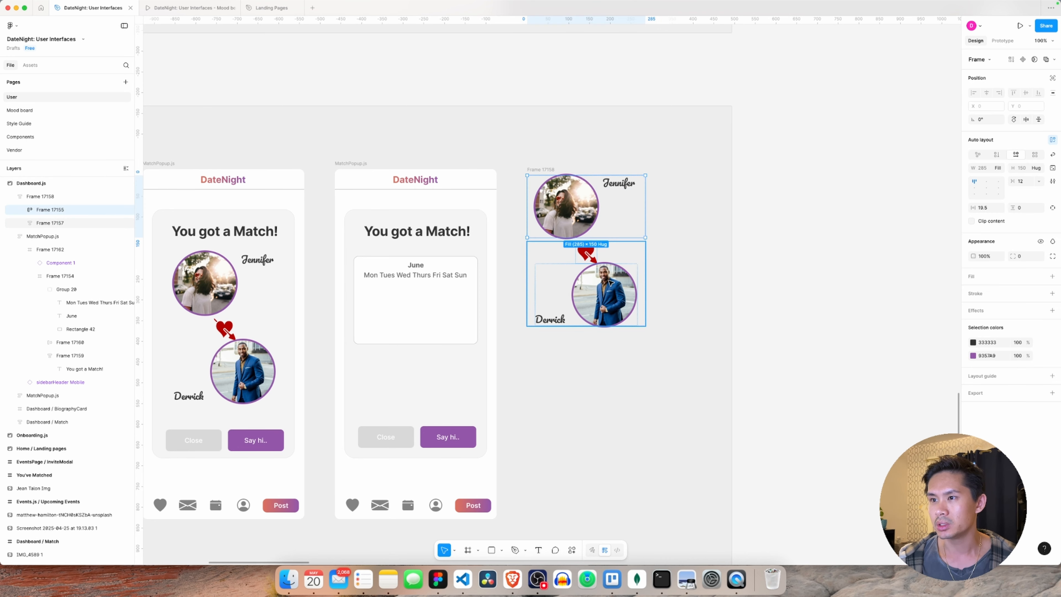
pyautogui.keyDown('shift'); pyautogui.click(611, 294); pyautogui.keyUp('shift')
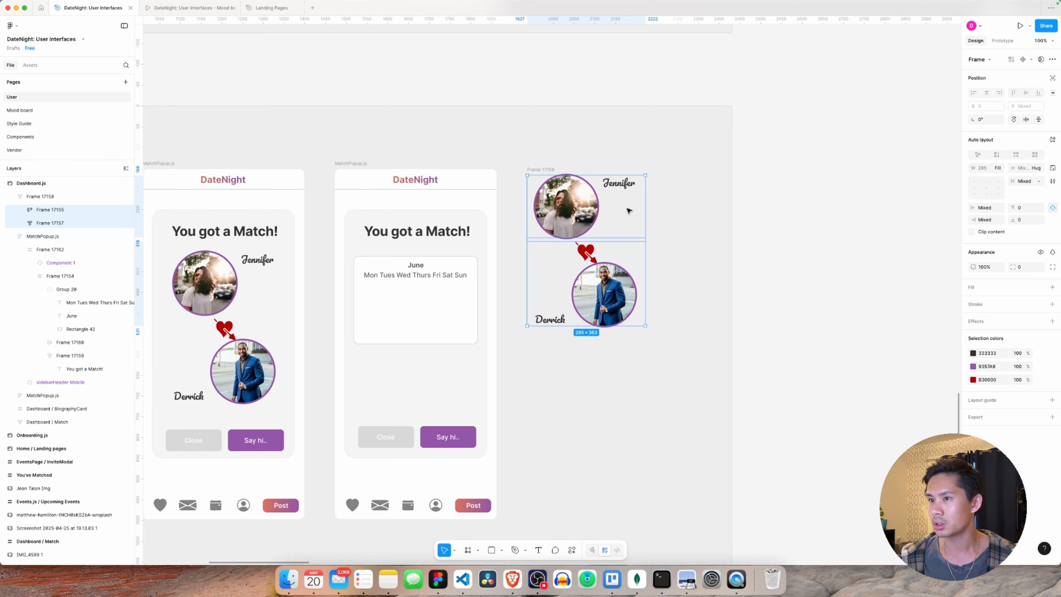
pyautogui.click(687, 218)
pyautogui.click(601, 212)
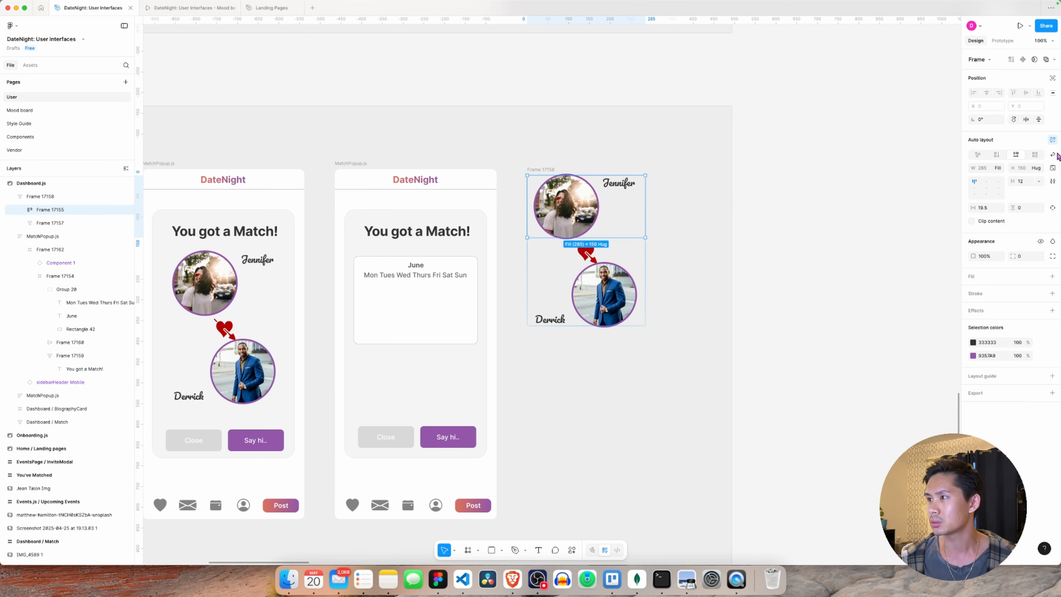
pyautogui.click(1053, 142)
pyautogui.click(620, 274)
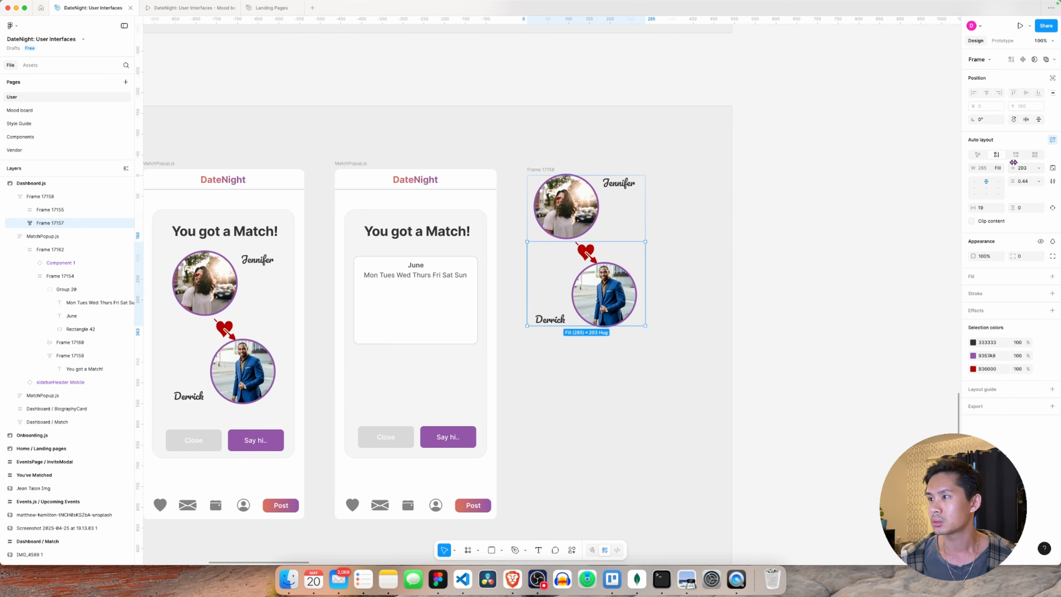
pyautogui.click(1053, 141)
pyautogui.click(710, 229)
# Step: Shift the woman's round photo within Frame 17155 to about X -14, Y 17
pyautogui.click(563, 213)
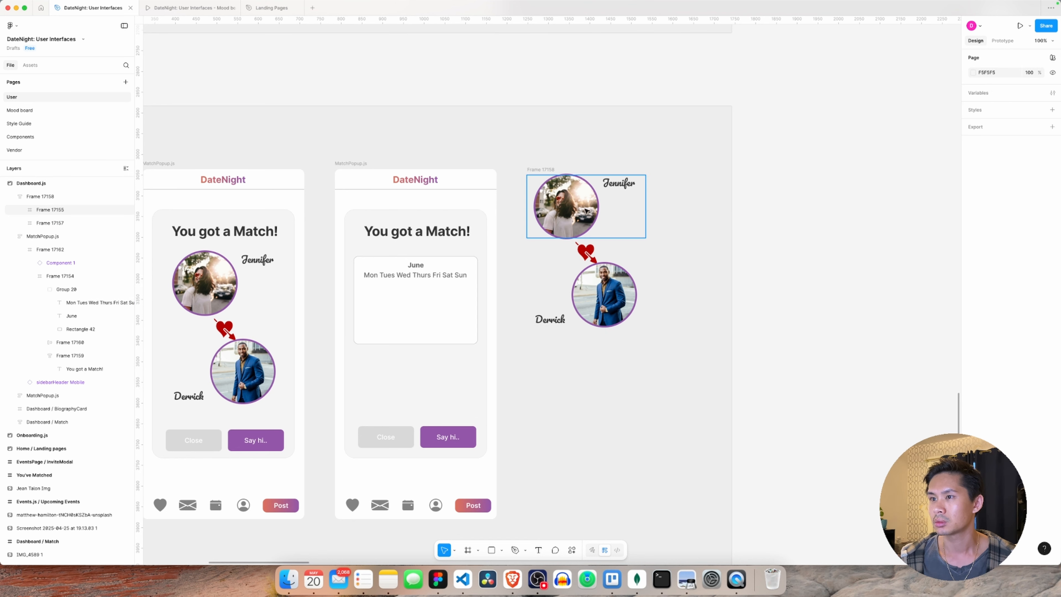
pyautogui.doubleClick(564, 213)
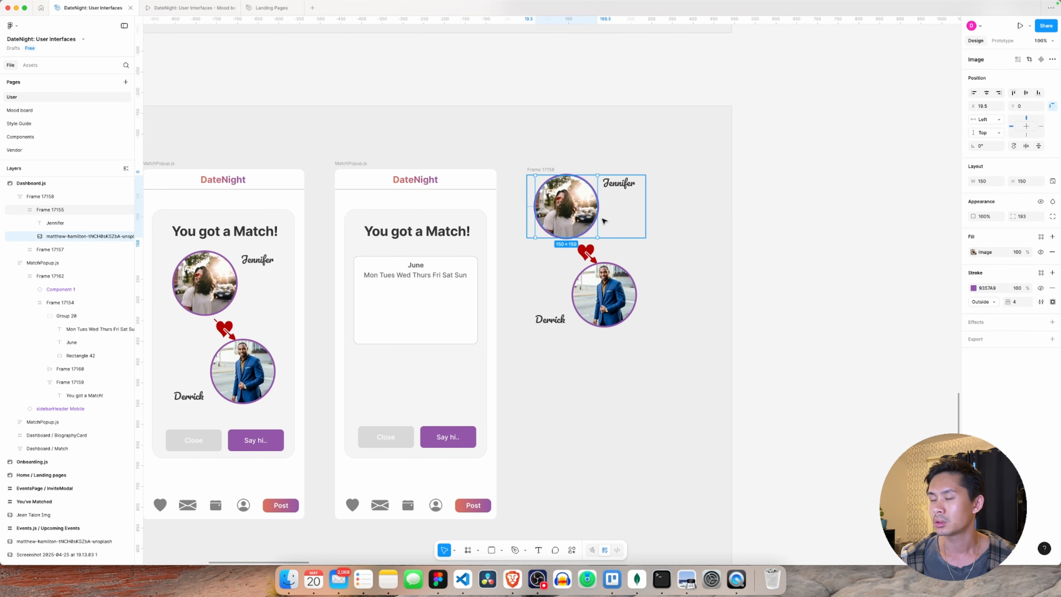
pyautogui.moveTo(585, 205)
pyautogui.mouseDown()
pyautogui.moveTo(542, 246)
pyautogui.moveTo(595, 244)
pyautogui.moveTo(564, 294)
pyautogui.moveTo(382, 314)
pyautogui.moveTo(577, 199)
pyautogui.moveTo(572, 212)
pyautogui.mouseUp()
# Step: Rotate the calendar group in the MatchPopup card, trying 3° and settling on 1°
pyautogui.click(434, 323)
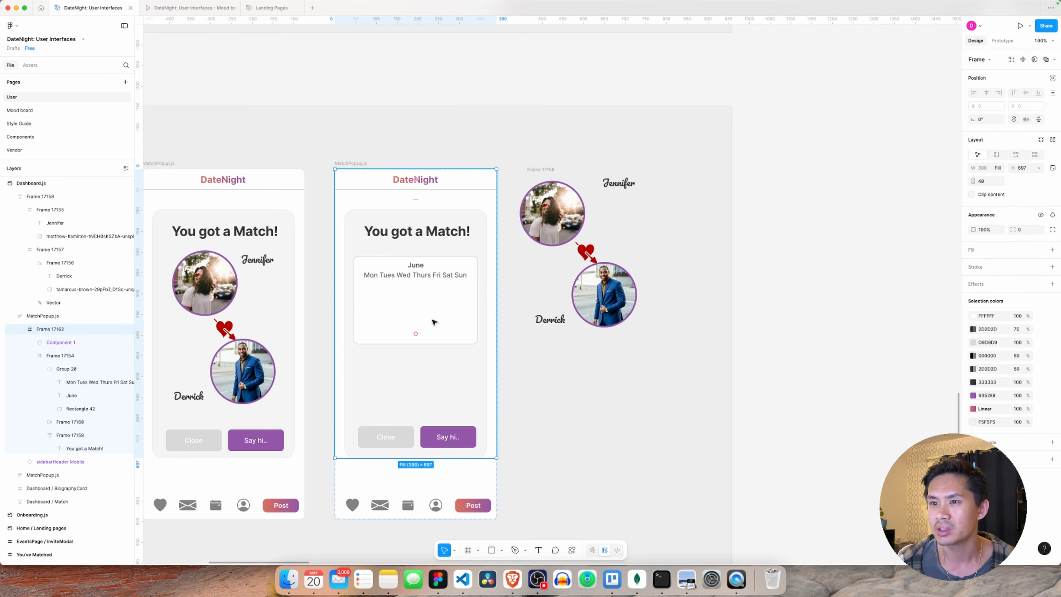
pyautogui.doubleClick(435, 321)
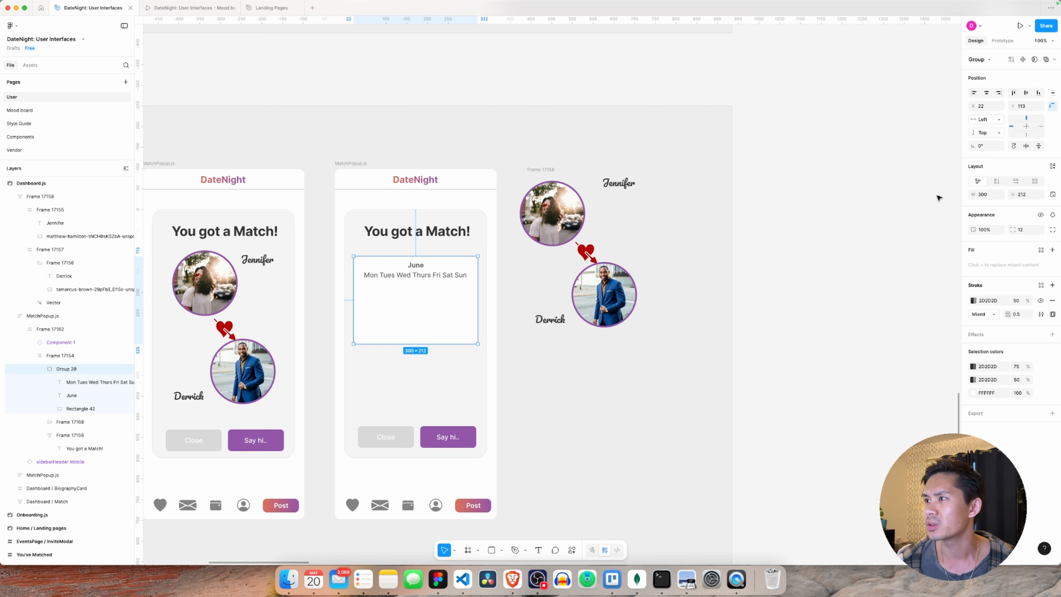
pyautogui.click(987, 151)
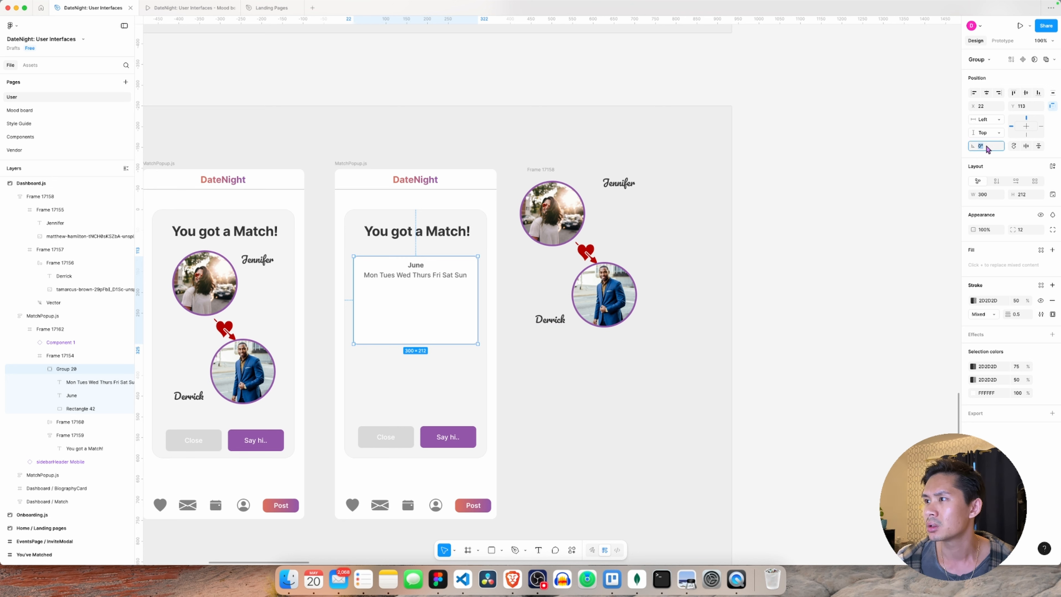
pyautogui.write('2')
pyautogui.press('Return')
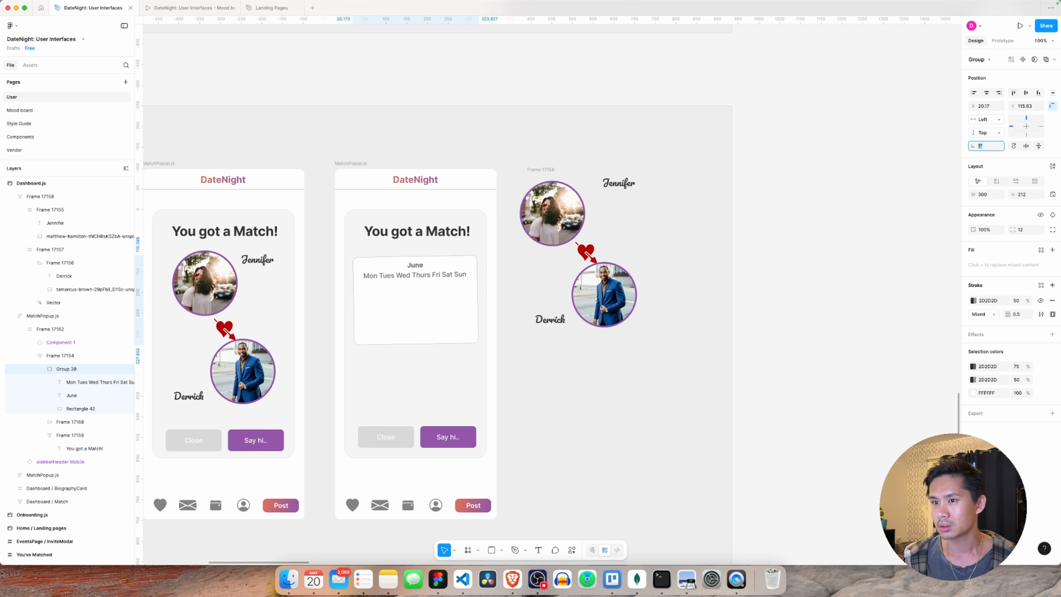
pyautogui.write('3')
pyautogui.press('Return')
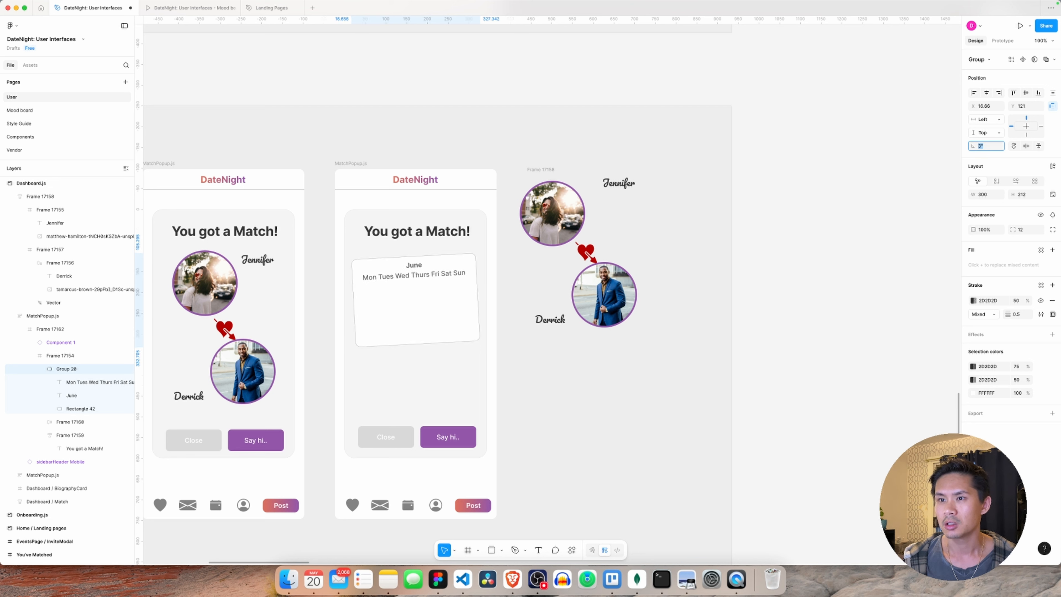
pyautogui.write('1')
pyautogui.press('Return')
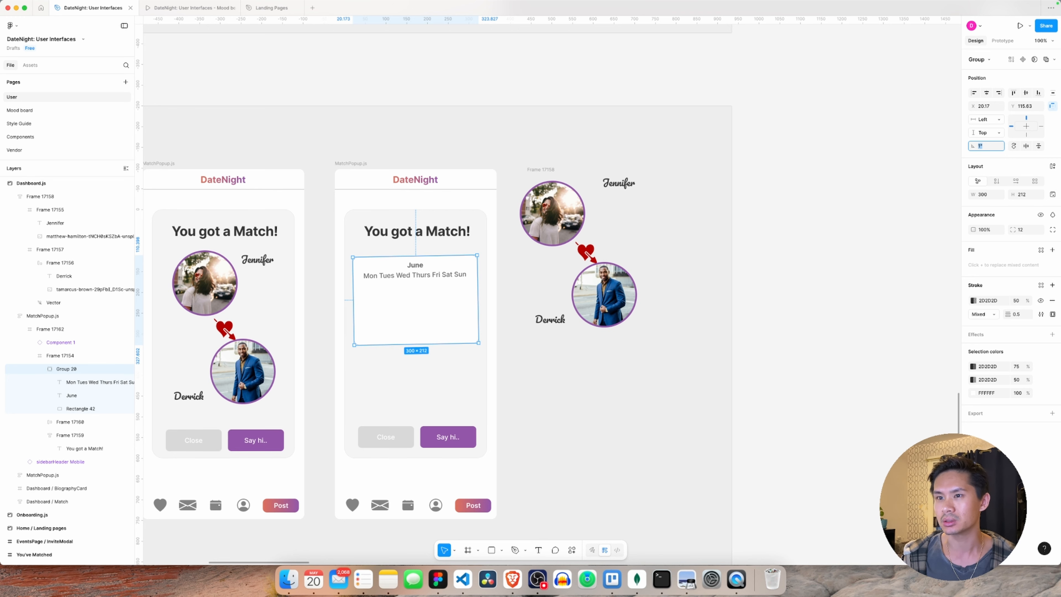
pyautogui.click(664, 258)
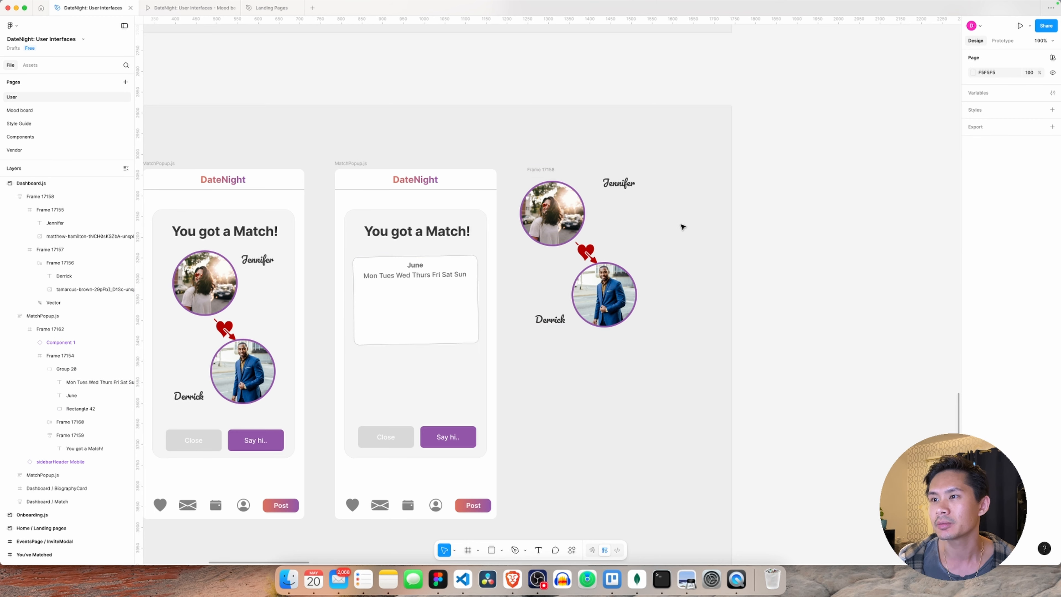
# Step: Move the woman's photo to about X 22, Y 183 and the man's to about X 173, Y 223, overlapping the calendar in the MatchPopup card
pyautogui.click(541, 207)
pyautogui.click(529, 209)
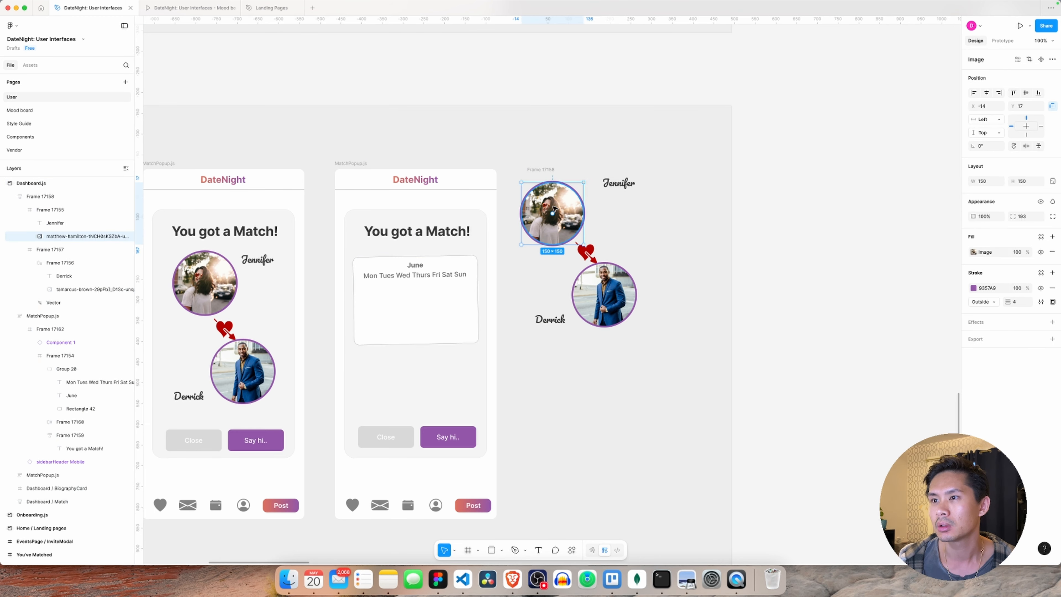
pyautogui.moveTo(554, 208); pyautogui.dragTo(391, 301)
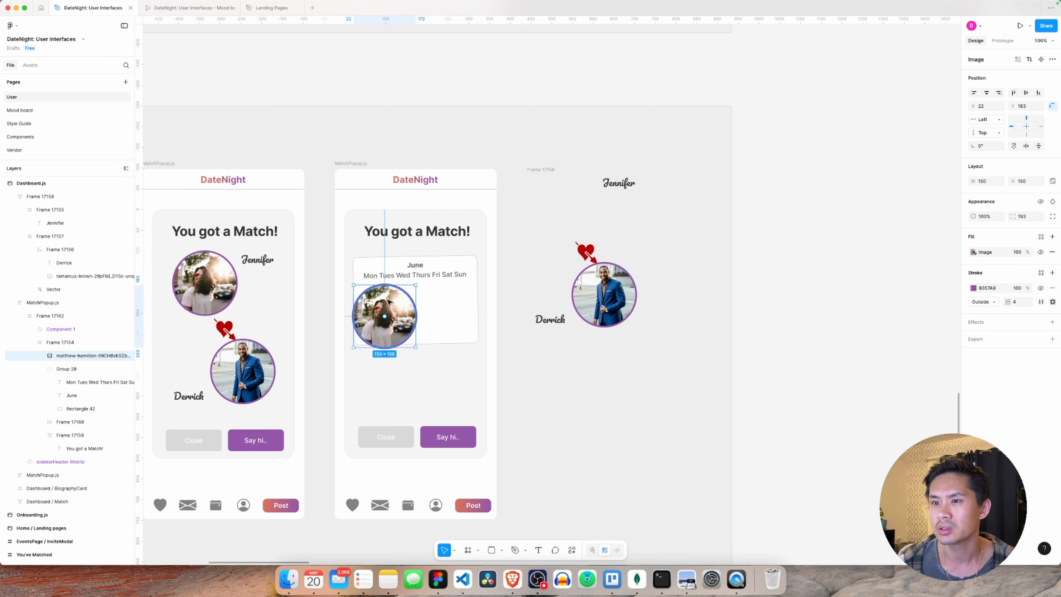
pyautogui.click(606, 291)
pyautogui.click(606, 291)
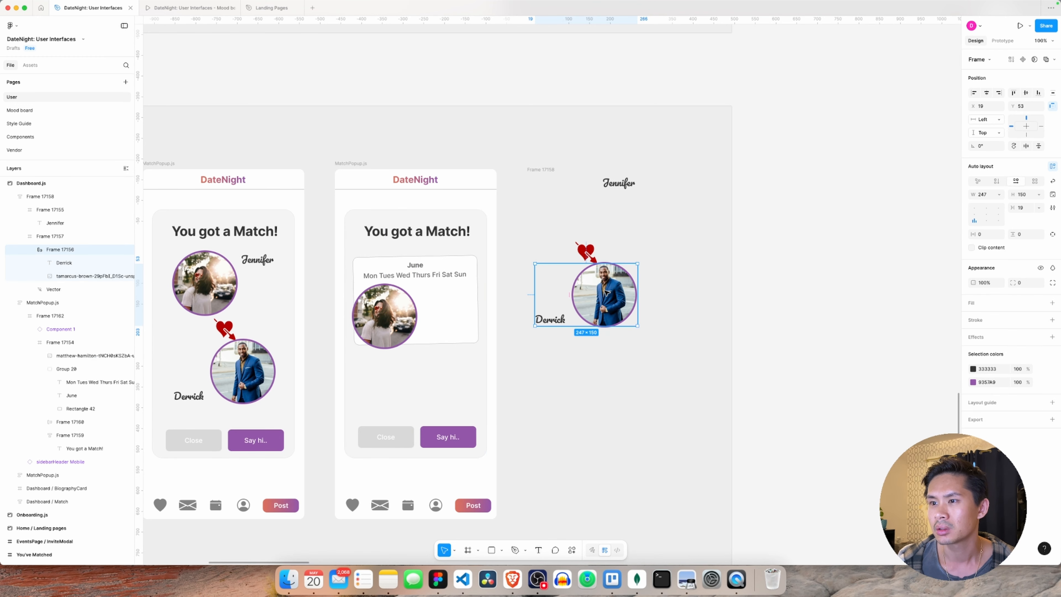
pyautogui.moveTo(606, 291); pyautogui.dragTo(450, 331)
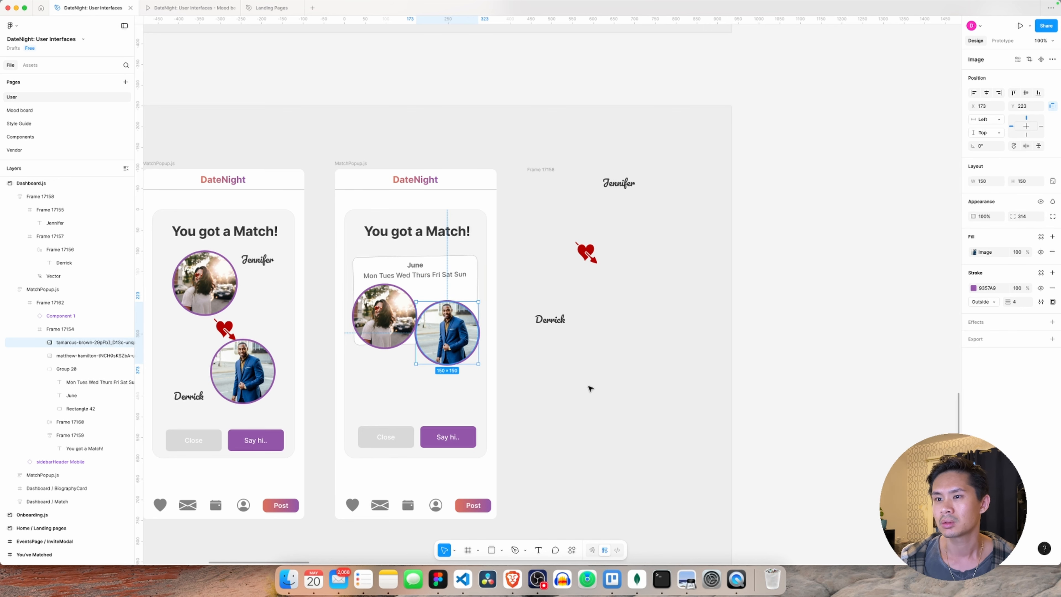
pyautogui.click(571, 372)
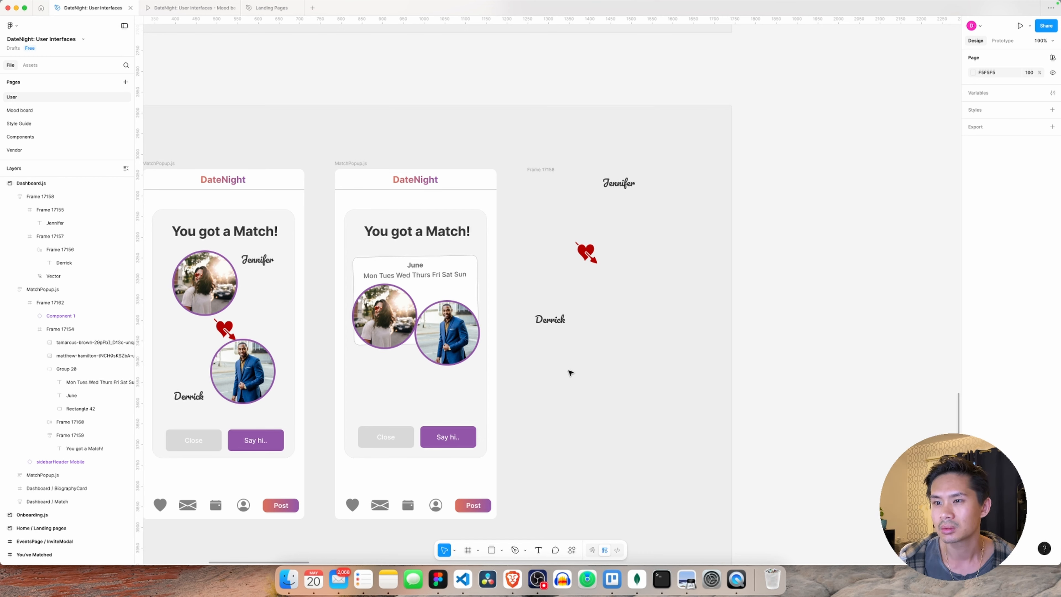
# Step: Rotate the woman's round photo in the MatchPopup card to 2°
pyautogui.click(467, 335)
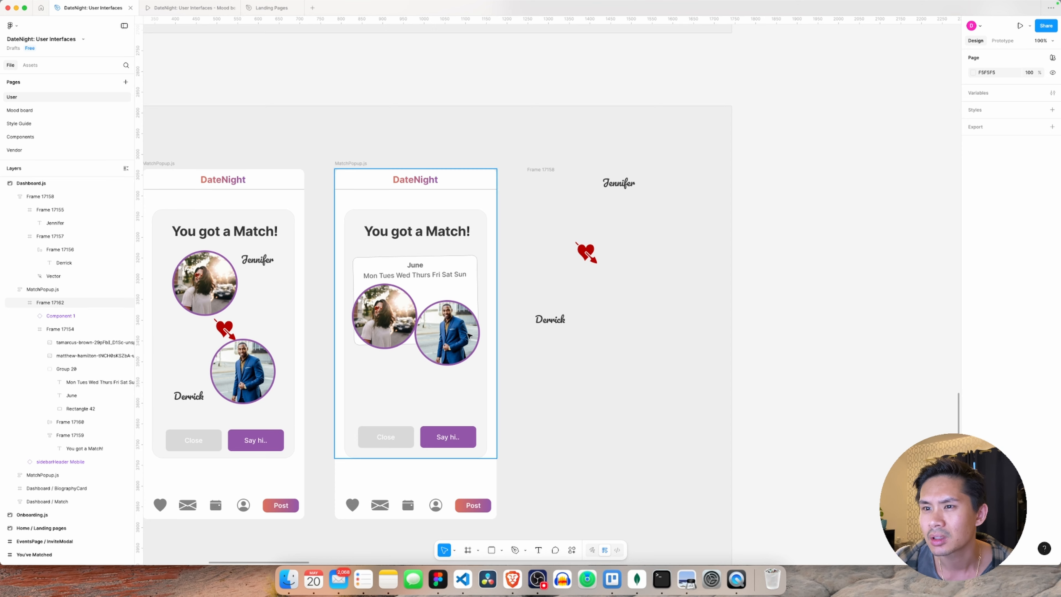
pyautogui.click(375, 308)
pyautogui.click(375, 308)
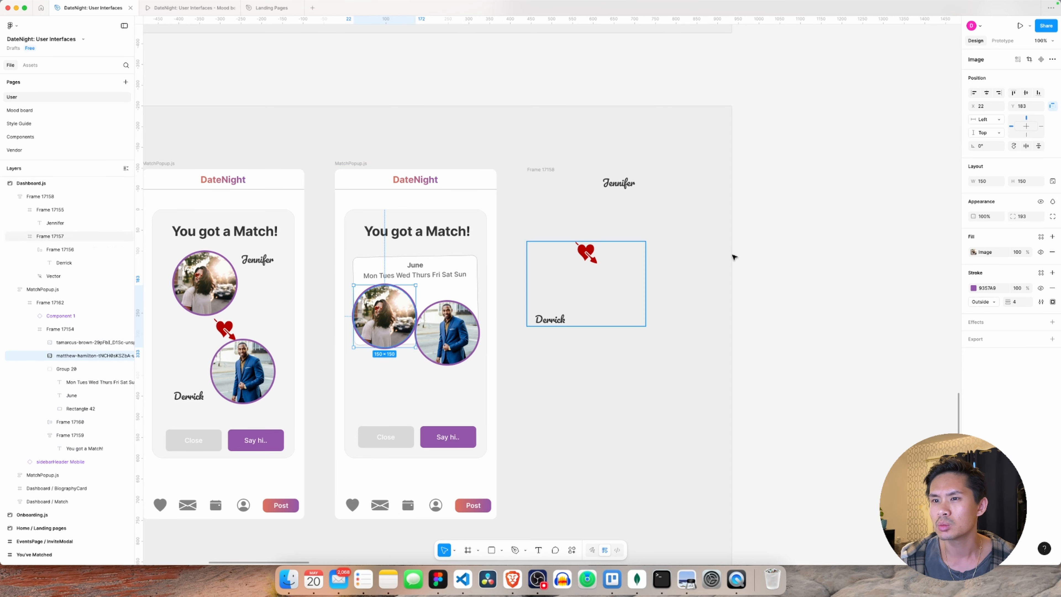
pyautogui.click(983, 147)
pyautogui.press('Up')
pyautogui.press('Up')
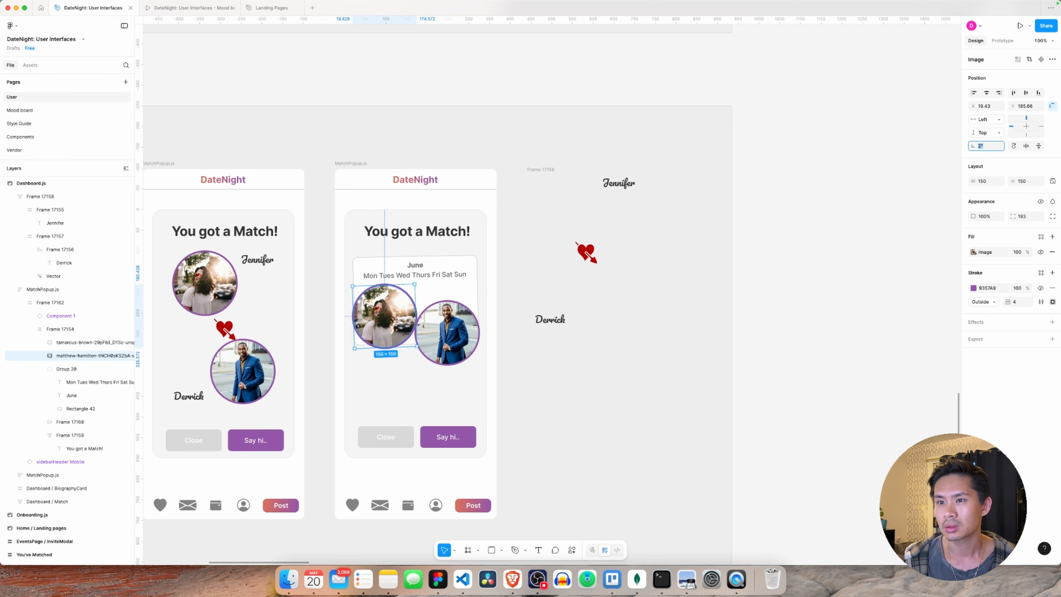
# Step: Rotate the man's round photo in the MatchPopup card to -8°
pyautogui.click(449, 332)
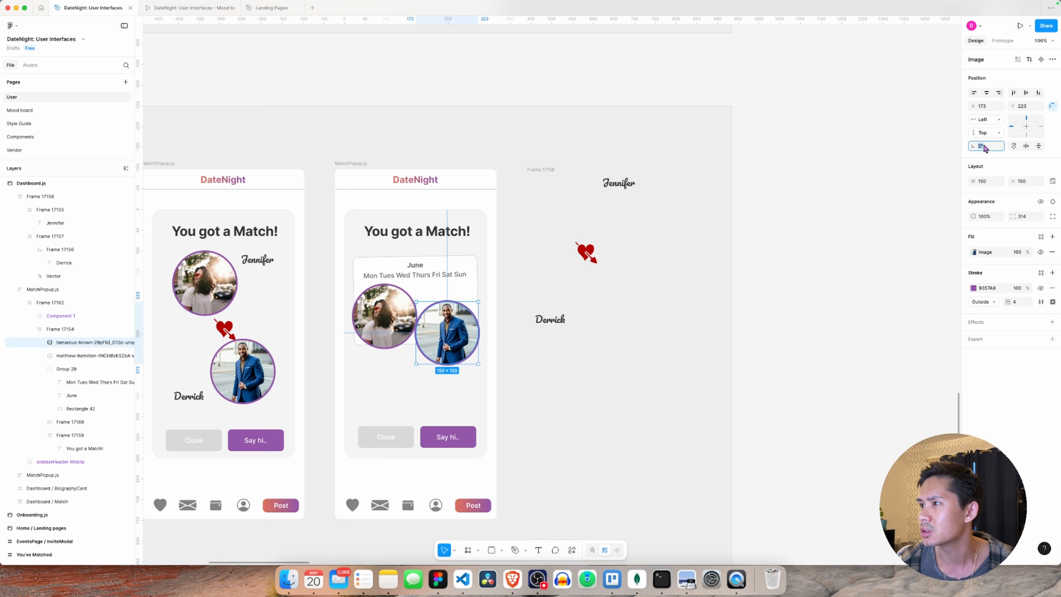
pyautogui.press('Down')
pyautogui.press('Down')
pyautogui.press('Down')
pyautogui.press('Down')
pyautogui.press('Down')
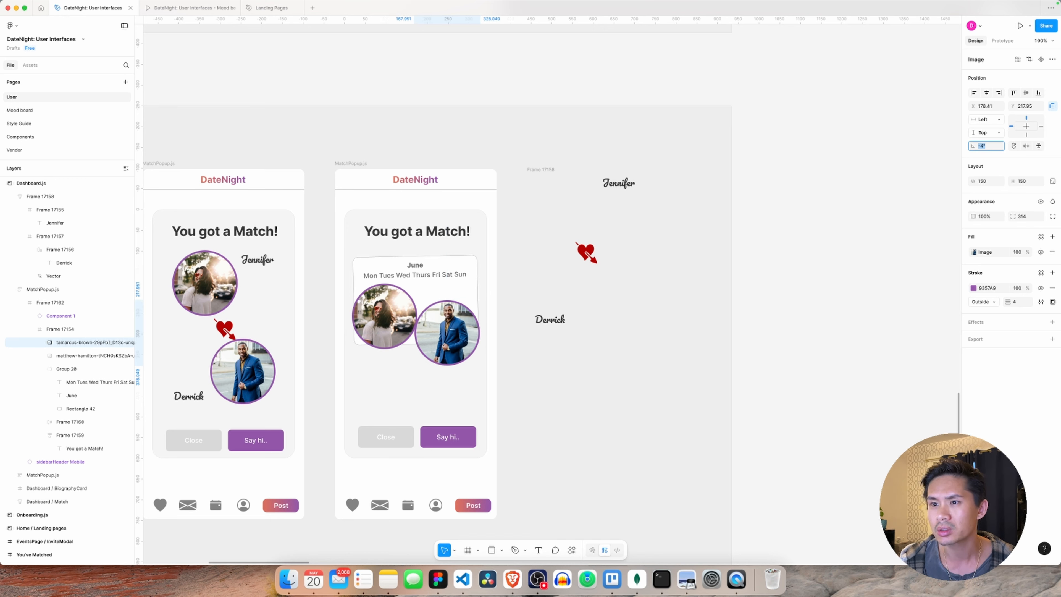
pyautogui.press('Down')
pyautogui.press('Down')
pyautogui.press('Down')
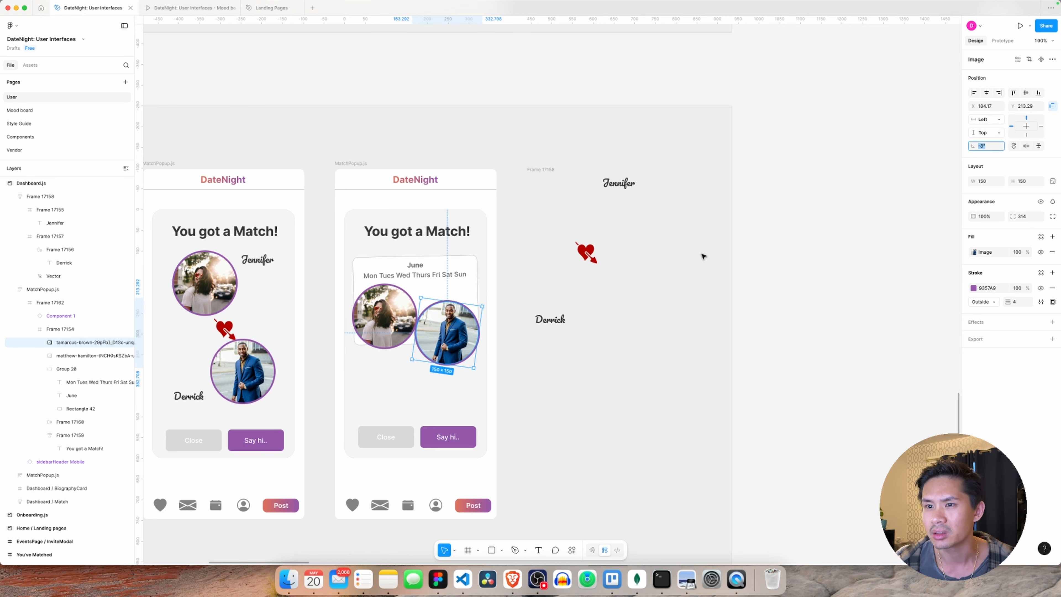
# Step: Rotate the woman's round photo in the MatchPopup card to 5°
pyautogui.click(384, 316)
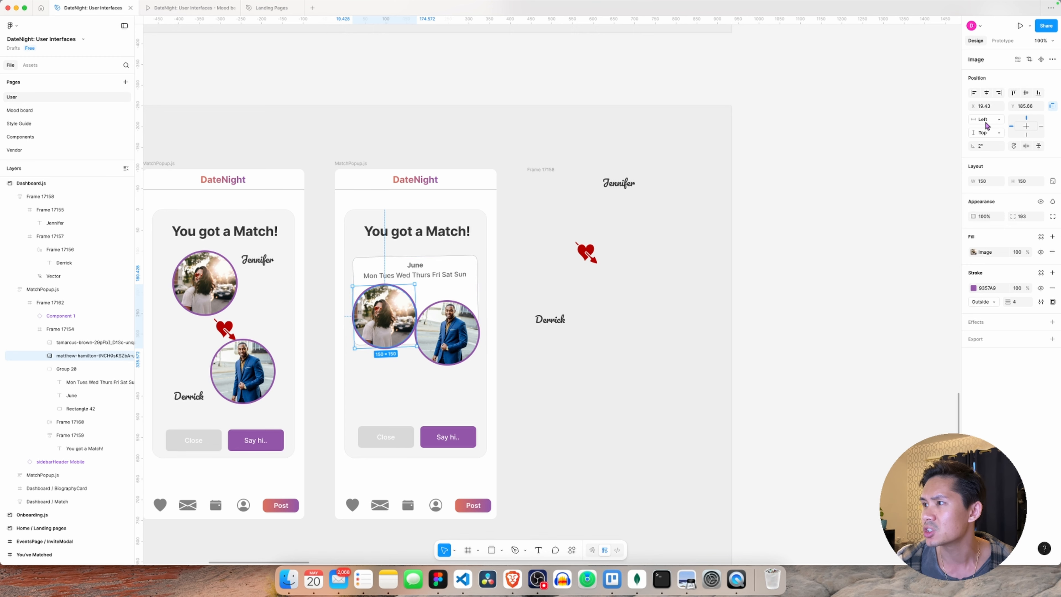
pyautogui.click(982, 146)
pyautogui.write('3')
pyautogui.press('Return')
pyautogui.press('Up')
pyautogui.press('Up')
pyautogui.press('Up')
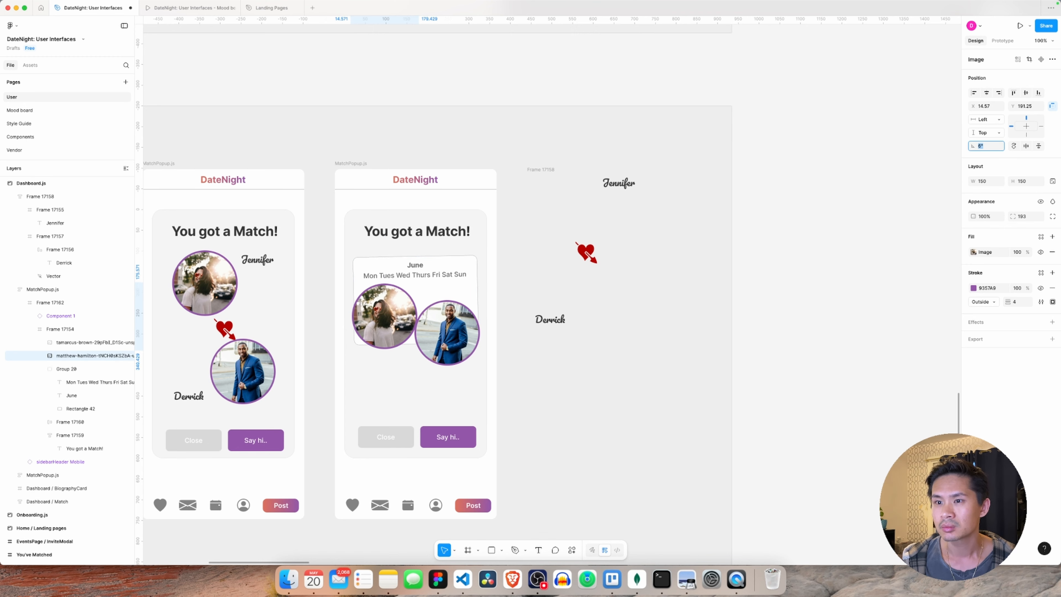
pyautogui.press('Down')
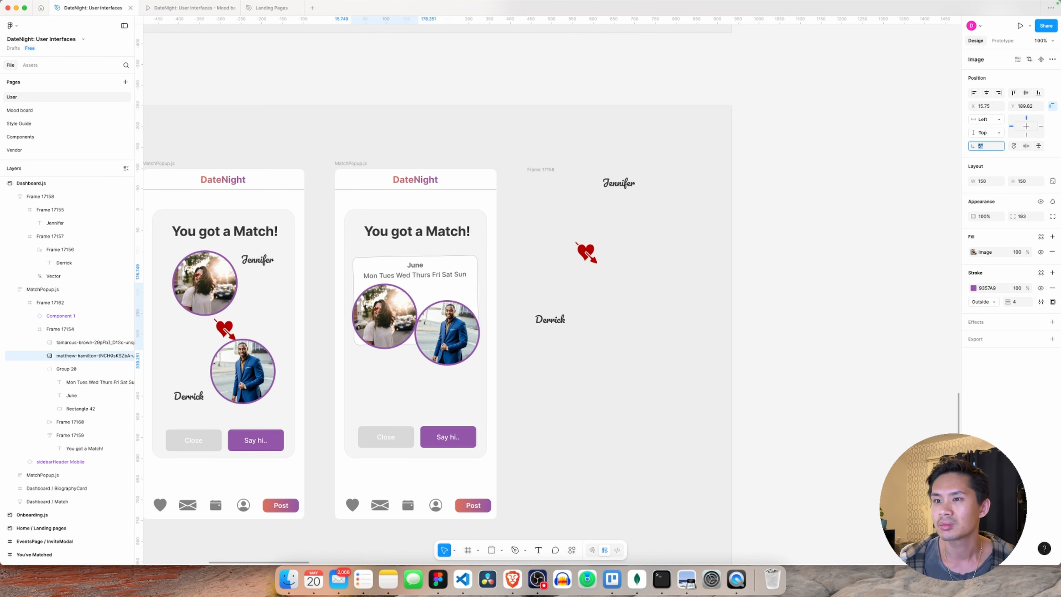
pyautogui.click(609, 348)
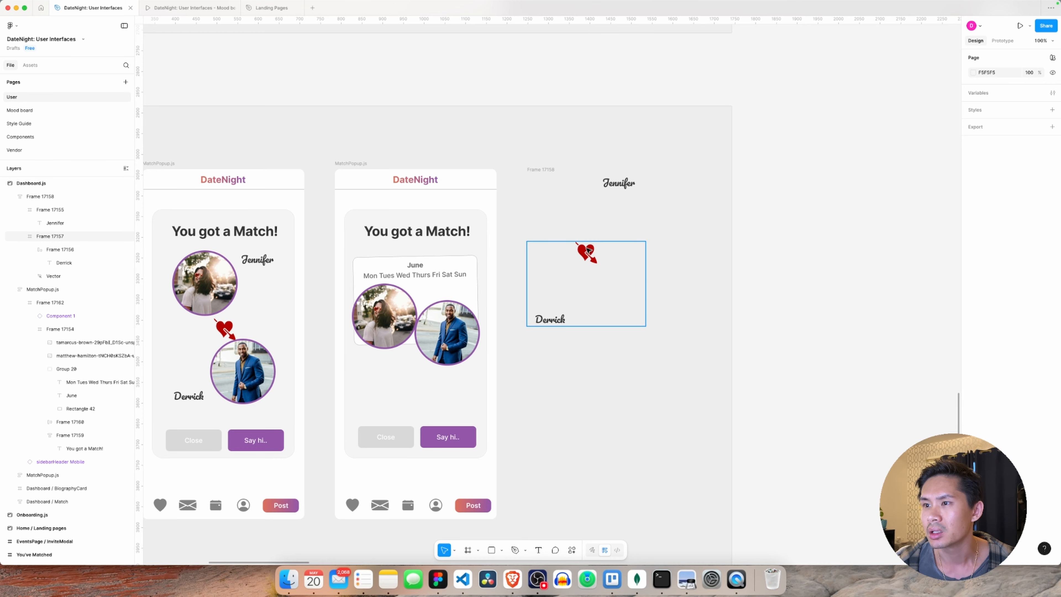
# Step: Move the arrowed heart between the two overlapping photos and the woman's name label beneath her photo in the MatchPopup card
pyautogui.moveTo(589, 251); pyautogui.dragTo(422, 325)
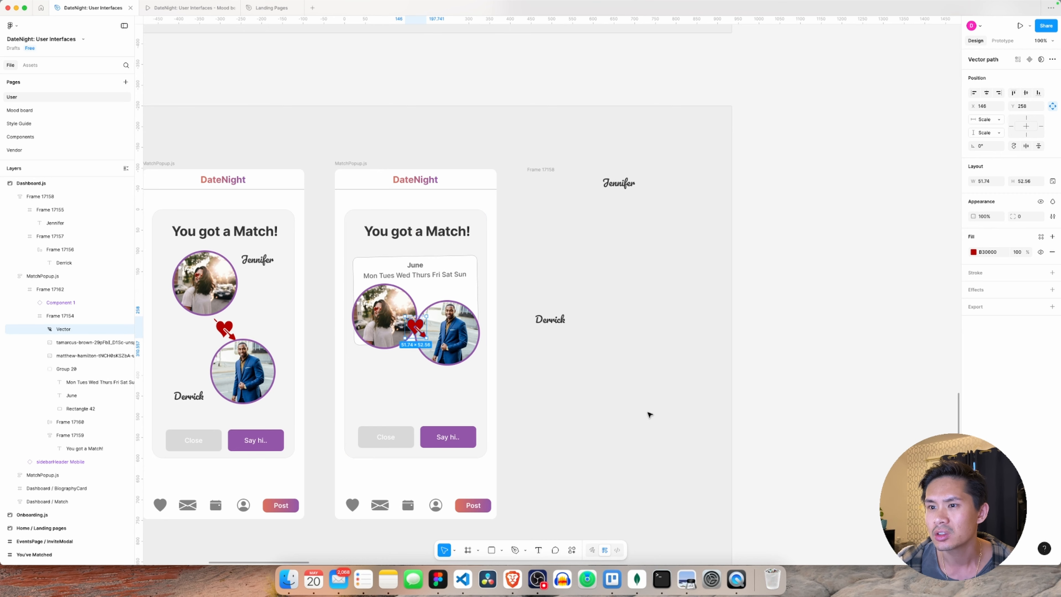
pyautogui.click(648, 416)
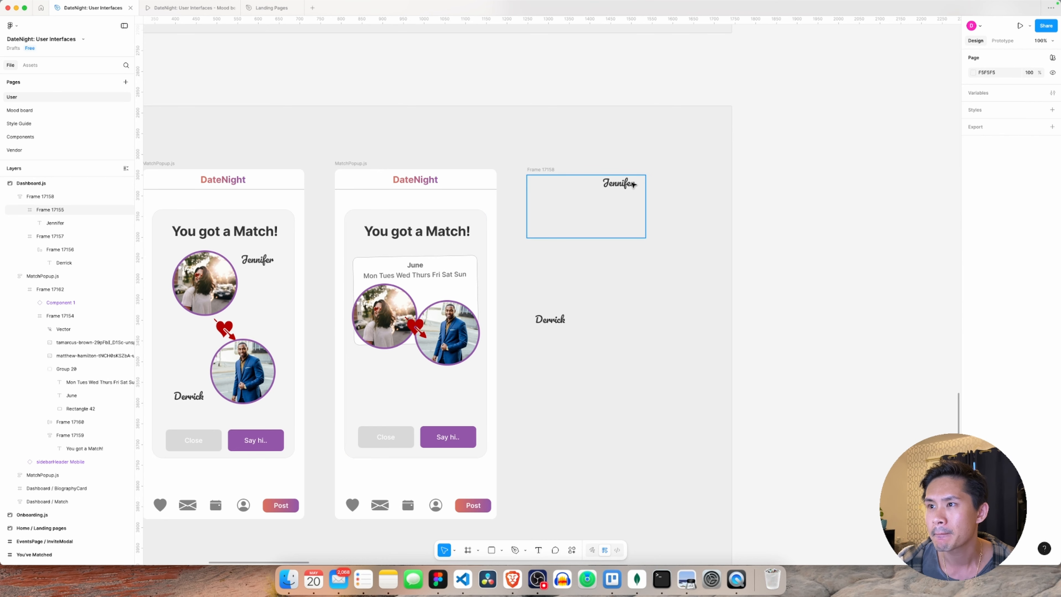
pyautogui.doubleClick(621, 184)
pyautogui.moveTo(620, 184); pyautogui.dragTo(395, 360)
pyautogui.click(686, 286)
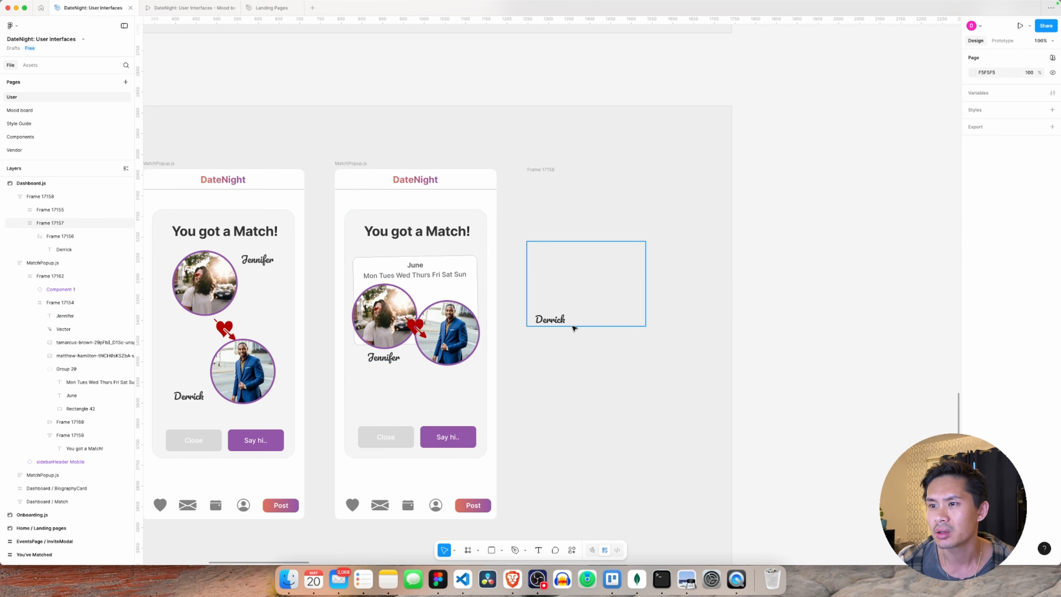
# Step: Move the man's name label out of Frame 17156 to just above his photo in the MatchPopup card, about X 207, Y 188
pyautogui.click(564, 321)
pyautogui.doubleClick(564, 322)
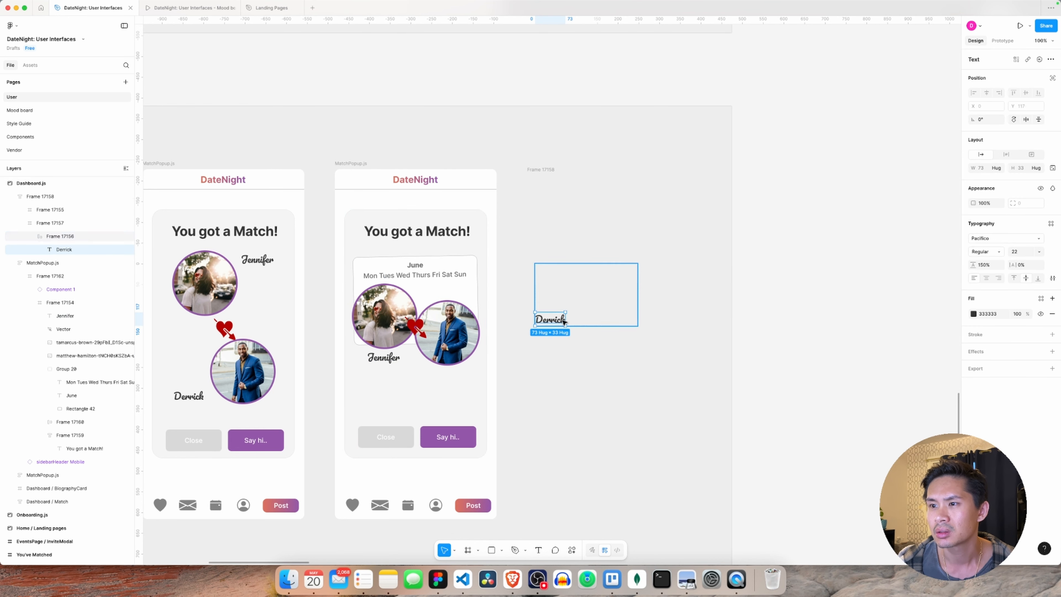
pyautogui.click(567, 345)
pyautogui.doubleClick(561, 320)
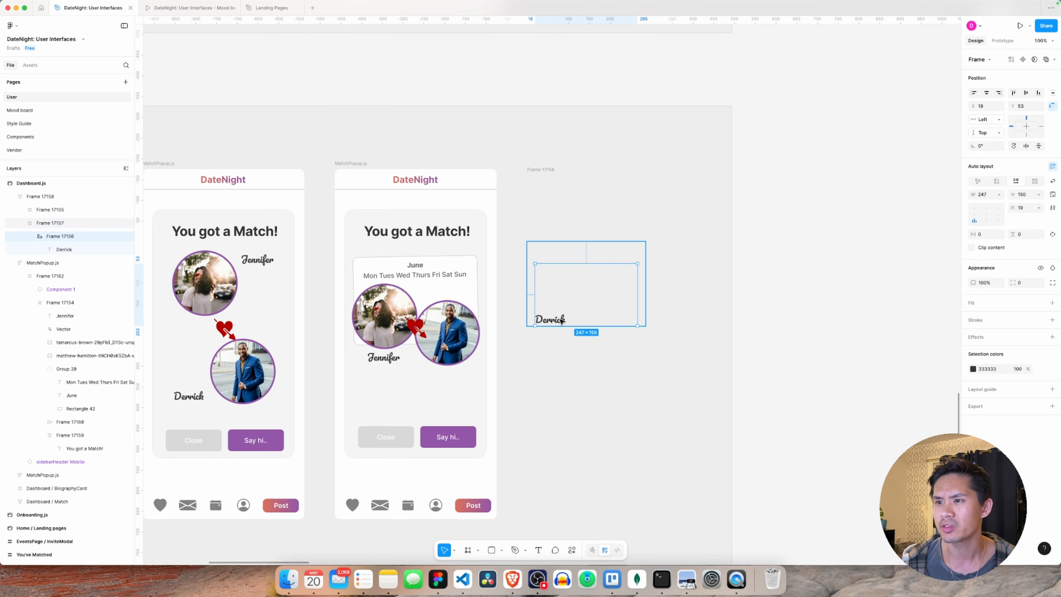
pyautogui.doubleClick(561, 319)
pyautogui.moveTo(561, 320); pyautogui.dragTo(458, 296)
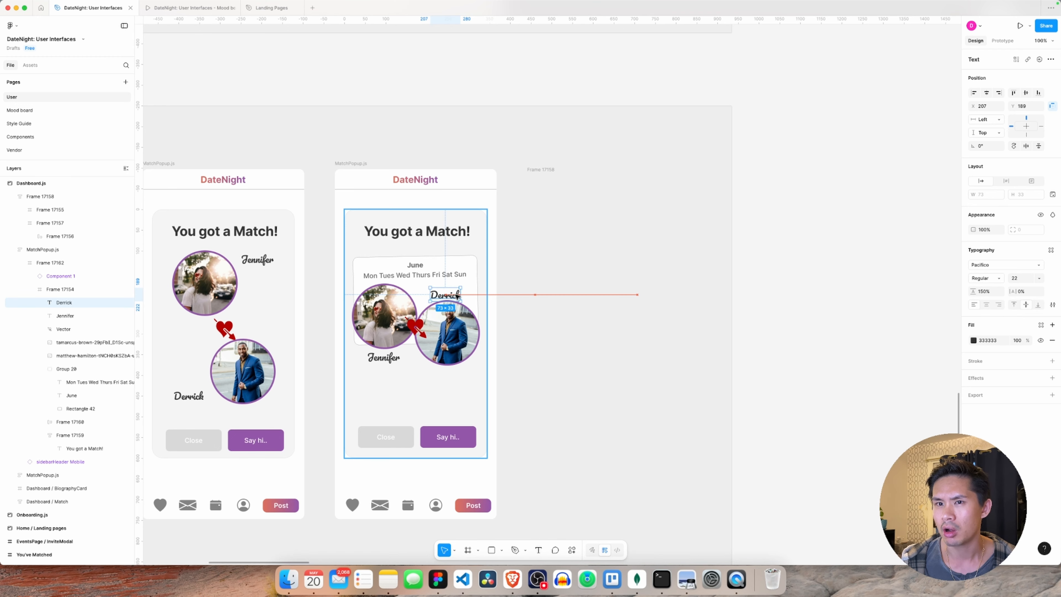
# Step: Delete the emptied Frame 17155 and the leftover Frame 17158 beside the MatchPopup screen
pyautogui.click(562, 211)
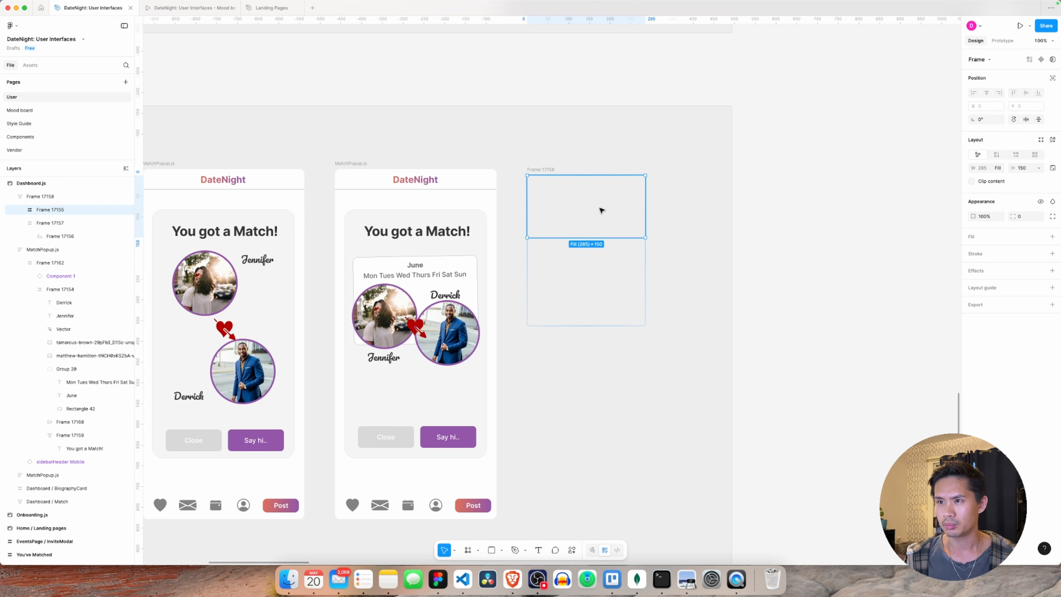
pyautogui.press('Delete')
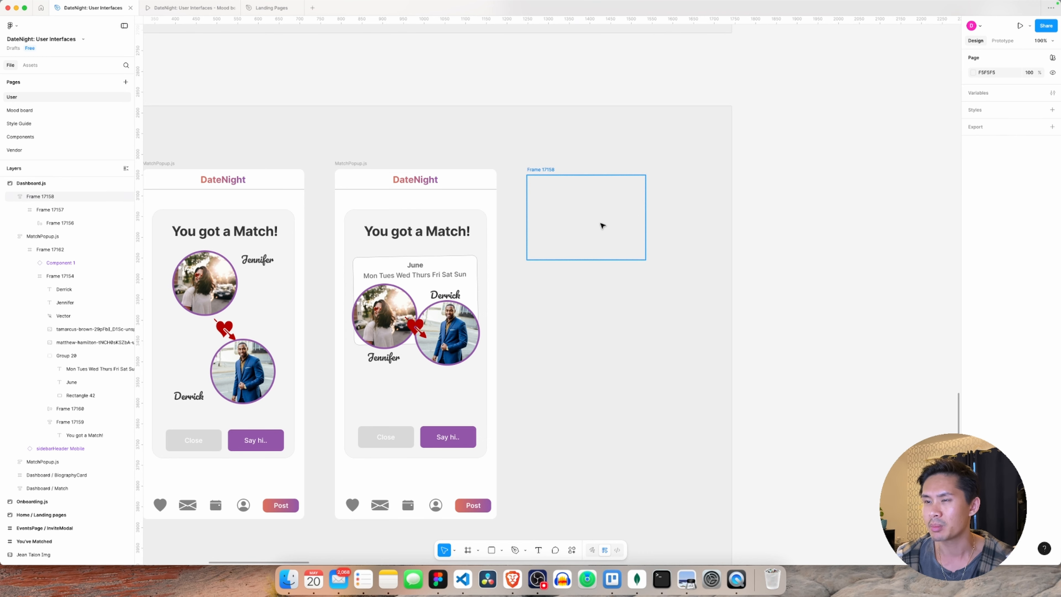
pyautogui.click(602, 225)
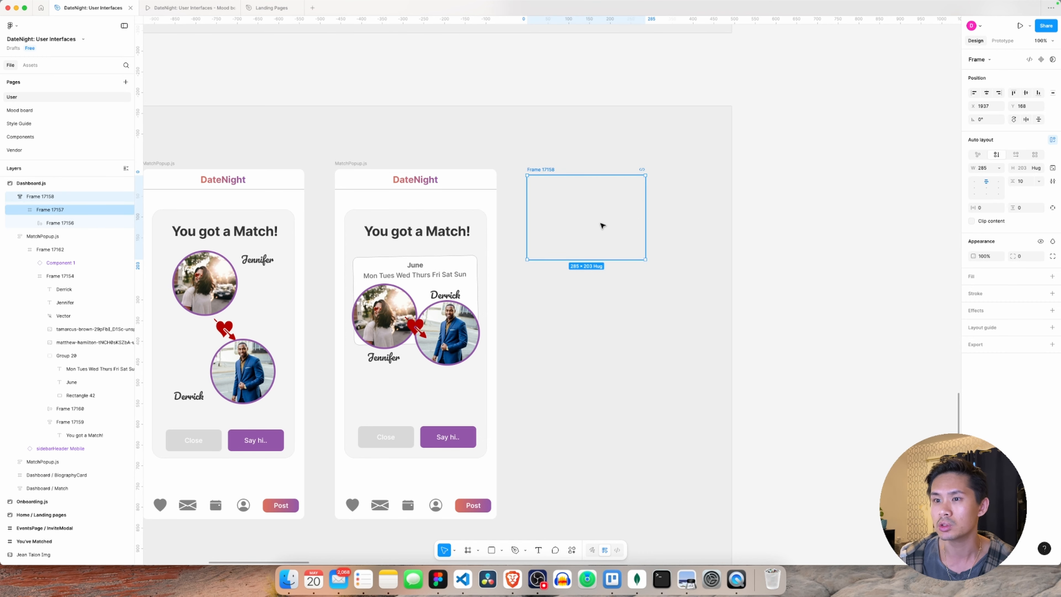
pyautogui.press('Delete')
# Step: Nudge the man's name label slightly to the right and up above his photo
pyautogui.click(455, 295)
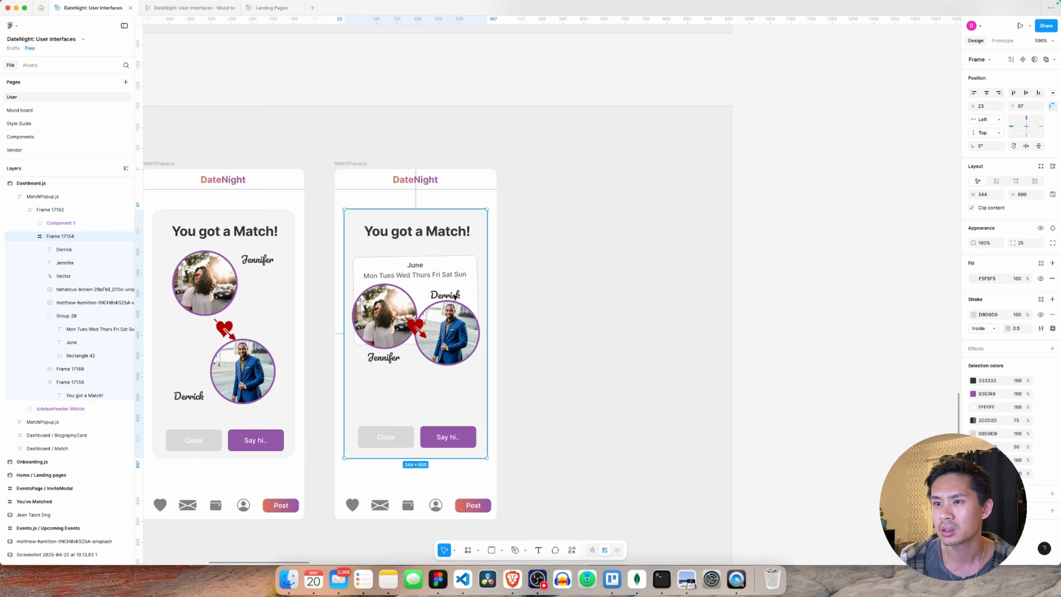
pyautogui.click(456, 295)
pyautogui.moveTo(456, 295); pyautogui.dragTo(458, 296)
pyautogui.click(601, 299)
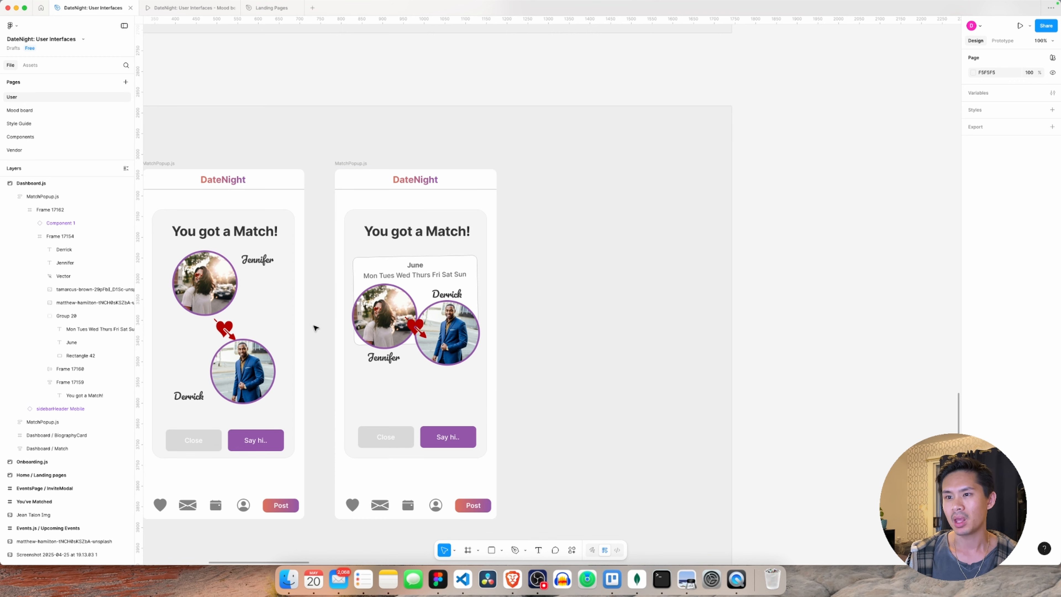
pyautogui.click(488, 351)
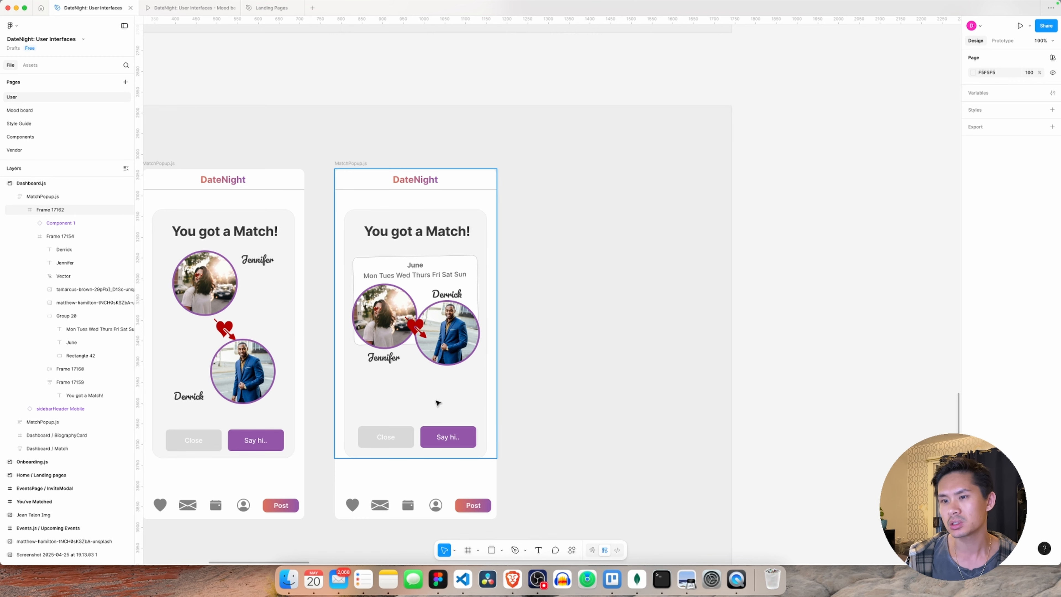
pyautogui.click(447, 444)
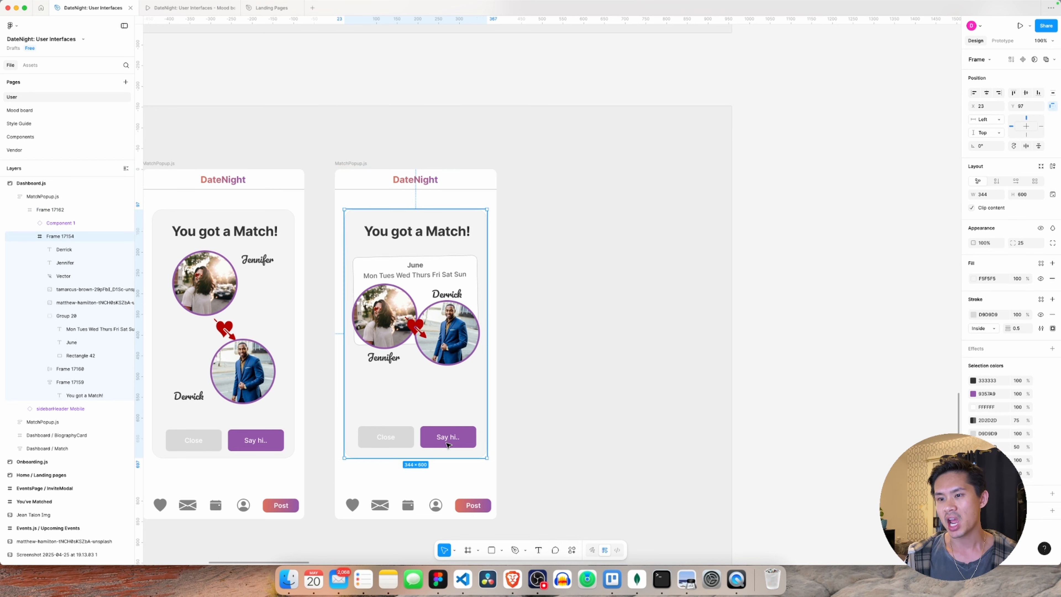
pyautogui.doubleClick(447, 443)
pyautogui.press('Escape')
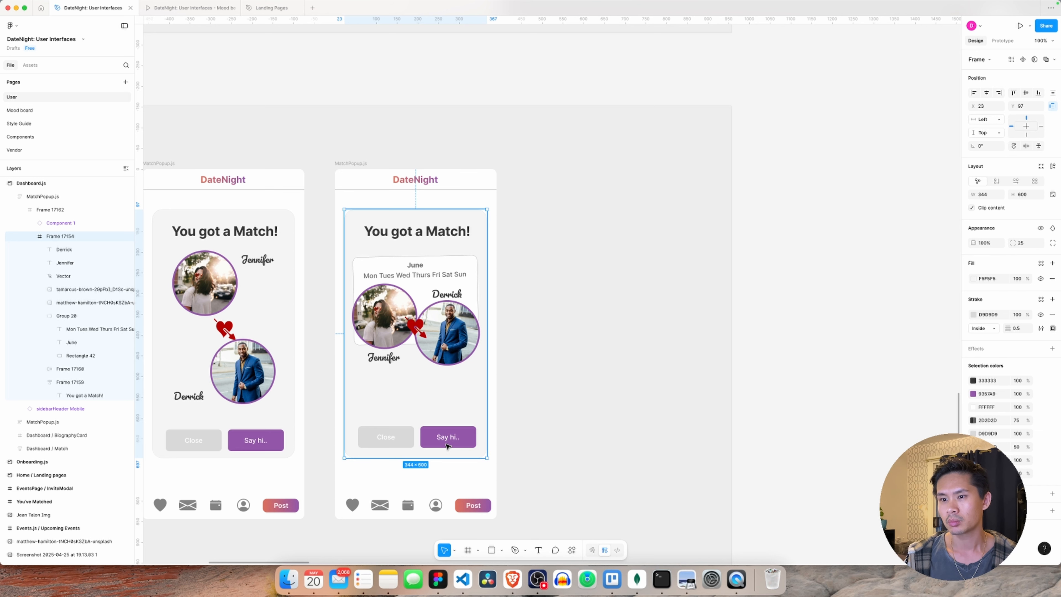
# Step: Change the grey Close button's label in the redesigned MatchPopup card to "Plan dates"
pyautogui.doubleClick(390, 440)
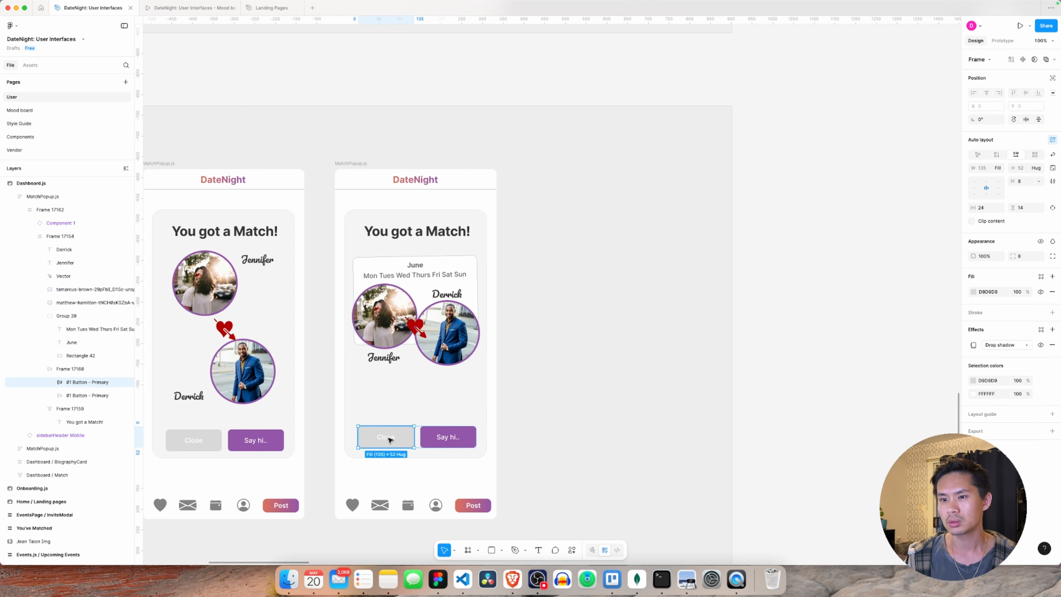
pyautogui.doubleClick(388, 438)
pyautogui.doubleClick(386, 438)
pyautogui.click(450, 439)
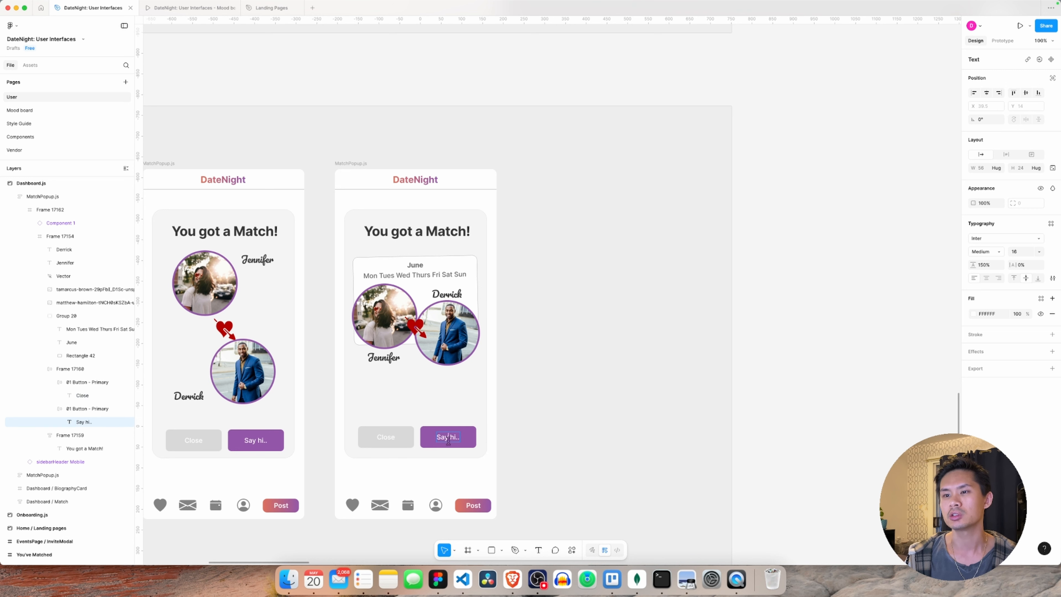
pyautogui.click(388, 437)
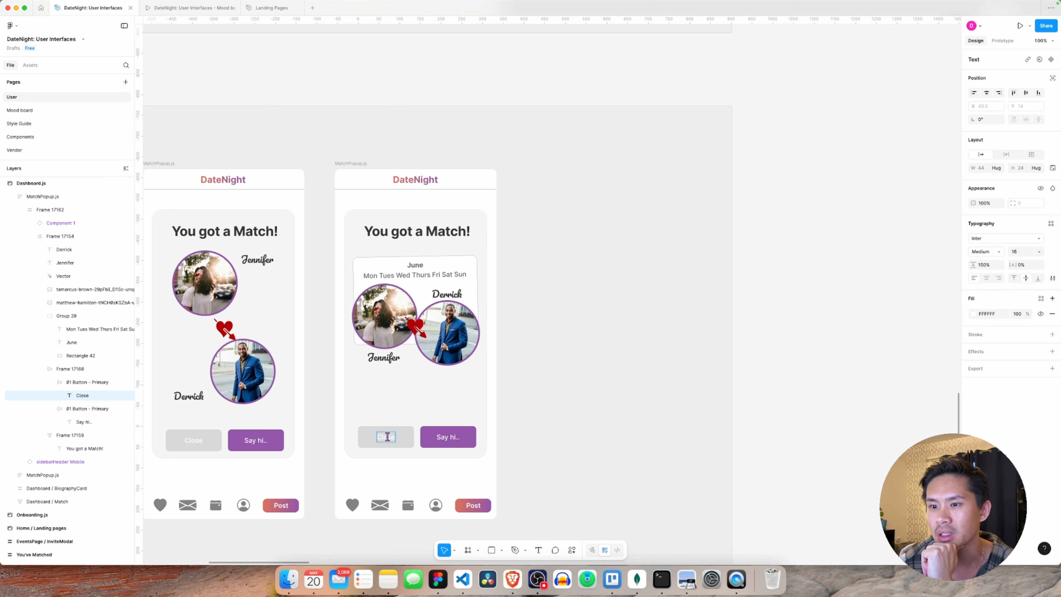
pyautogui.doubleClick(444, 437)
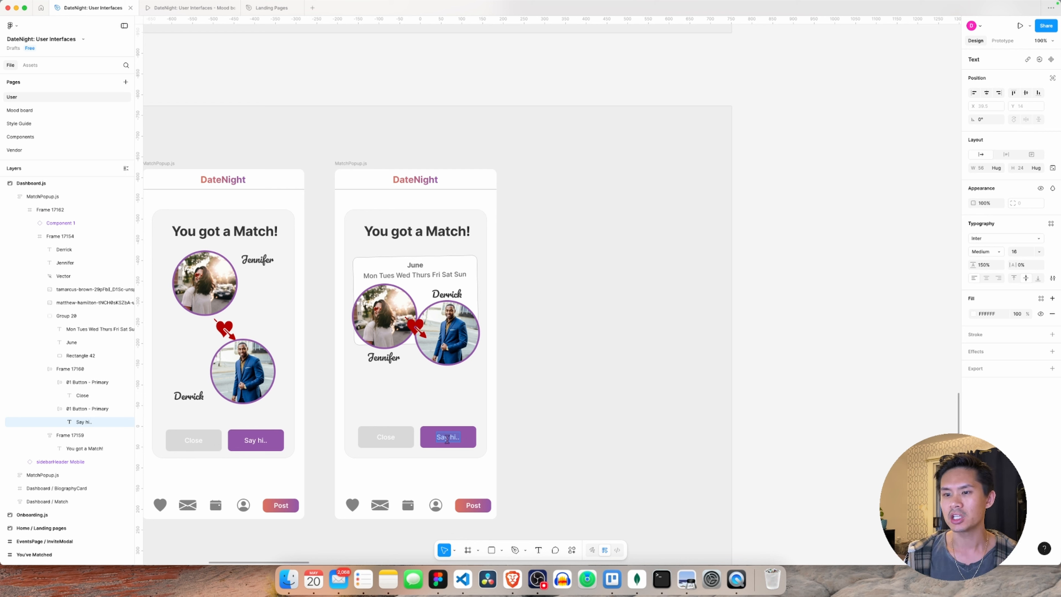
pyautogui.doubleClick(385, 437)
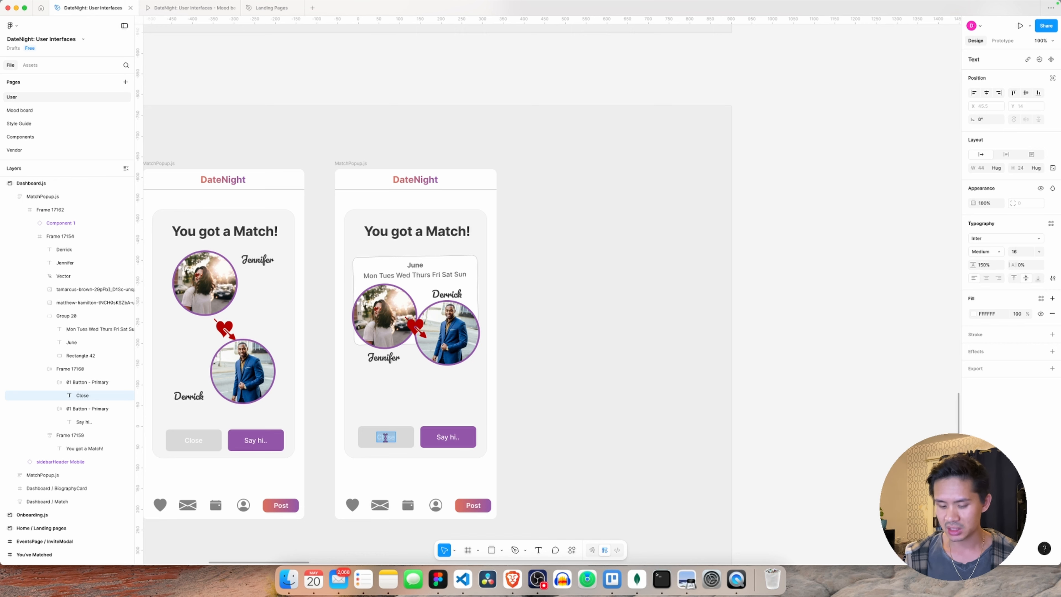
pyautogui.write('Plan')
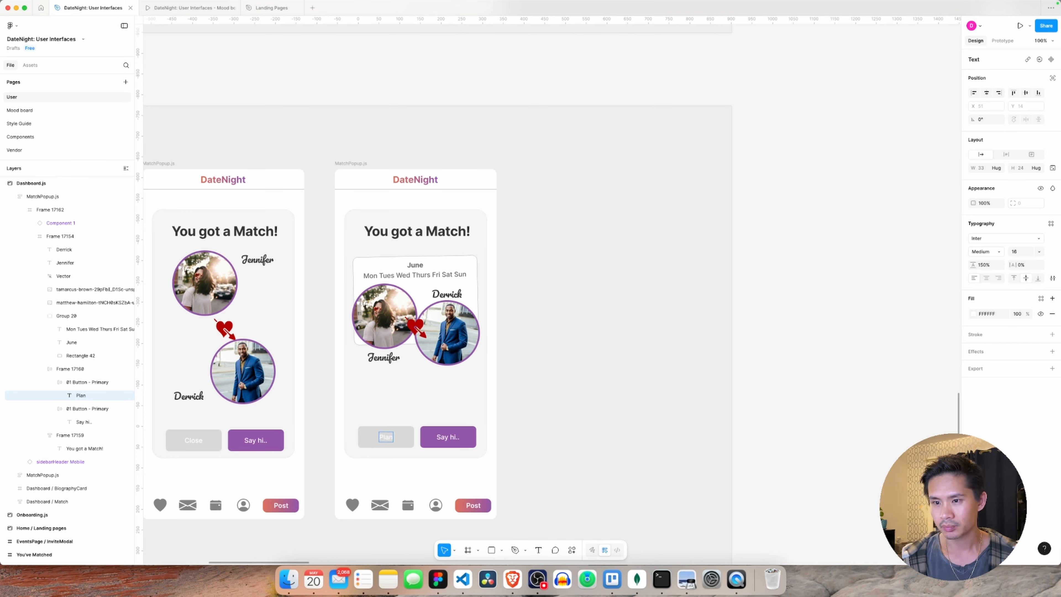
pyautogui.write(' dates')
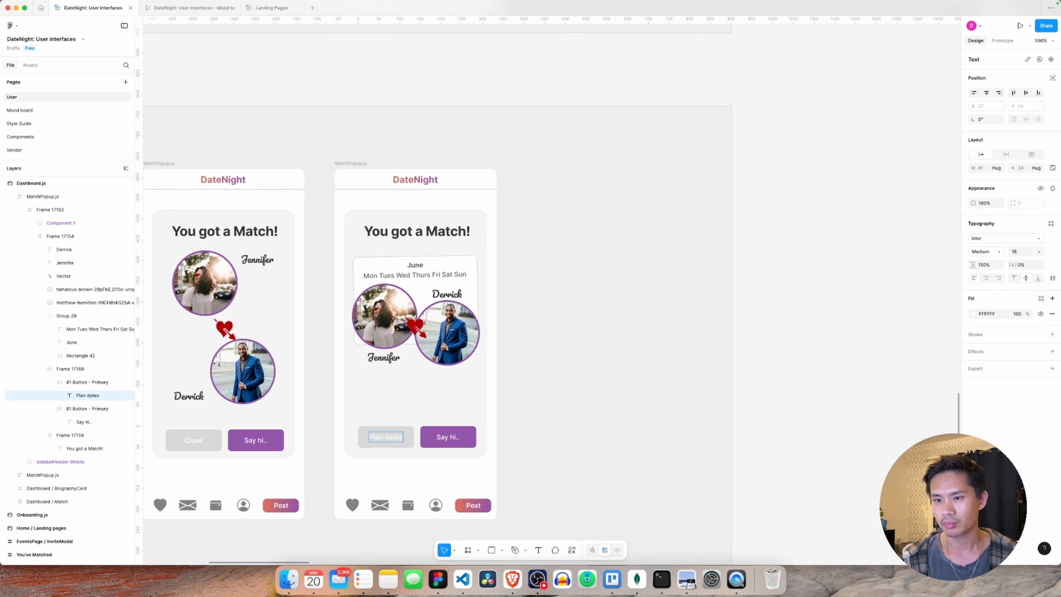
pyautogui.click(561, 451)
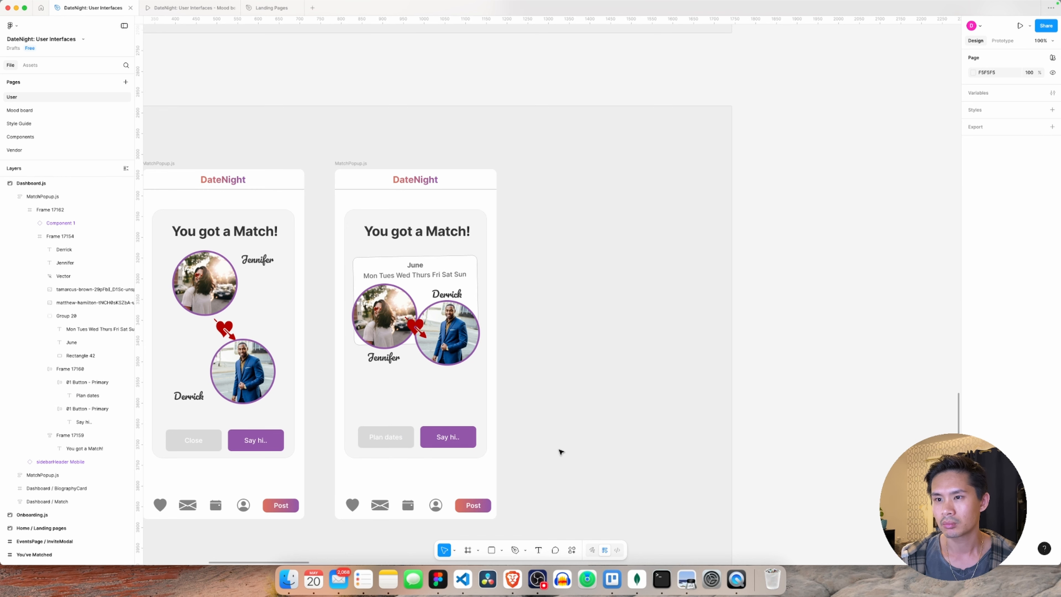
# Step: Examine the Events.js and Upcoming Events screens and the EventCard states as reference for planning dates
pyautogui.click(445, 438)
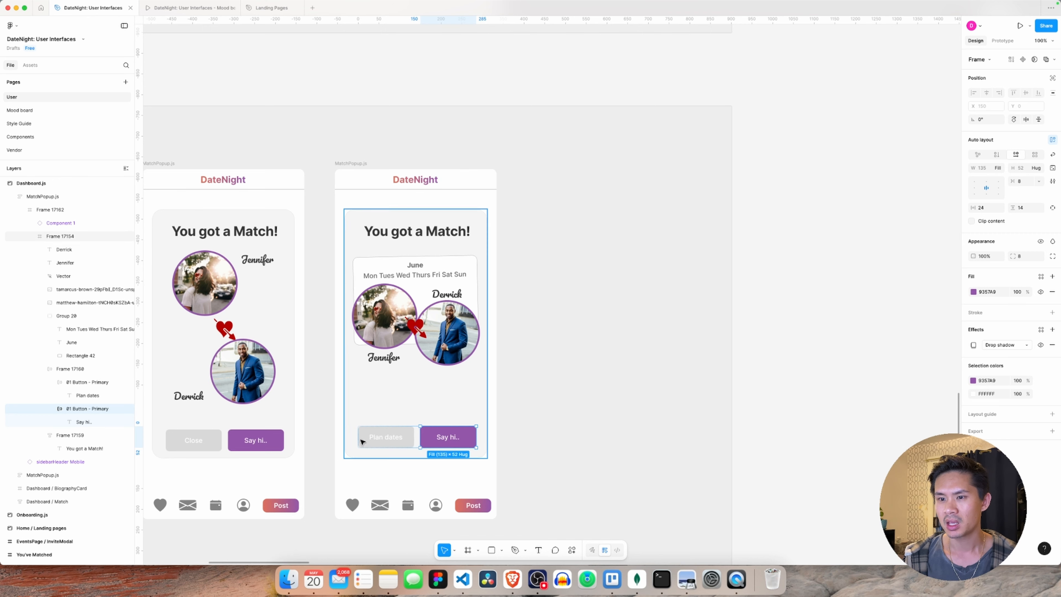
pyautogui.doubleClick(387, 438)
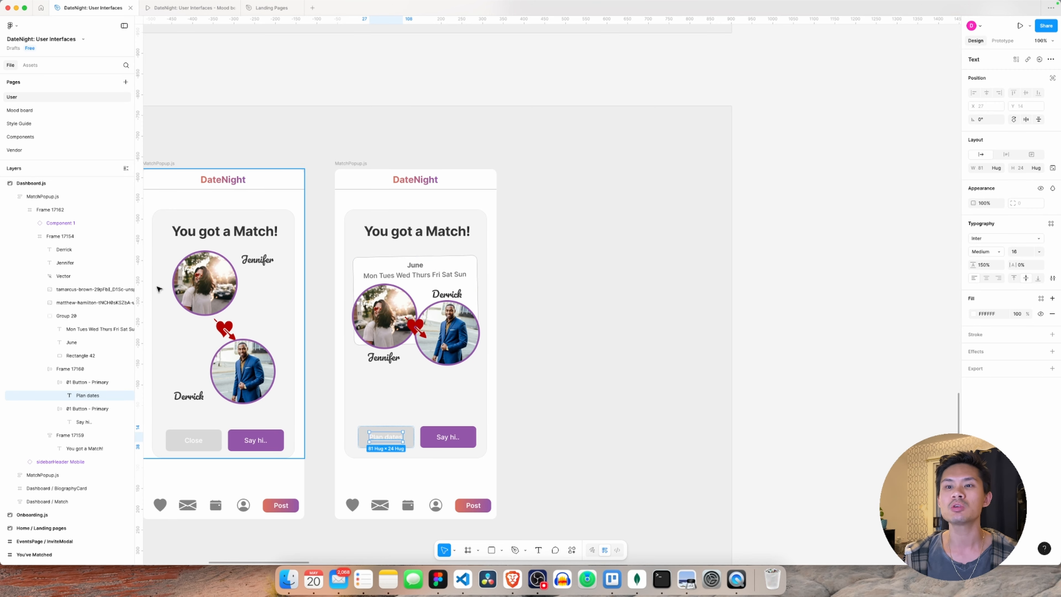
pyautogui.scroll(10, 645, 206)
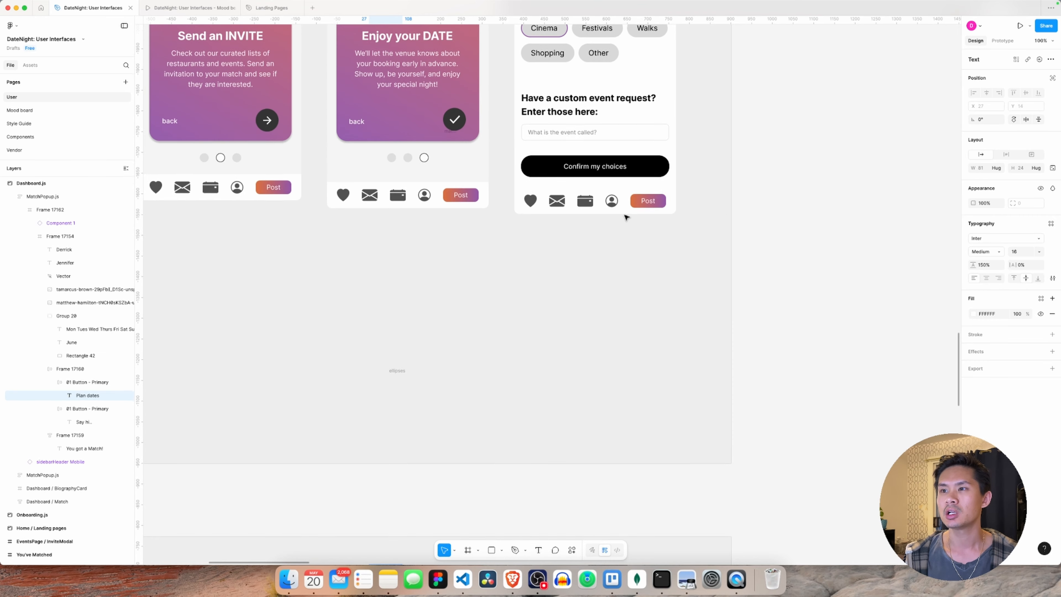
pyautogui.hscroll(7, 626, 218)
pyautogui.press('super+minus')
pyautogui.hscroll(4, 623, 221)
pyautogui.scroll(6, 623, 222)
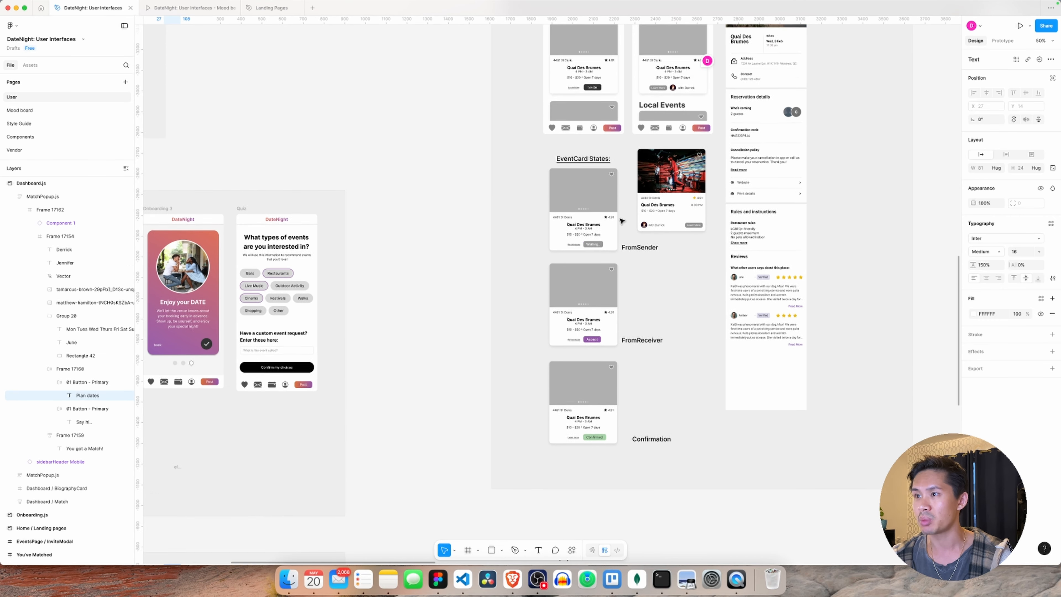
pyautogui.hscroll(-2, 623, 221)
pyautogui.scroll(5, 622, 221)
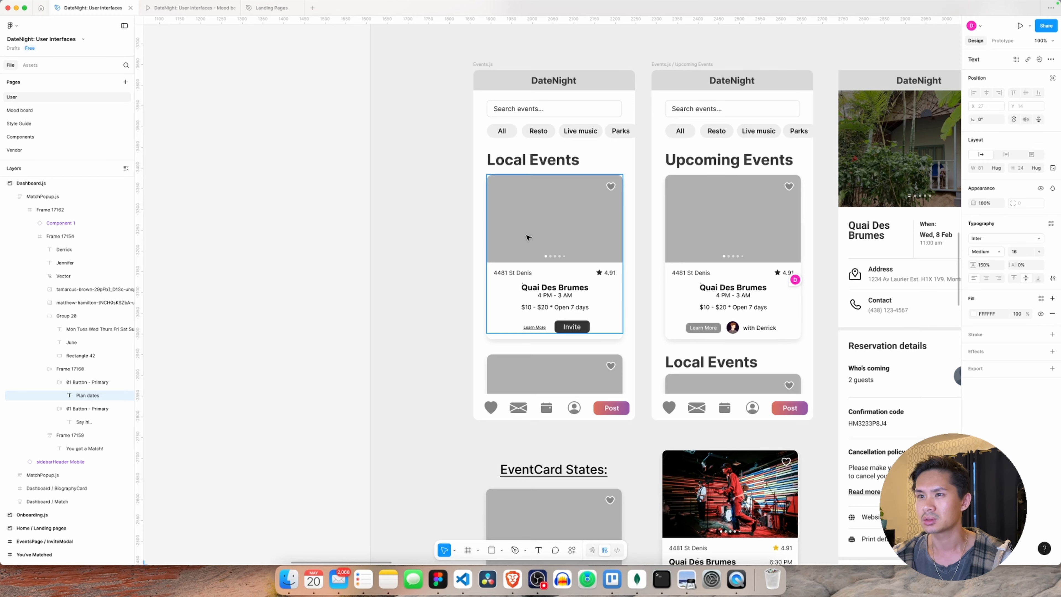
pyautogui.scroll(-5, 527, 237)
pyautogui.scroll(5, 538, 167)
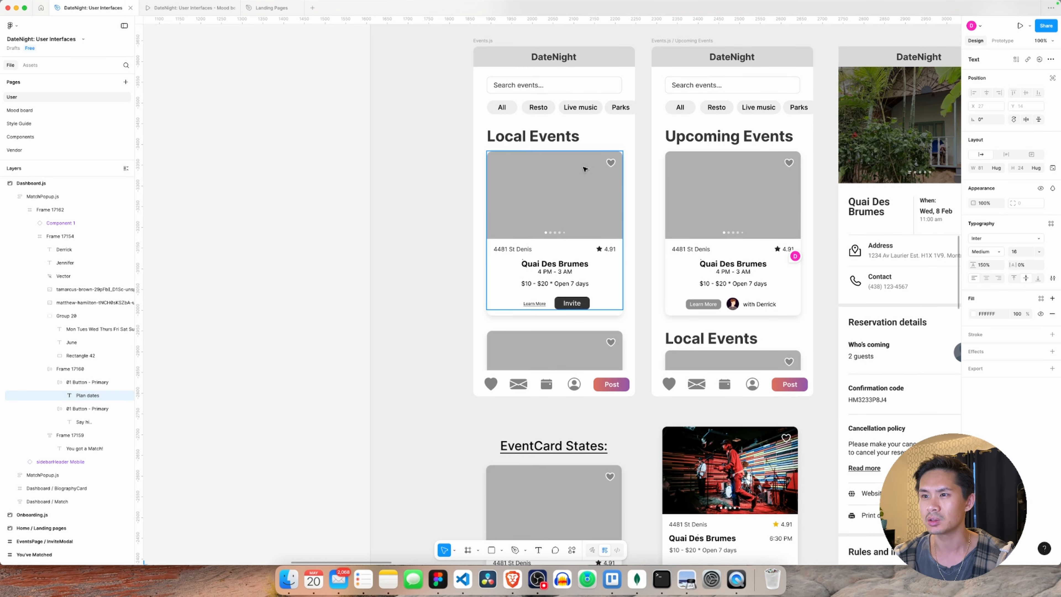
# Step: Return to the two MatchPopup screens and review the redesigned card beside the original
pyautogui.scroll(3, 580, 188)
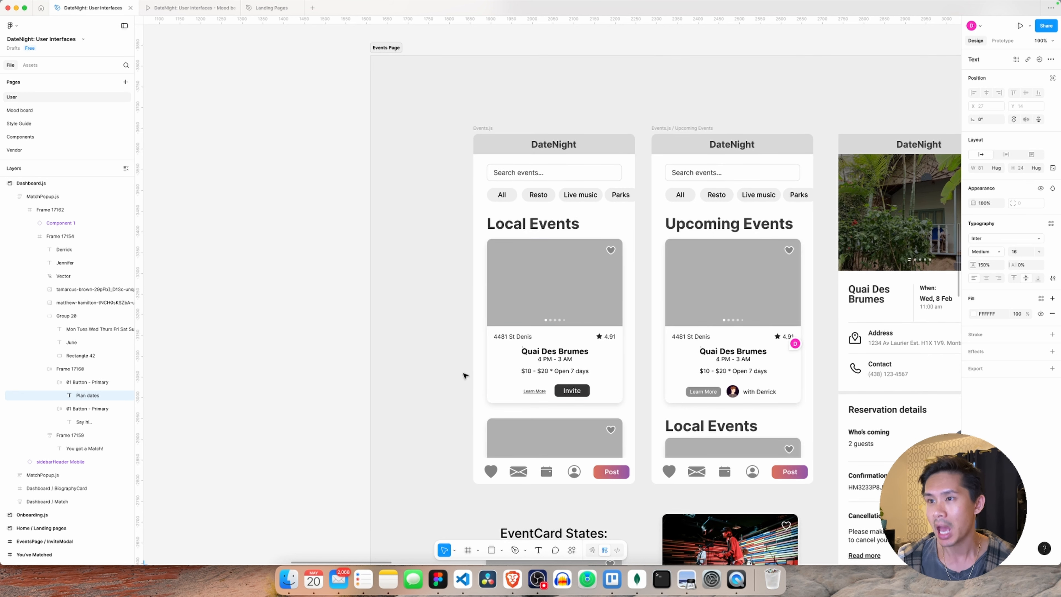
pyautogui.hscroll(-10, 466, 375)
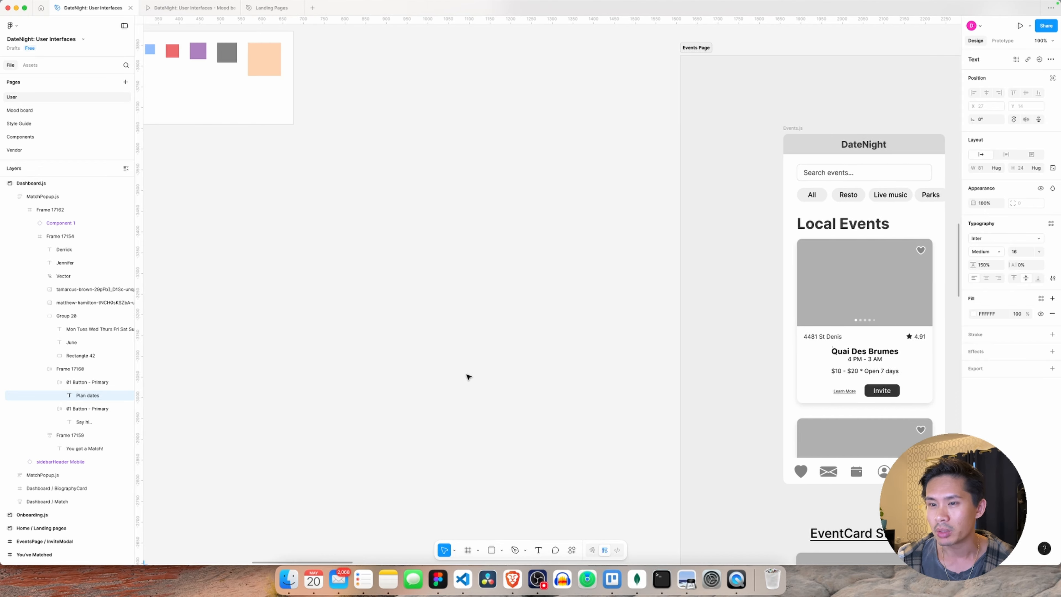
pyautogui.scroll(-5, 468, 376)
pyautogui.scroll(-10, 416, 374)
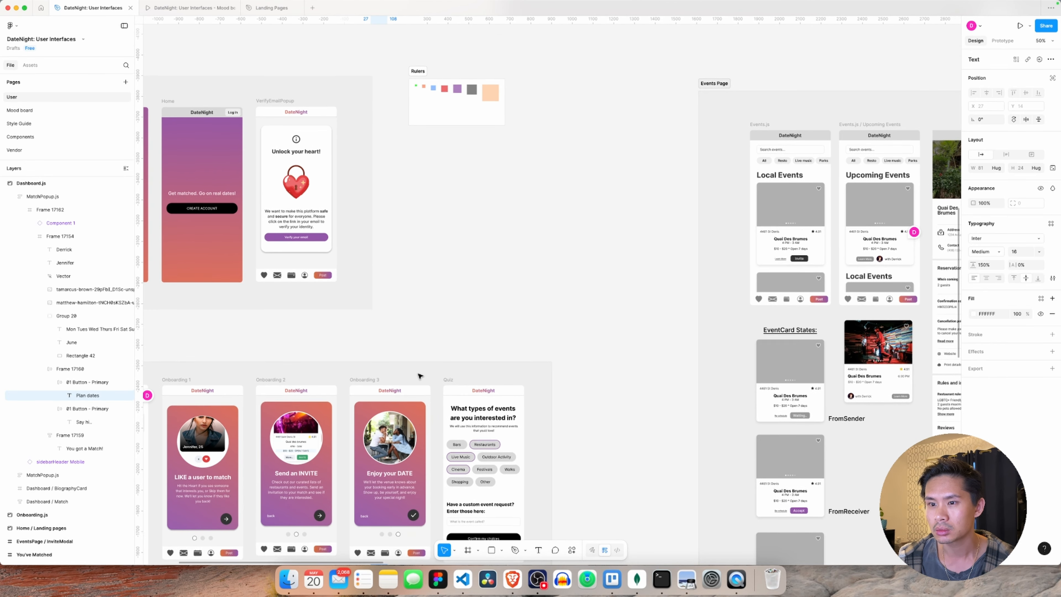
pyautogui.scroll(5, 417, 374)
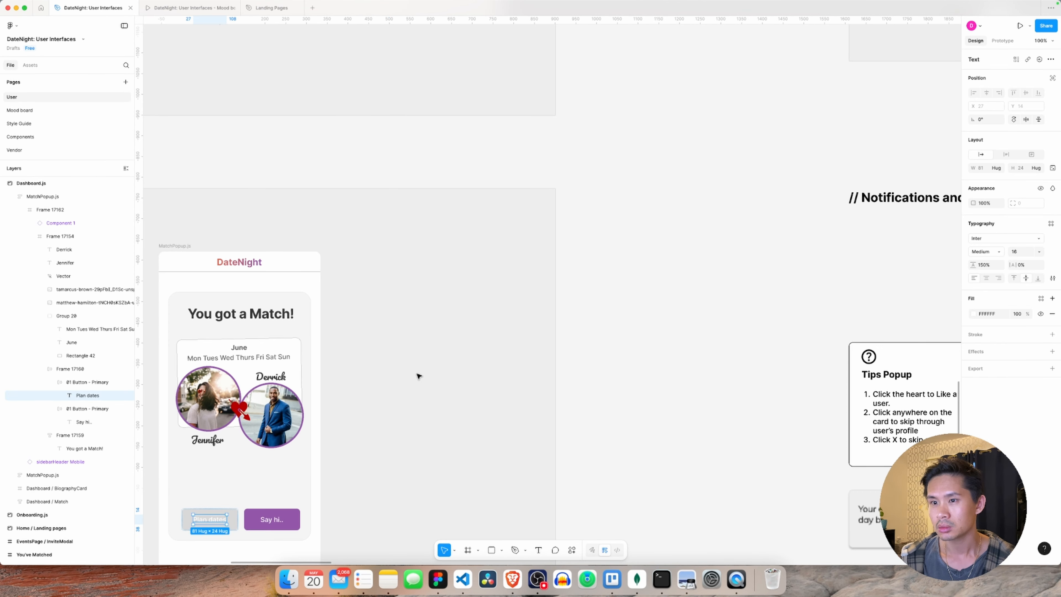
pyautogui.hscroll(-2, 422, 375)
pyautogui.scroll(-2, 423, 375)
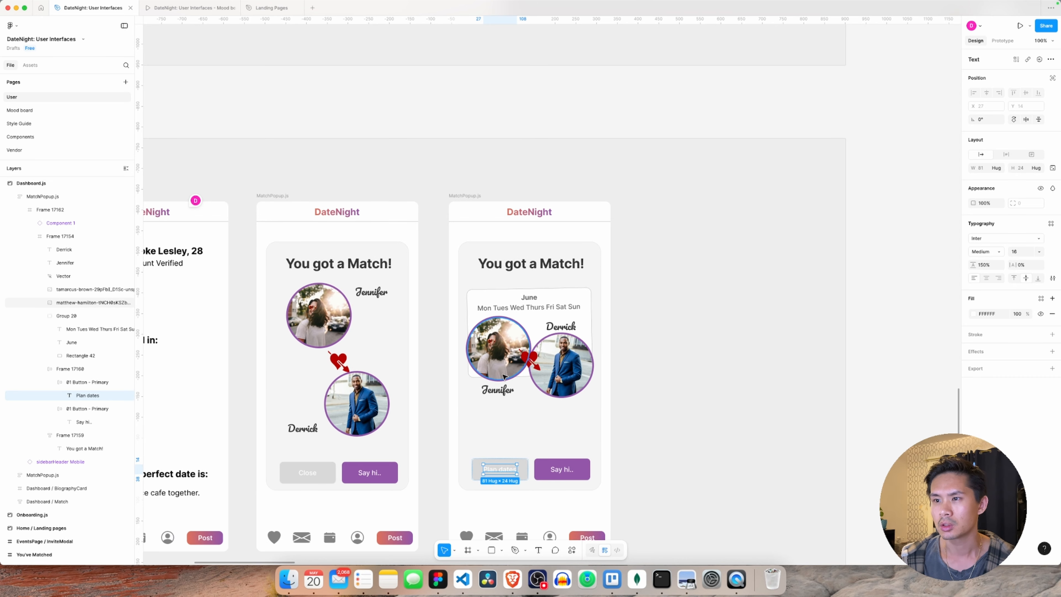
pyautogui.click(630, 405)
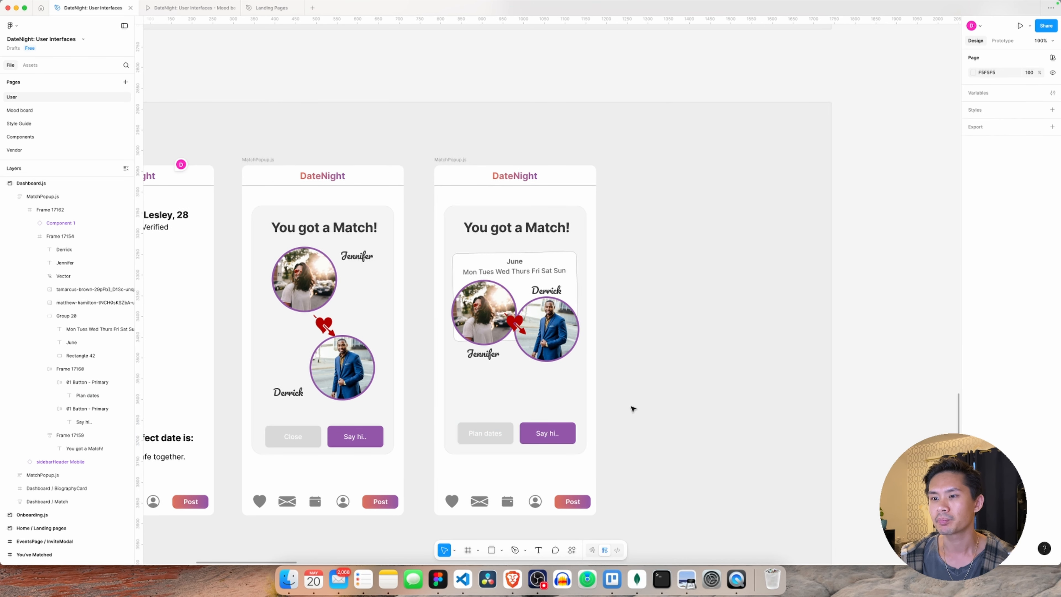
pyautogui.click(496, 442)
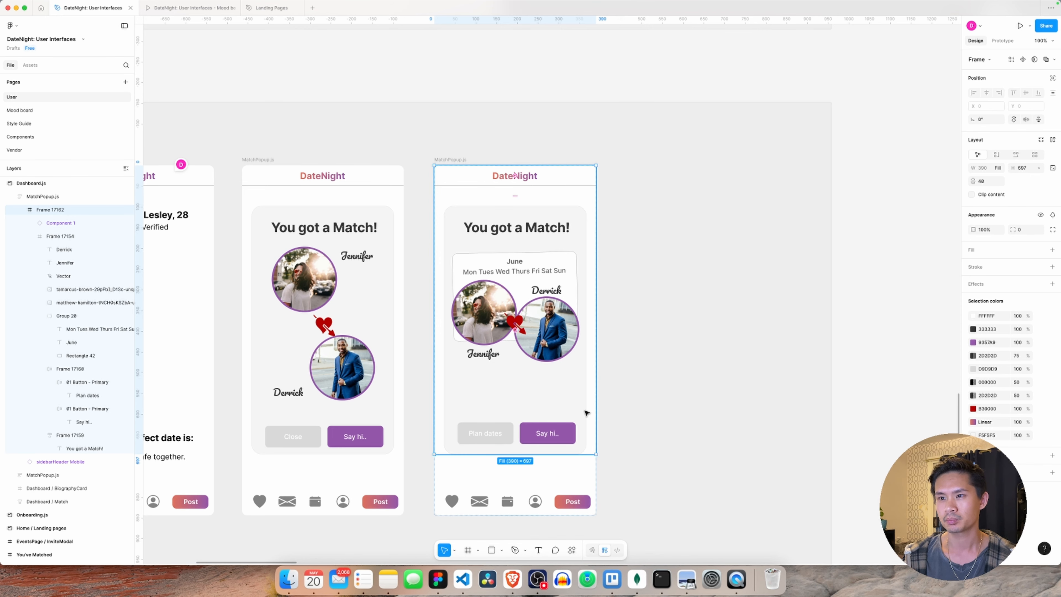
pyautogui.click(677, 390)
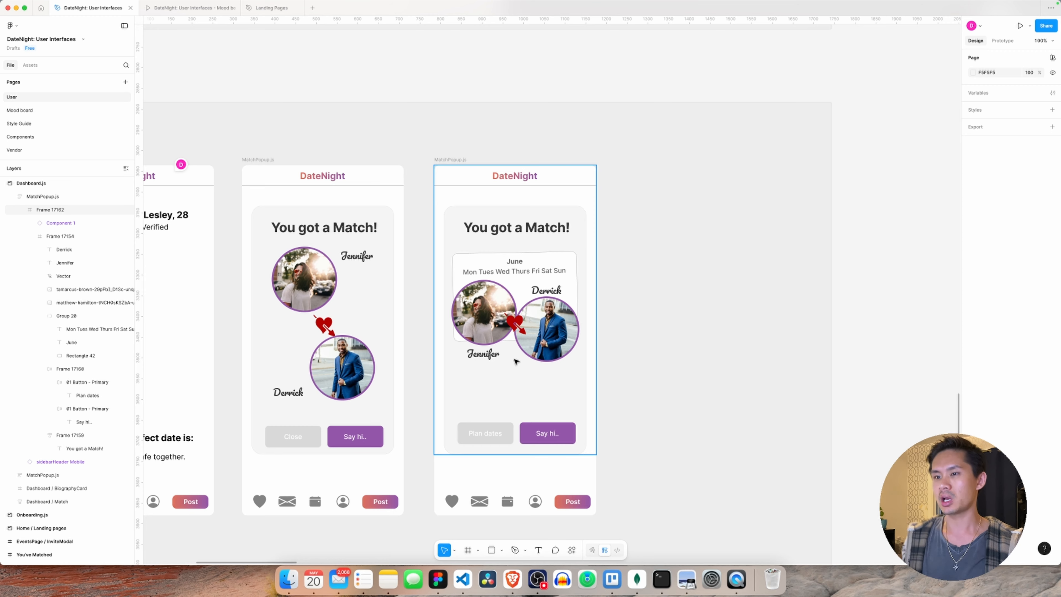
pyautogui.click(534, 410)
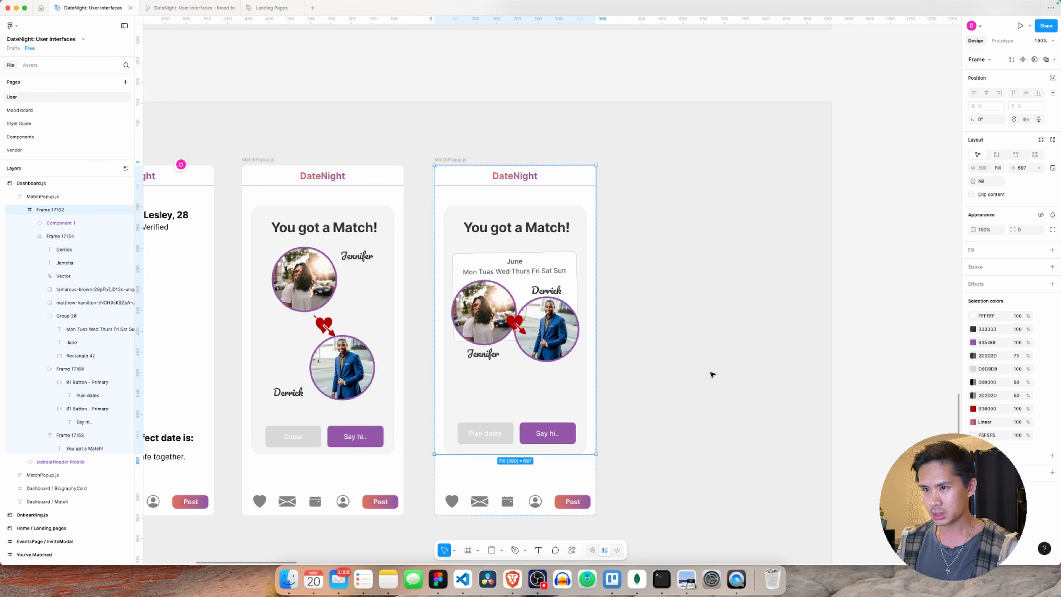
pyautogui.press('Escape')
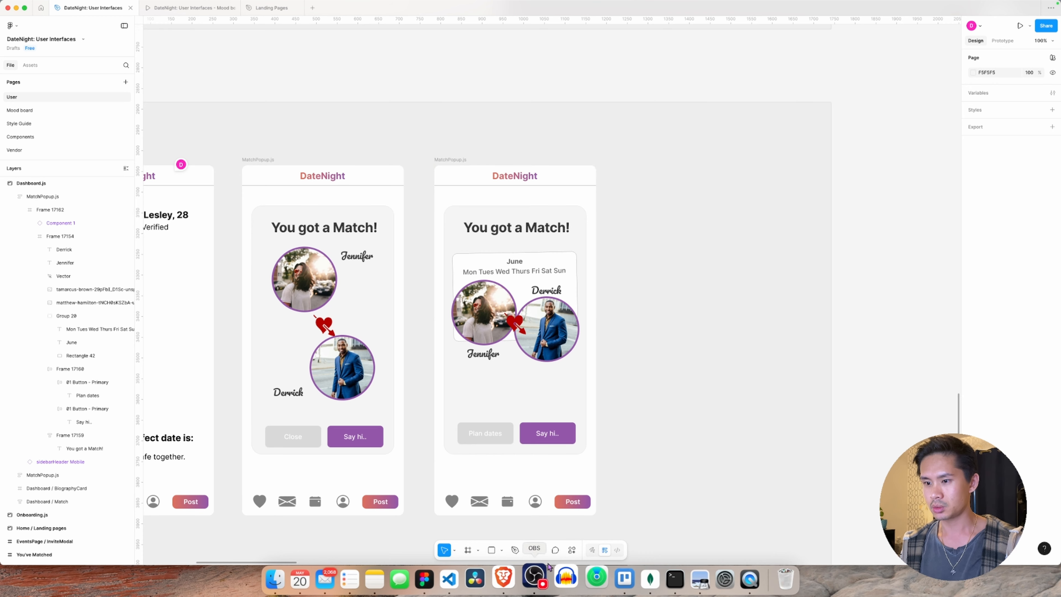
# Step: Add the text "Don't waste any time! Send a quick messa" below the photos in the redesigned card and narrow its box to 246 wide
pyautogui.click(539, 550)
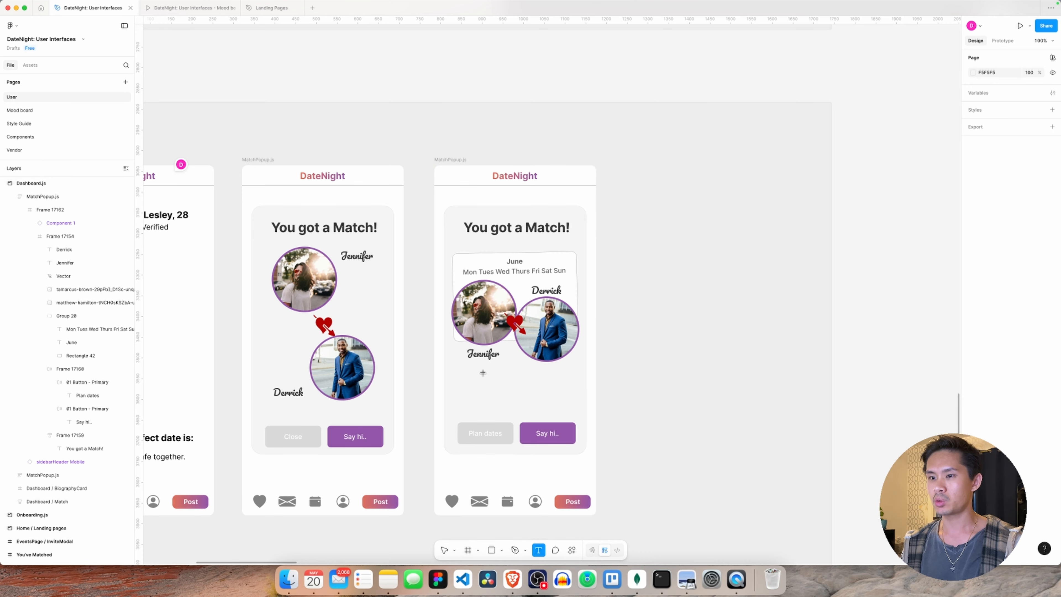
pyautogui.click(478, 377)
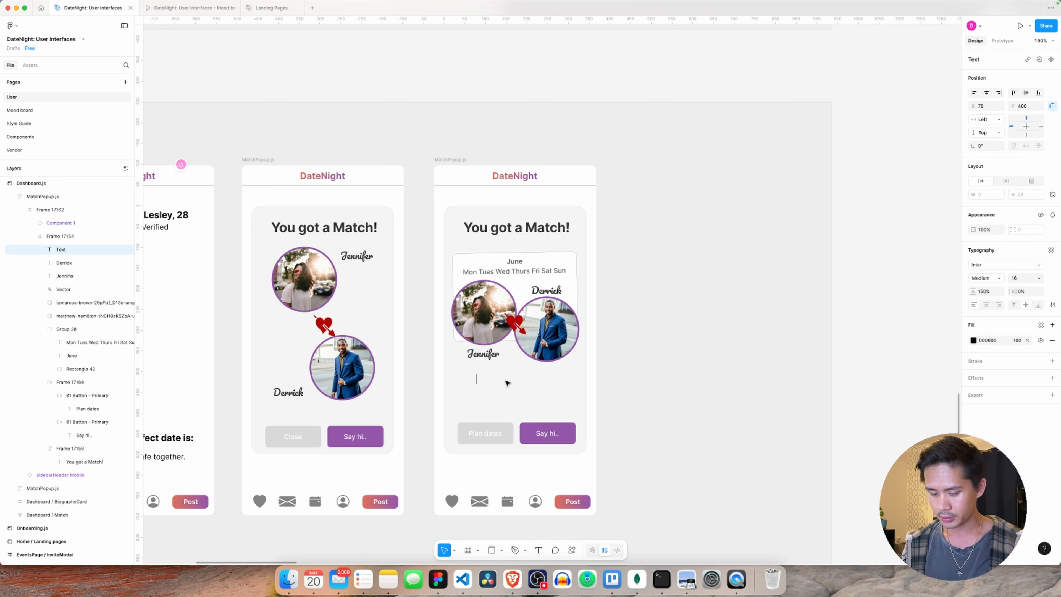
pyautogui.write("Don't was")
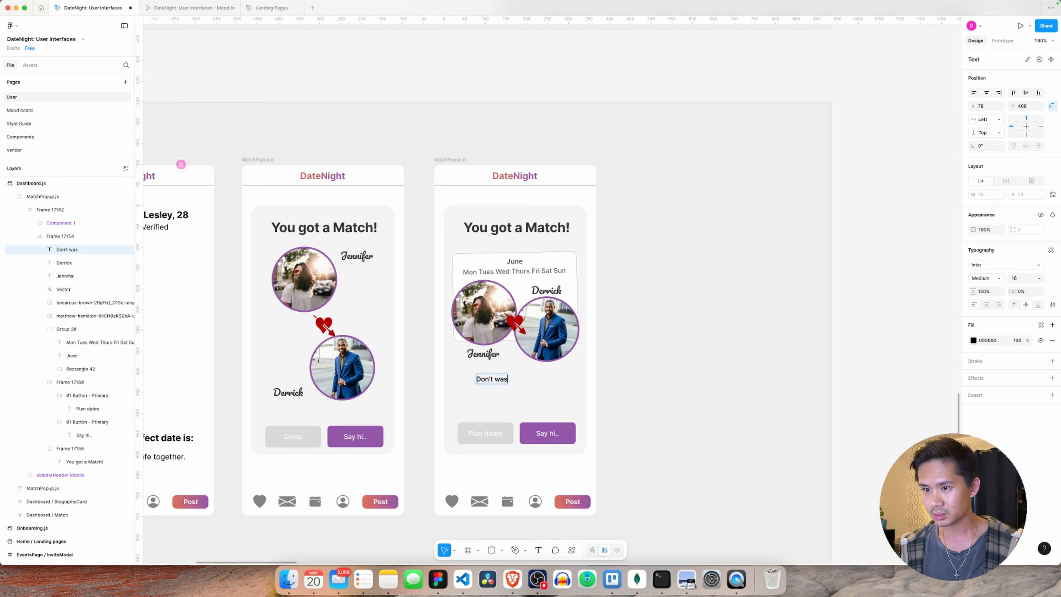
pyautogui.write('te anyt')
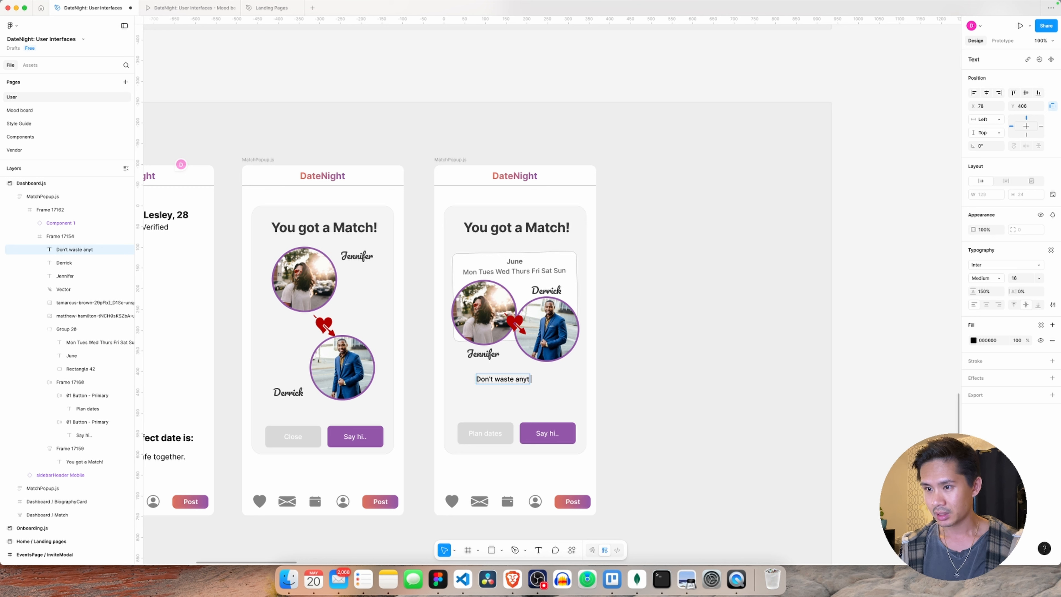
pyautogui.press('BackSpace')
pyautogui.write('time')
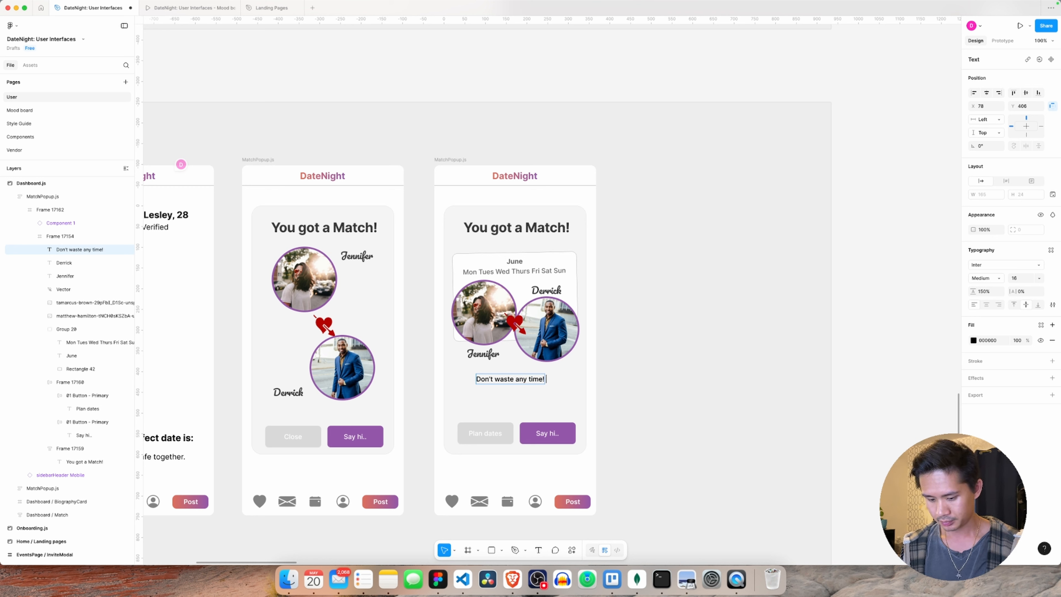
pyautogui.write('! Send a')
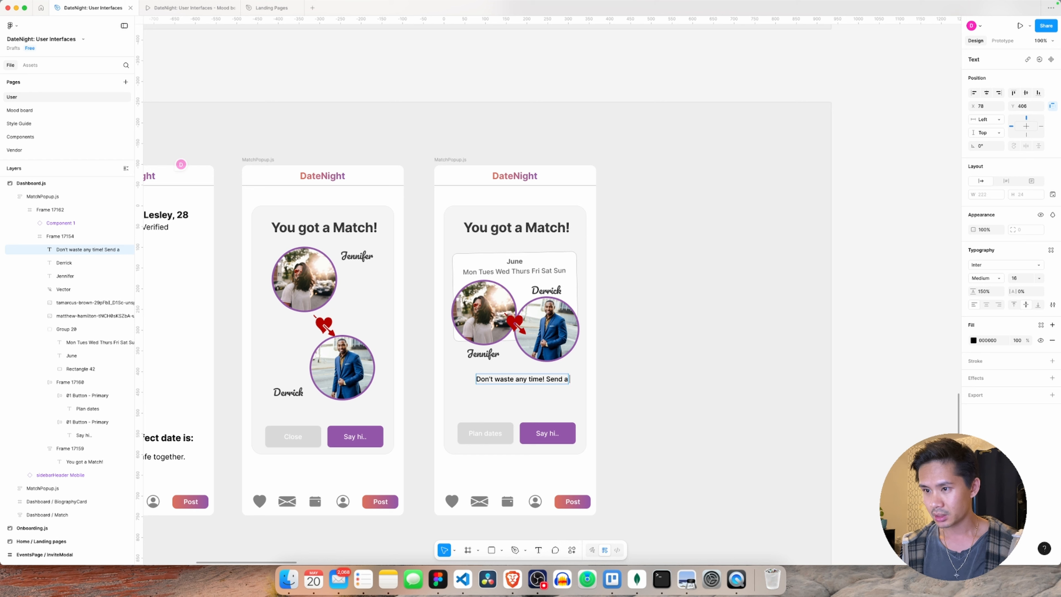
pyautogui.write(' quick')
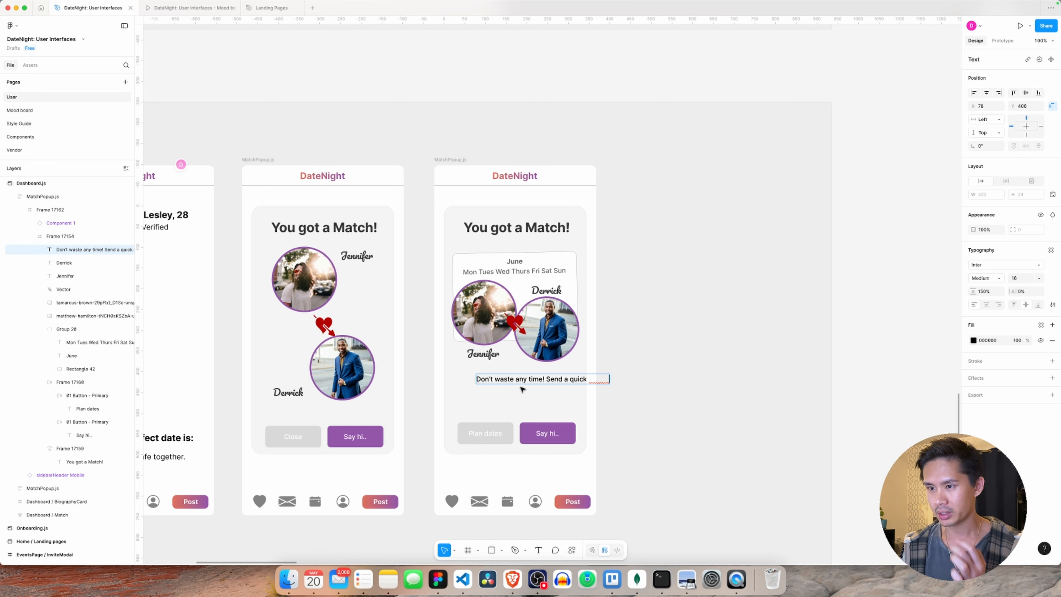
pyautogui.press('Escape')
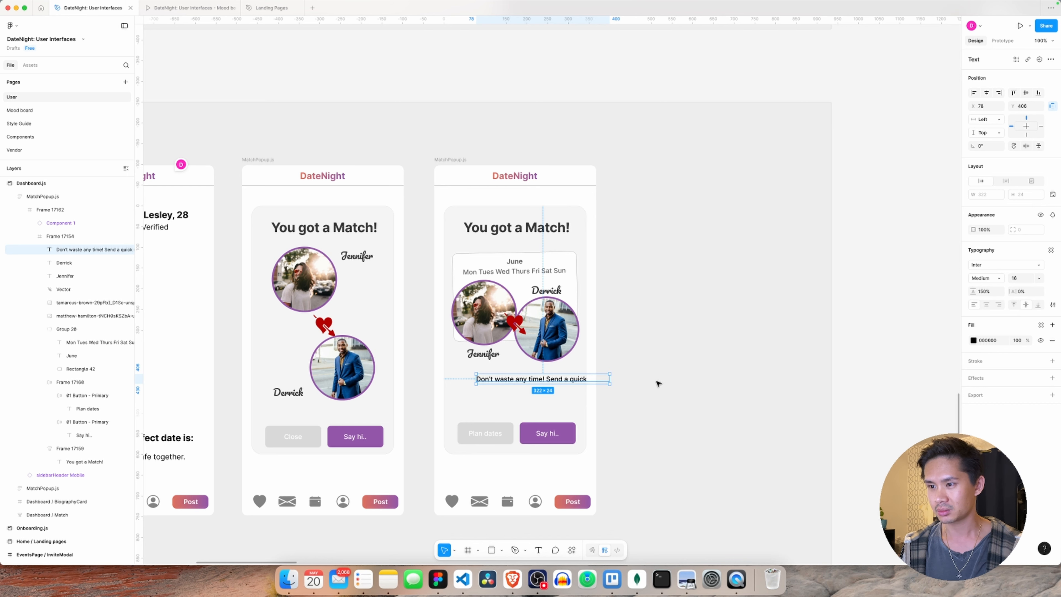
pyautogui.moveTo(609, 379); pyautogui.dragTo(567, 378)
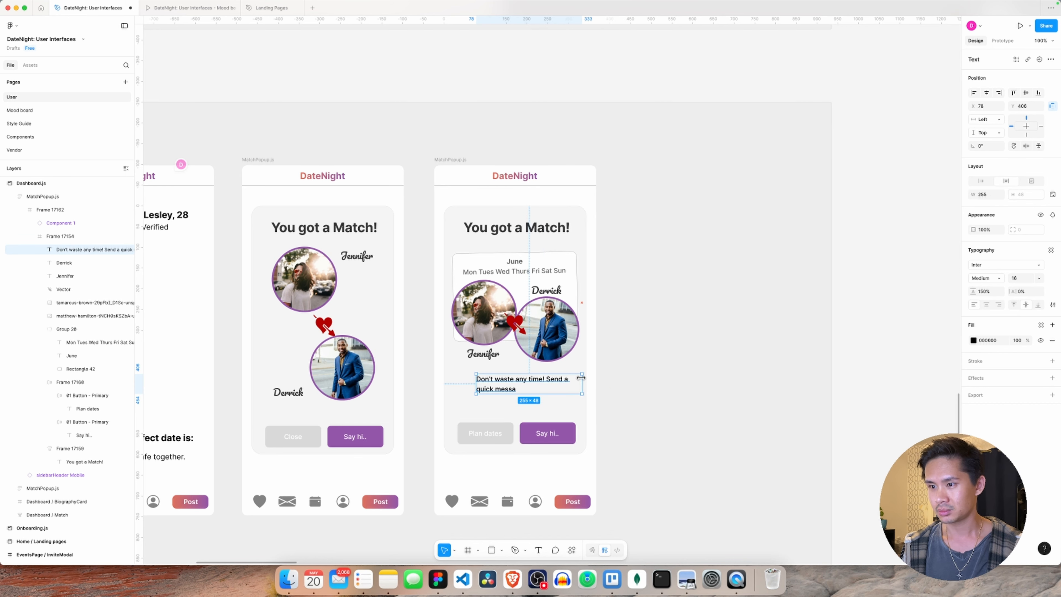
pyautogui.press('Escape')
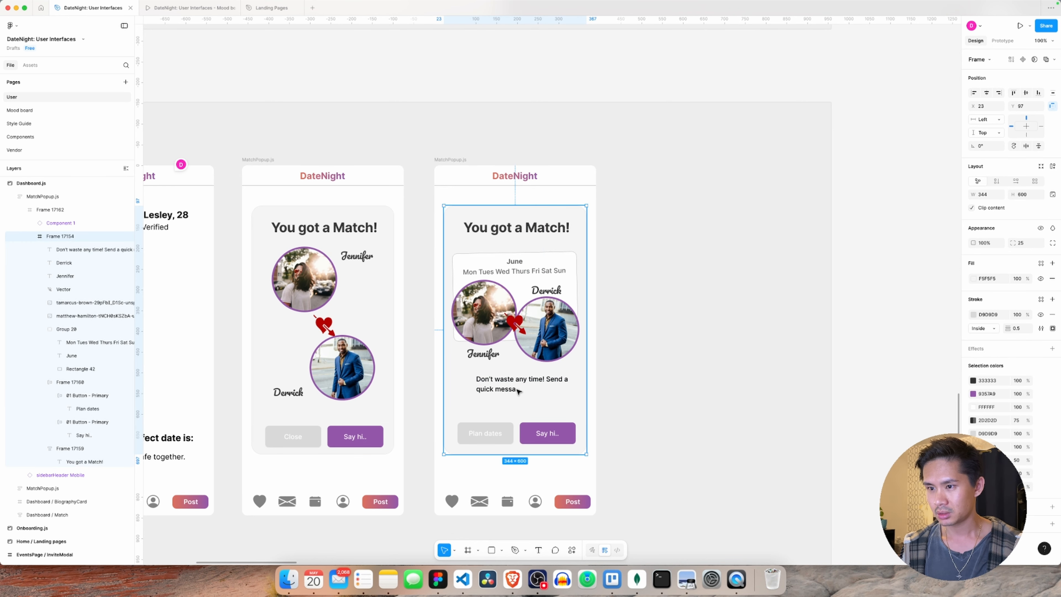
# Step: Complete the text below the photos with "message to your match or review a curated list of events for both of you!"
pyautogui.click(516, 391)
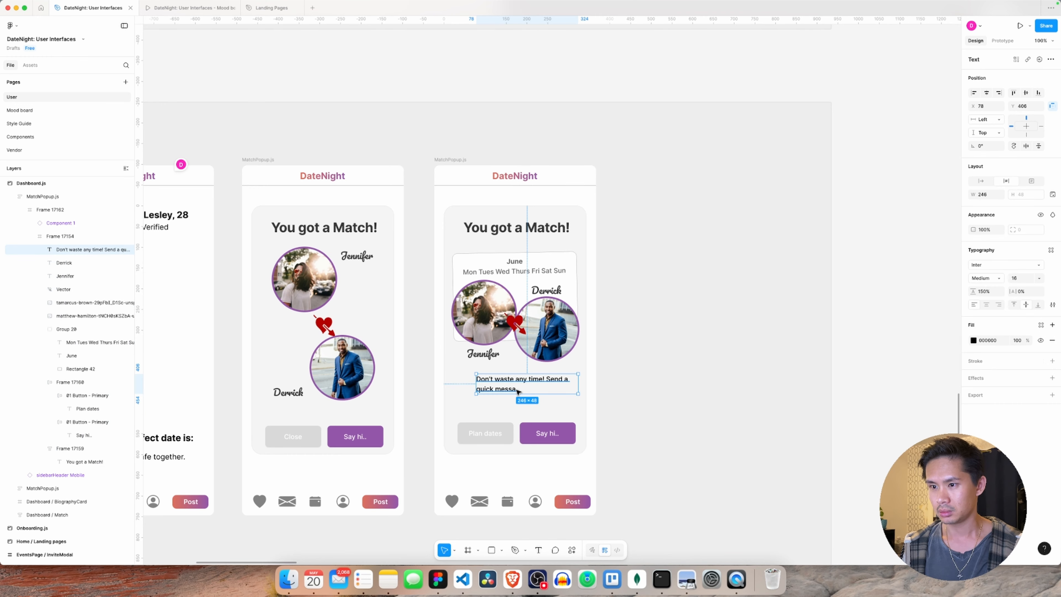
pyautogui.doubleClick(517, 390)
pyautogui.click(519, 389)
pyautogui.write('ge ')
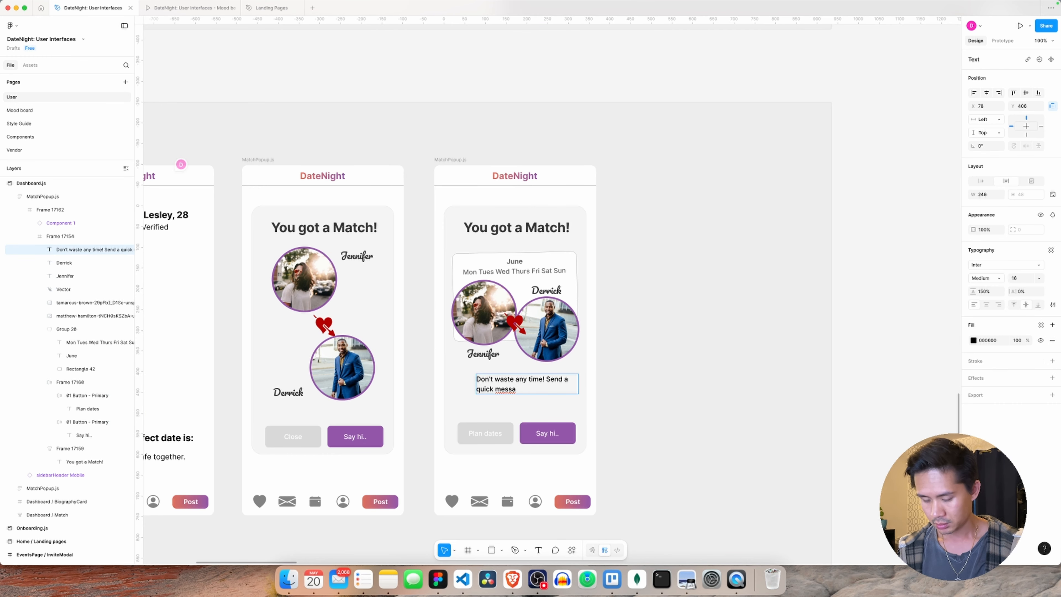
pyautogui.write('to your maytc')
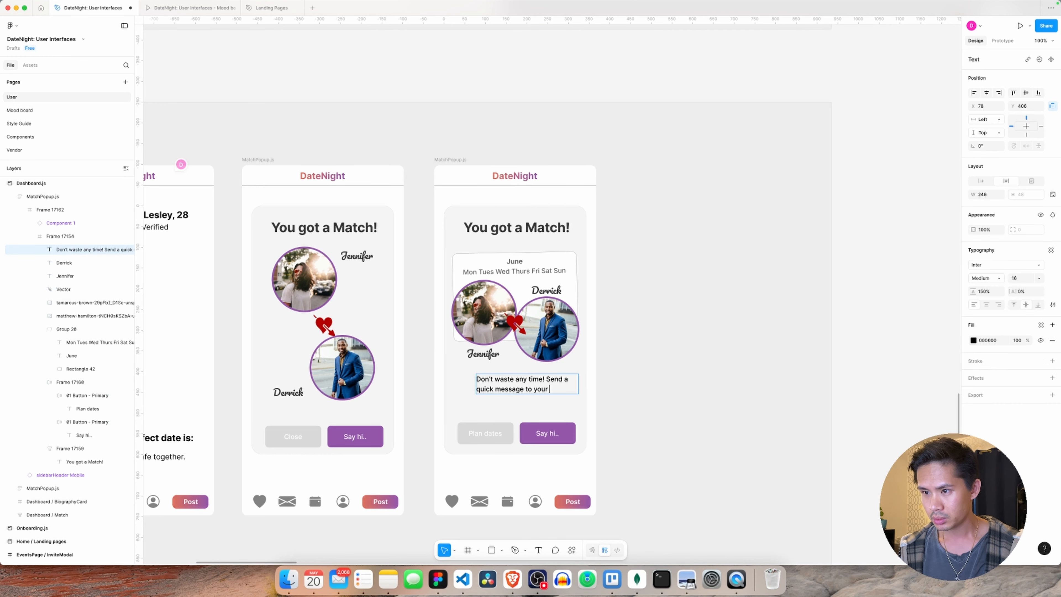
pyautogui.press('BackSpace')
pyautogui.press('BackSpace')
pyautogui.press('BackSpace')
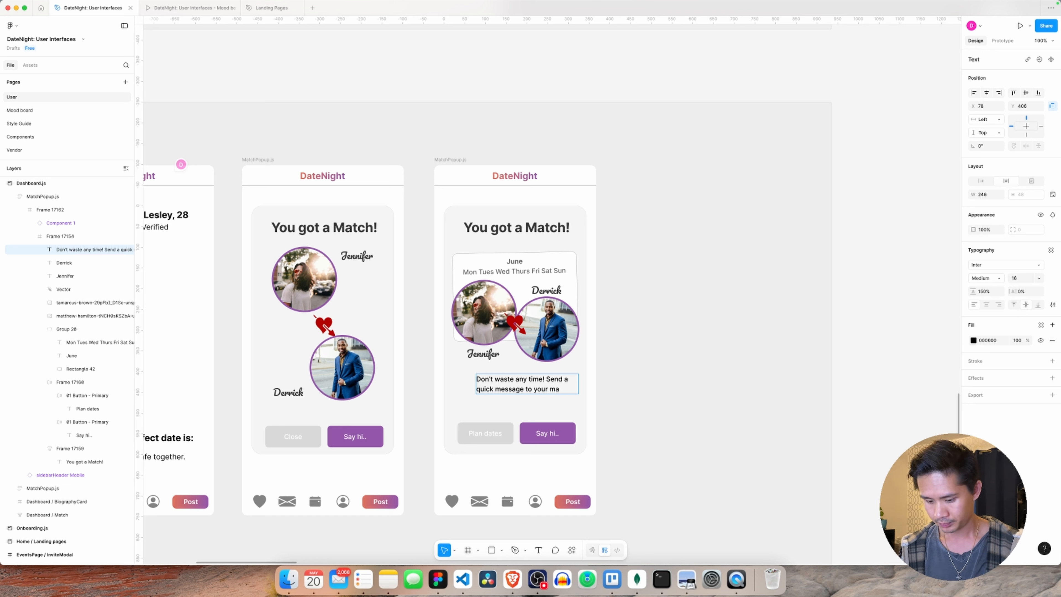
pyautogui.write('tch')
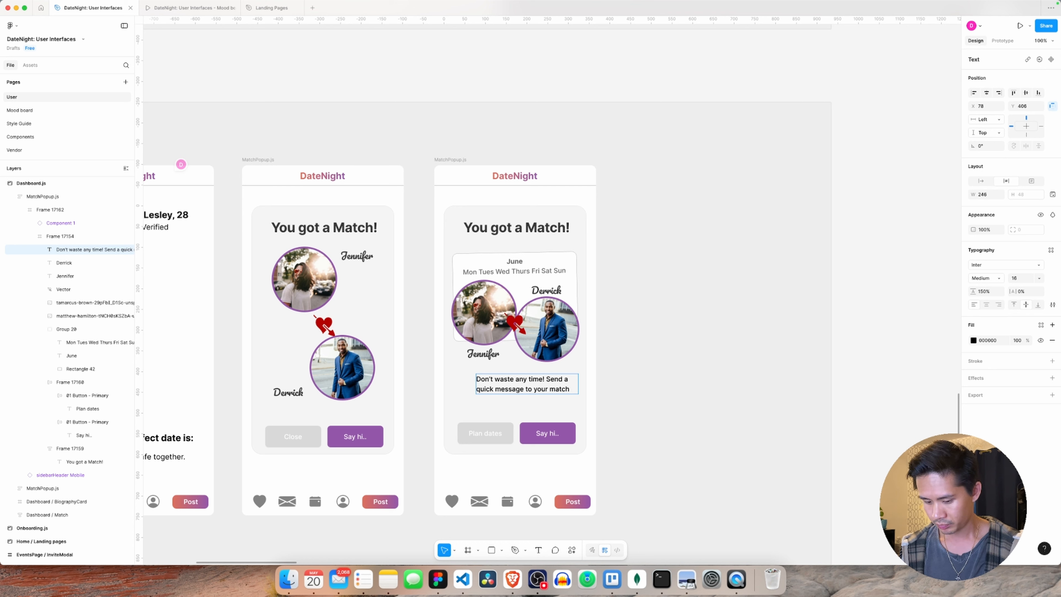
pyautogui.write('or re')
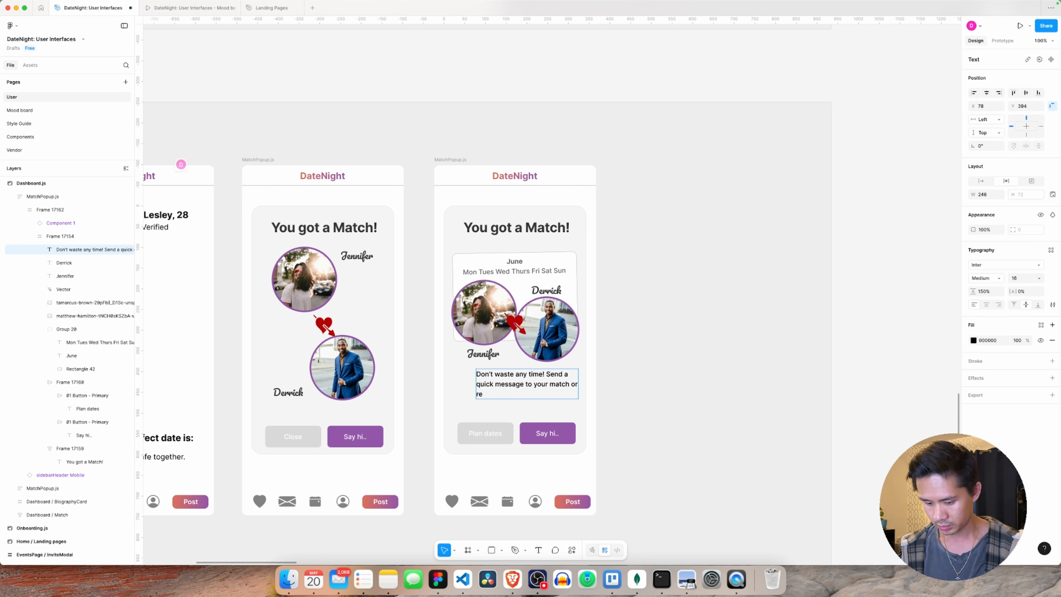
pyautogui.write('view a cu')
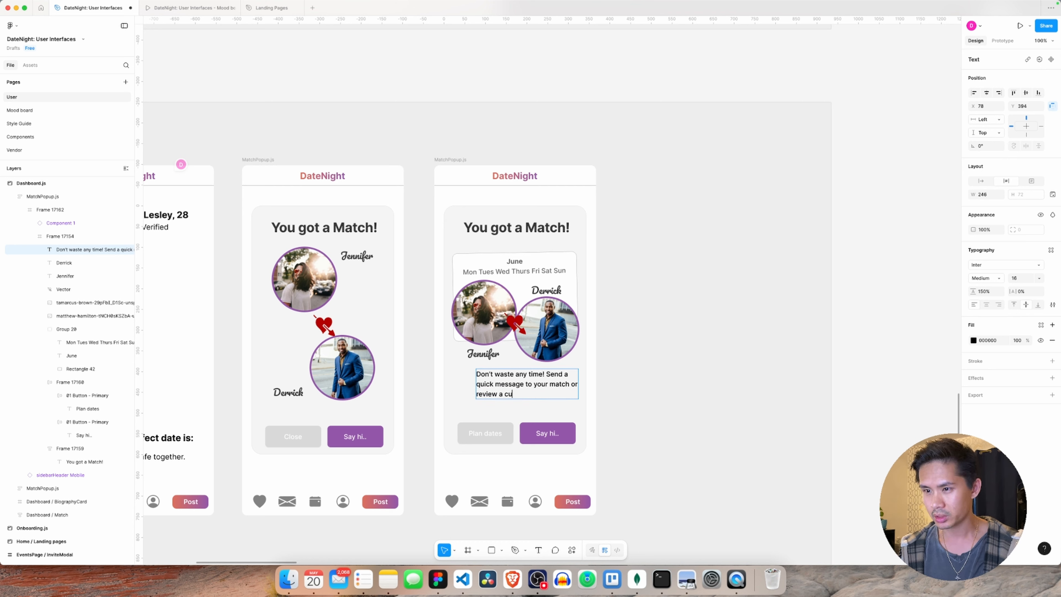
pyautogui.write('rated lis')
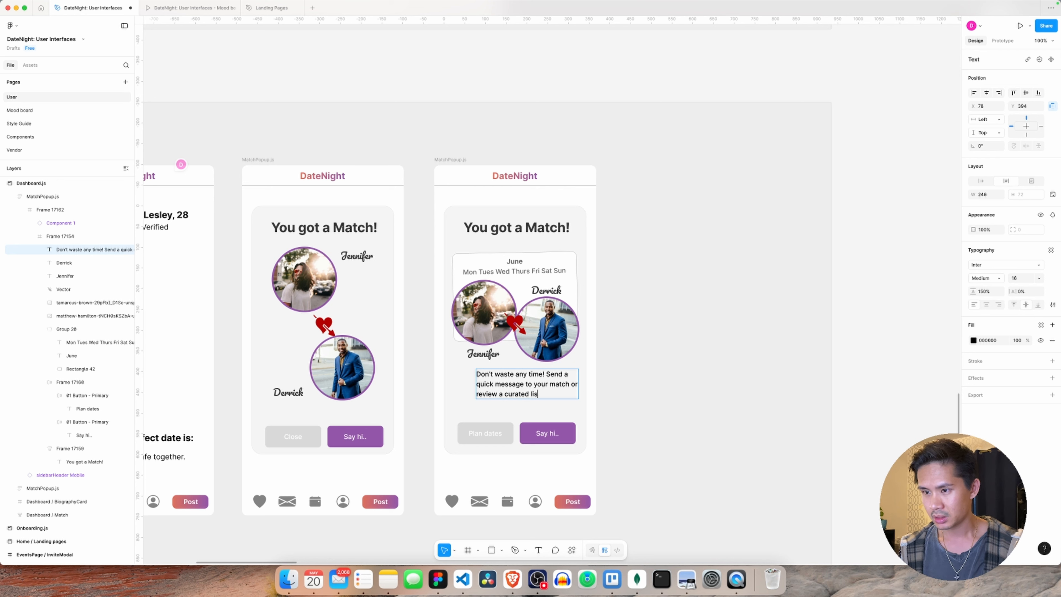
pyautogui.write('t of events f')
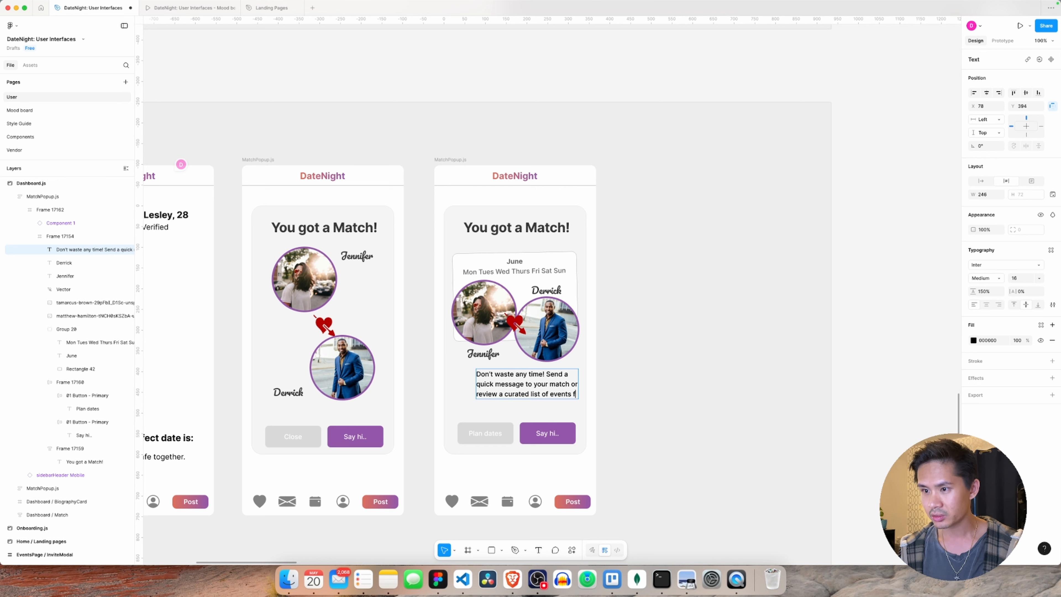
pyautogui.write('or both of you!')
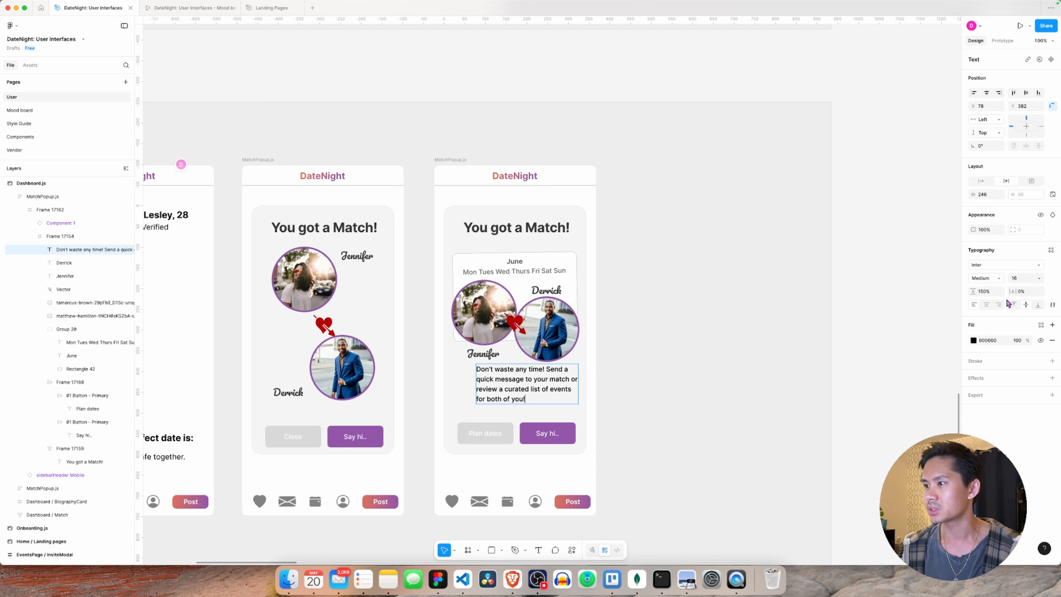
# Step: Centre-align the message text and move it to X 53, Y 400, centred in the card above the buttons
pyautogui.click(987, 305)
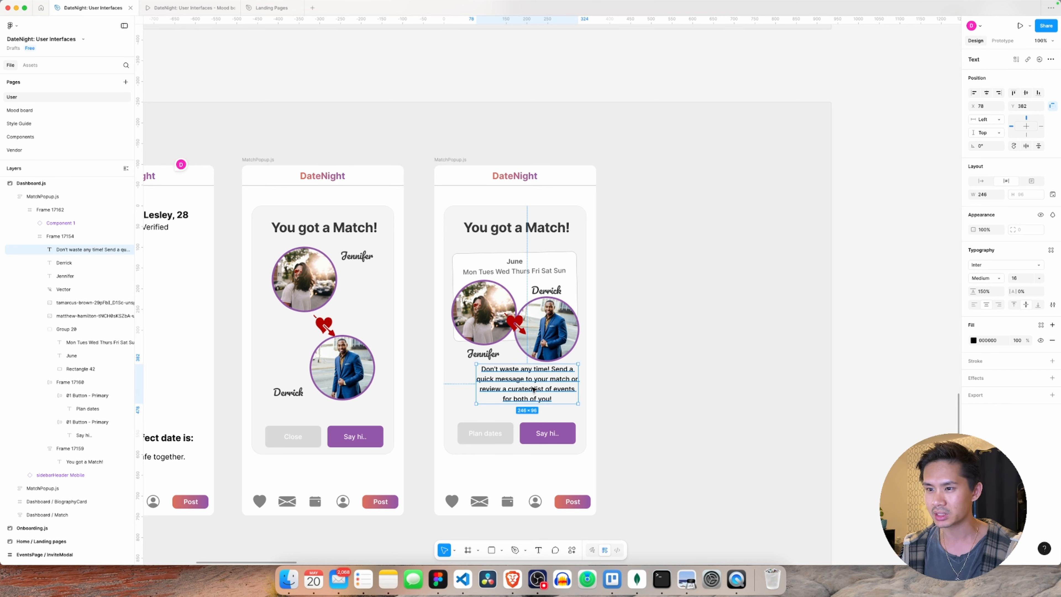
pyautogui.moveTo(533, 389); pyautogui.dragTo(522, 397)
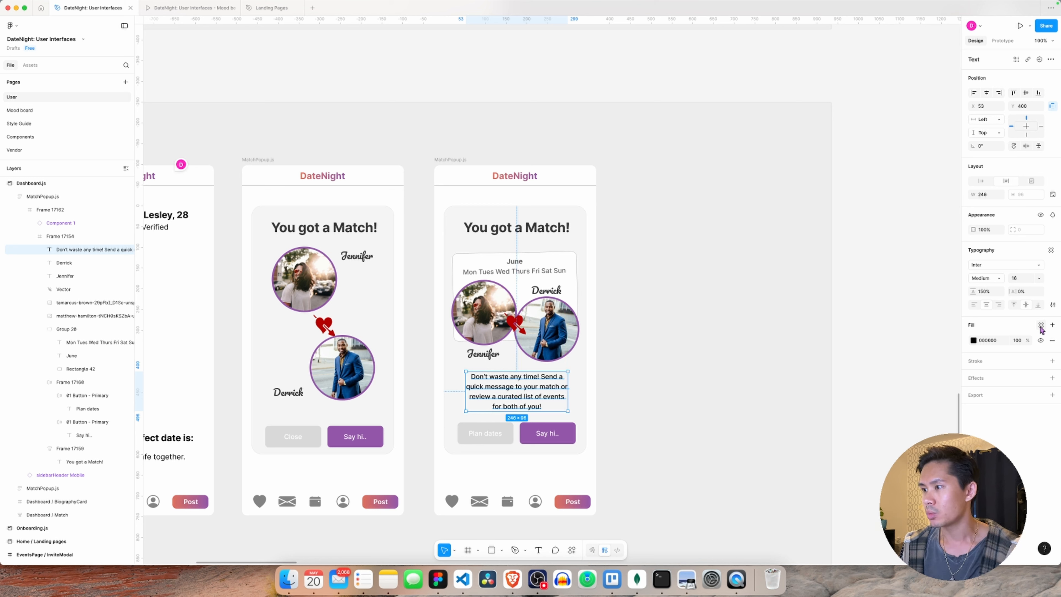
# Step: Change the message text's fill colour to dark grey 505050
pyautogui.click(974, 341)
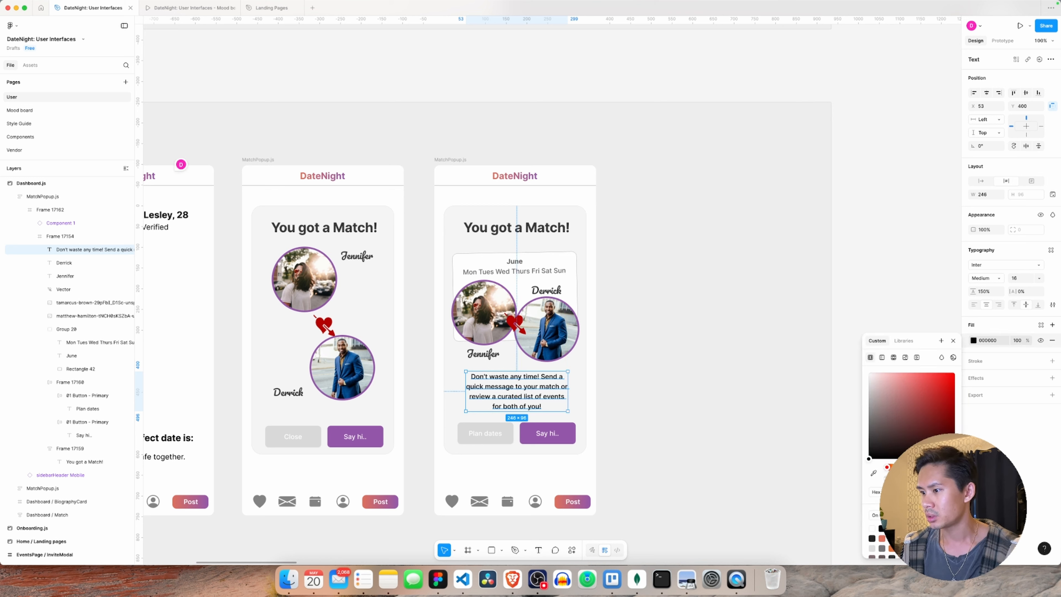
pyautogui.moveTo(868, 459); pyautogui.dragTo(869, 432)
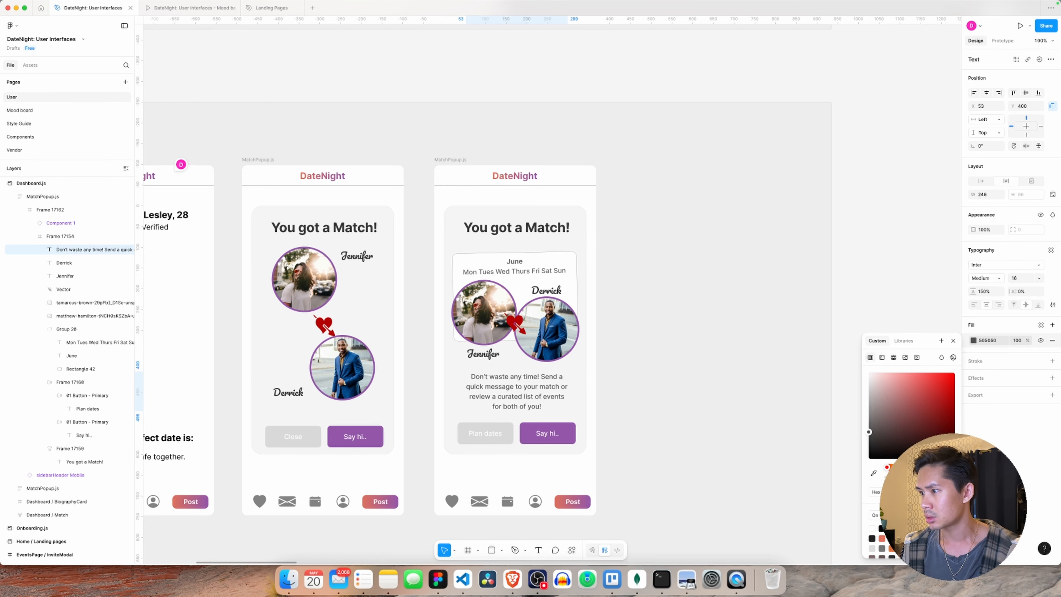
pyautogui.press('Escape')
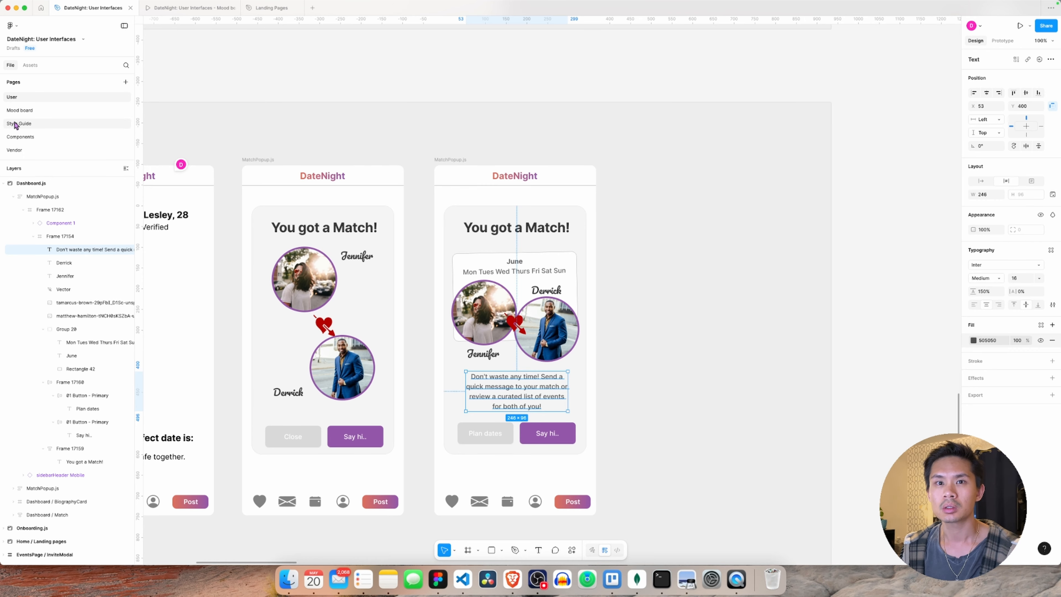
# Step: Check the style guide's dark text colour and set the message text's fill to 2D2D2D
pyautogui.click(14, 124)
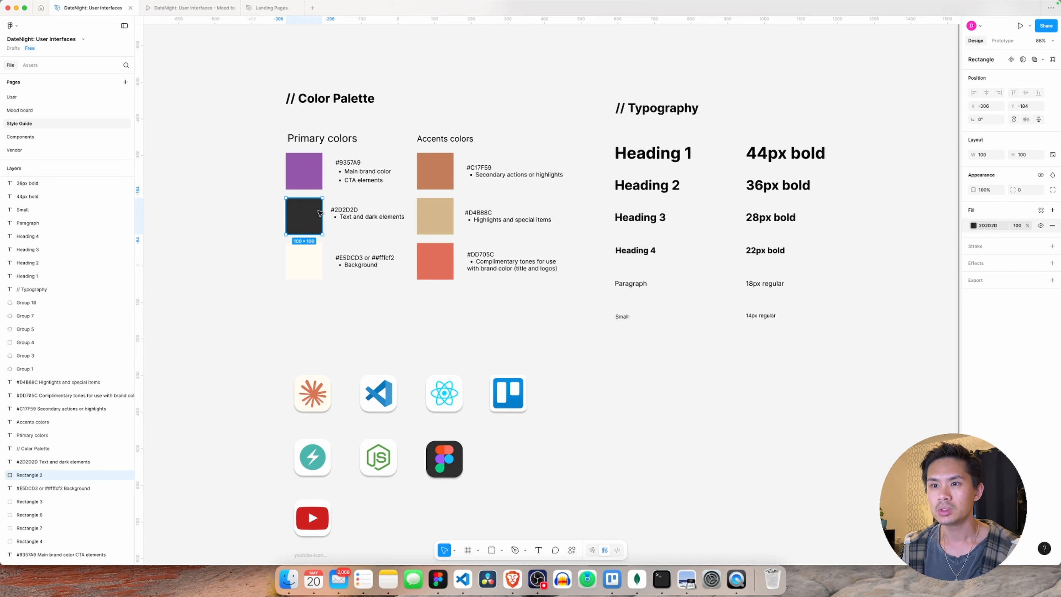
pyautogui.click(23, 98)
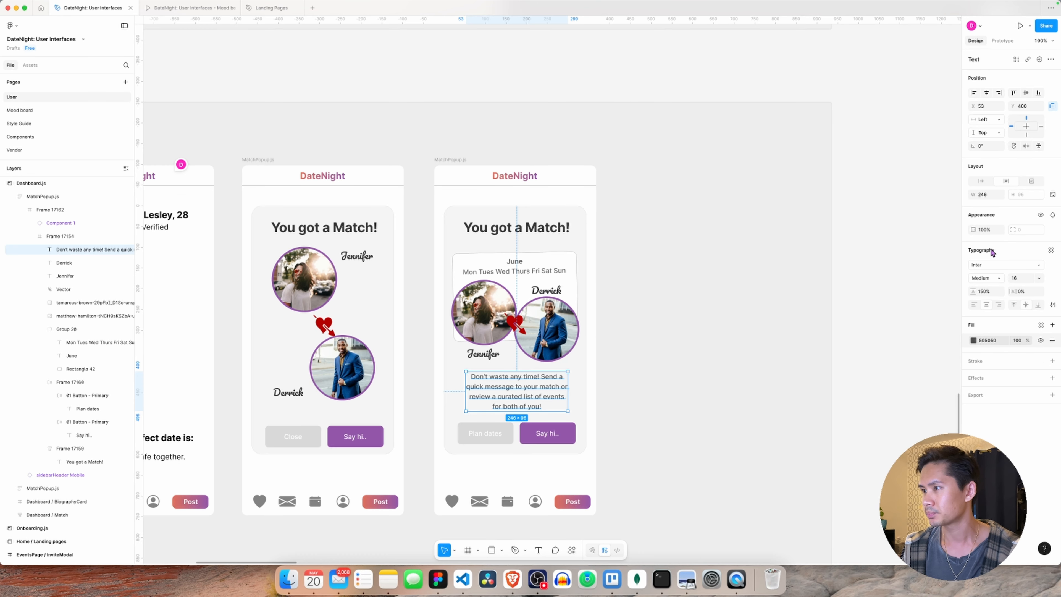
pyautogui.click(991, 341)
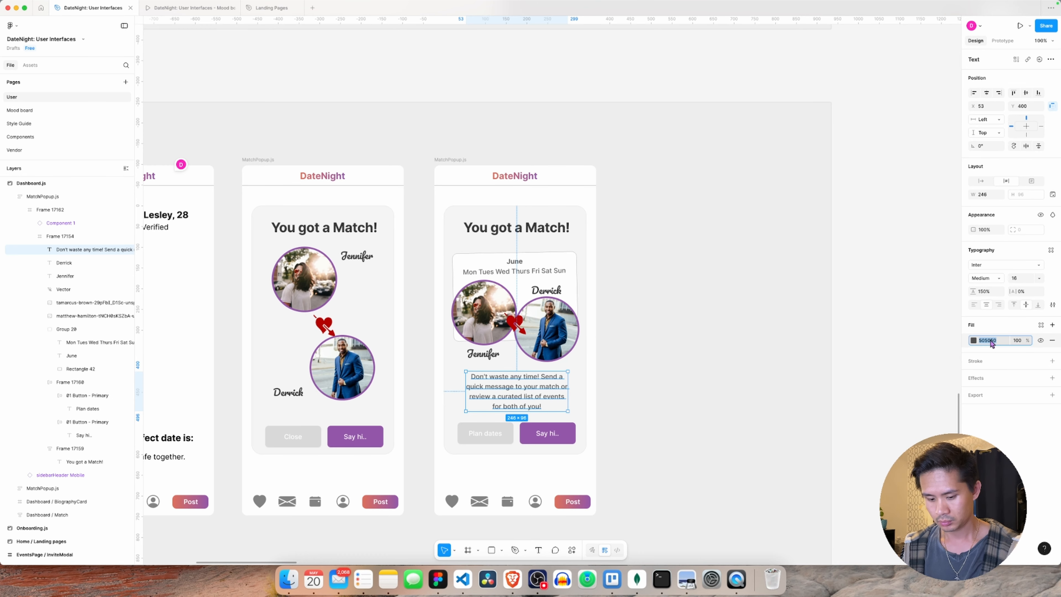
pyautogui.write('2d2d2d')
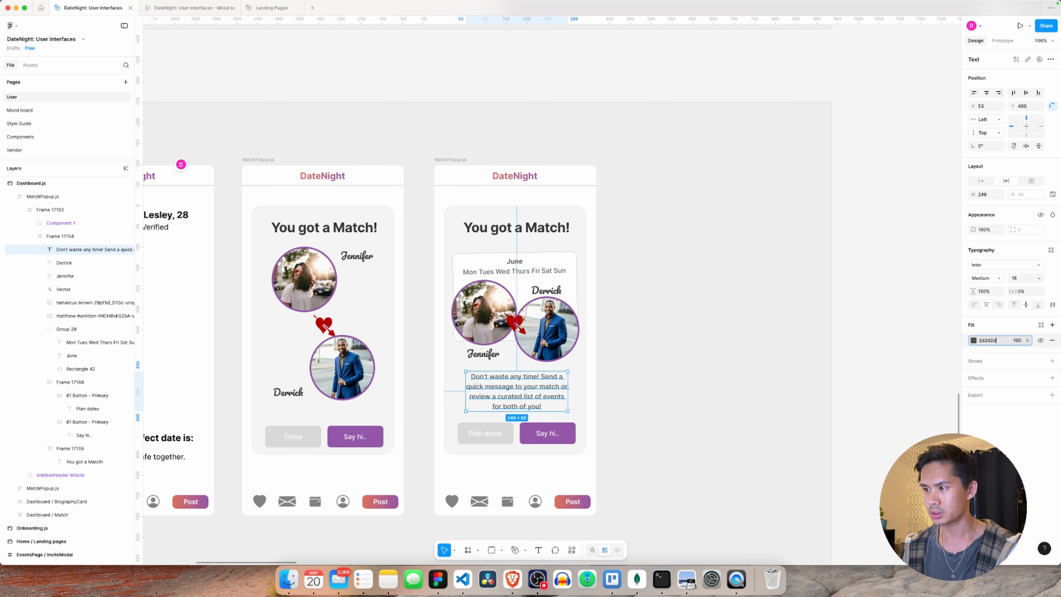
pyautogui.press('Return')
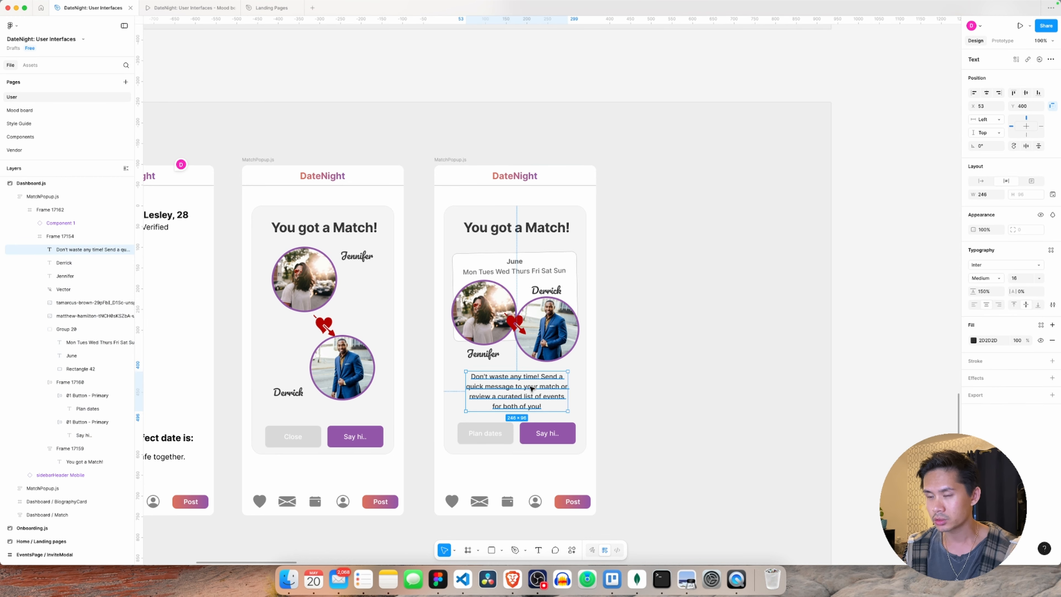
# Step: Change the message text's font weight to Regular
pyautogui.click(990, 279)
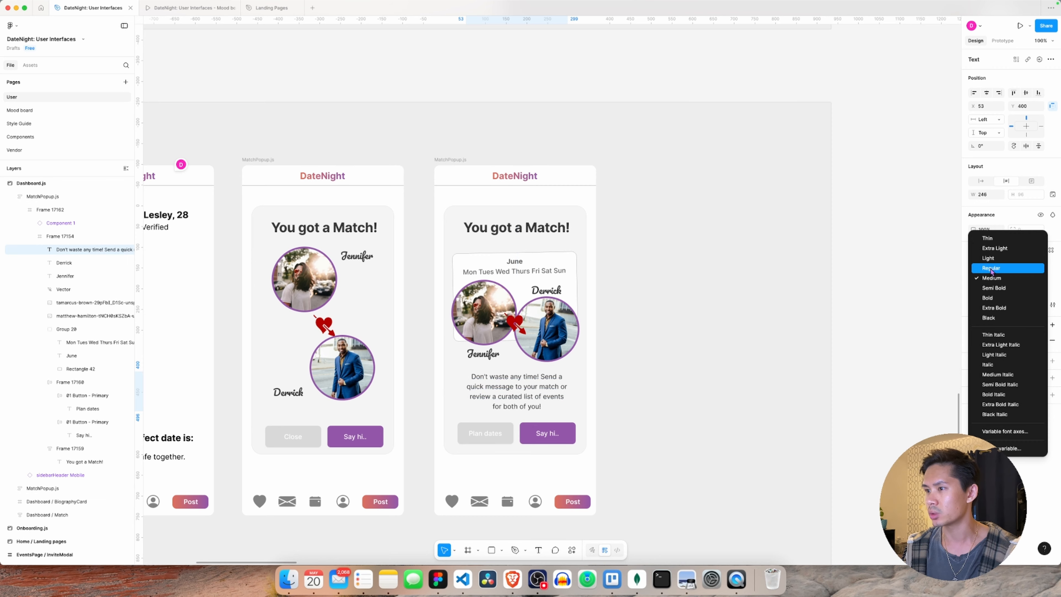
pyautogui.click(988, 274)
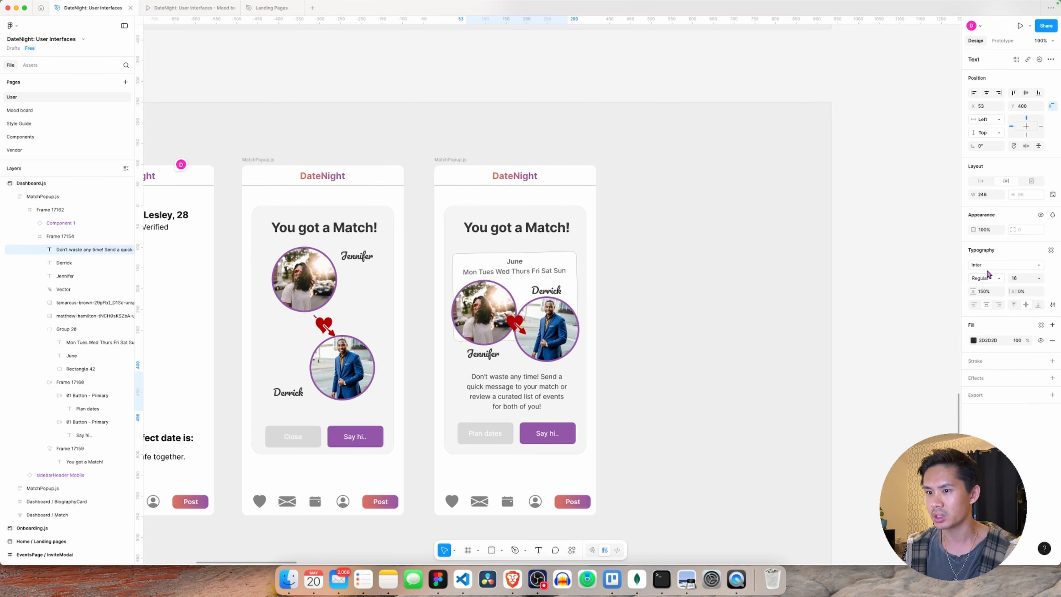
pyautogui.click(679, 408)
pyautogui.scroll(3, 622, 306)
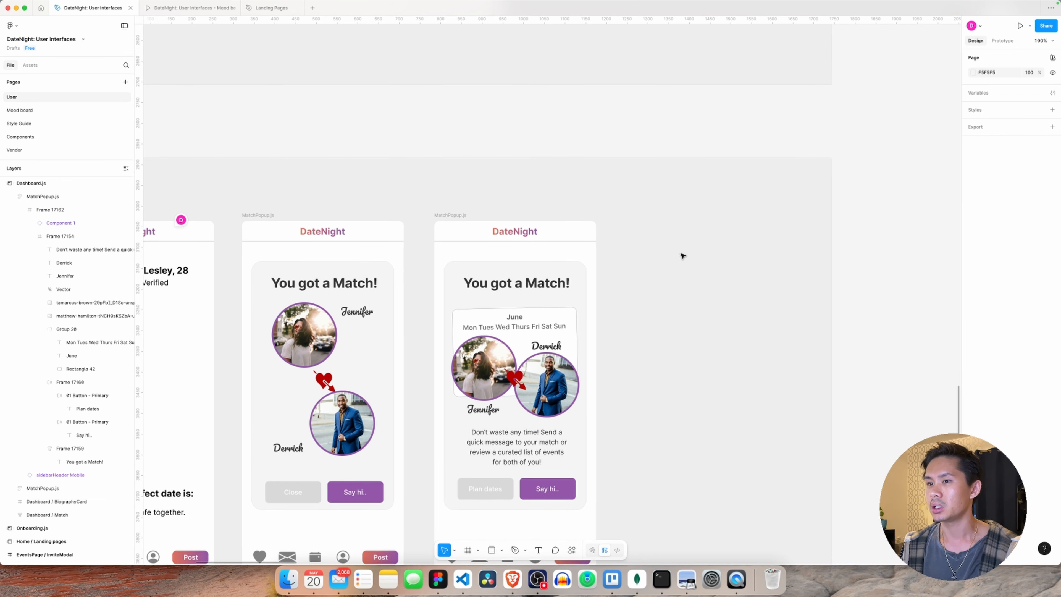
pyautogui.scroll(-4, 682, 254)
# Step: Add a layout grid to the redesigned MatchPopup.js frame
pyautogui.click(447, 148)
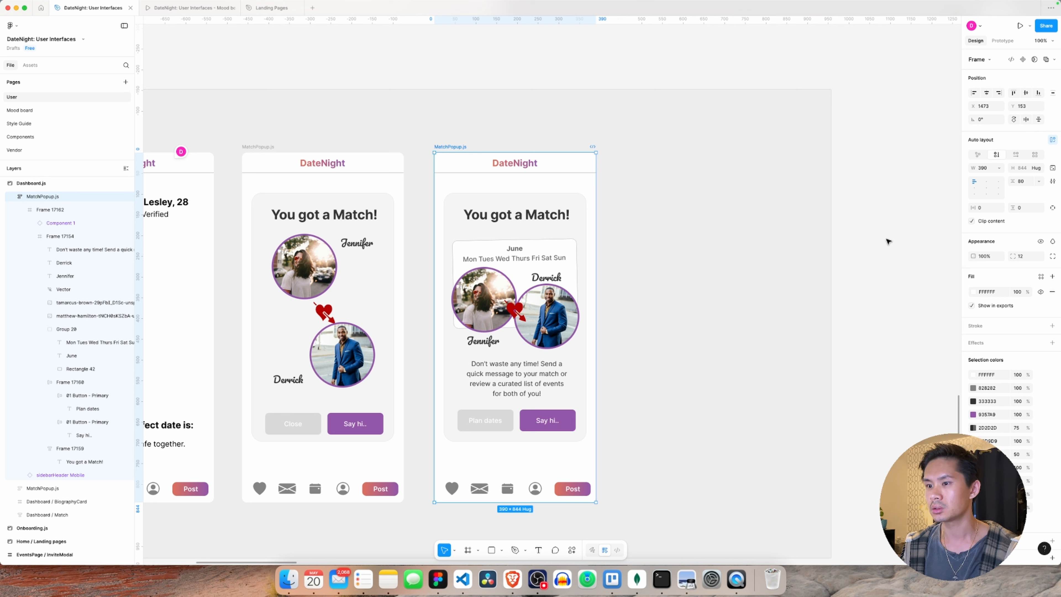
pyautogui.doubleClick(452, 209)
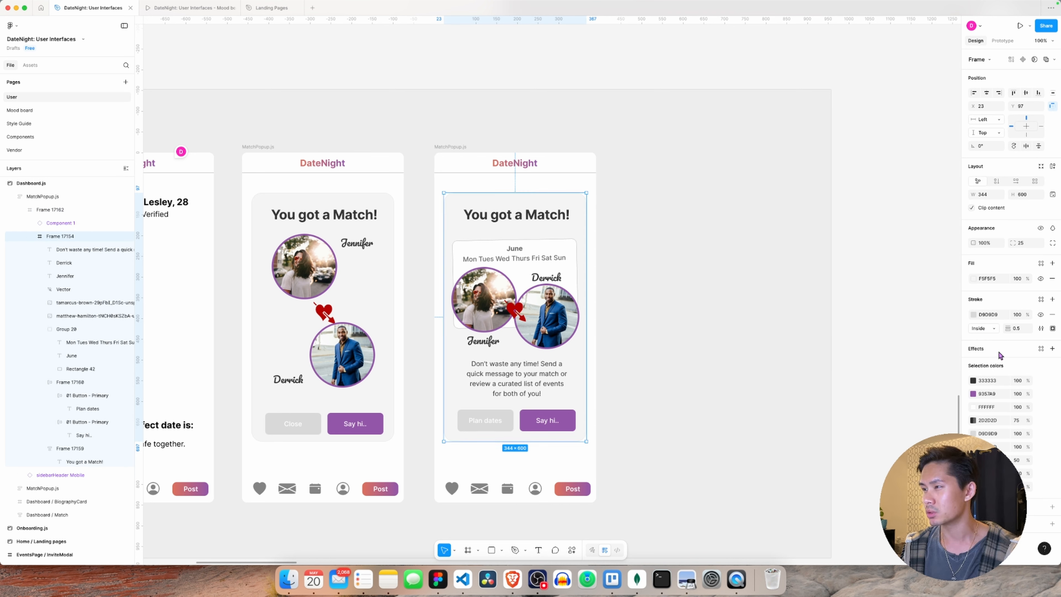
pyautogui.click(453, 148)
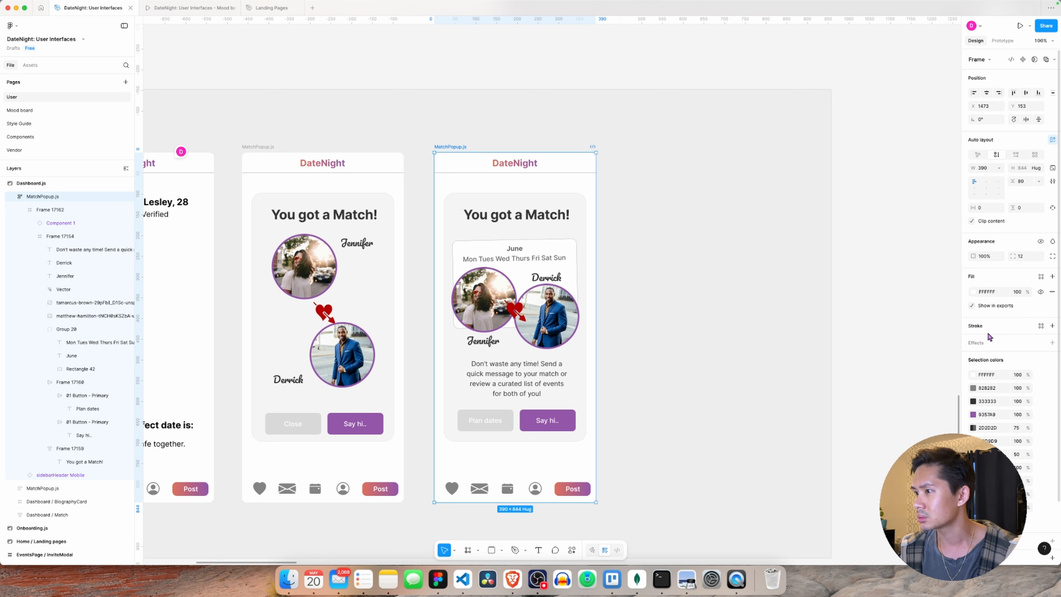
pyautogui.scroll(-3, 997, 362)
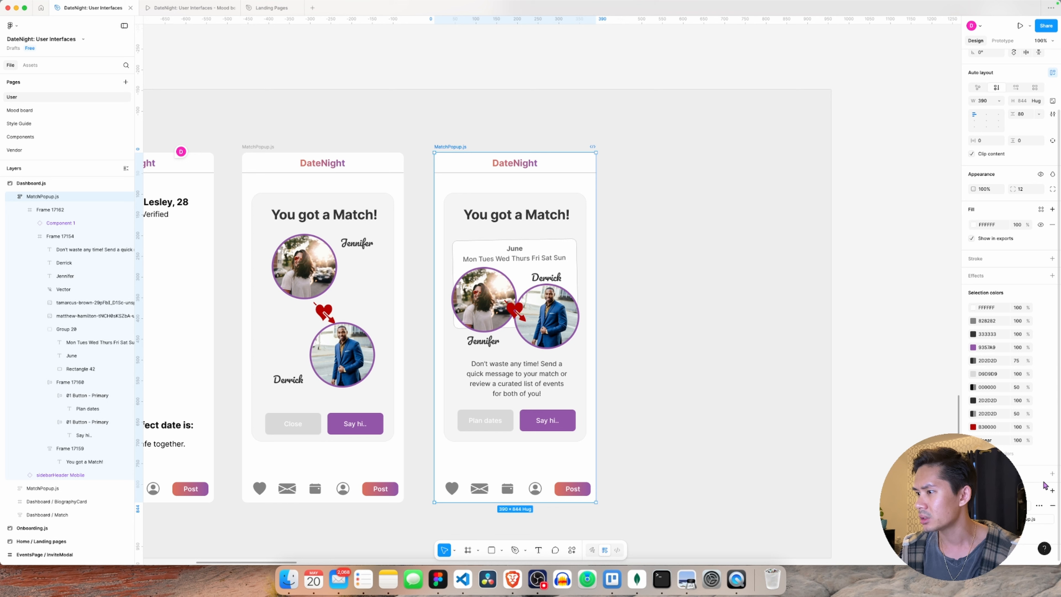
pyautogui.click(1051, 474)
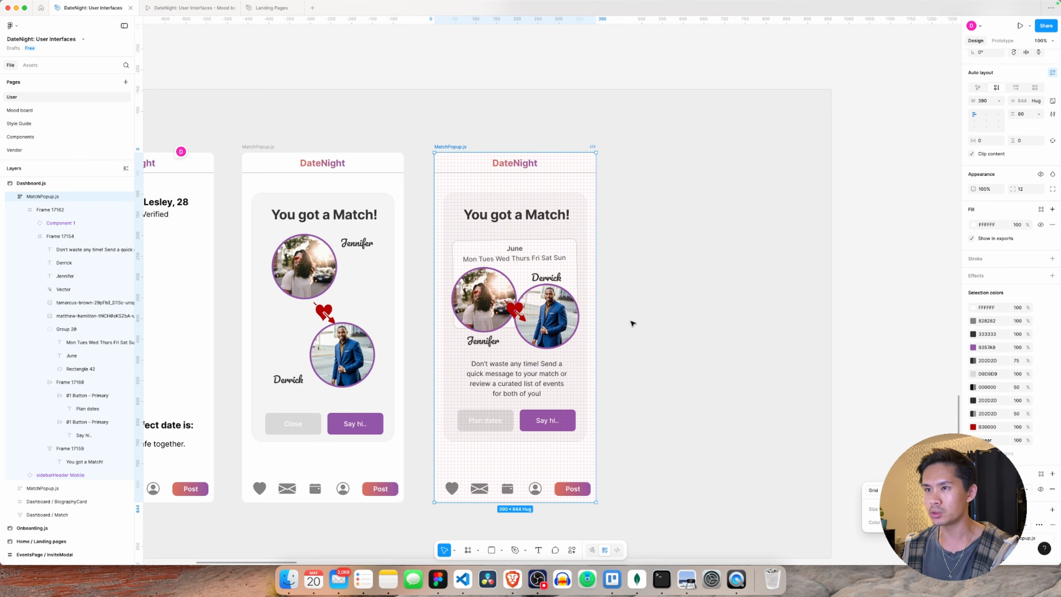
# Step: Move the 16 × 16 orange square out of the Rulers section to beside the redesigned MatchPopup.js frame
pyautogui.scroll(-3, 632, 322)
pyautogui.press('super+equal')
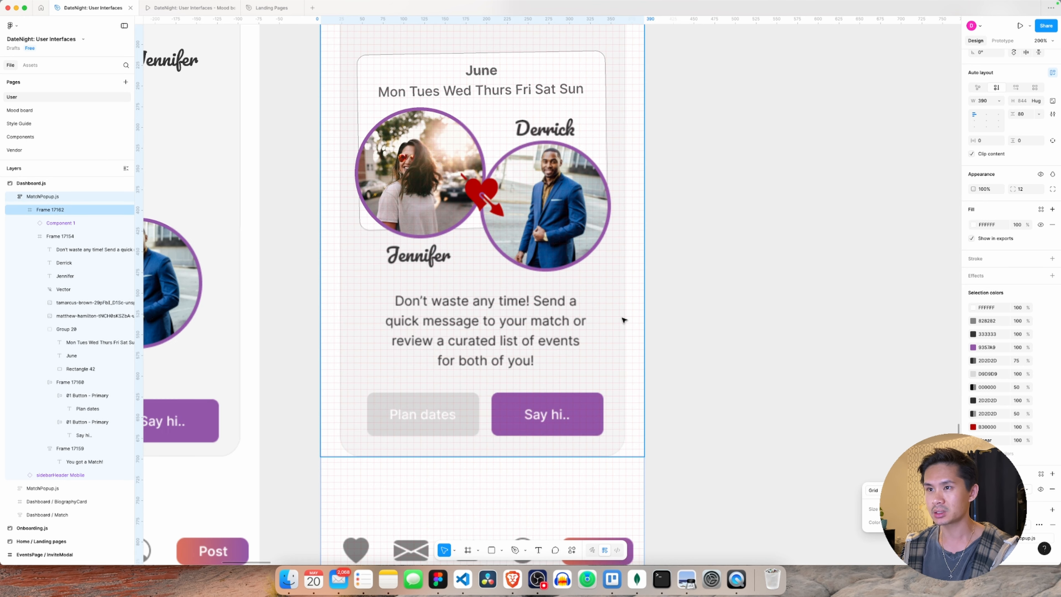
pyautogui.scroll(6, 529, 285)
pyautogui.scroll(-1, 530, 284)
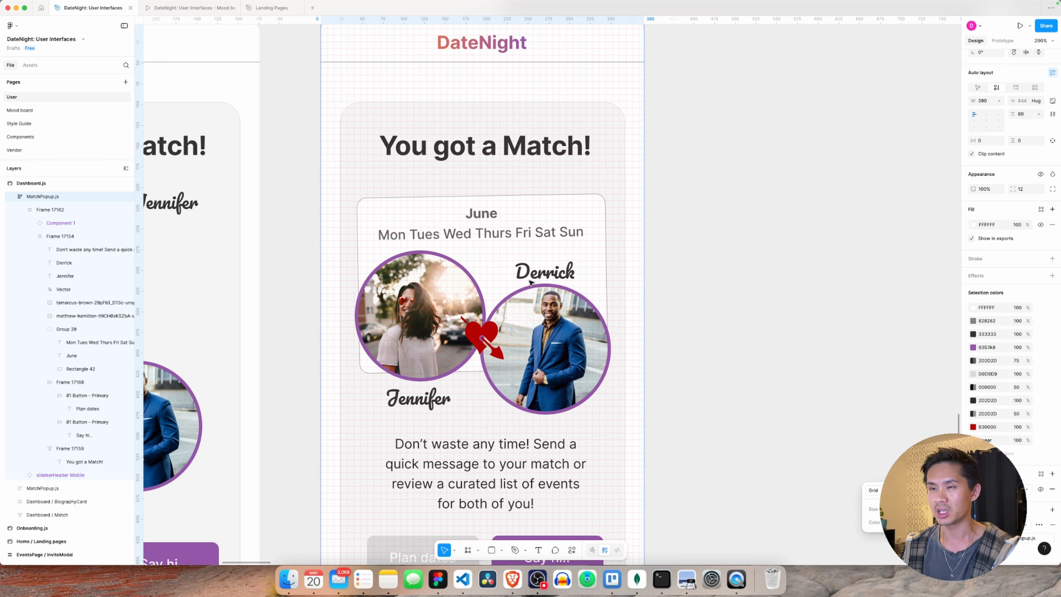
pyautogui.scroll(-1, 530, 283)
pyautogui.scroll(5, 529, 286)
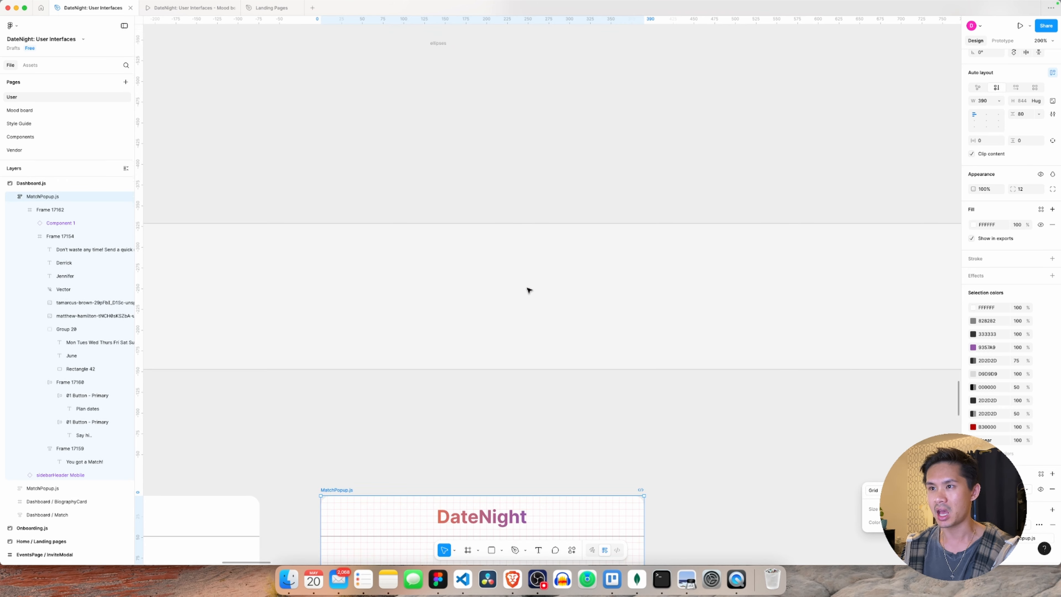
pyautogui.scroll(-10, 528, 287)
pyautogui.scroll(5, 529, 290)
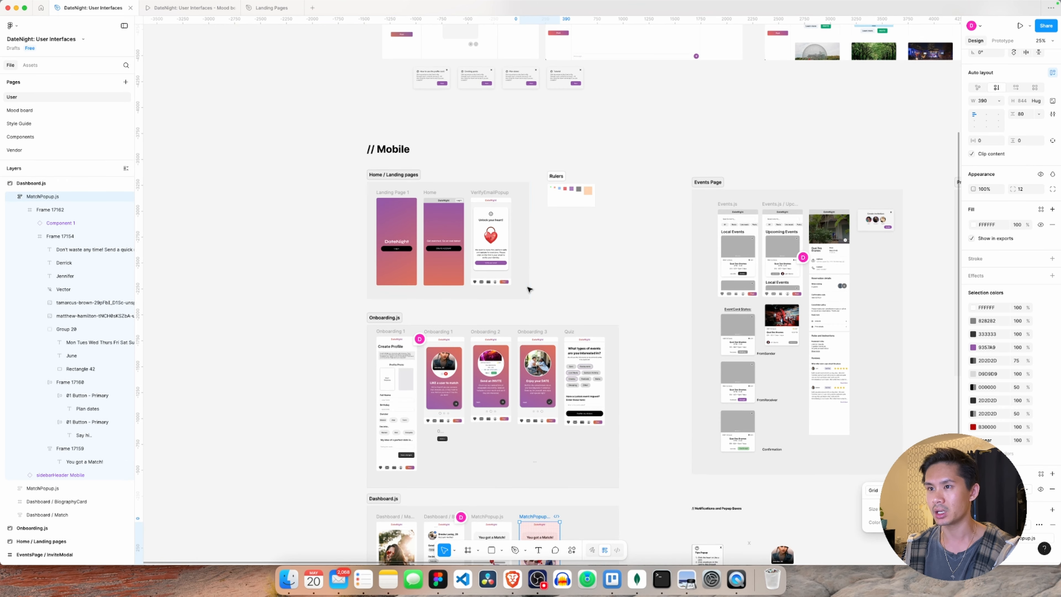
pyautogui.click(569, 236)
pyautogui.hotkey('shift', '2')
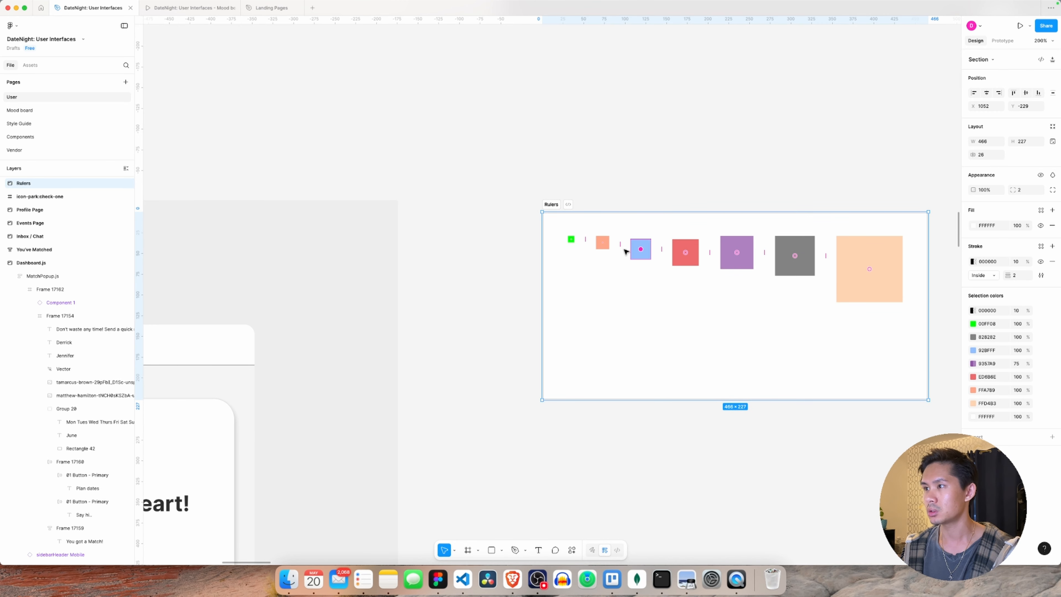
pyautogui.click(602, 243)
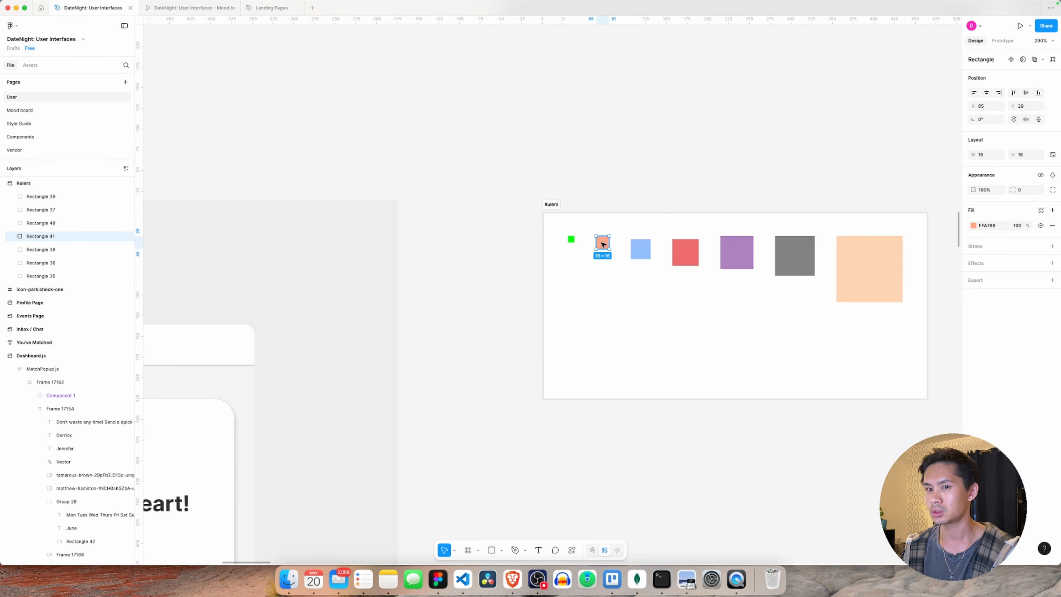
pyautogui.moveTo(602, 244); pyautogui.dragTo(560, 460)
pyautogui.press('-')
pyautogui.press('-')
pyautogui.press('-')
pyautogui.press('-')
pyautogui.hotkey('shift', '0')
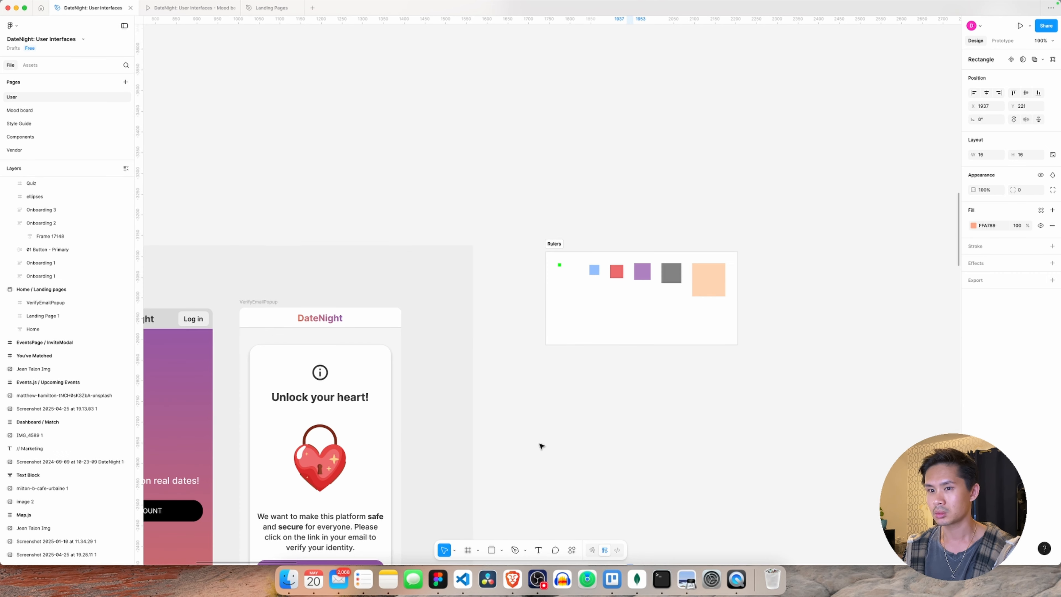
# Step: Place the 16 × 16 square against the frame's right edge at X 374, Y 120 and widen the card to 351 to meet it
pyautogui.scroll(-10, 540, 438)
pyautogui.scroll(-15, 518, 432)
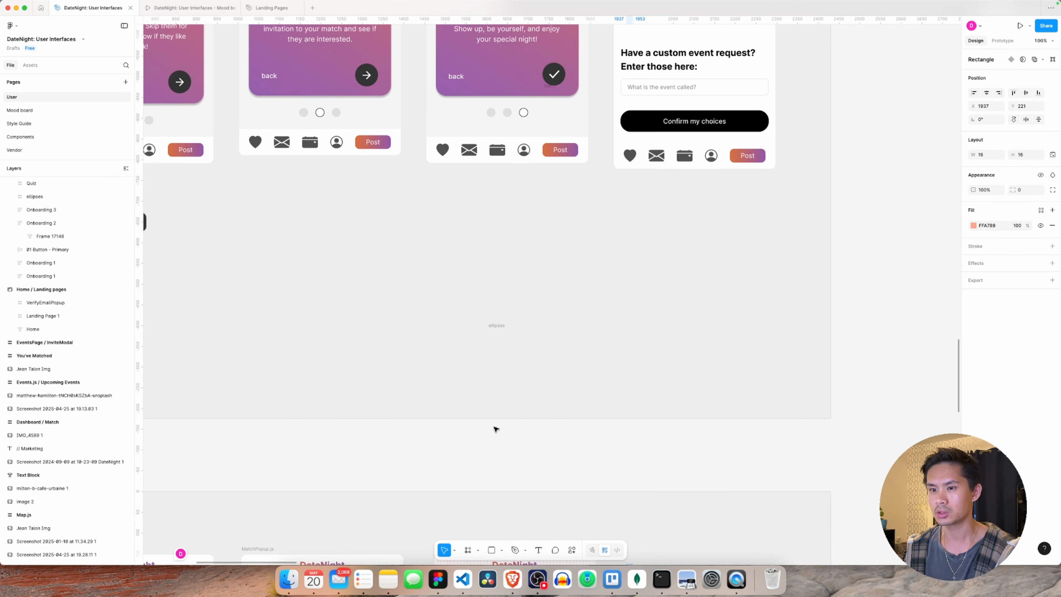
pyautogui.scroll(-1, 580, 414)
pyautogui.press('+')
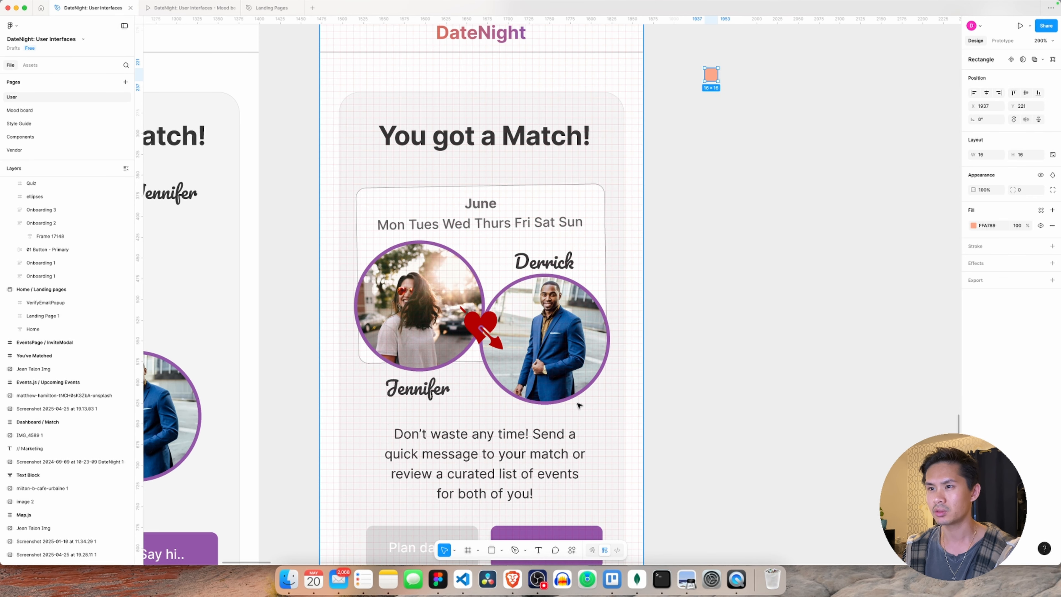
pyautogui.scroll(3, 578, 405)
pyautogui.scroll(1, 579, 406)
pyautogui.scroll(-1, 578, 405)
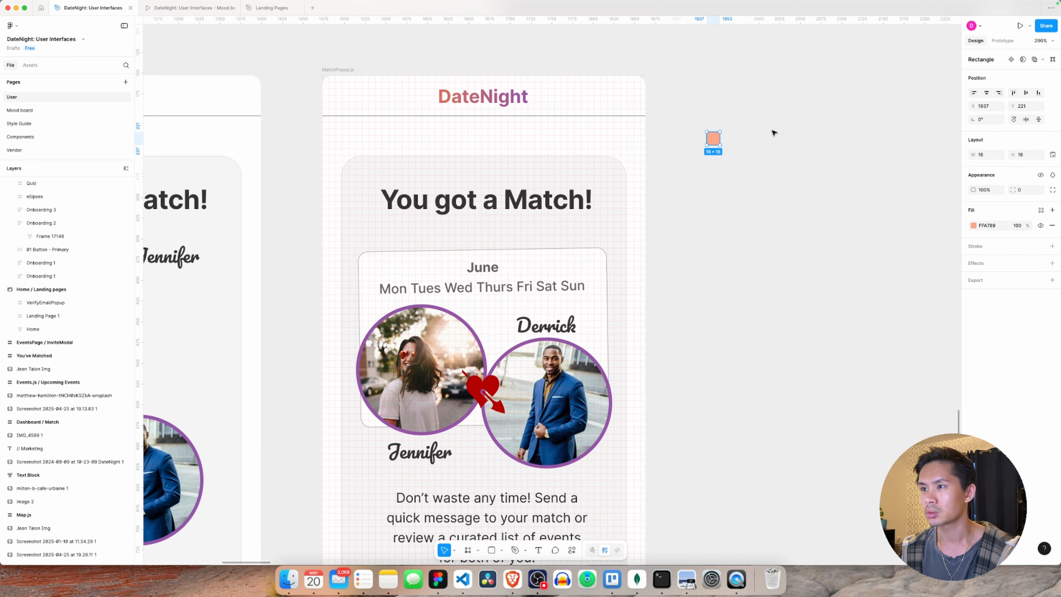
pyautogui.moveTo(715, 139); pyautogui.dragTo(640, 182)
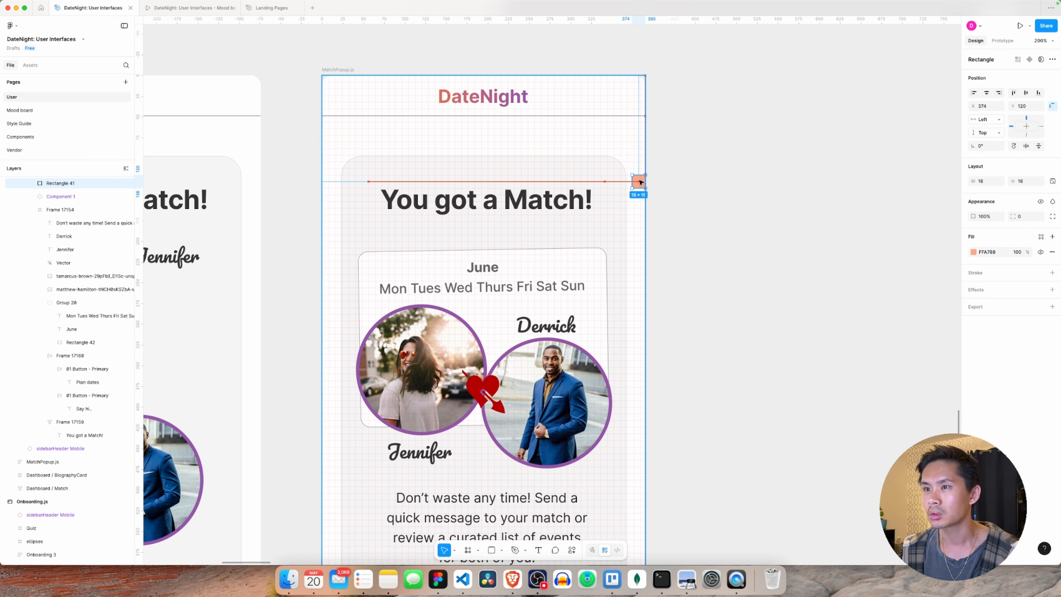
pyautogui.click(630, 184)
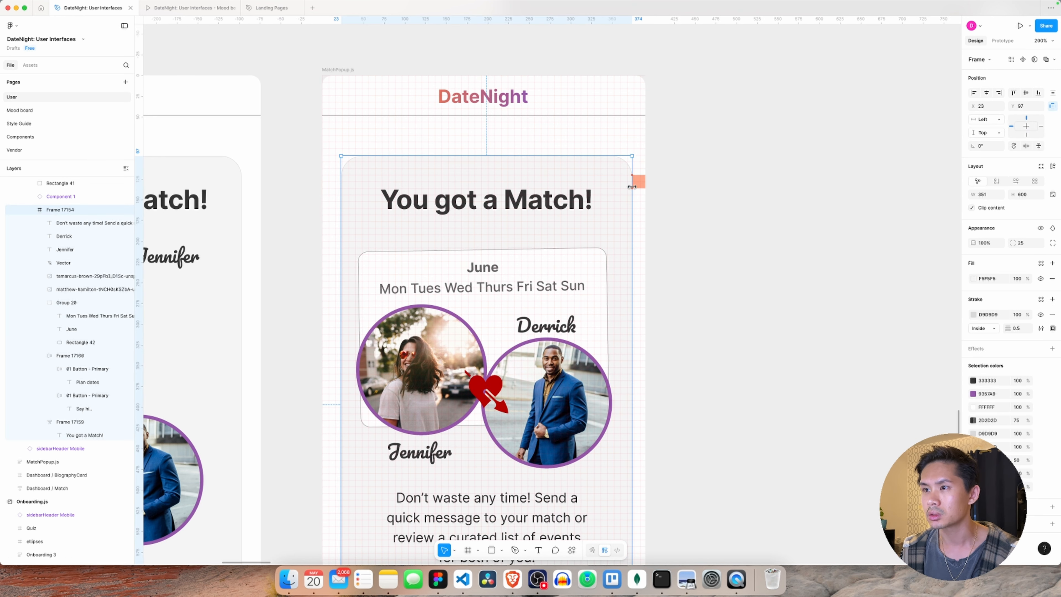
# Step: Move the 16 × 16 square against the frame's left edge and extend the card's left side to meet it
pyautogui.moveTo(636, 183); pyautogui.dragTo(336, 184)
pyautogui.click(344, 188)
pyautogui.click(684, 262)
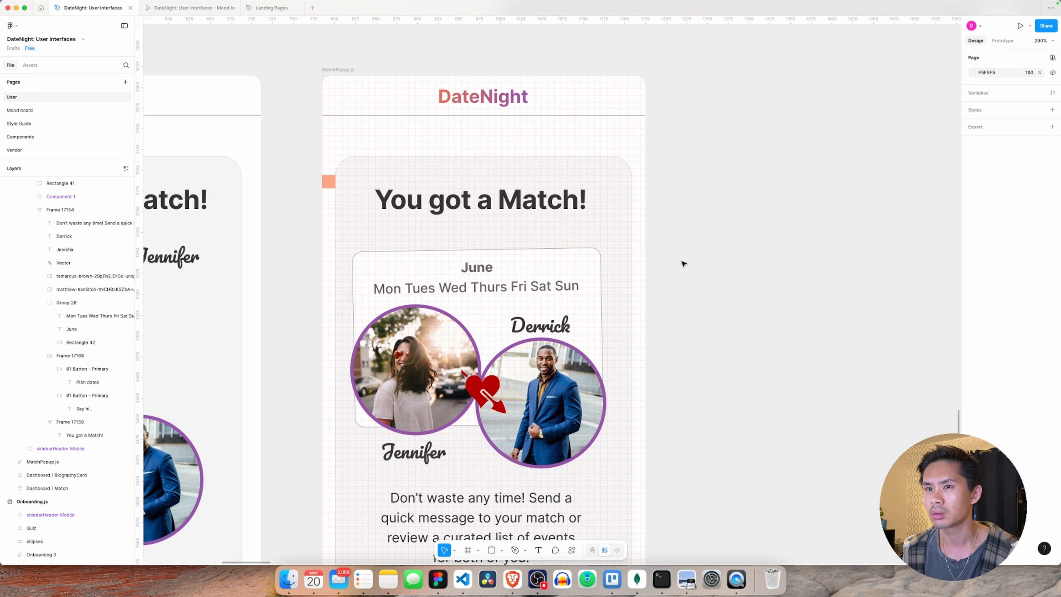
# Step: Move the 16 × 16 square inside the card against its right edge, just above the buttons at X 342, Y 485
pyautogui.scroll(-4, 687, 263)
pyautogui.click(329, 82)
pyautogui.moveTo(328, 82); pyautogui.dragTo(625, 465)
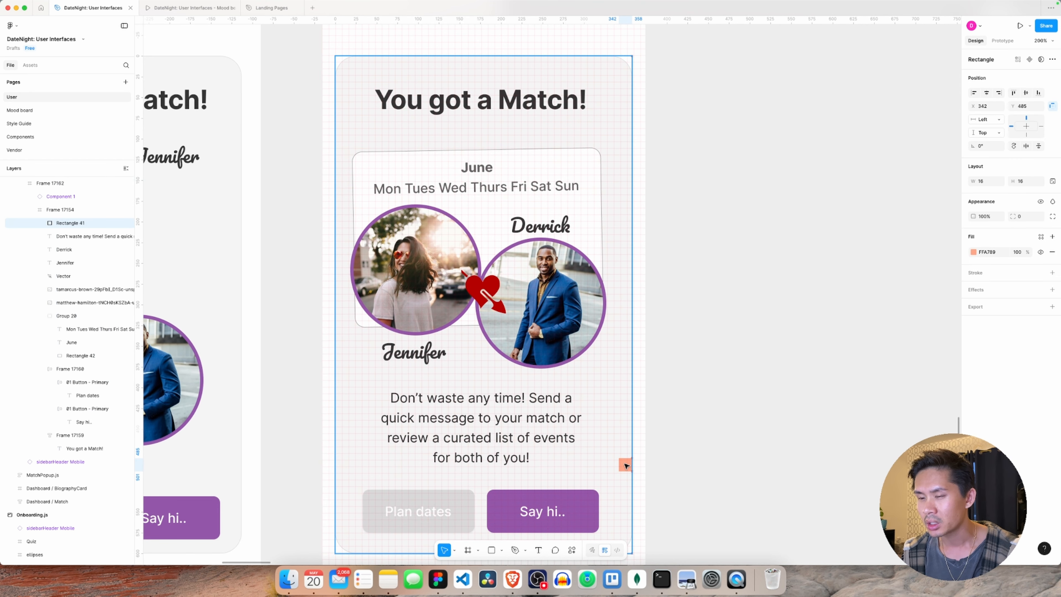
pyautogui.scroll(-3, 617, 371)
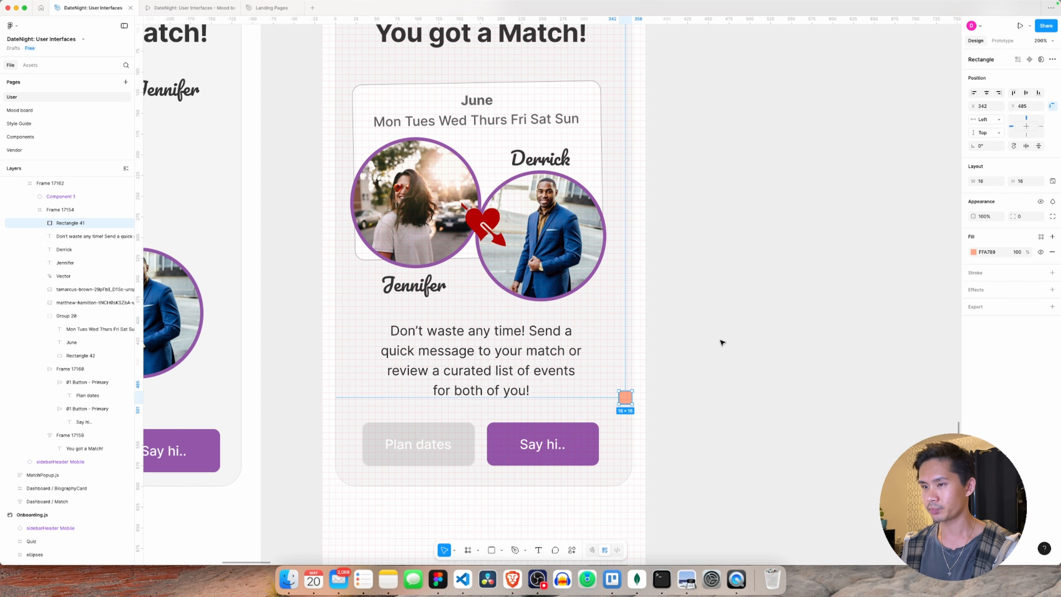
# Step: Bring the 32 × 32 red square from the Rulers section to beside the redesigned MatchPopup.js frame at X 1937, Y 724
pyautogui.scroll(-10, 721, 341)
pyautogui.scroll(10, 720, 339)
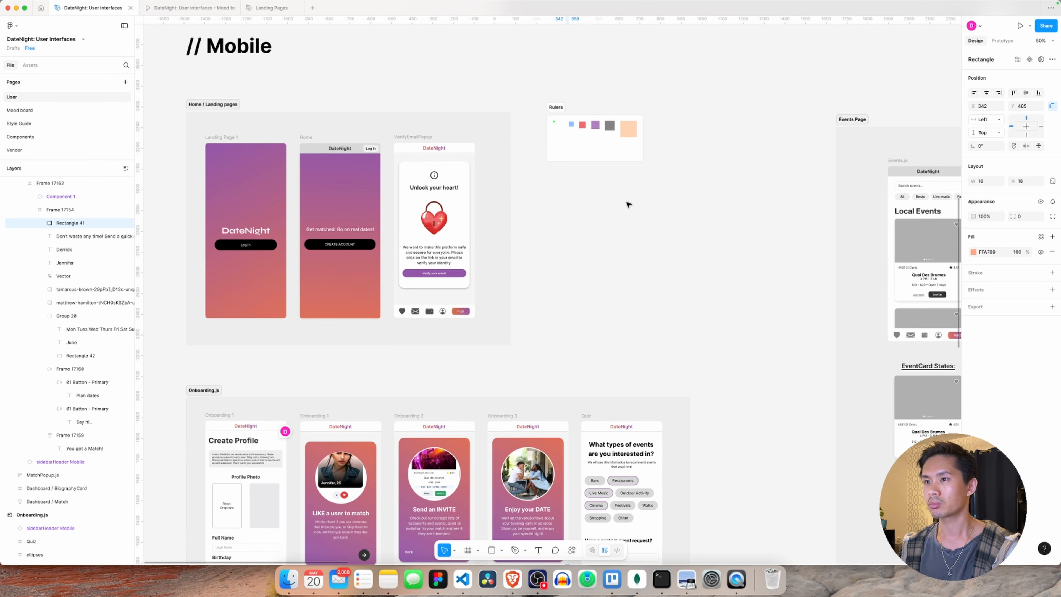
pyautogui.click(585, 125)
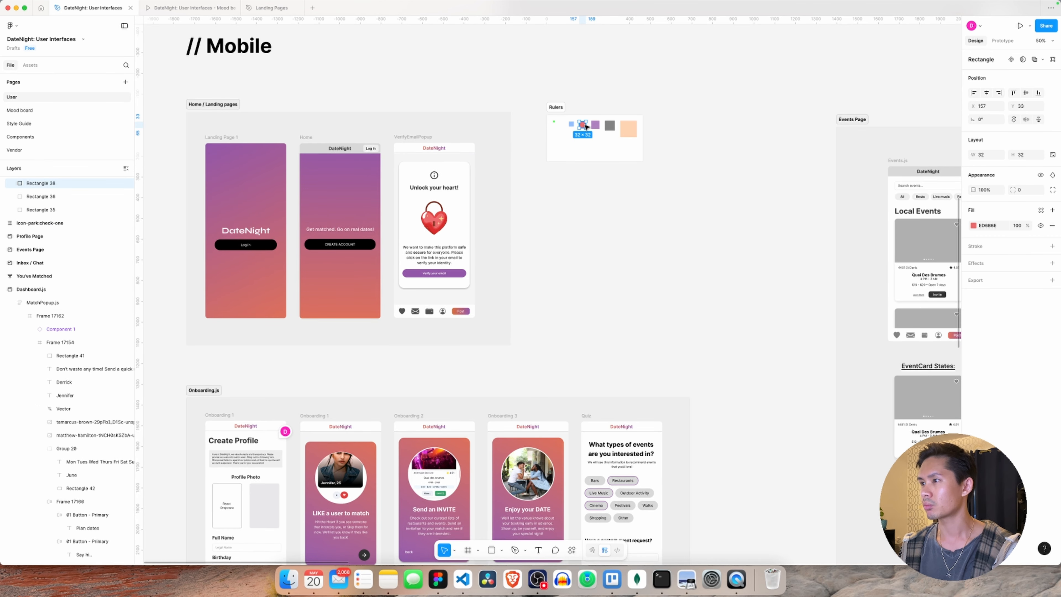
pyautogui.moveTo(584, 126); pyautogui.dragTo(564, 431)
pyautogui.scroll(-5, 731, 499)
pyautogui.press('super+0')
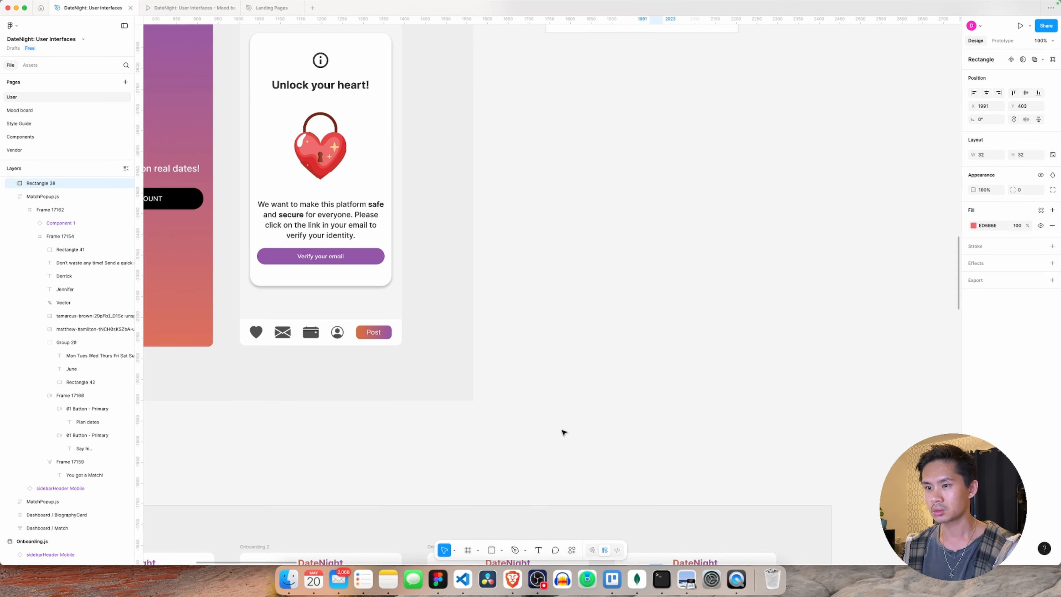
pyautogui.scroll(-6, 564, 430)
pyautogui.scroll(-20, 564, 433)
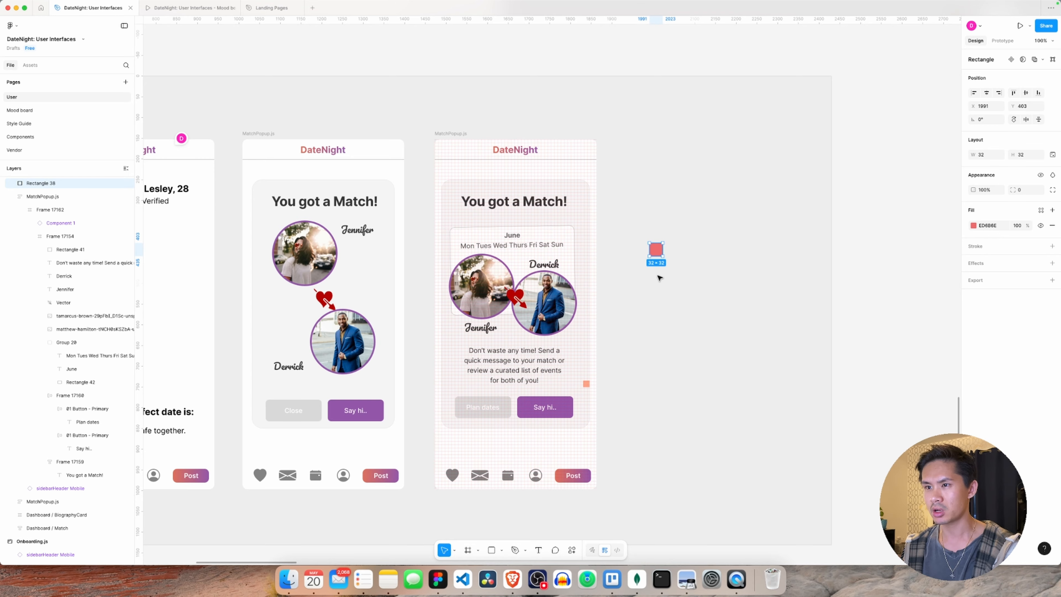
pyautogui.moveTo(655, 251); pyautogui.dragTo(633, 385)
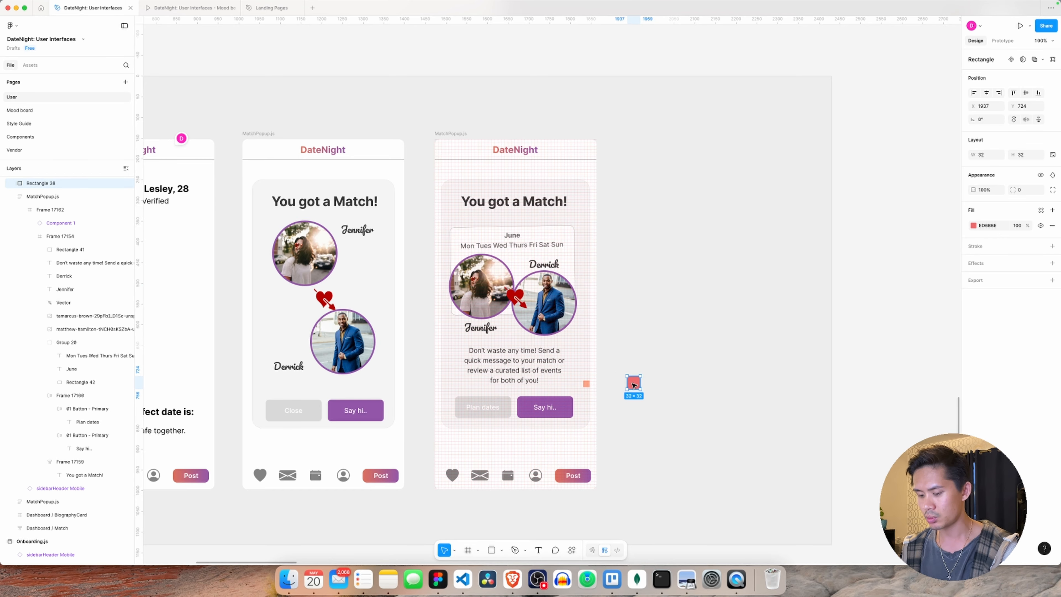
# Step: Place the 32 × 32 red square inside the card against its right edge at X 326, Y 400, beside the message text
pyautogui.scroll(5, 633, 385)
pyautogui.scroll(-10, 633, 384)
pyautogui.press('-')
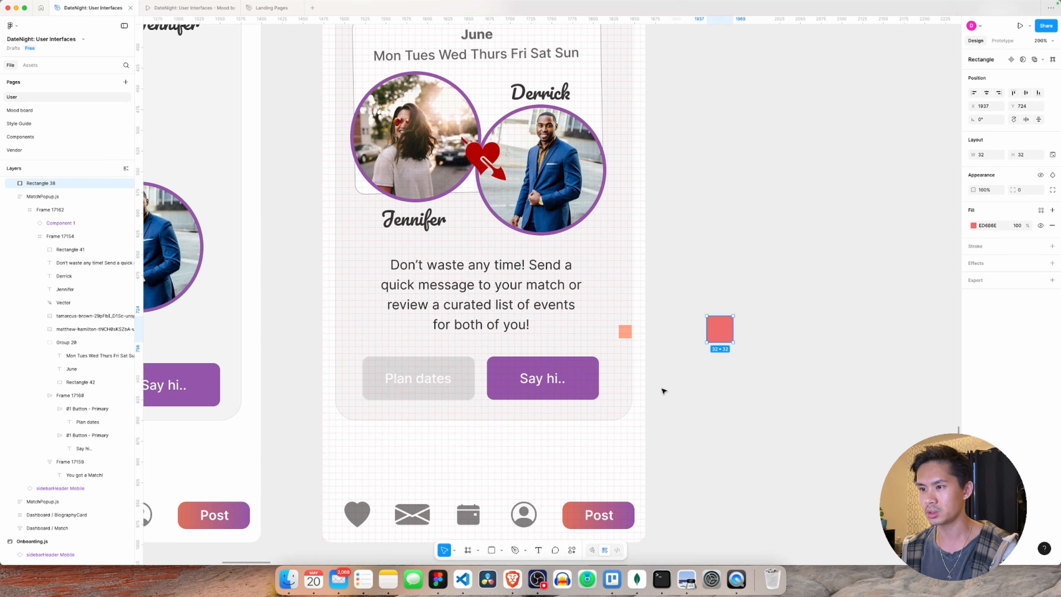
pyautogui.moveTo(724, 332); pyautogui.dragTo(622, 271)
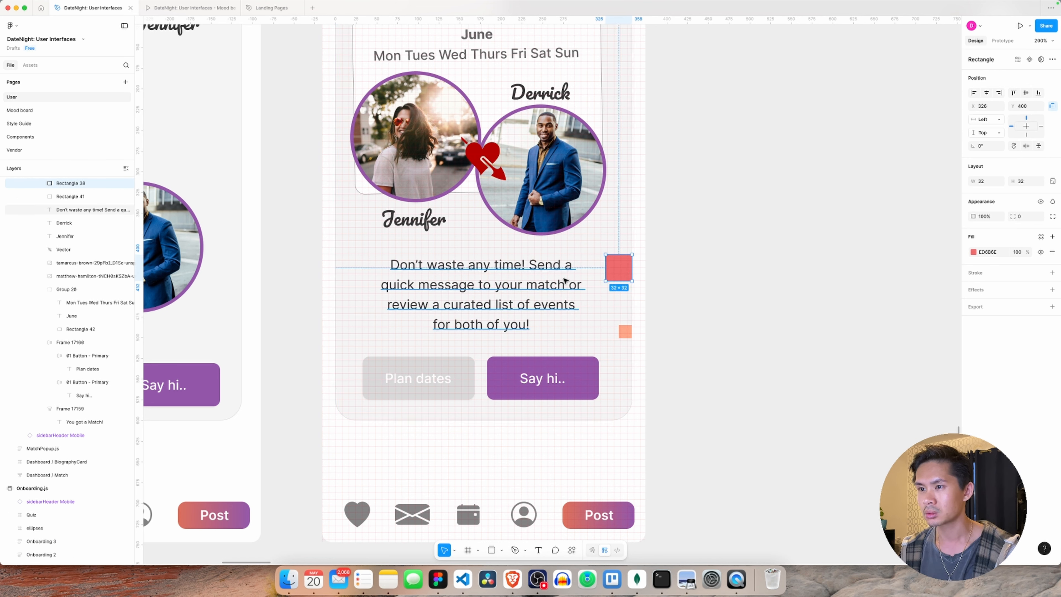
# Step: Using the 32 px red square as a spacer, stretch the message text to X 32 and 294 wide, leaving equal margins on both sides of the card
pyautogui.click(554, 279)
pyautogui.moveTo(583, 273); pyautogui.dragTo(351, 275)
pyautogui.click(617, 274)
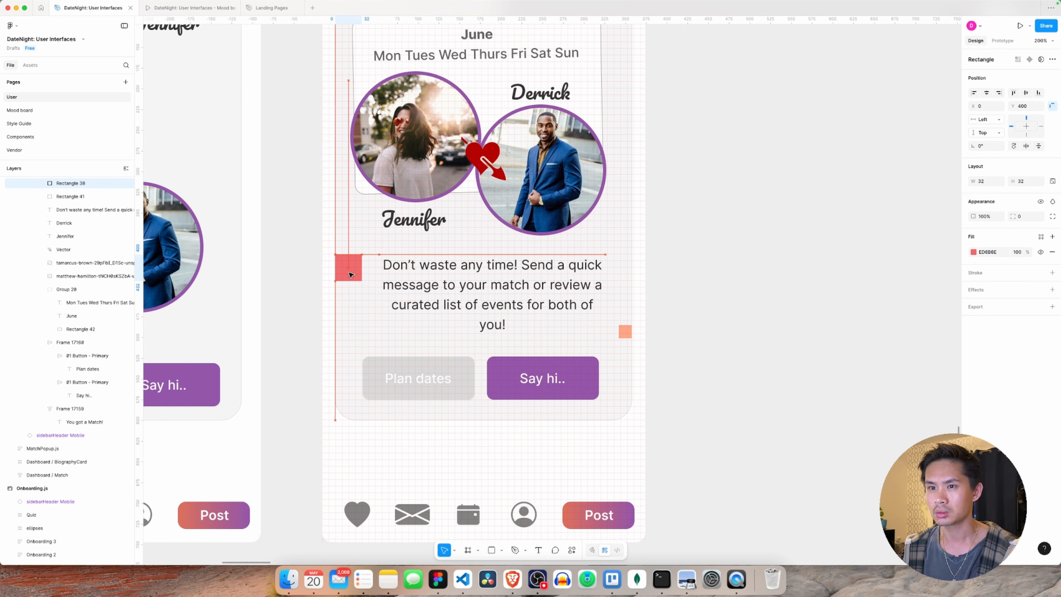
pyautogui.click(420, 279)
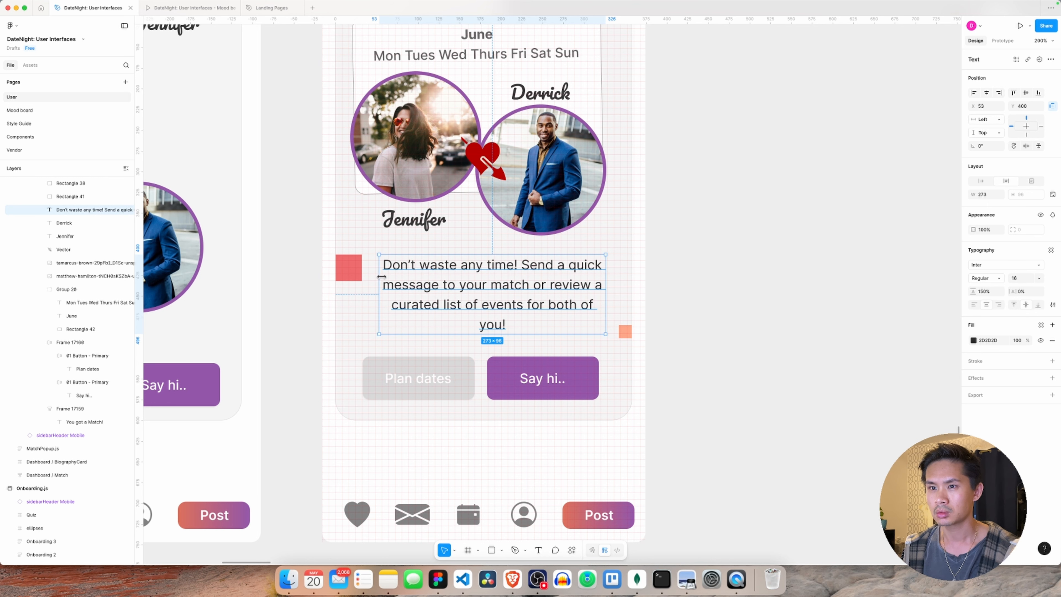
pyautogui.moveTo(380, 276); pyautogui.dragTo(361, 274)
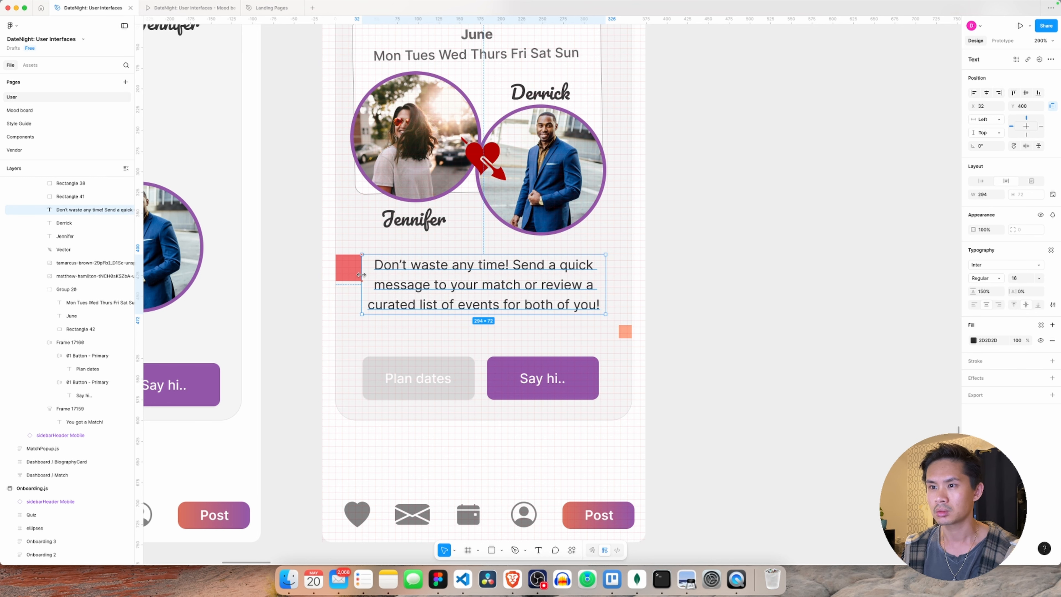
pyautogui.click(731, 312)
# Step: Move the red square to the card's left edge beside Plan dates at X 0, Y 523, and widen the button row to match the message text
pyautogui.click(358, 269)
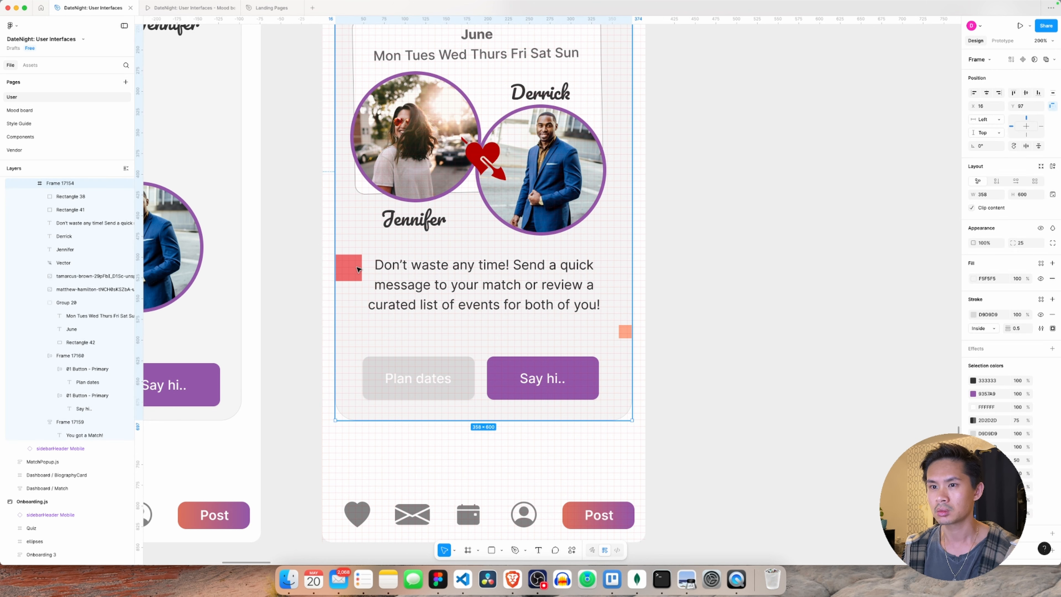
pyautogui.moveTo(357, 270); pyautogui.dragTo(362, 369)
pyautogui.click(597, 378)
pyautogui.press('super+equal')
pyautogui.scroll(-3, 421, 372)
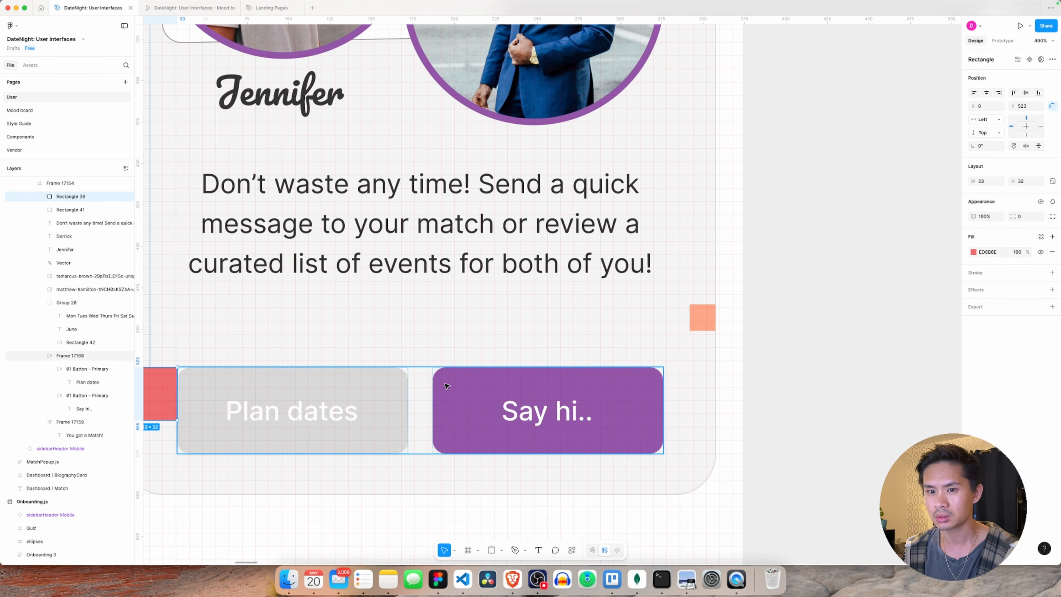
pyautogui.hotkey('shift', '0')
pyautogui.click(729, 315)
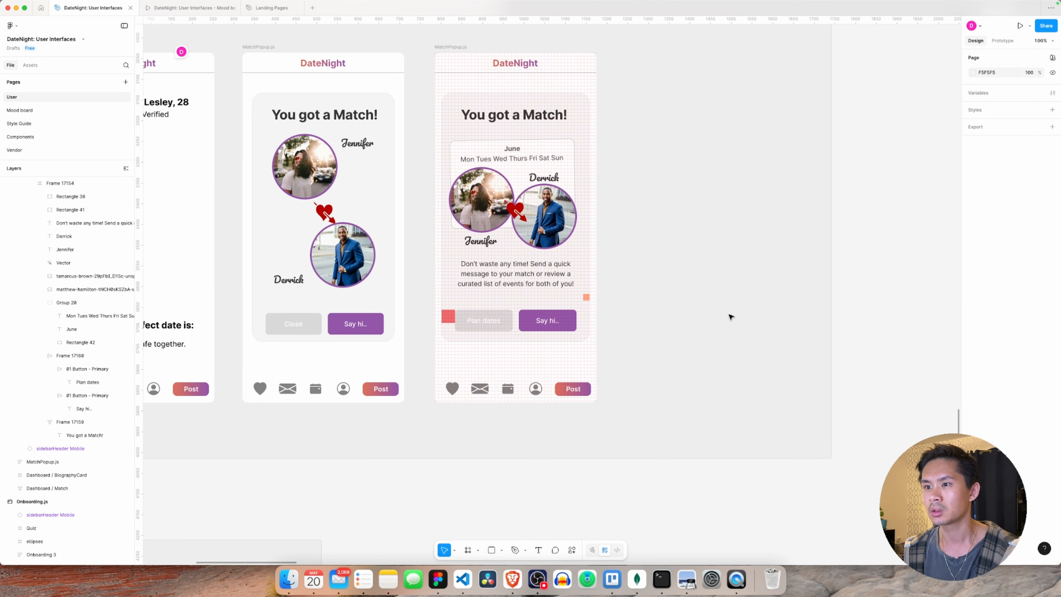
pyautogui.click(729, 314)
# Step: Move the 16 × 16 orange square and the red ruler square out of the card, past the redesigned frame's right side
pyautogui.click(586, 298)
pyautogui.doubleClick(586, 298)
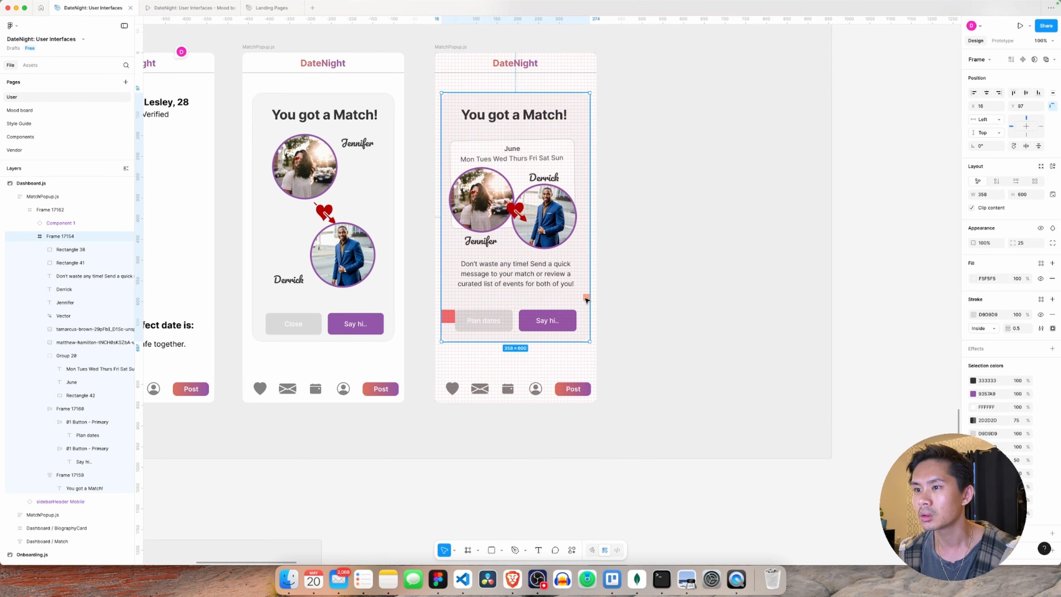
pyautogui.doubleClick(586, 298)
pyautogui.doubleClick(586, 298)
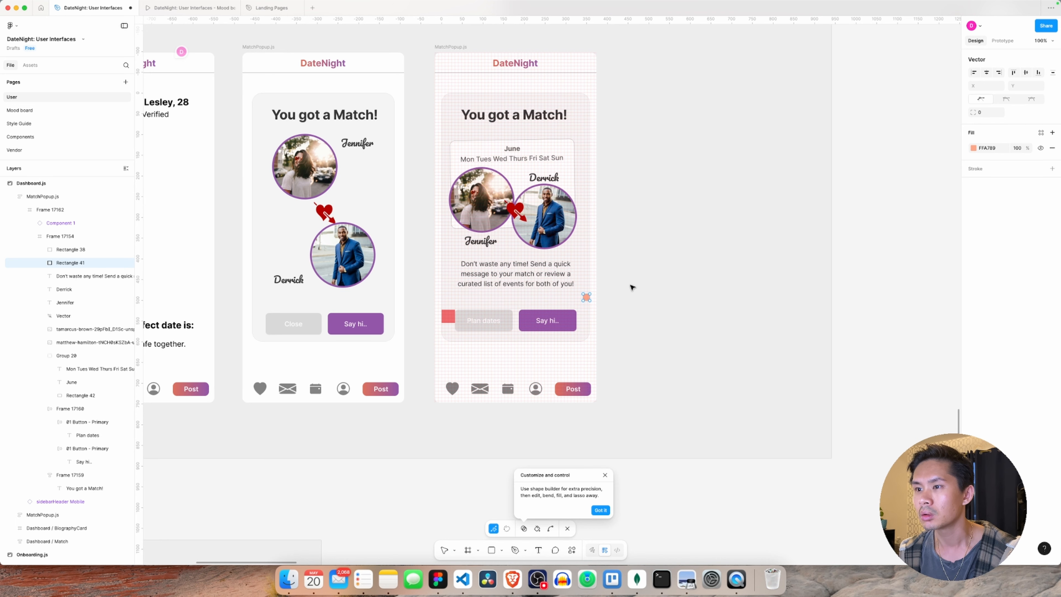
pyautogui.click(605, 475)
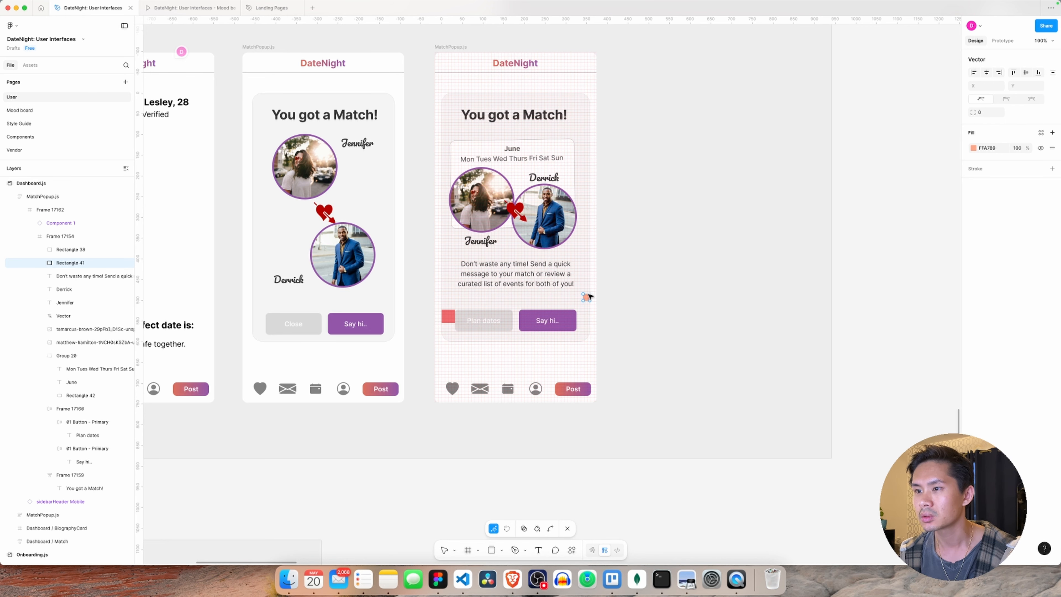
pyautogui.press('super+equal')
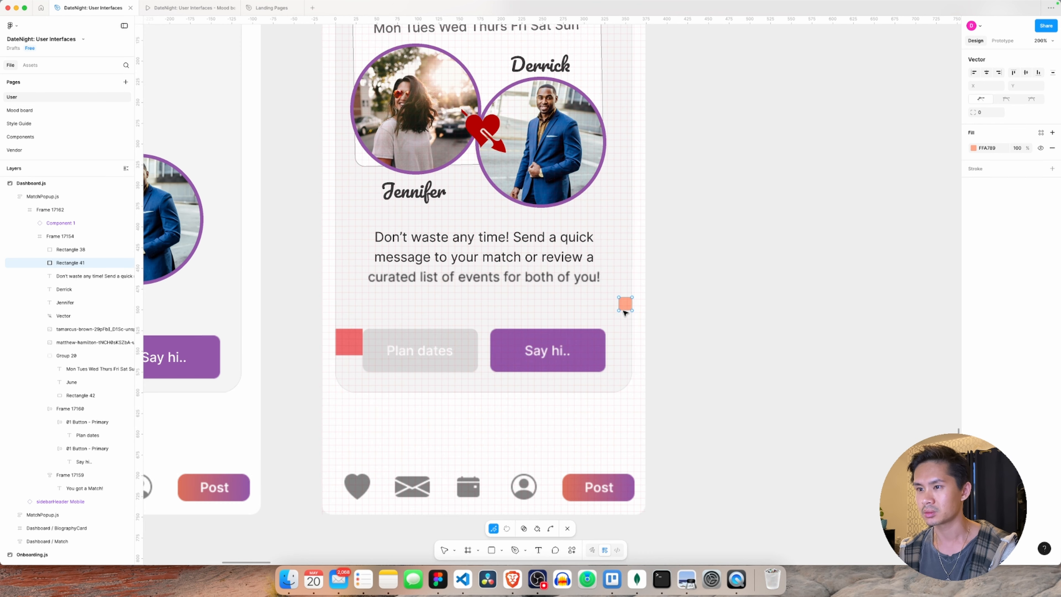
pyautogui.moveTo(627, 304); pyautogui.dragTo(677, 291)
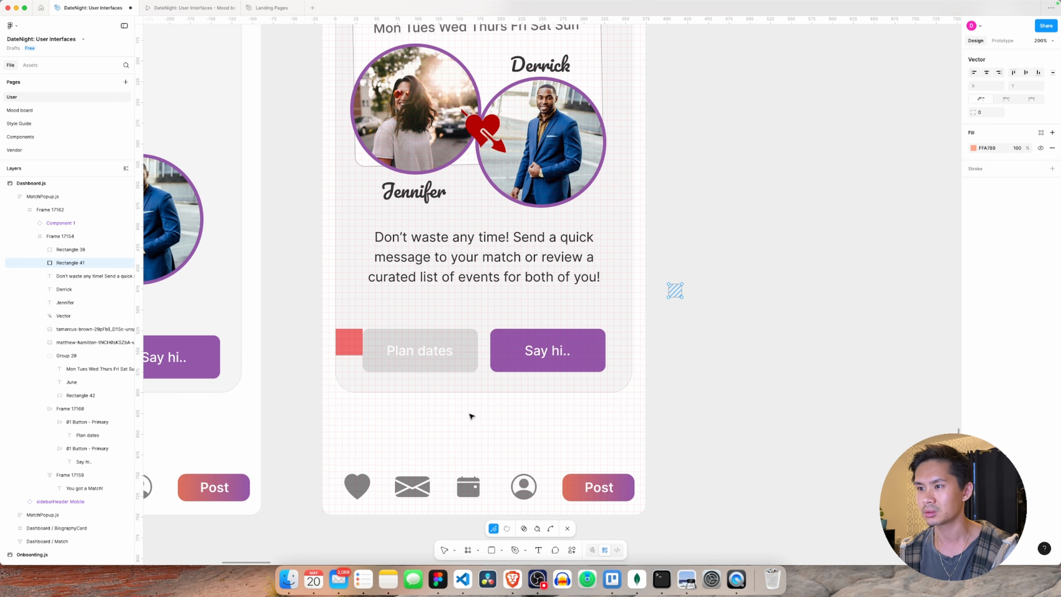
pyautogui.press('Escape')
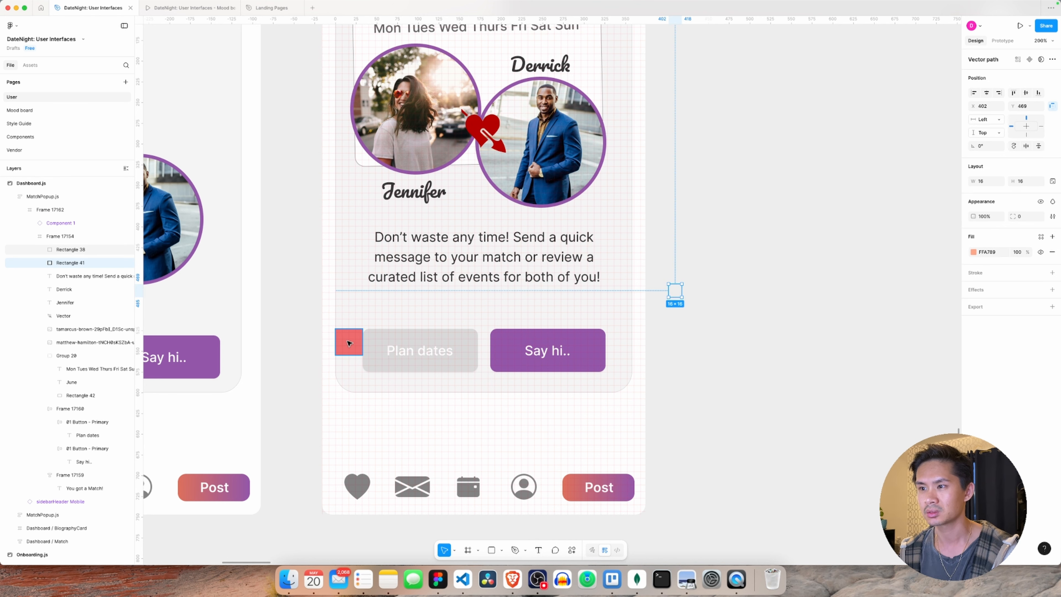
pyautogui.moveTo(348, 343); pyautogui.dragTo(730, 311)
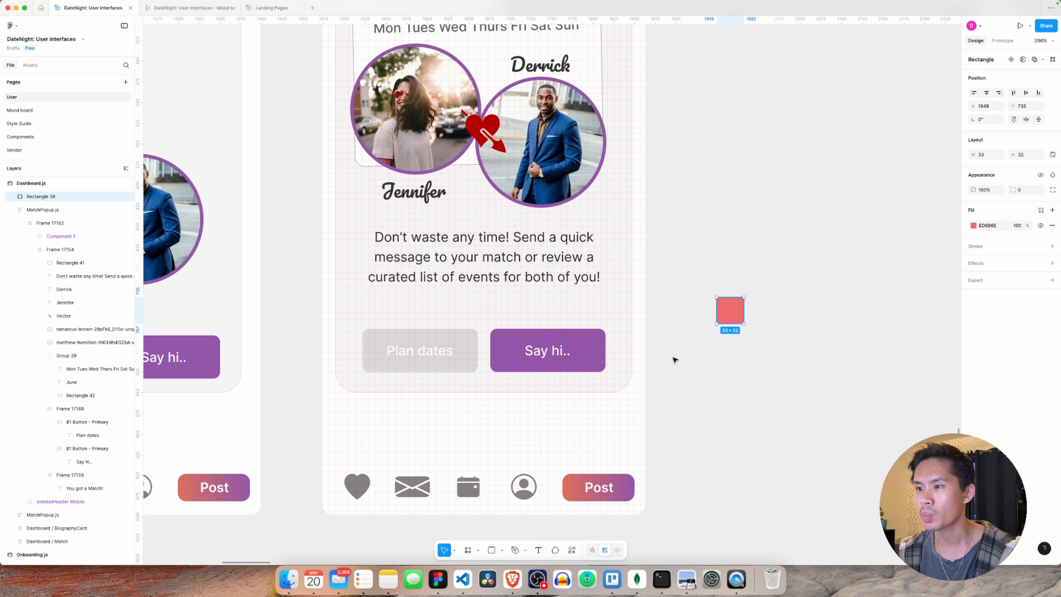
pyautogui.click(679, 371)
# Step: Hide the layout grid on the redesigned MatchPopup.js frame
pyautogui.scroll(3, 678, 374)
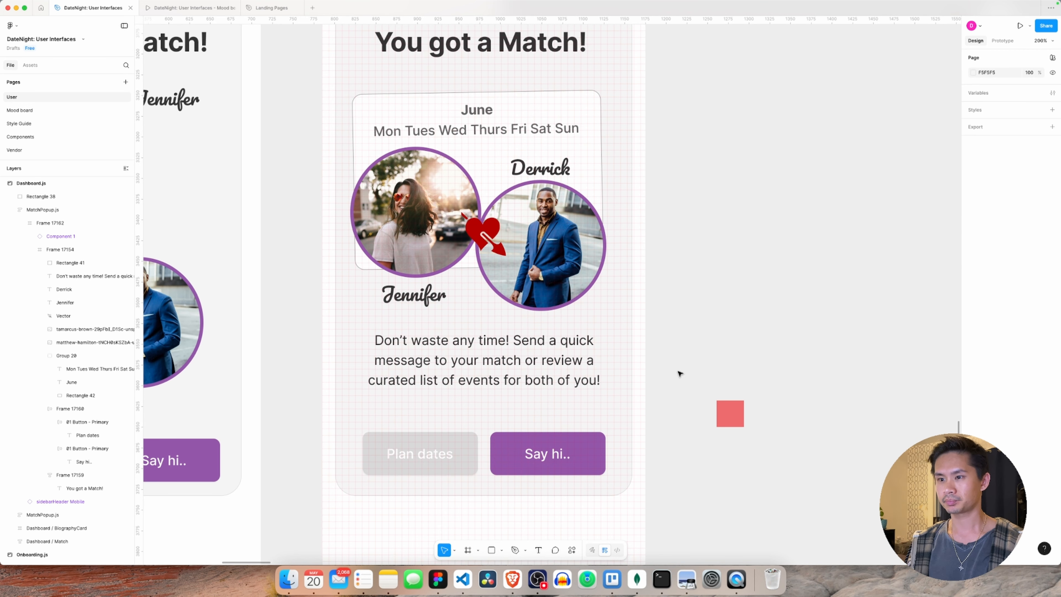
pyautogui.click(487, 364)
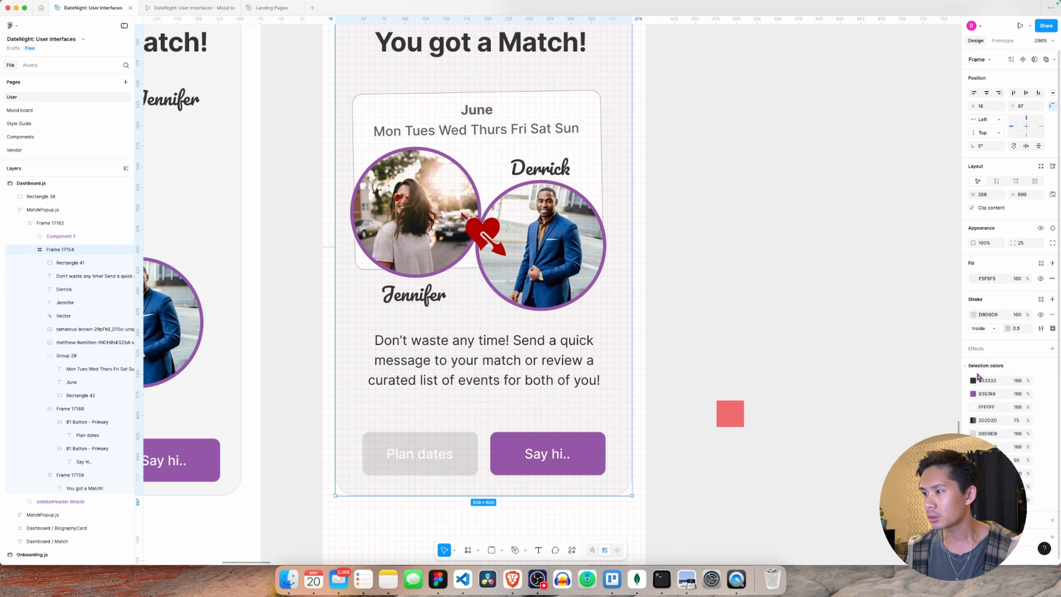
pyautogui.scroll(2, 523, 204)
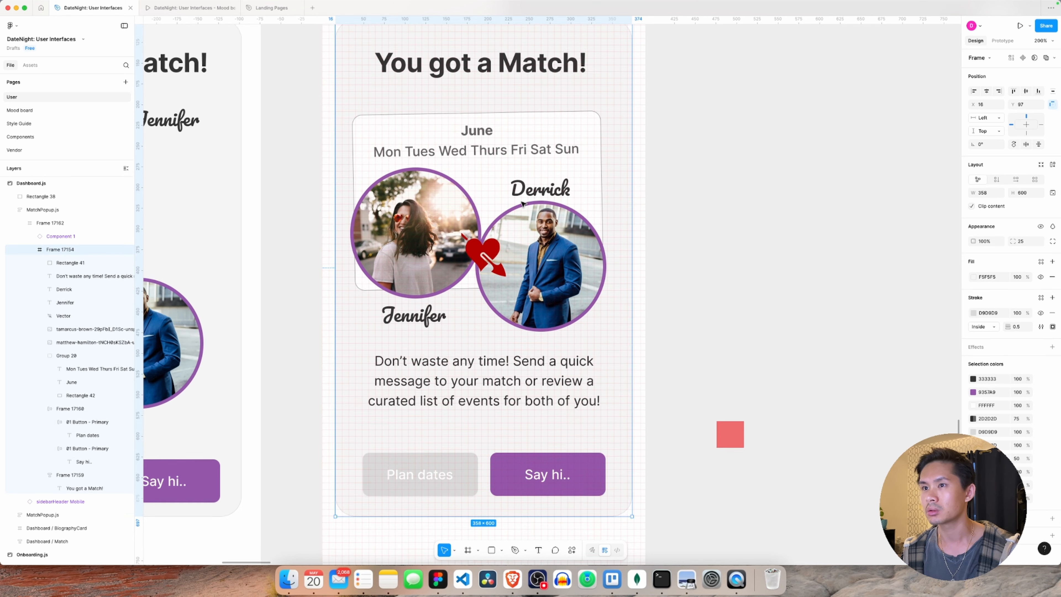
pyautogui.scroll(10, 523, 203)
pyautogui.click(349, 137)
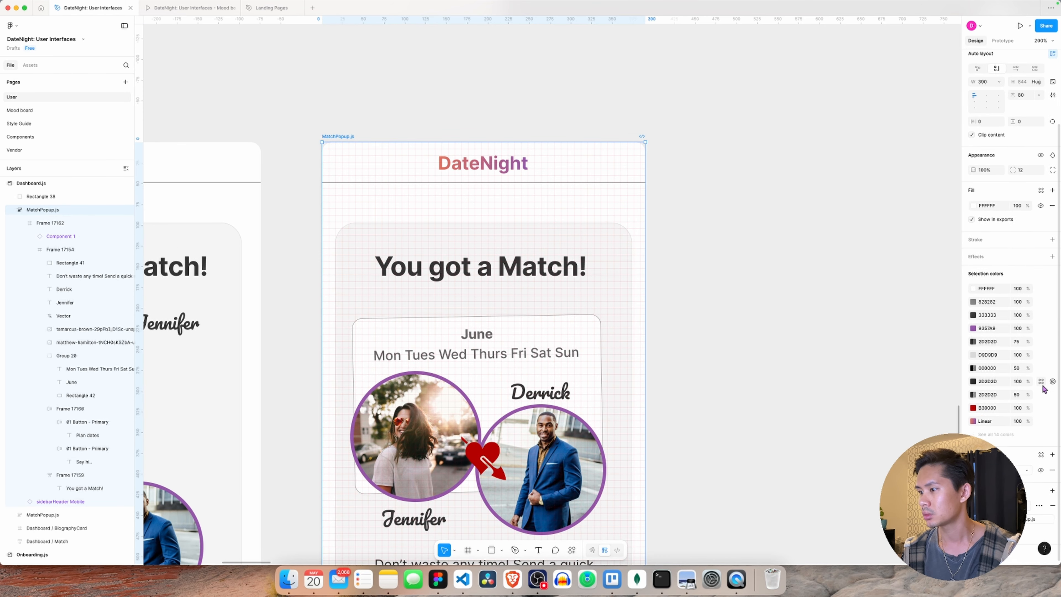
pyautogui.scroll(-8, 784, 380)
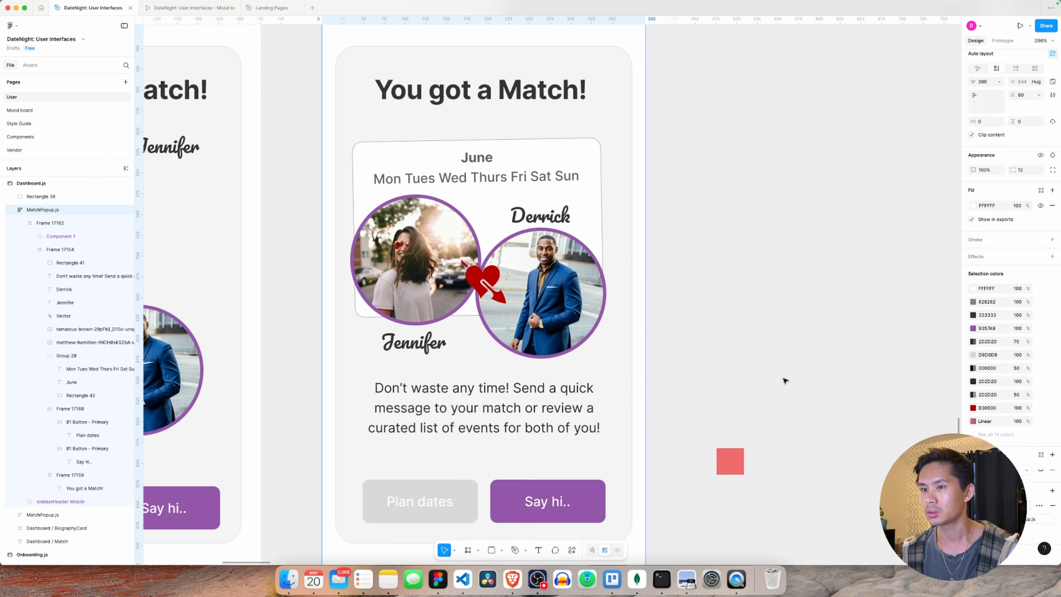
pyautogui.scroll(-3, 784, 381)
pyautogui.hotkey('shift', '0')
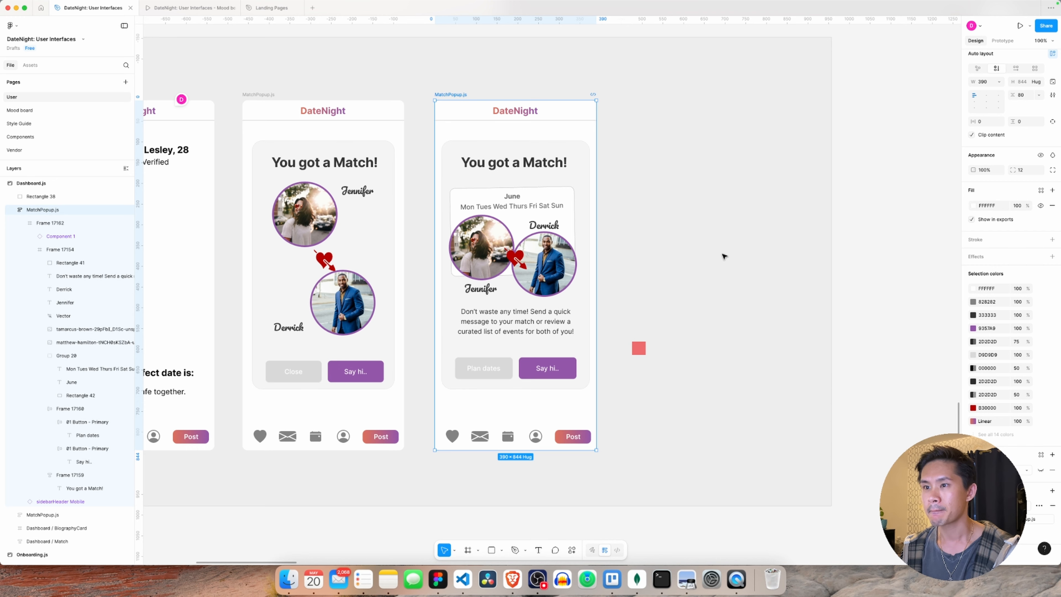
pyautogui.click(723, 256)
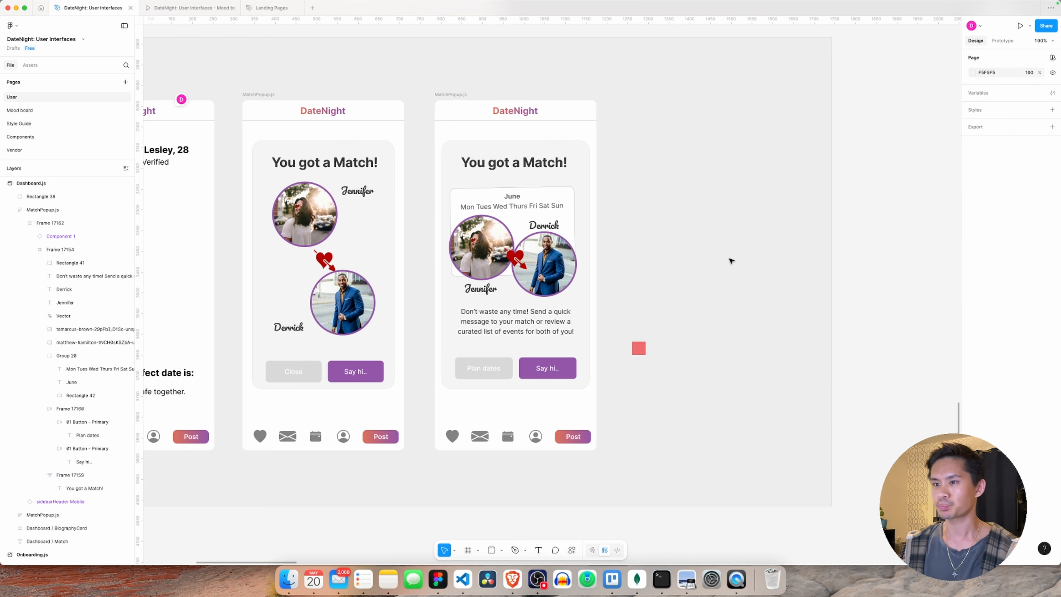
# Step: Shift the message text slightly down within the card, closer to the buttons
pyautogui.click(521, 324)
pyautogui.doubleClick(522, 324)
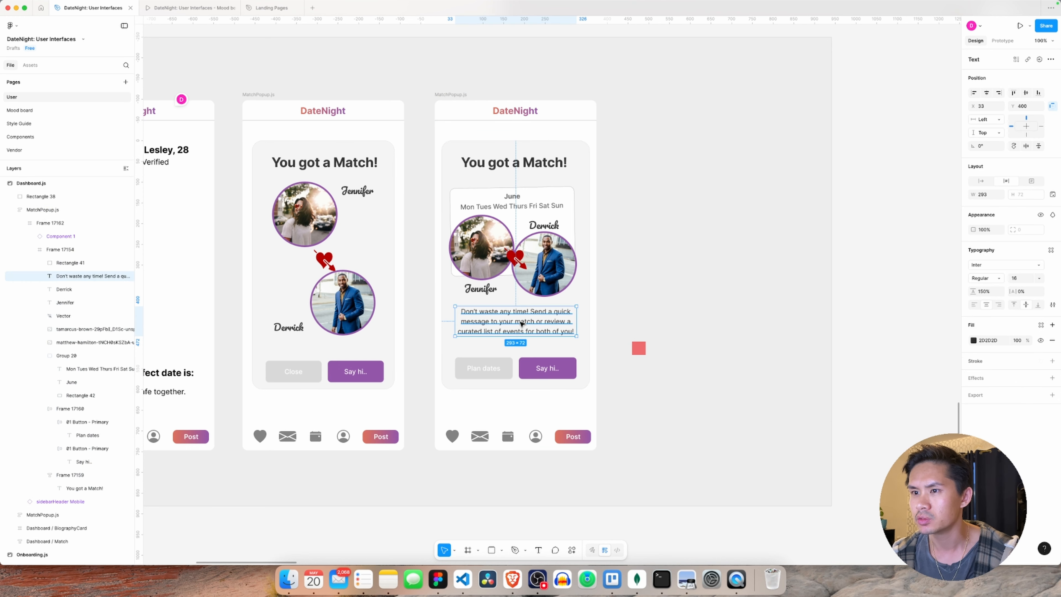
pyautogui.moveTo(522, 324); pyautogui.dragTo(522, 328)
pyautogui.click(677, 276)
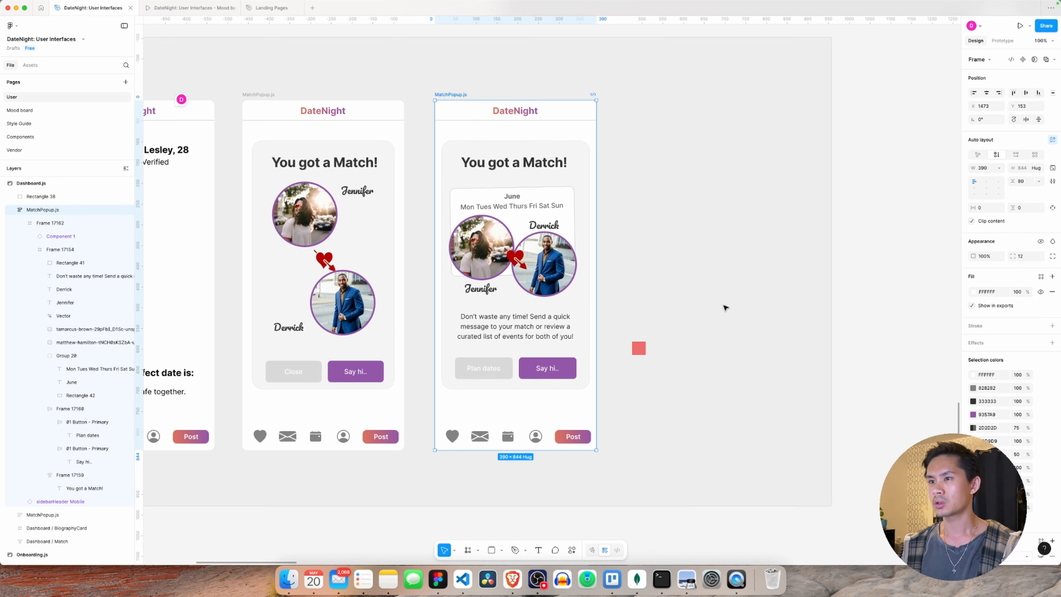
pyautogui.click(973, 292)
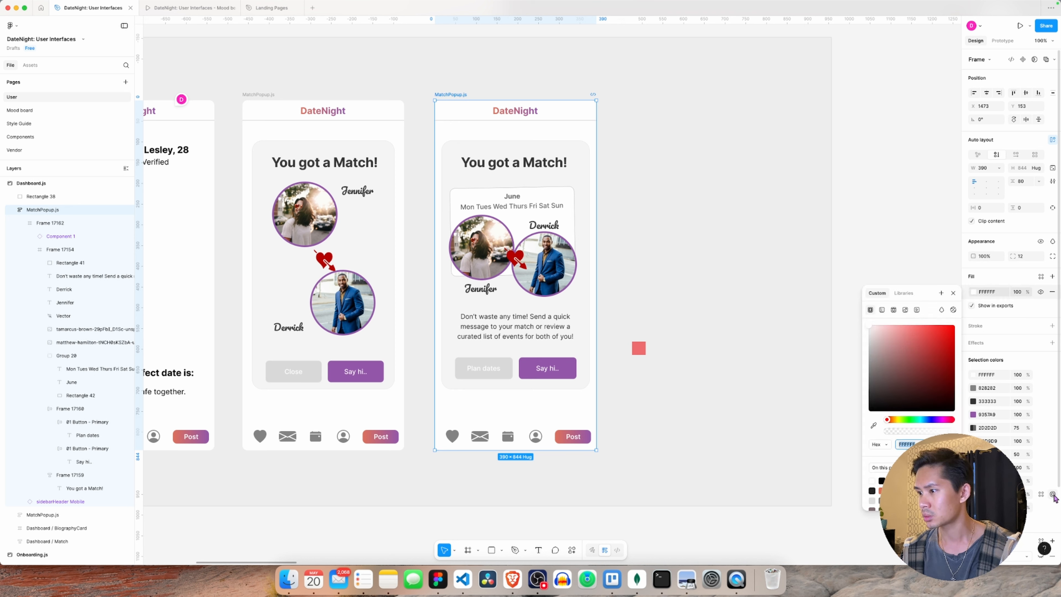
pyautogui.click(991, 442)
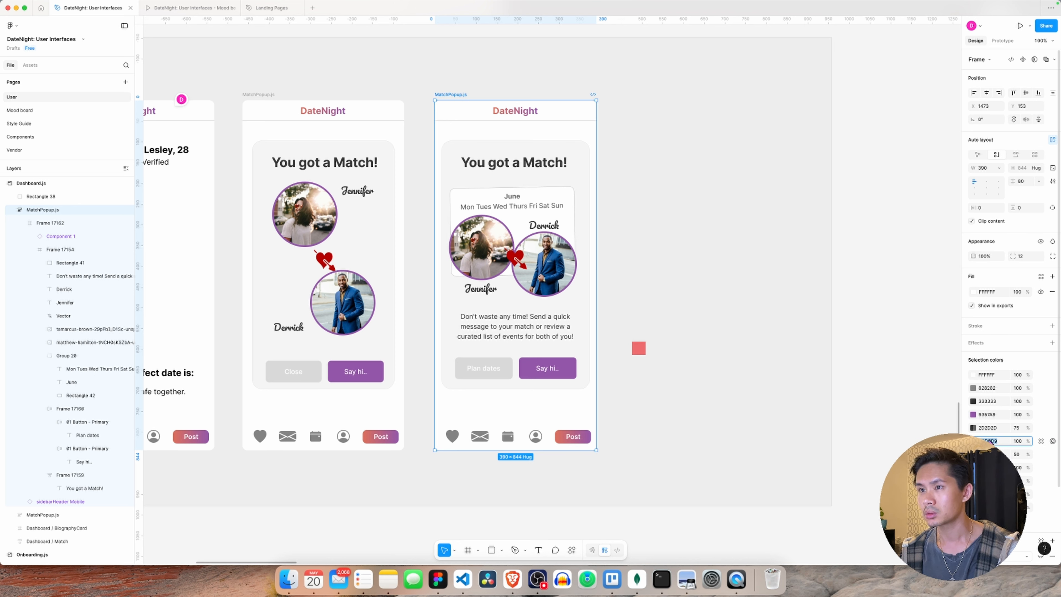
pyautogui.press('Escape')
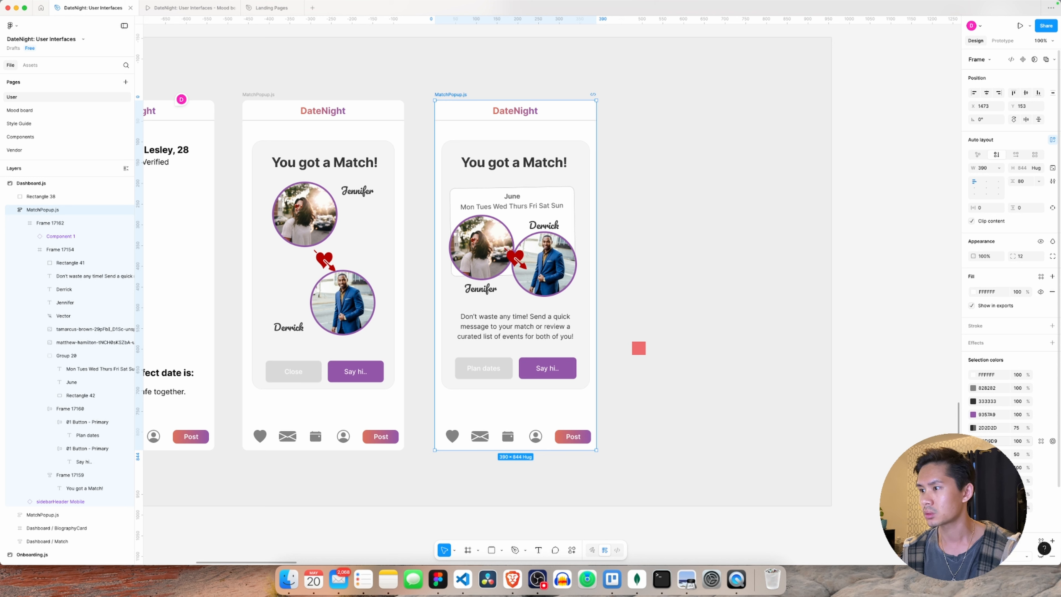
# Step: Set the redesigned MatchPopup.js frame's background fill to EEEEEE
pyautogui.click(973, 292)
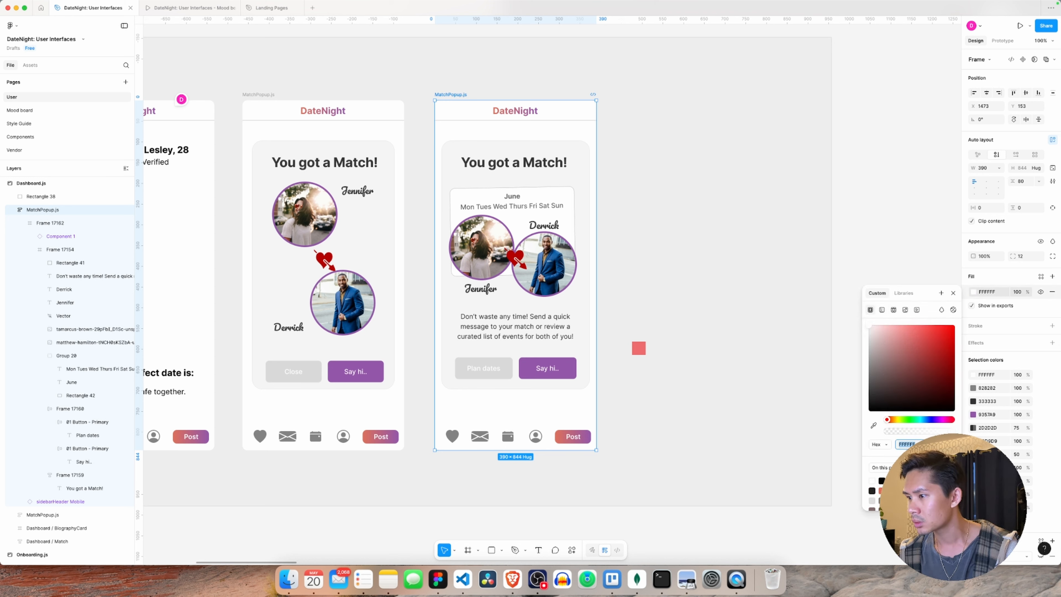
pyautogui.write('EEEEEE')
pyautogui.press('Return')
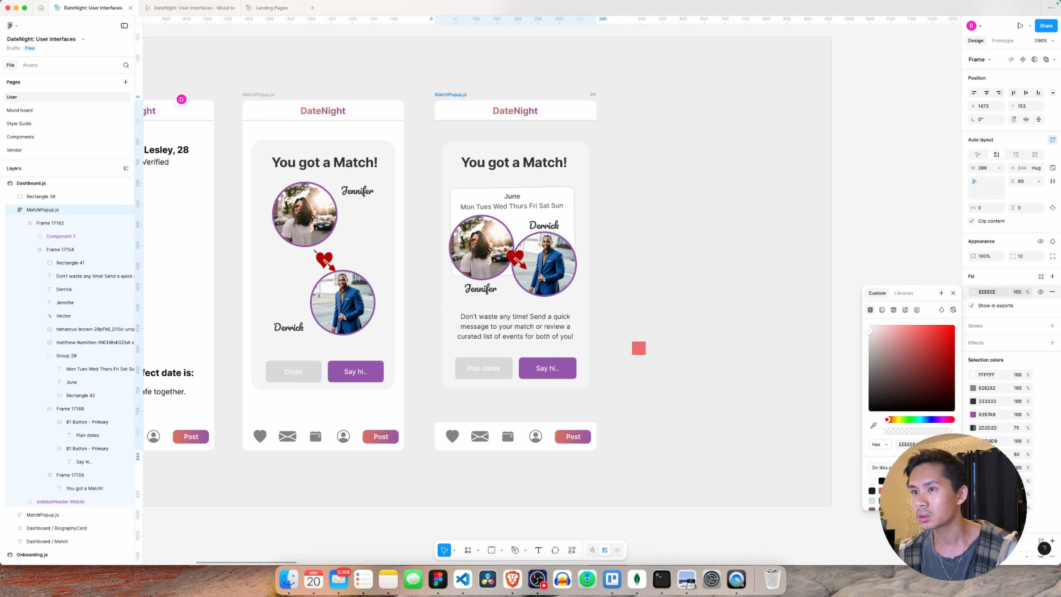
# Step: Change the fill of the redesigned "You got a Match!" card to white
pyautogui.click(465, 148)
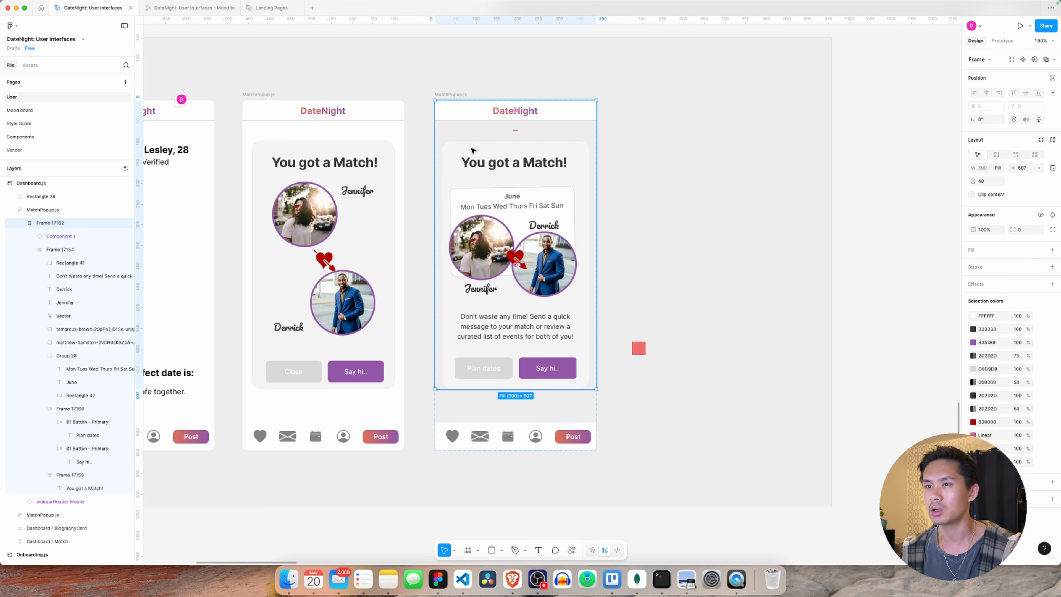
pyautogui.click(473, 150)
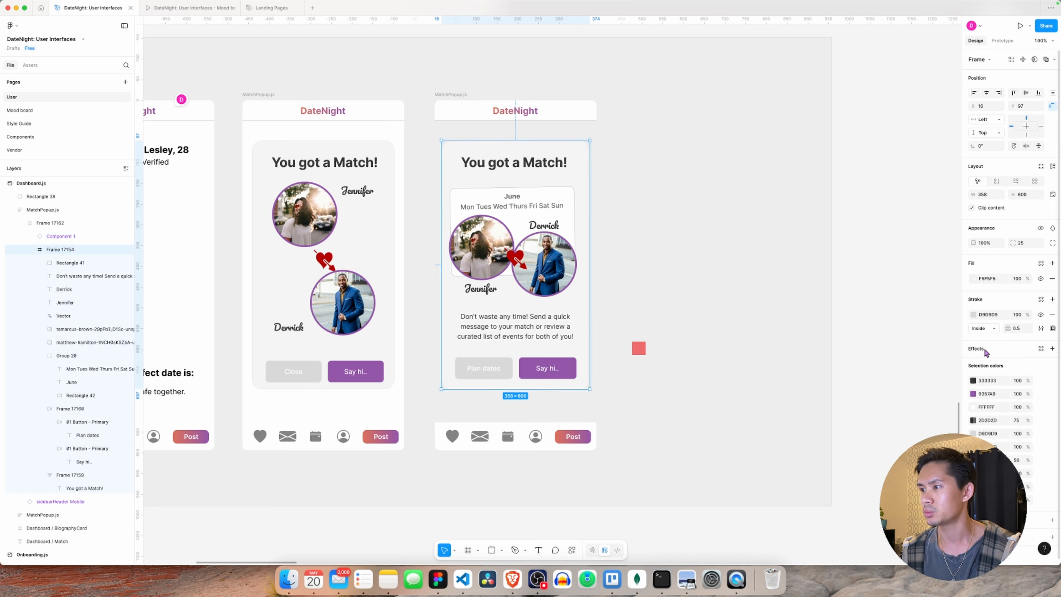
pyautogui.click(972, 279)
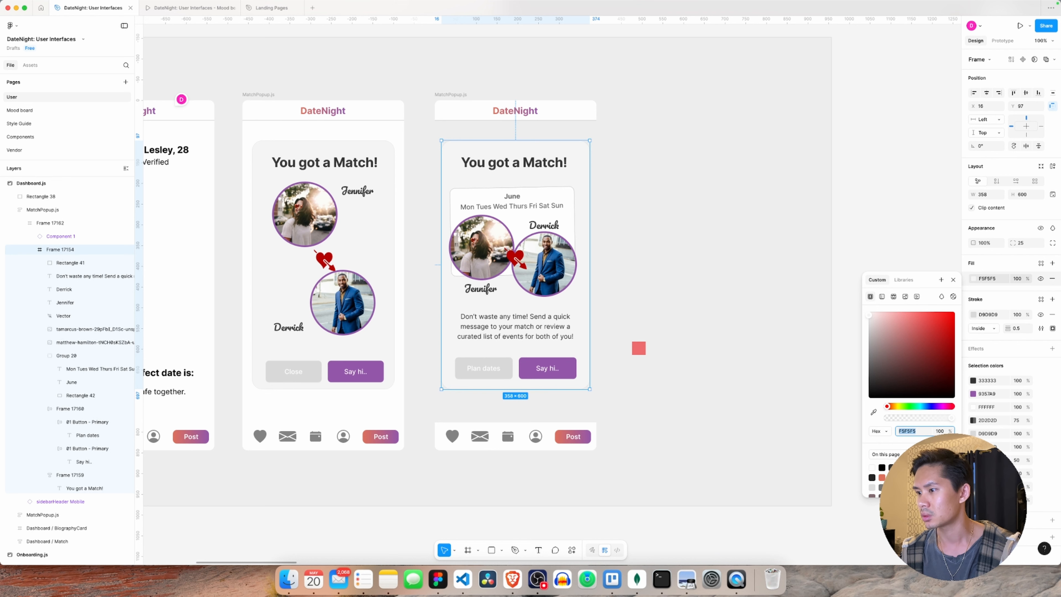
pyautogui.click(872, 466)
pyautogui.click(701, 296)
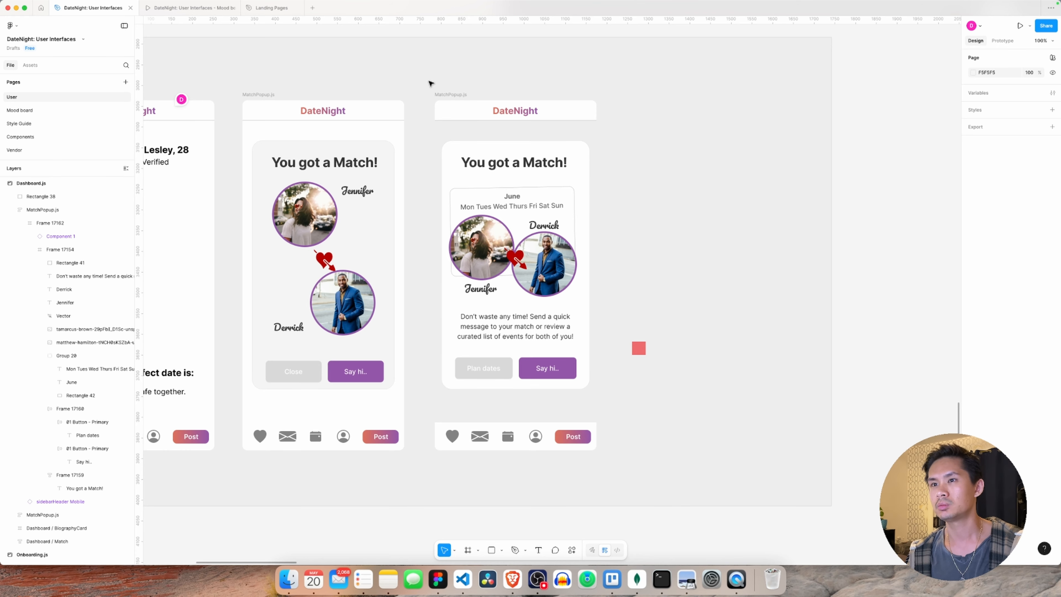
# Step: Set the redesigned MatchPopup.js frame's background fill to F9F9FA
pyautogui.click(449, 95)
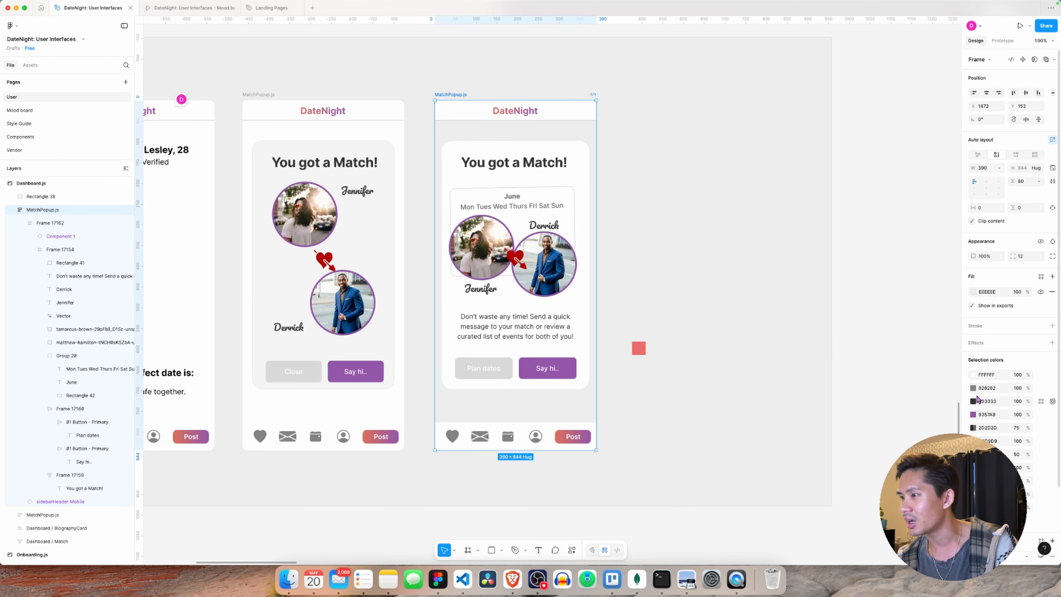
pyautogui.click(974, 291)
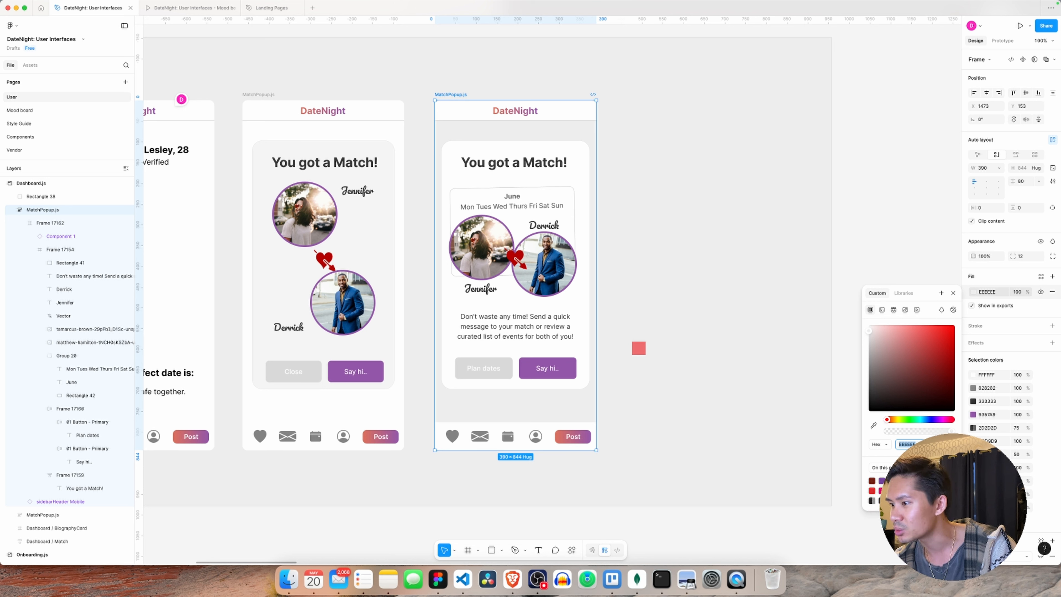
pyautogui.write('F9F9FA')
pyautogui.press('Return')
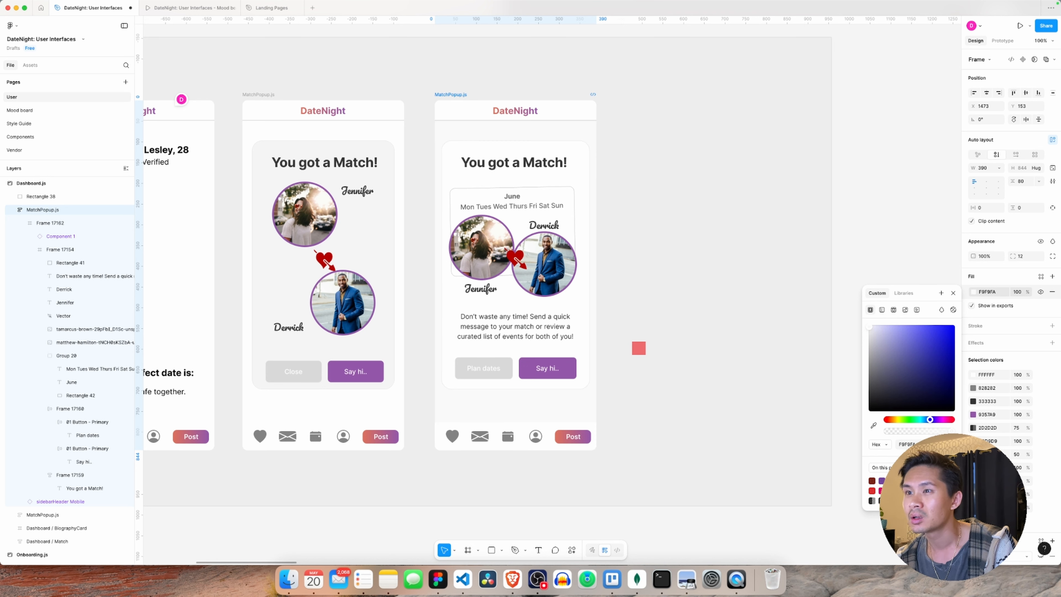
pyautogui.click(747, 271)
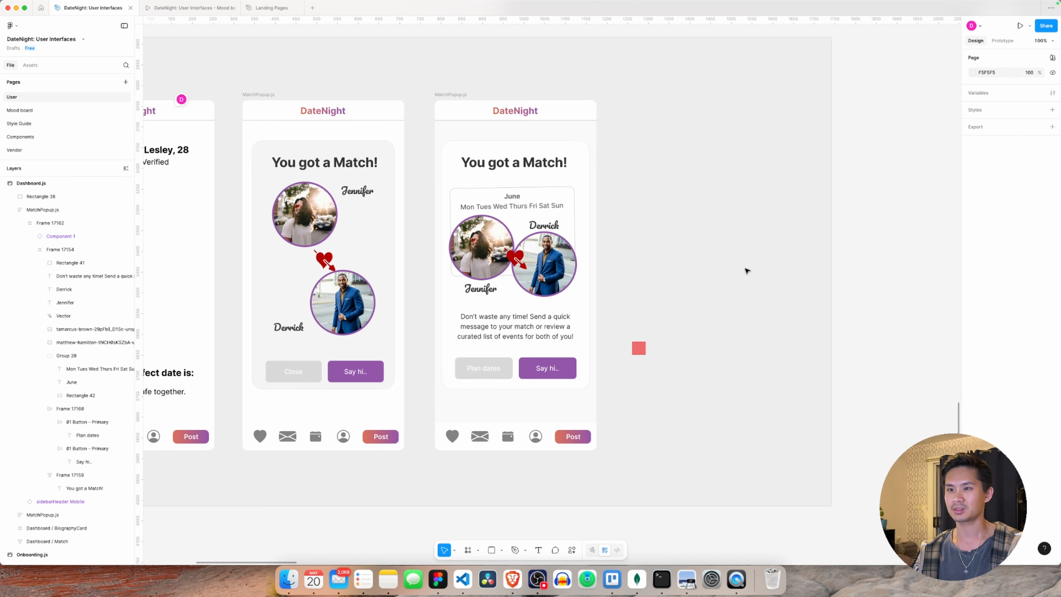
# Step: Add a drop shadow with a blur of 18 to the redesigned "You got a Match!" card
pyautogui.doubleClick(582, 154)
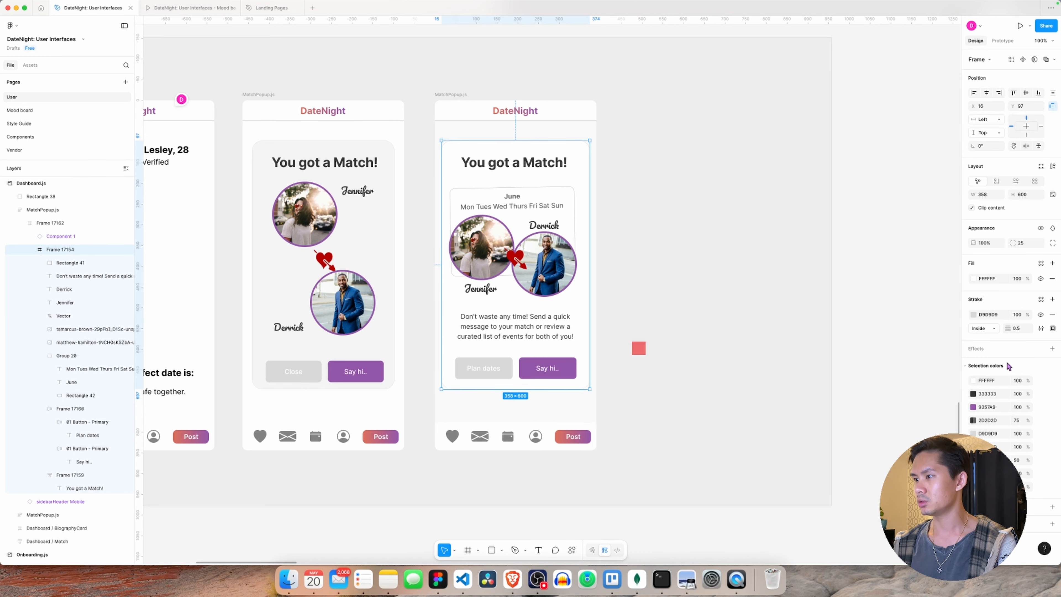
pyautogui.click(1052, 349)
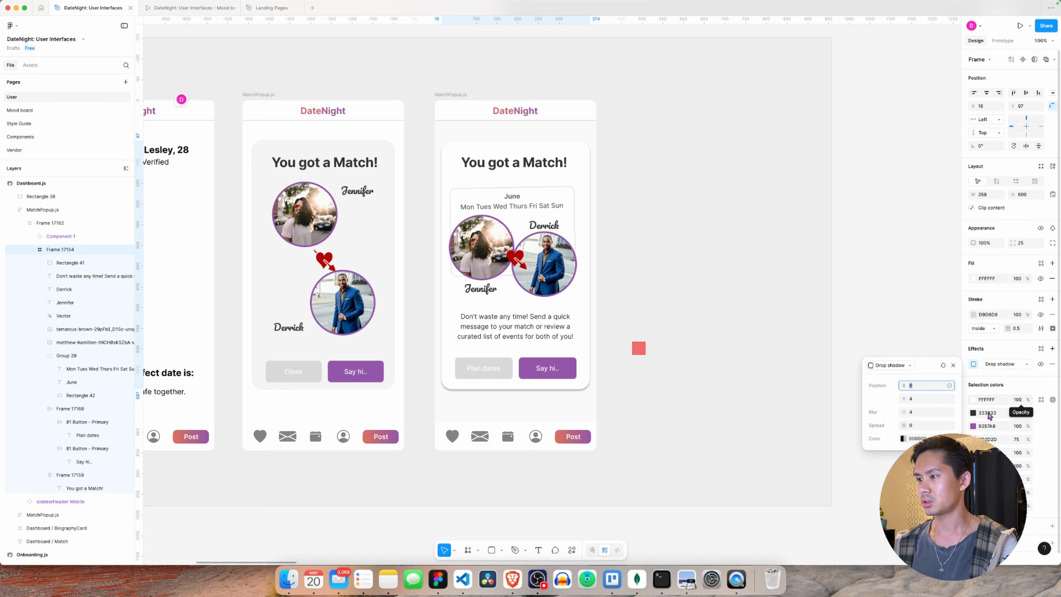
pyautogui.click(922, 414)
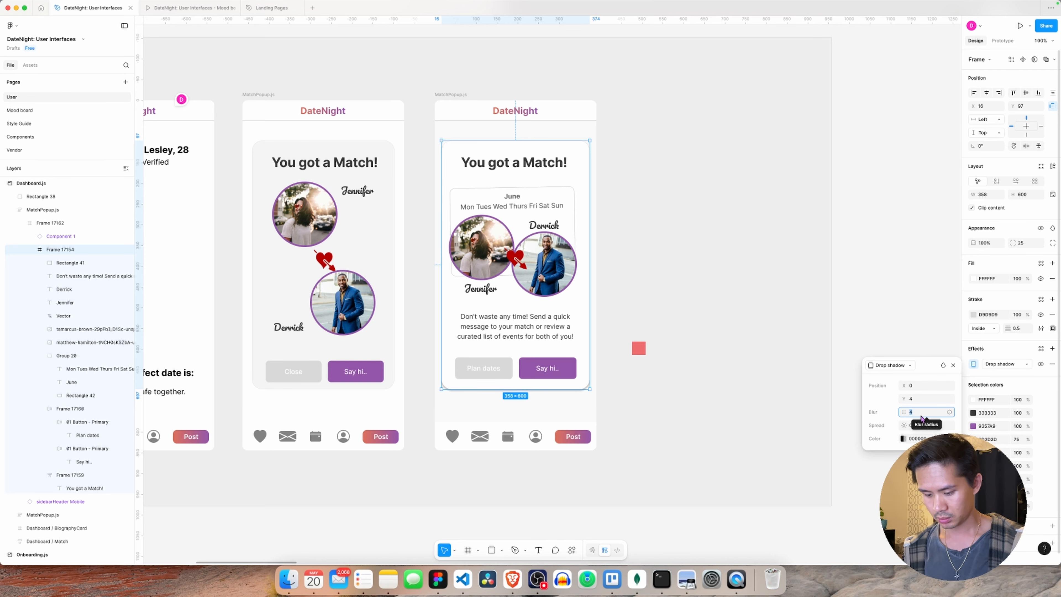
pyautogui.press('Return')
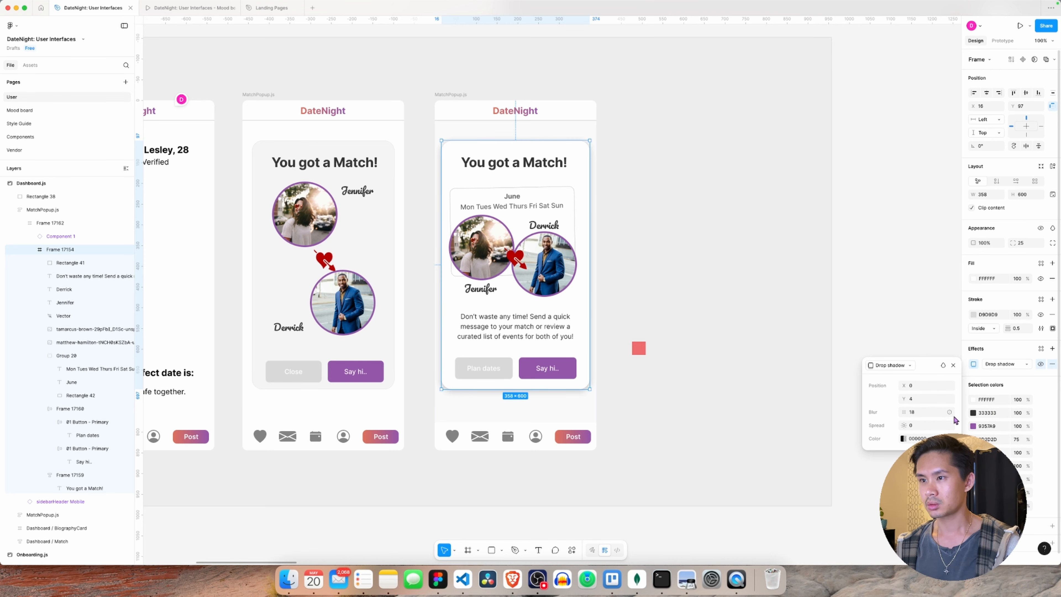
pyautogui.click(658, 225)
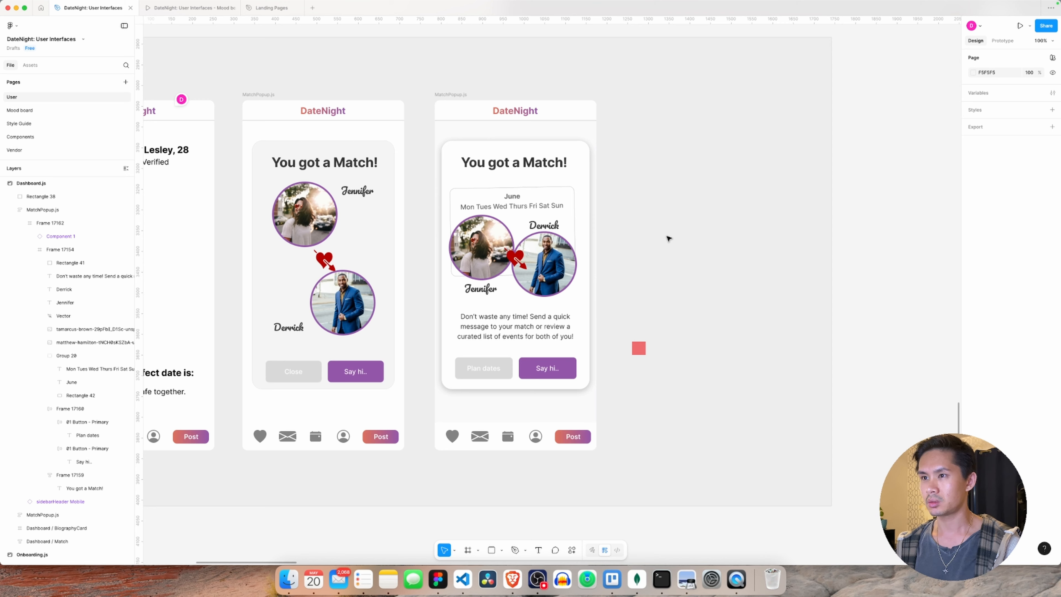
# Step: Set the blur of the redesigned card's drop shadow to 16
pyautogui.doubleClick(576, 152)
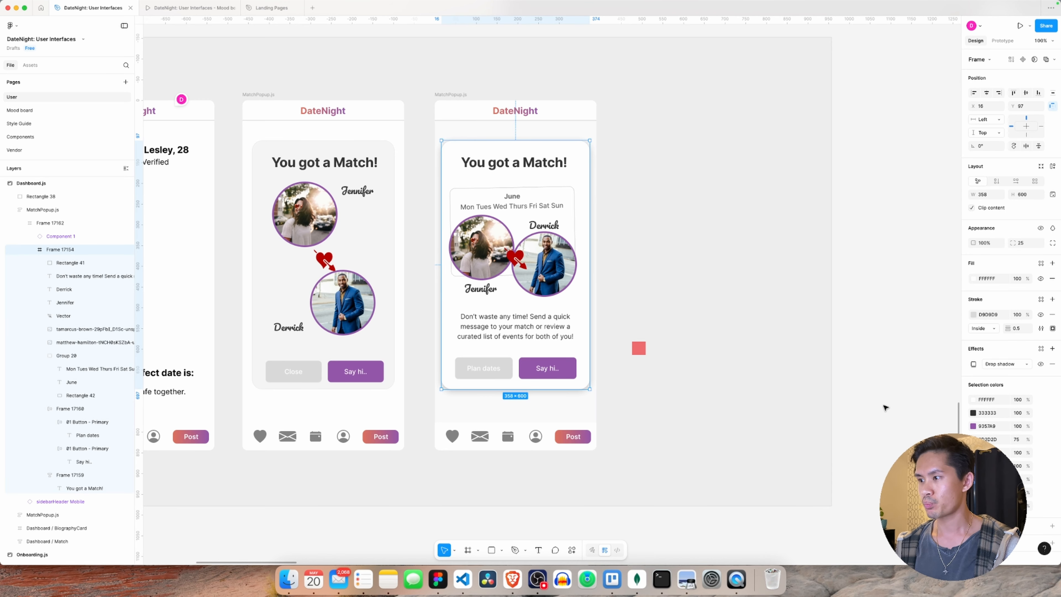
pyautogui.click(973, 364)
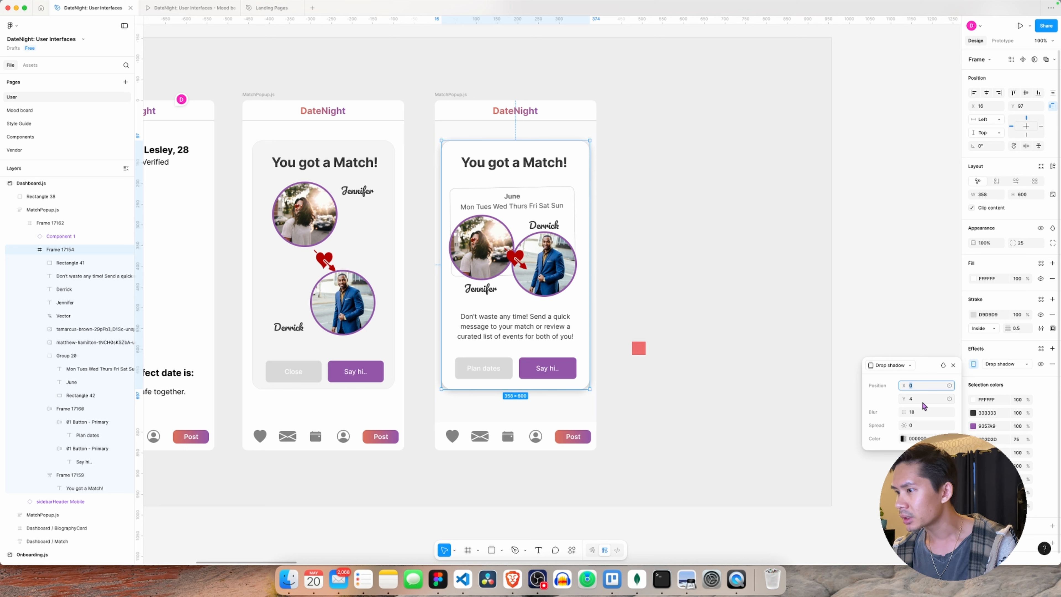
pyautogui.click(922, 413)
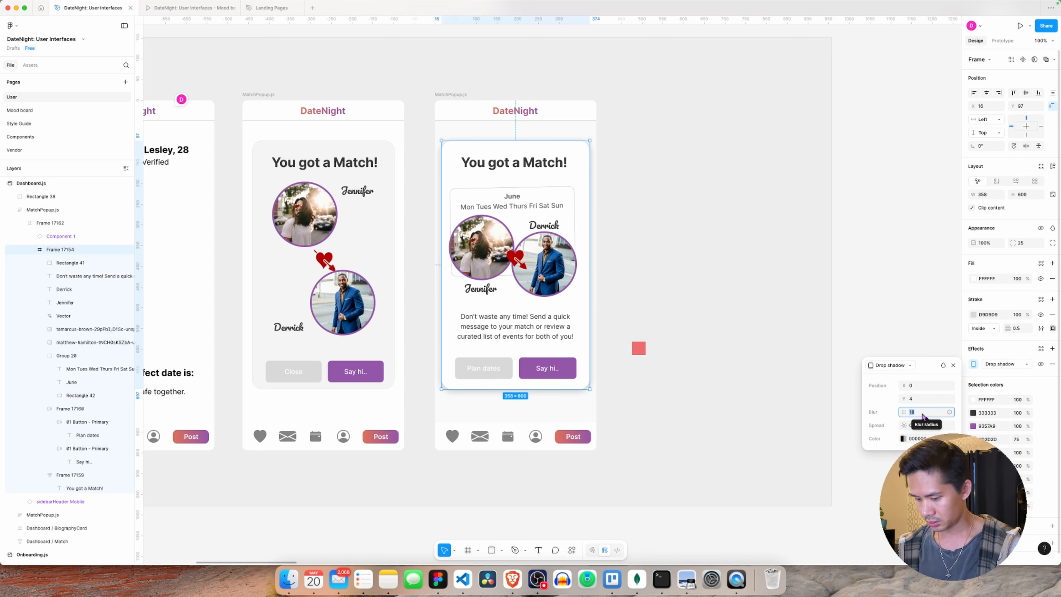
pyautogui.press('Return')
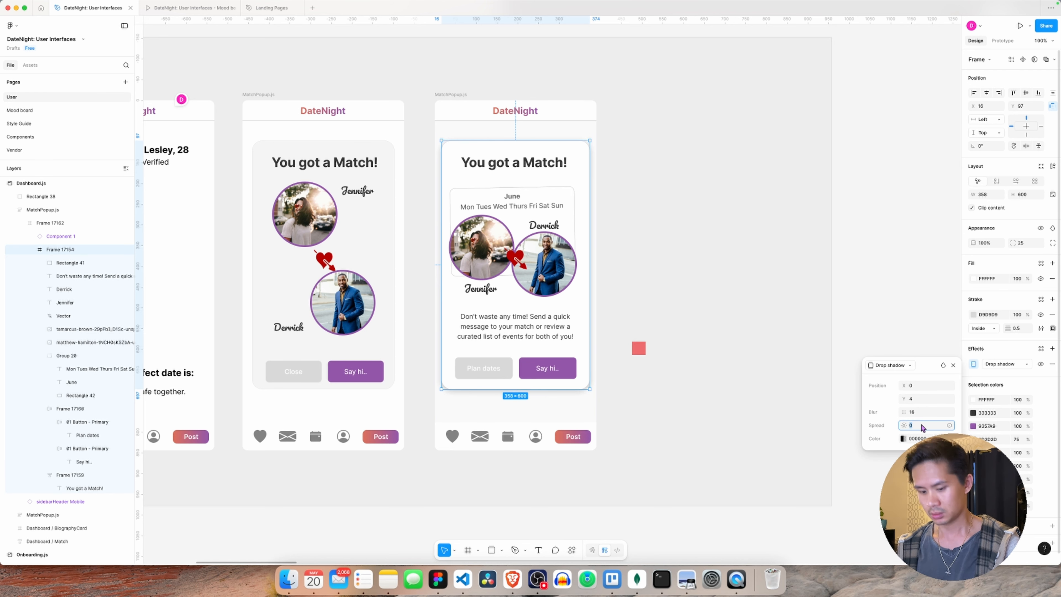
# Step: Undo the blur changes and the drop shadow on the redesigned card
pyautogui.press('super+z')
pyautogui.press('super+z')
pyautogui.press('super+z')
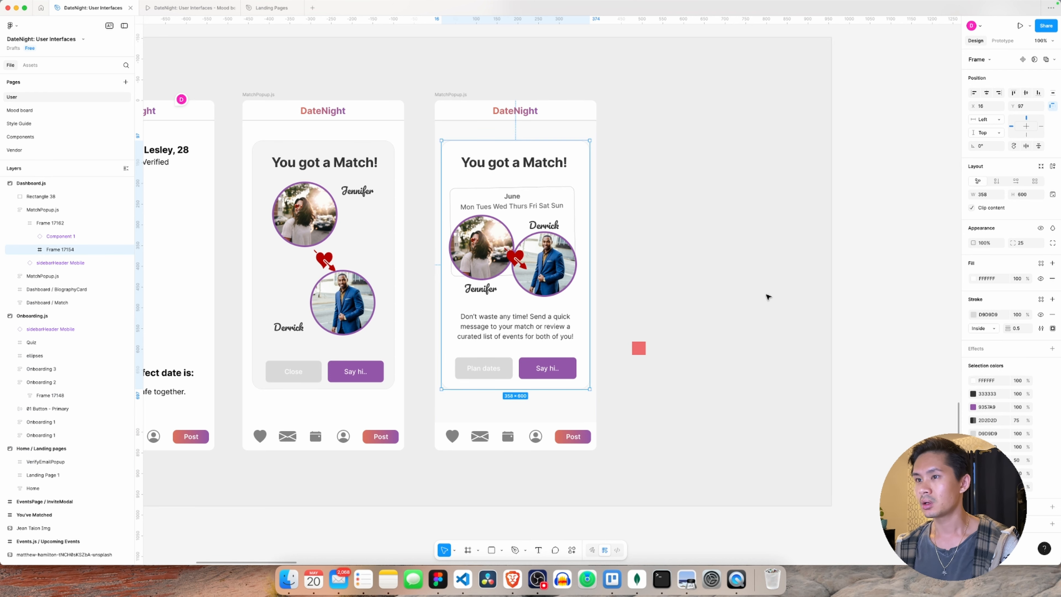
pyautogui.click(767, 296)
pyautogui.click(577, 153)
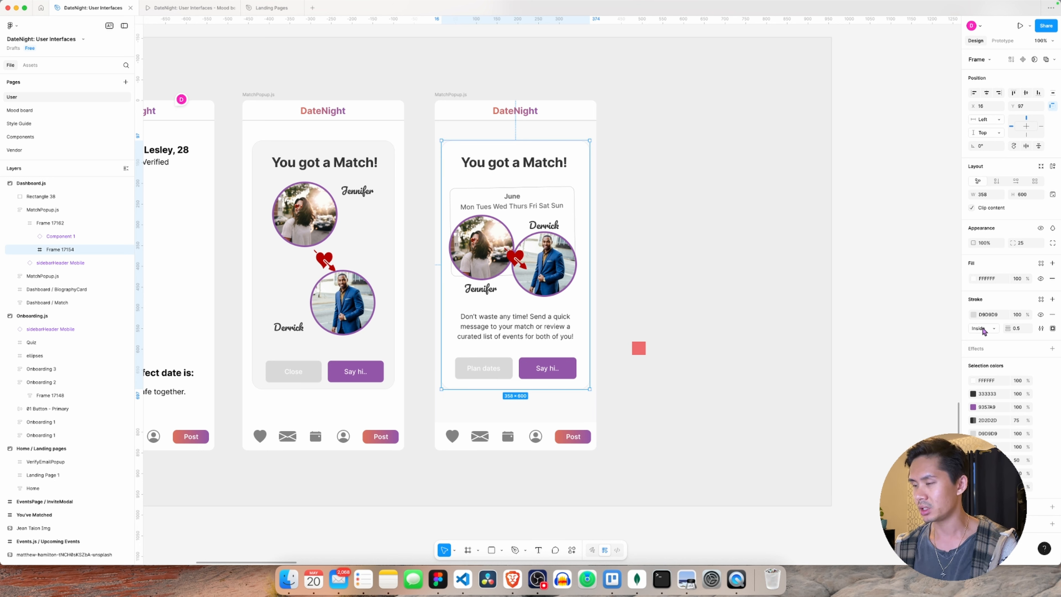
pyautogui.click(657, 279)
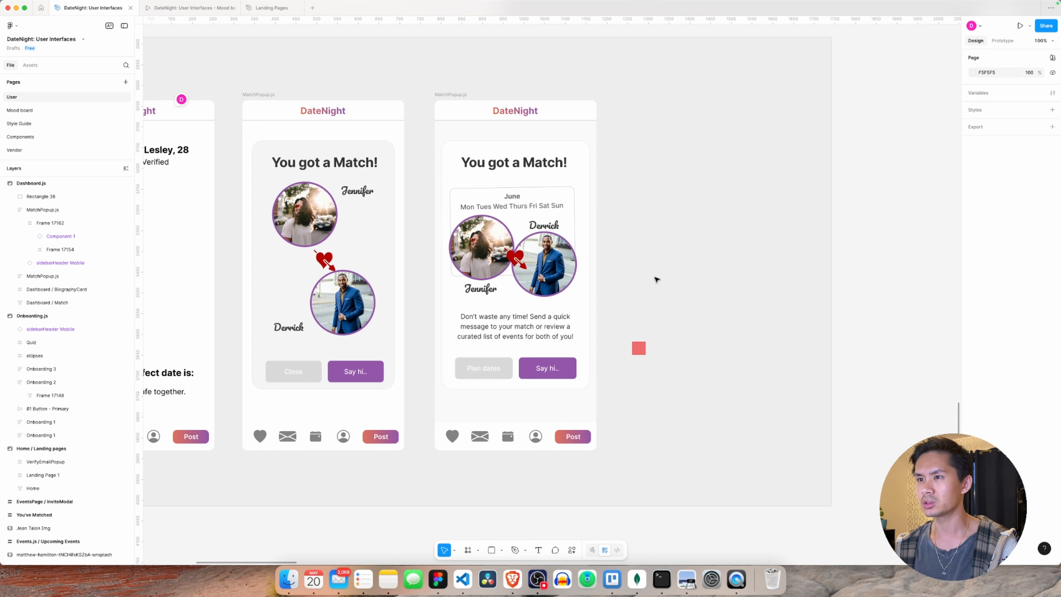
# Step: Add a drop shadow with the default settings to the redesigned "You got a Match!" card
pyautogui.click(558, 153)
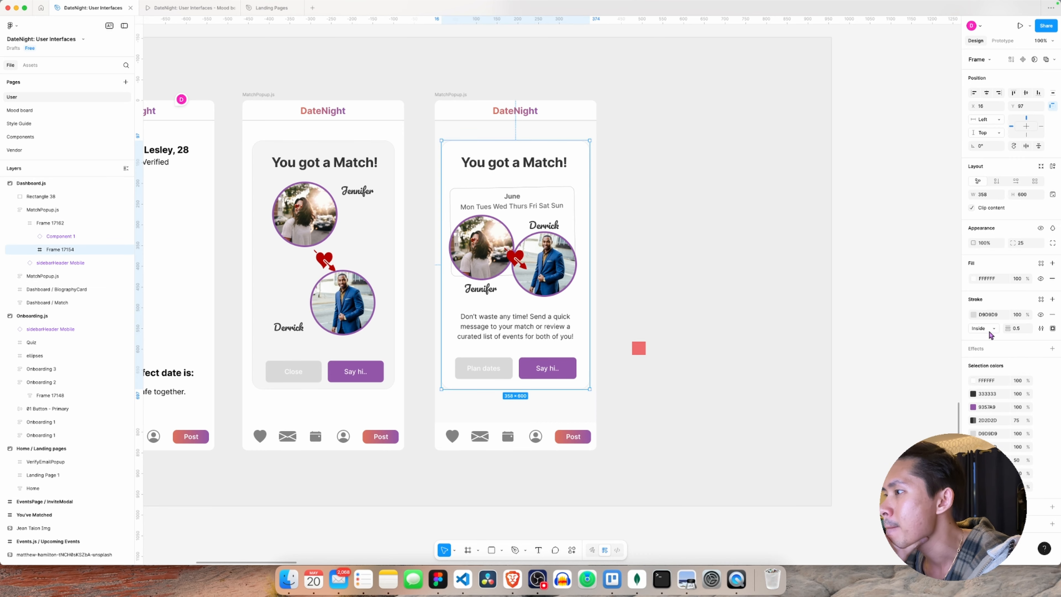
pyautogui.click(1051, 348)
pyautogui.click(794, 372)
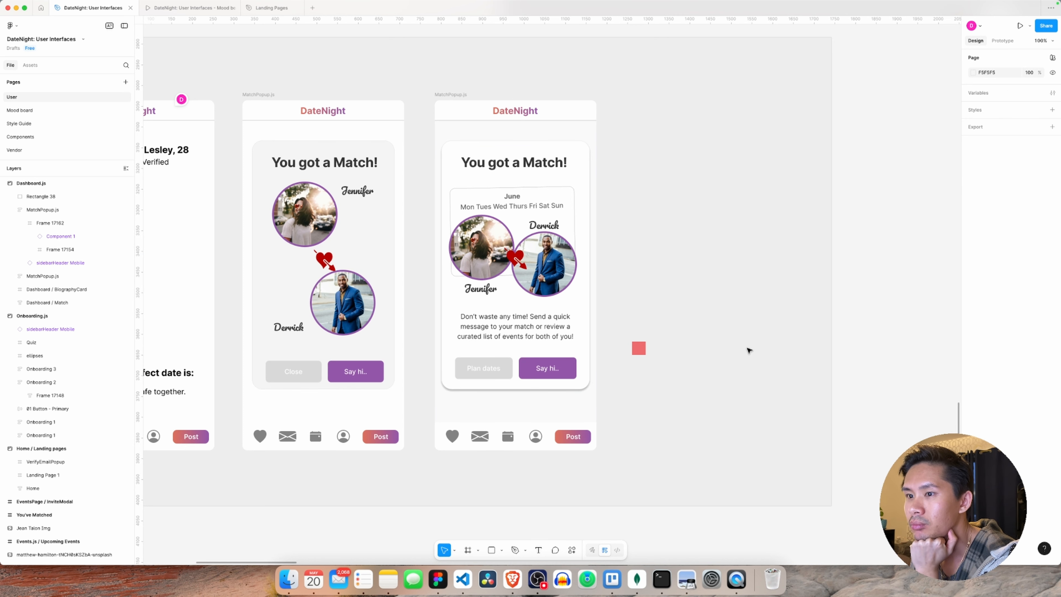
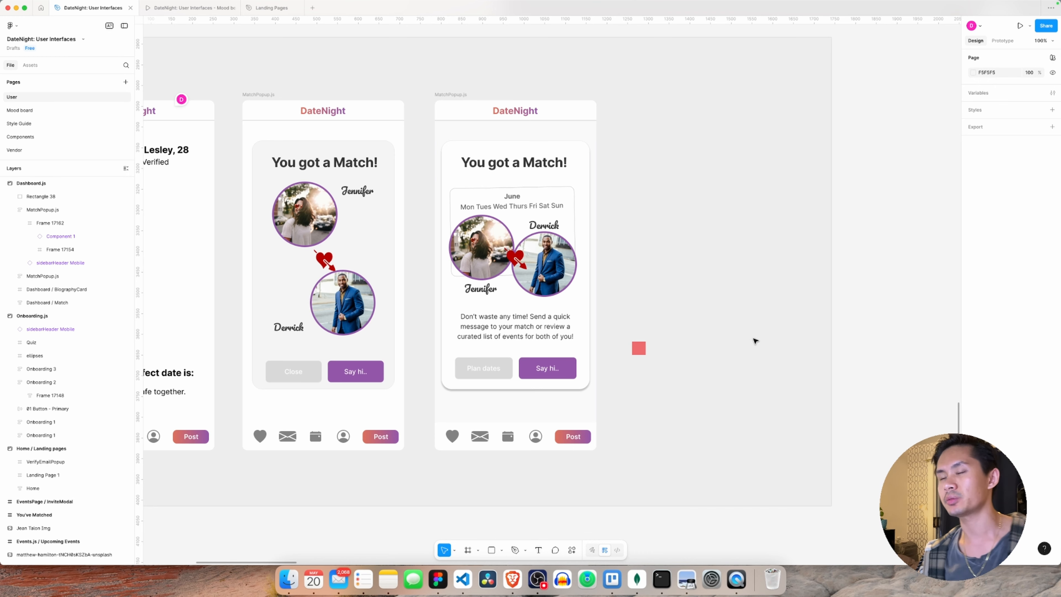
# Step: Set the stroke weight of the June calendar group behind the profile photos to 1
pyautogui.click(546, 194)
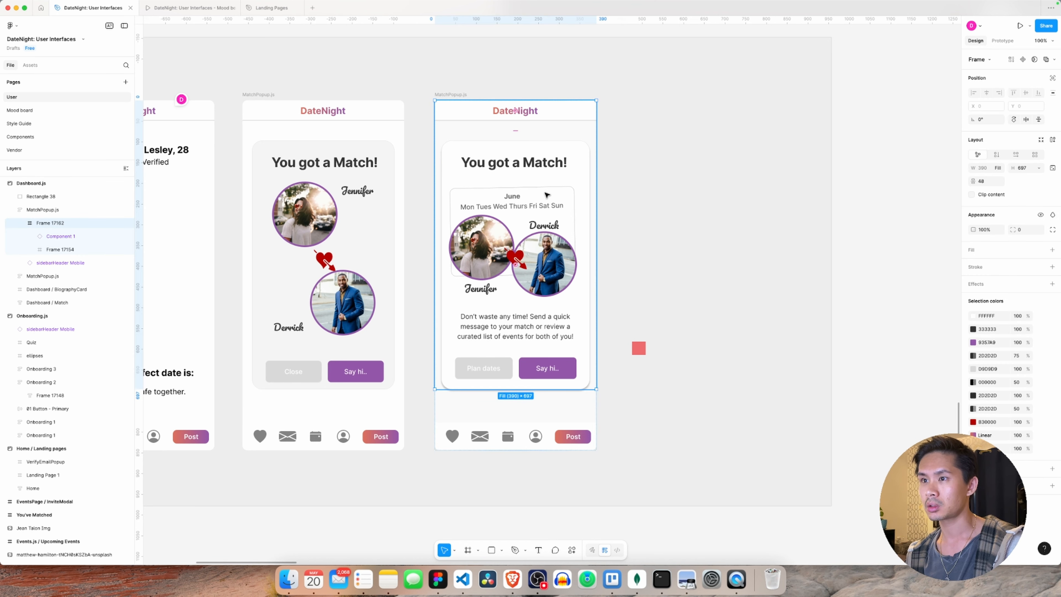
pyautogui.doubleClick(547, 195)
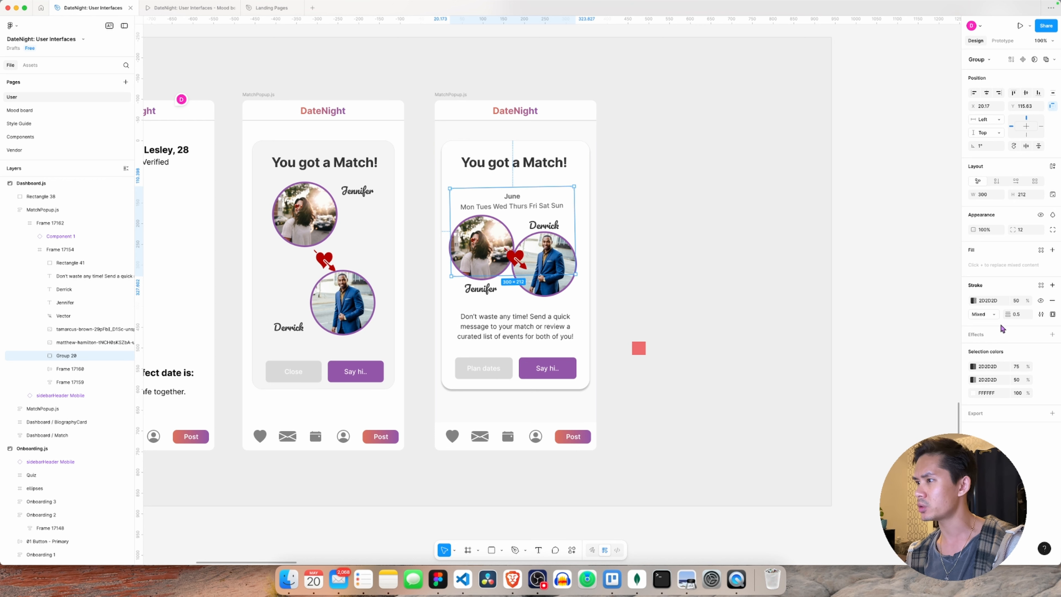
pyautogui.click(1017, 314)
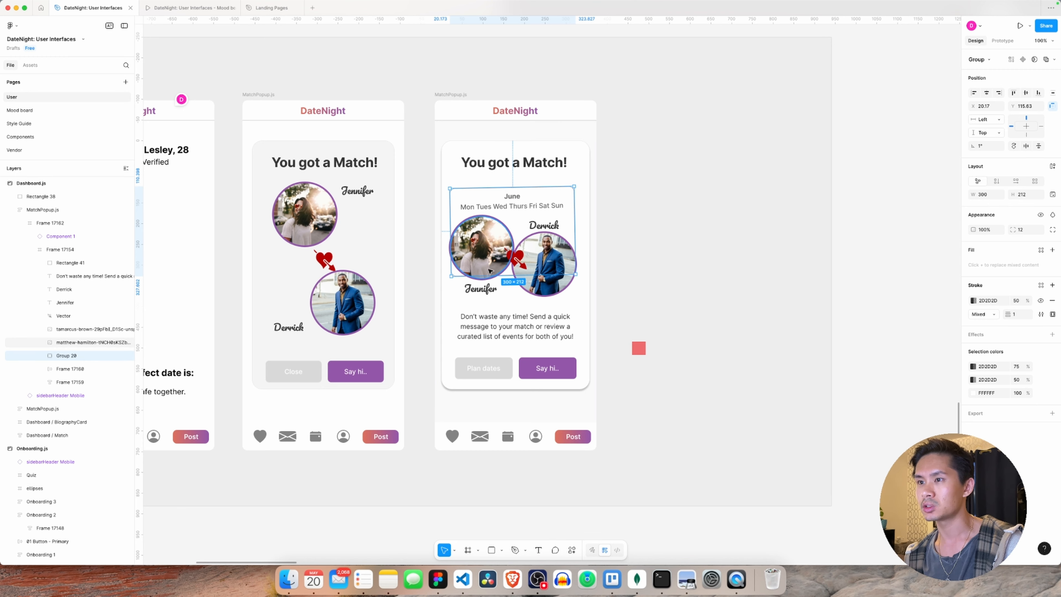
pyautogui.click(707, 289)
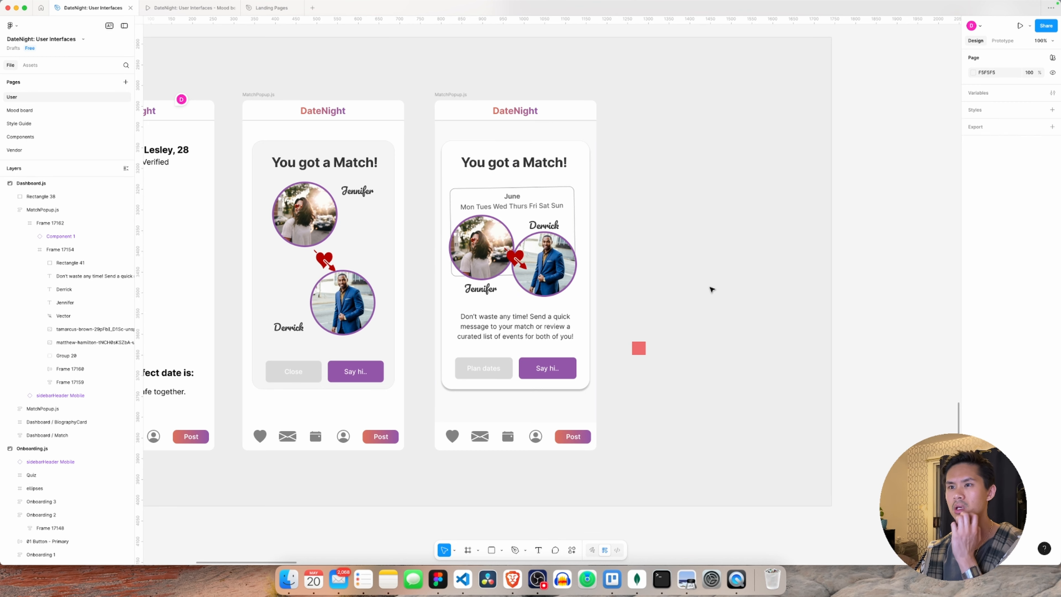
pyautogui.click(491, 372)
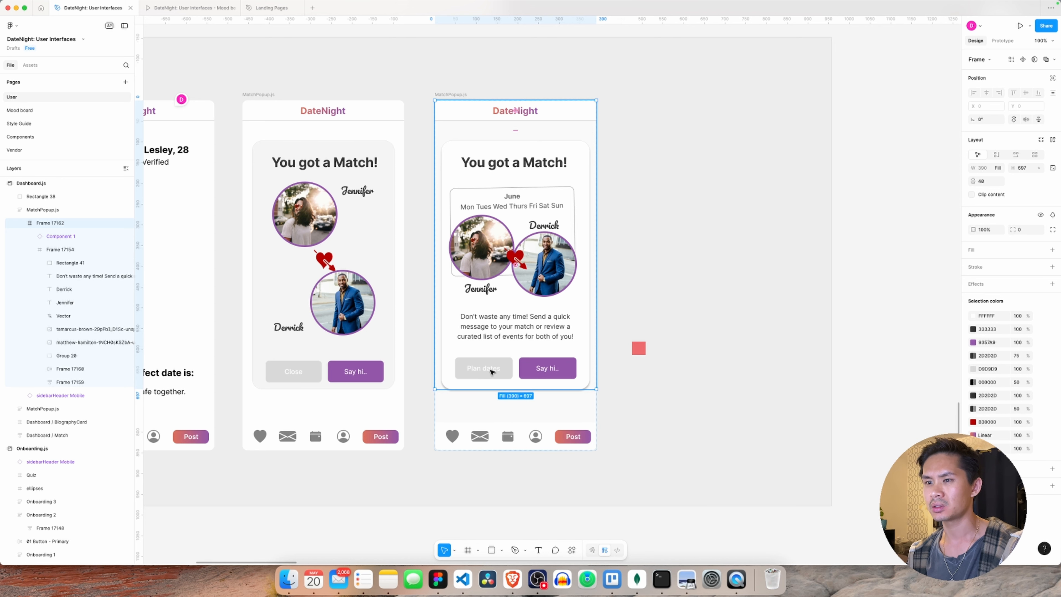
pyautogui.doubleClick(491, 372)
pyautogui.doubleClick(491, 372)
pyautogui.doubleClick(490, 372)
pyautogui.doubleClick(490, 371)
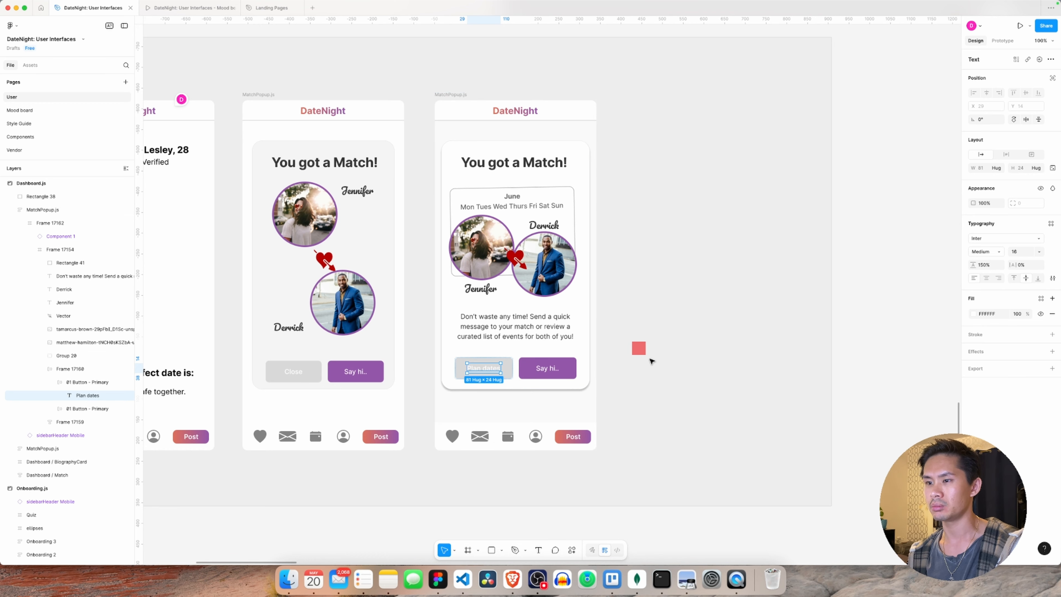
pyautogui.click(661, 375)
pyautogui.click(654, 375)
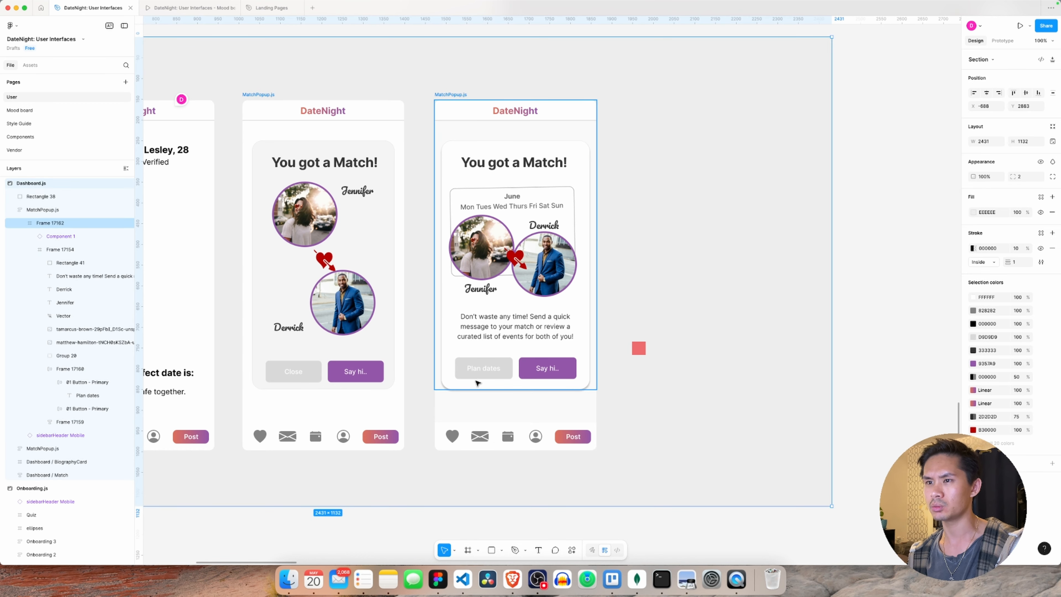
pyautogui.click(761, 333)
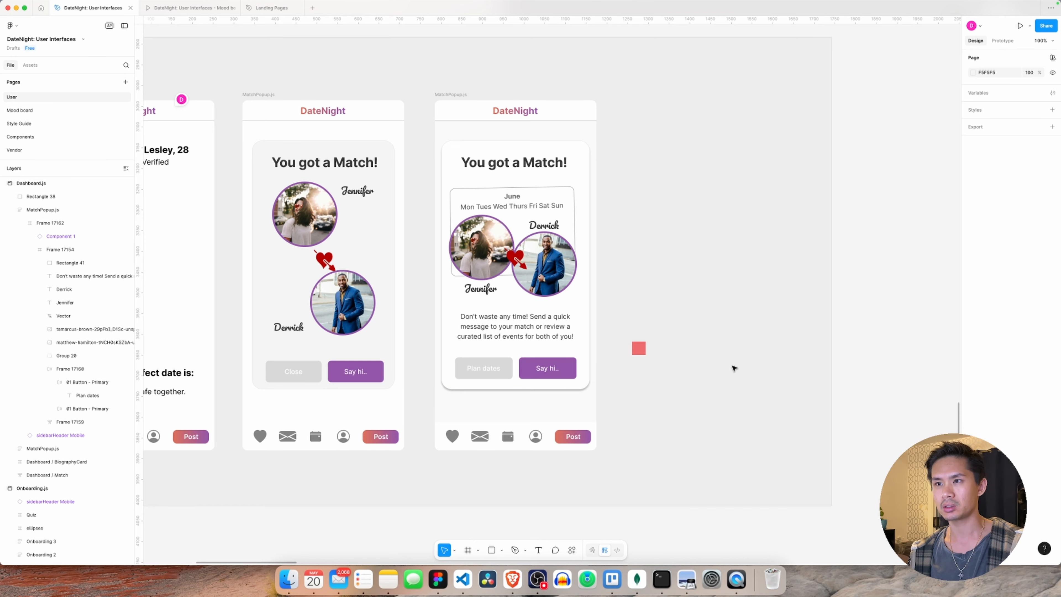
# Step: Change the font of the redesigned card's "You got a Match!" heading to Limelight
pyautogui.tripleClick(525, 164)
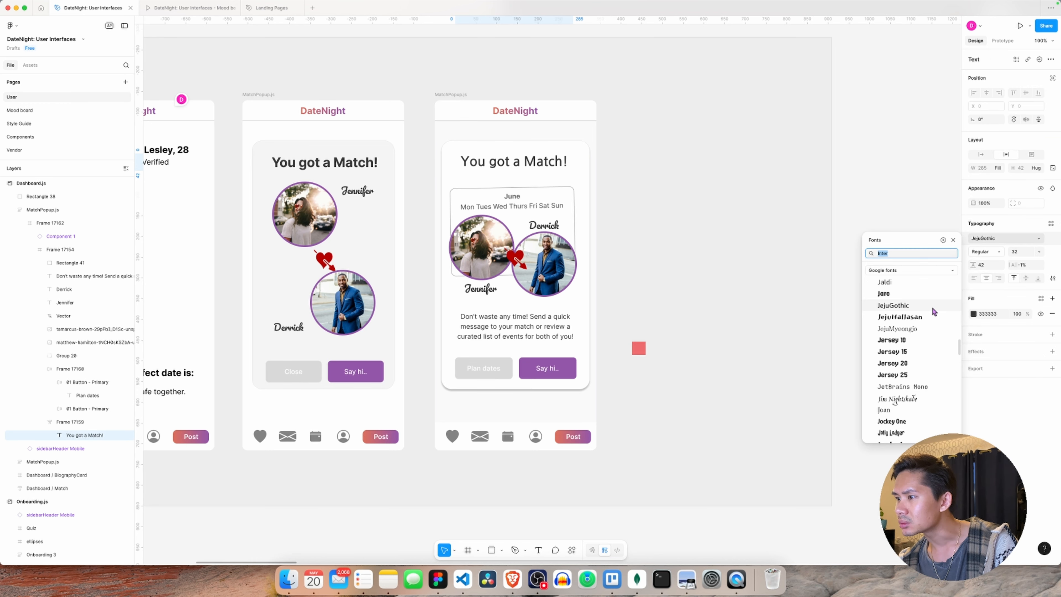
pyautogui.scroll(-3, 933, 312)
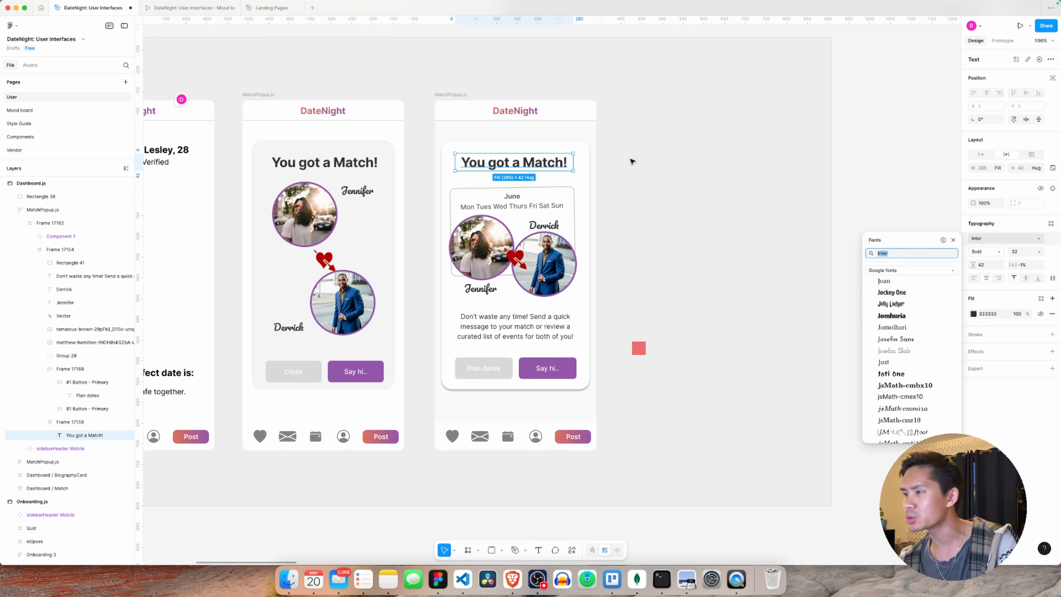
pyautogui.scroll(-3, 927, 387)
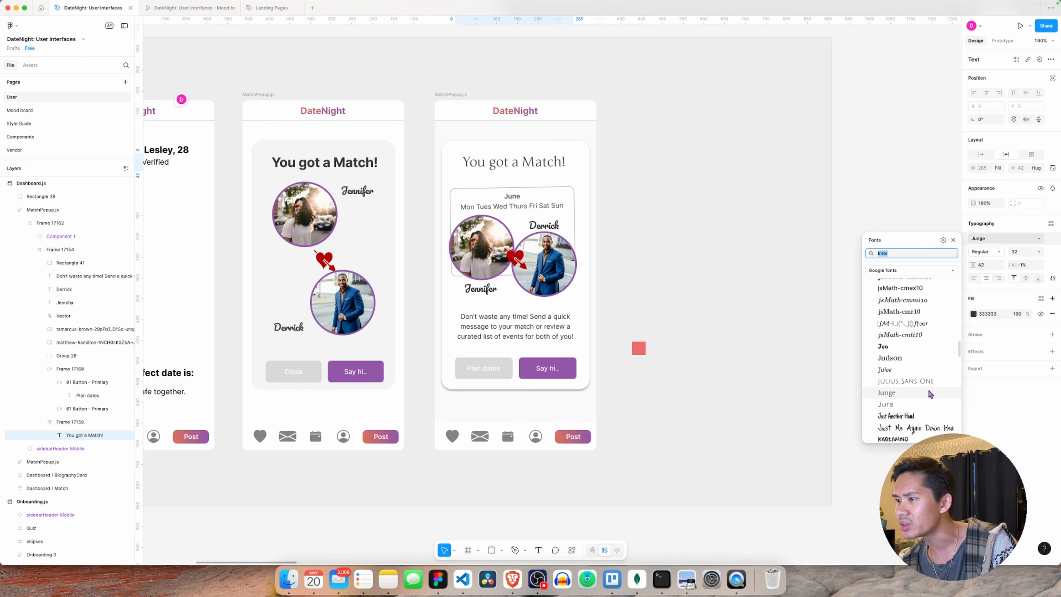
pyautogui.scroll(15, 928, 391)
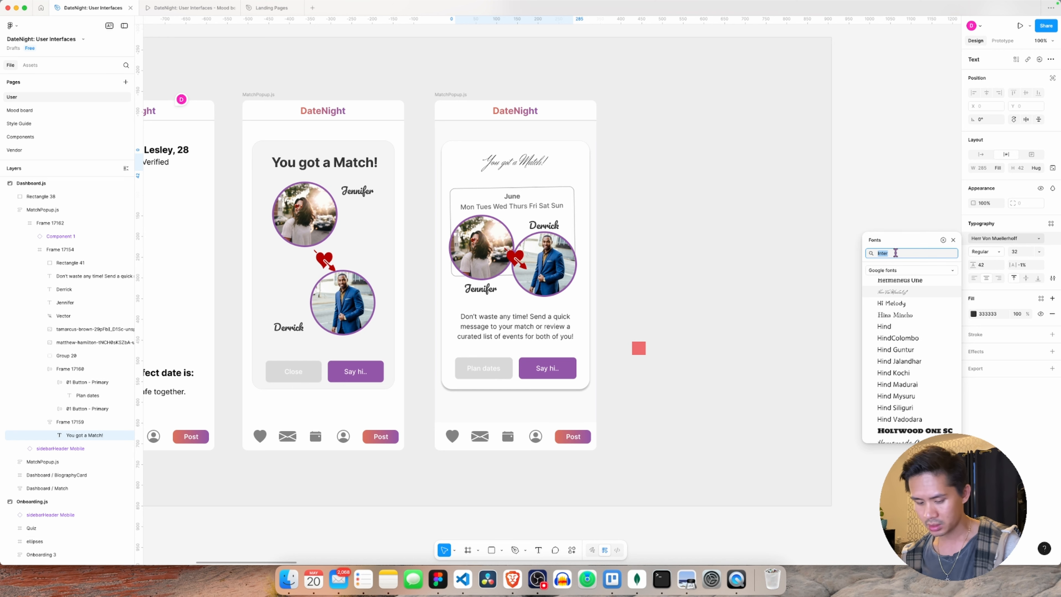
pyautogui.write('Lime')
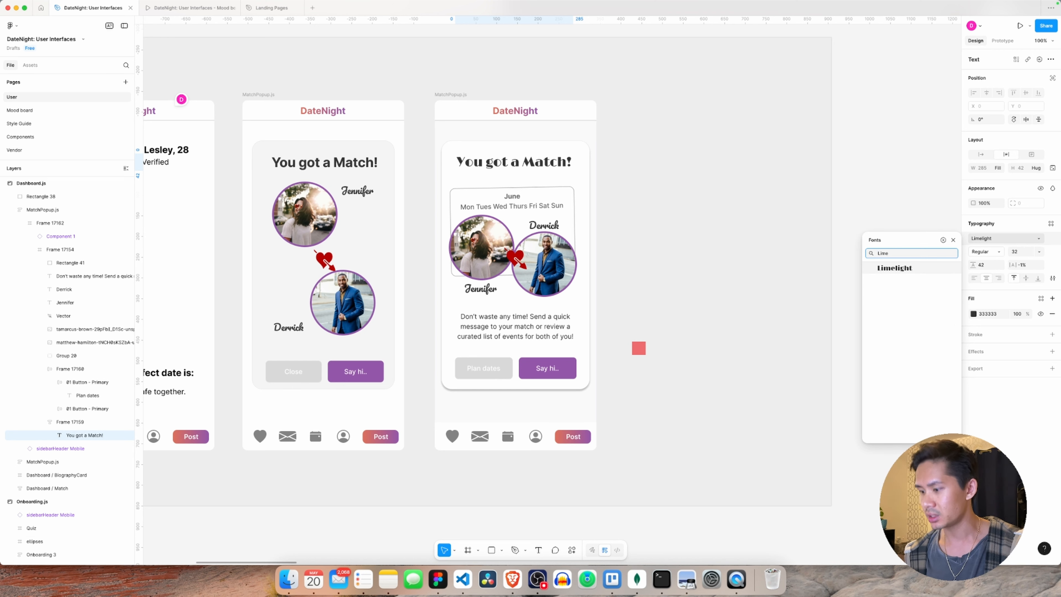
pyautogui.press('Return')
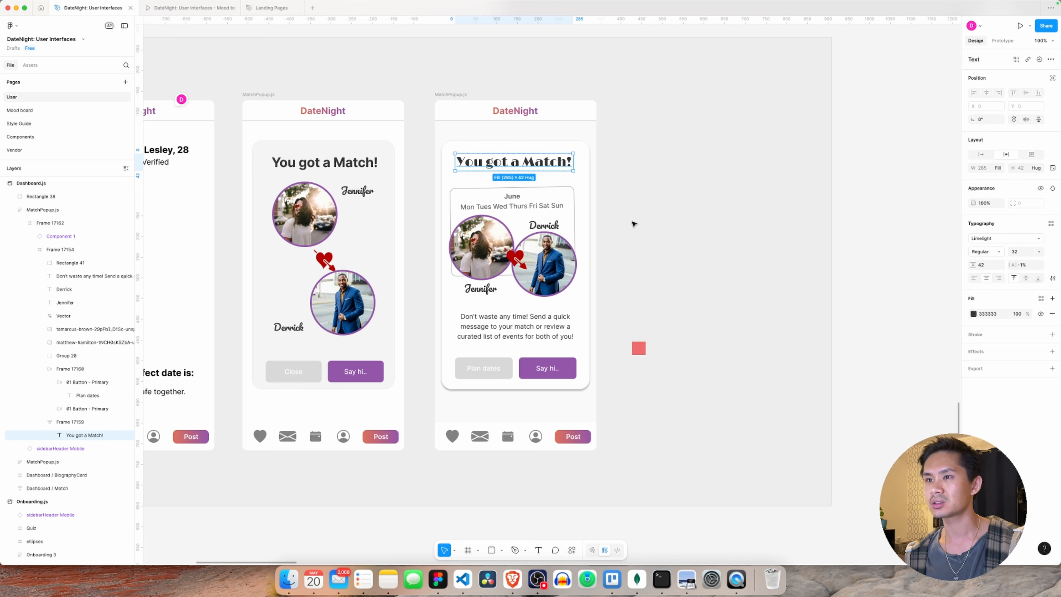
pyautogui.click(652, 228)
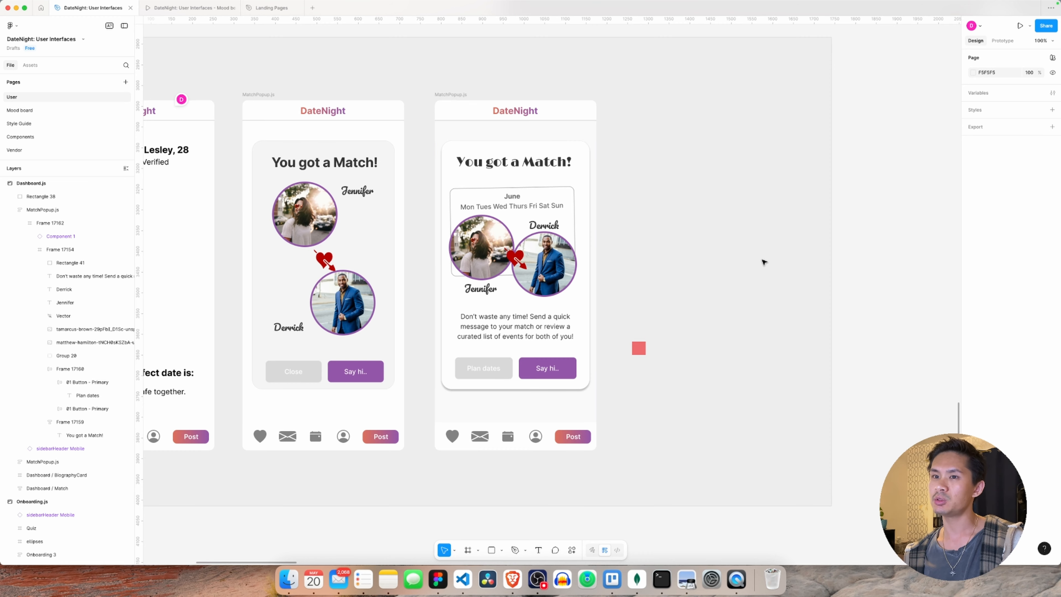
# Step: Change the font of the name label above the man's photo in the redesigned card to Limelight
pyautogui.keyDown('super'); pyautogui.click(545, 226); pyautogui.keyUp('super')
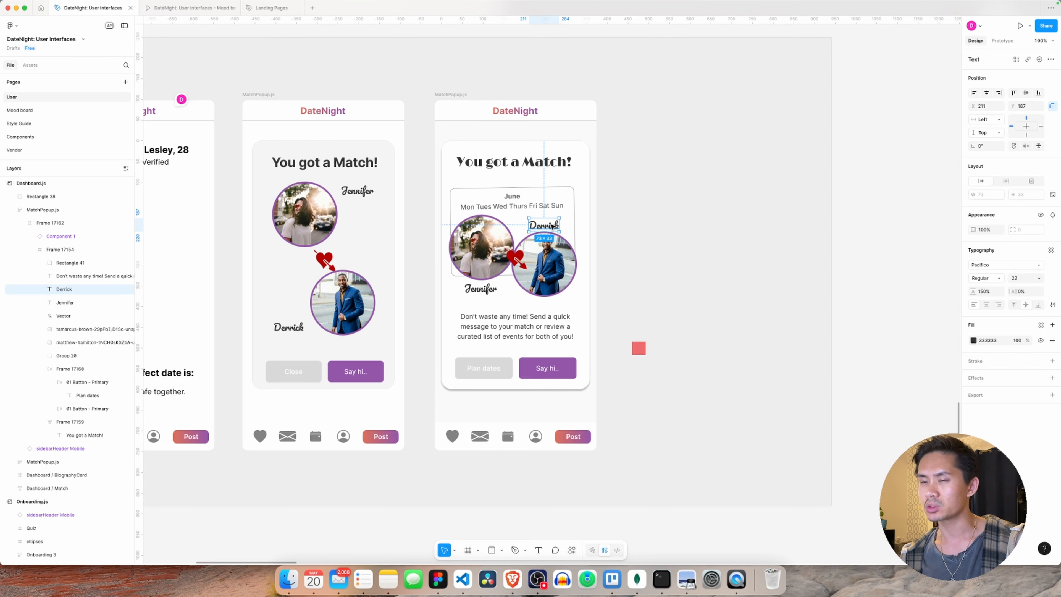
pyautogui.click(987, 265)
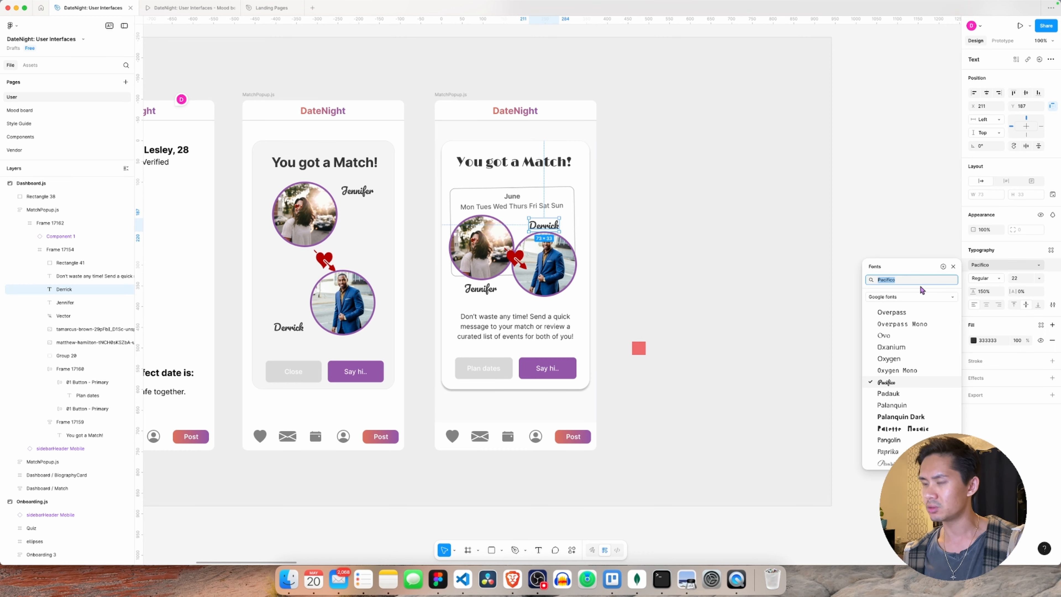
pyautogui.write('Limeli')
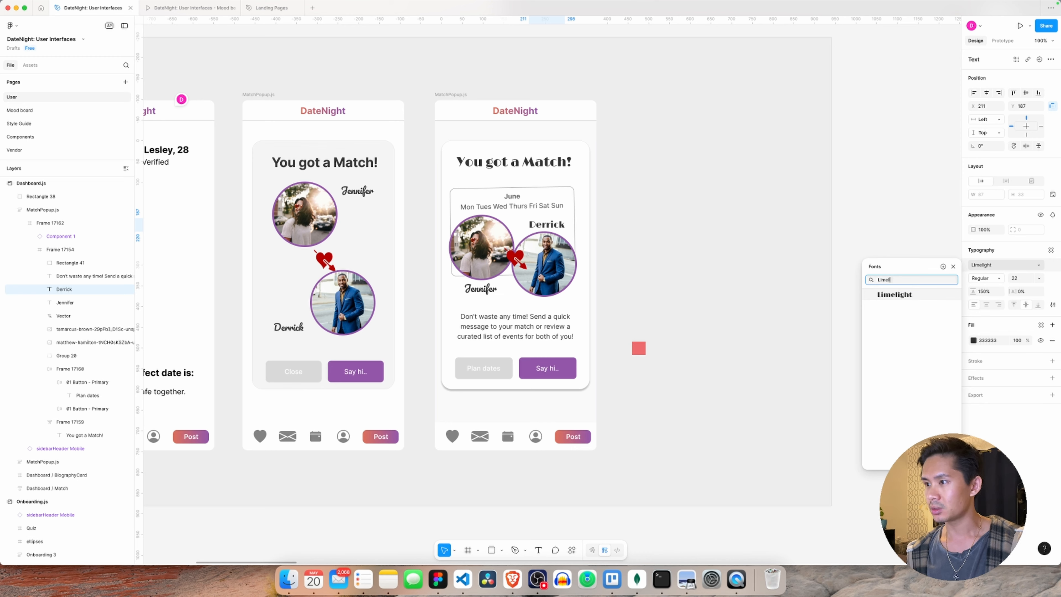
pyautogui.press('Return')
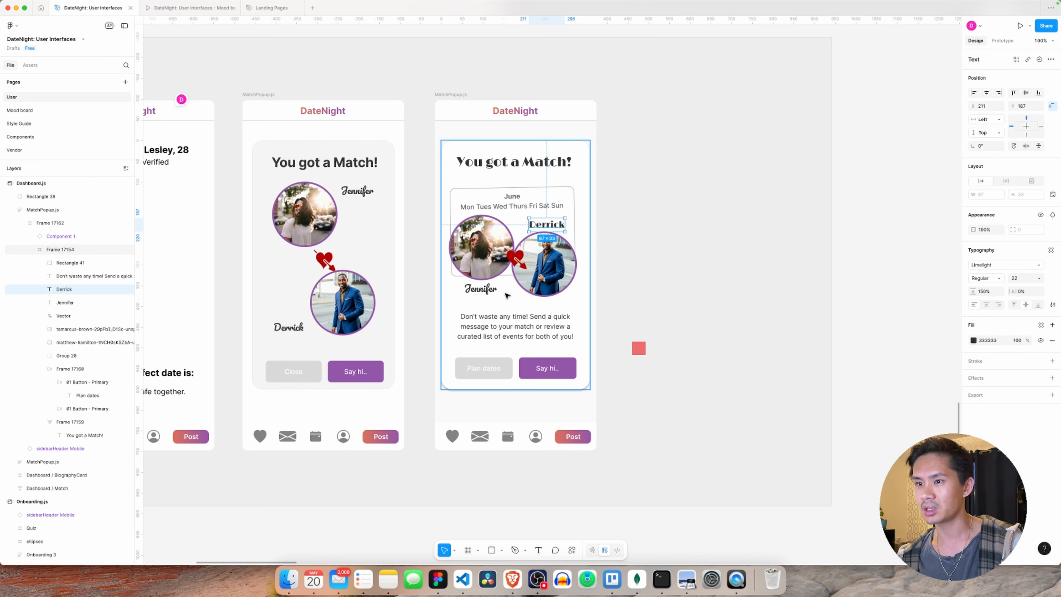
# Step: Change the font of the name label below the woman's photo in the redesigned card to Limelight
pyautogui.keyDown('super'); pyautogui.click(490, 290); pyautogui.keyUp('super')
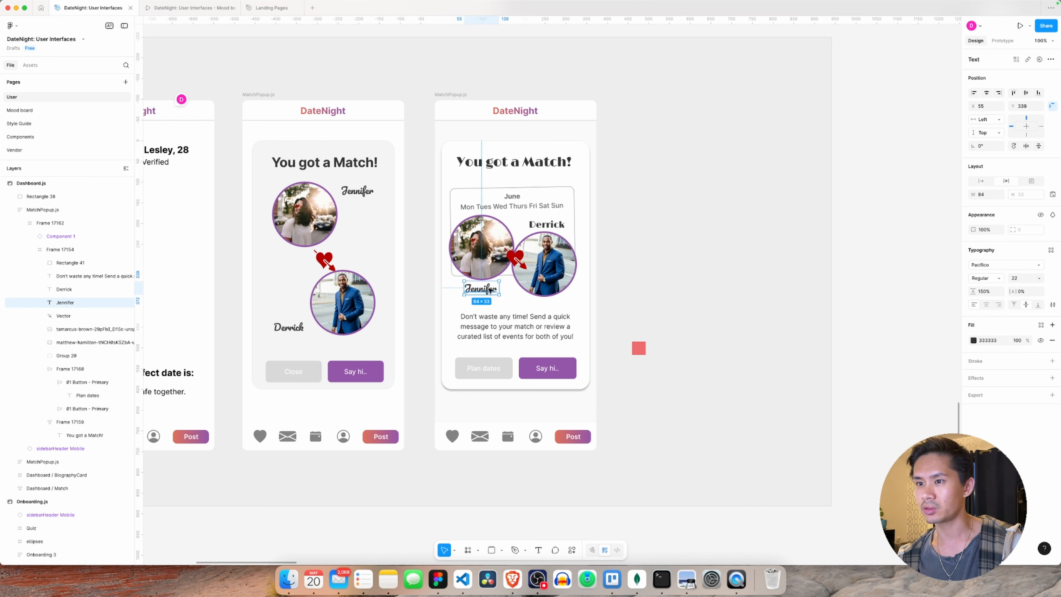
pyautogui.click(985, 265)
pyautogui.write('limelight')
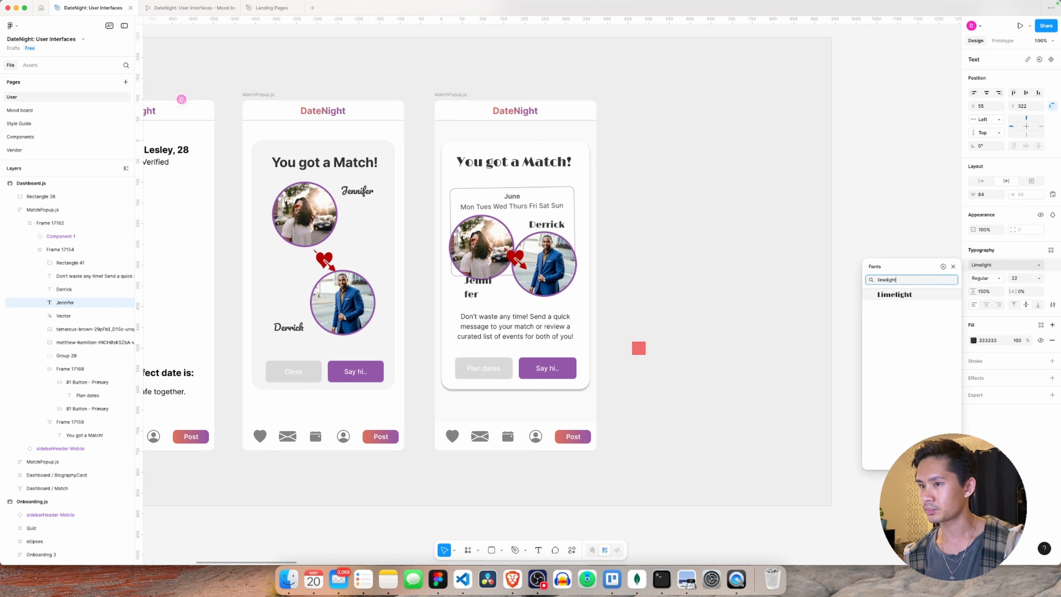
pyautogui.press('Return')
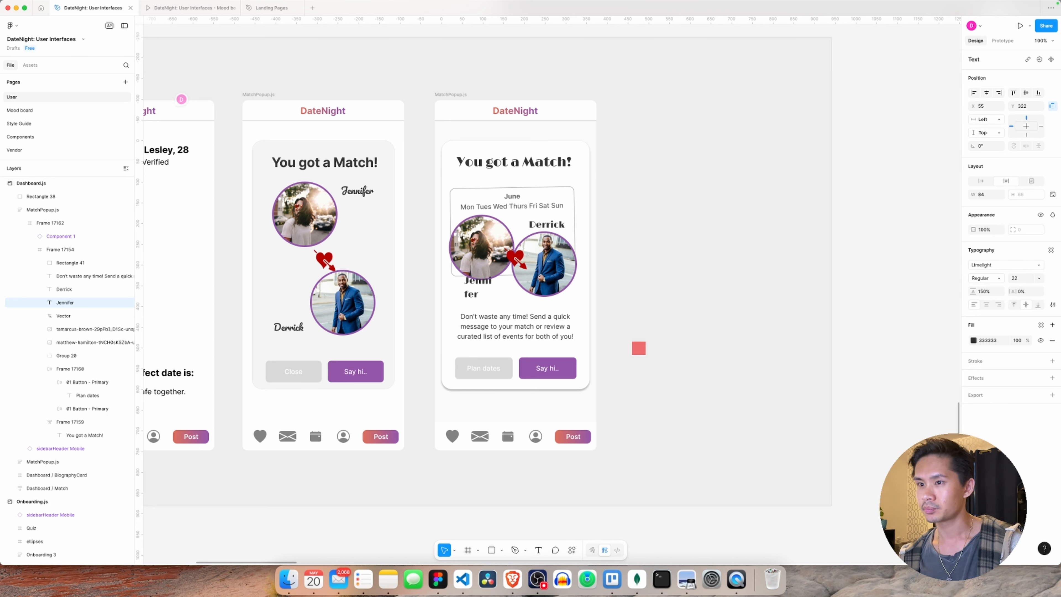
# Step: Widen the woman's name label to about 117 so the name fits on one line, centred beneath her photo
pyautogui.doubleClick(465, 282)
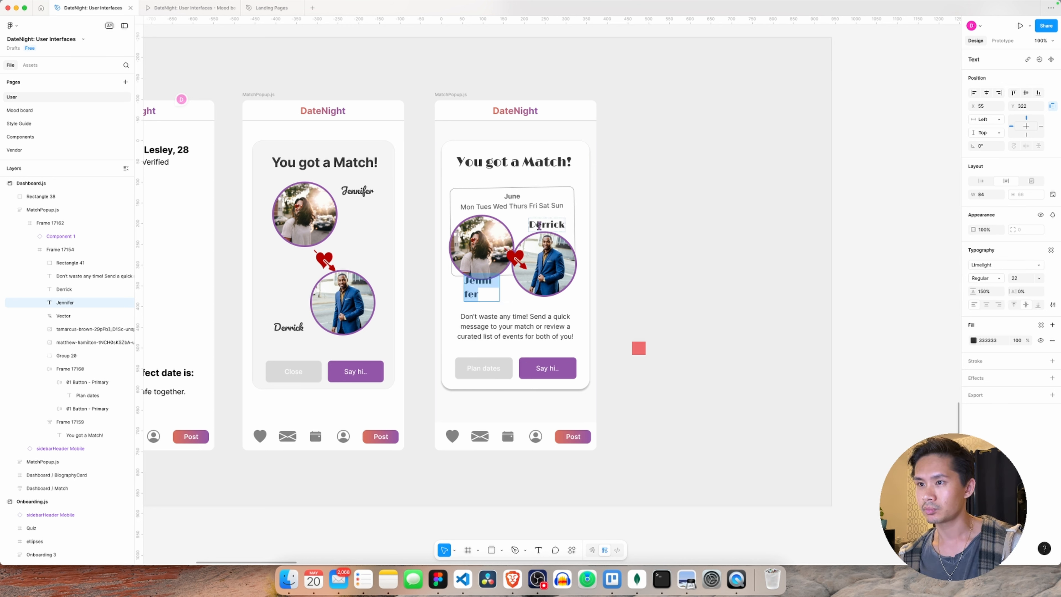
pyautogui.click(497, 293)
pyautogui.press('Escape')
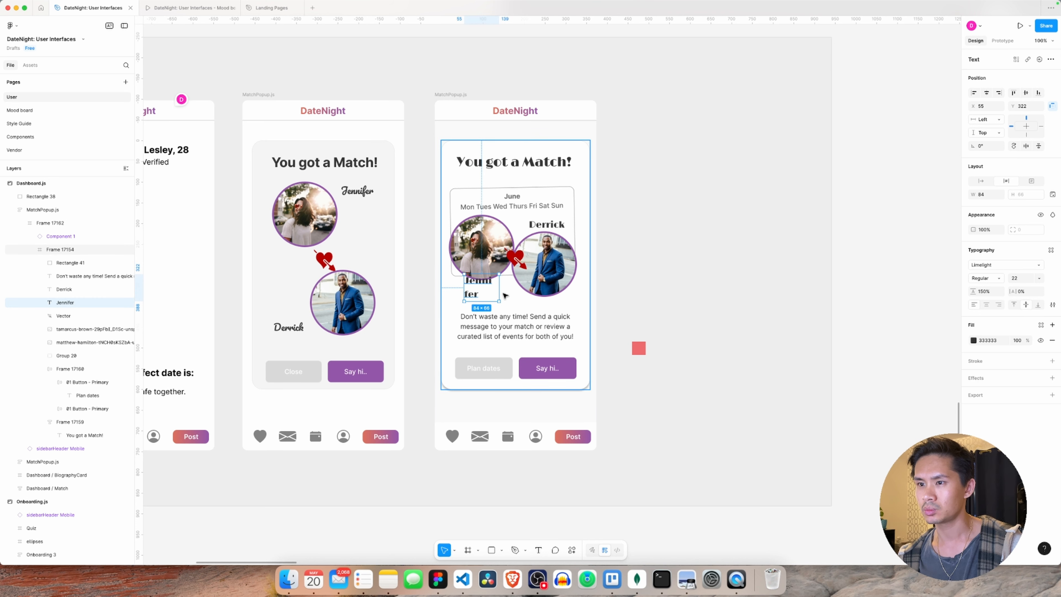
pyautogui.moveTo(499, 292)
pyautogui.mouseDown()
pyautogui.moveTo(513, 293)
pyautogui.moveTo(494, 290)
pyautogui.mouseUp()
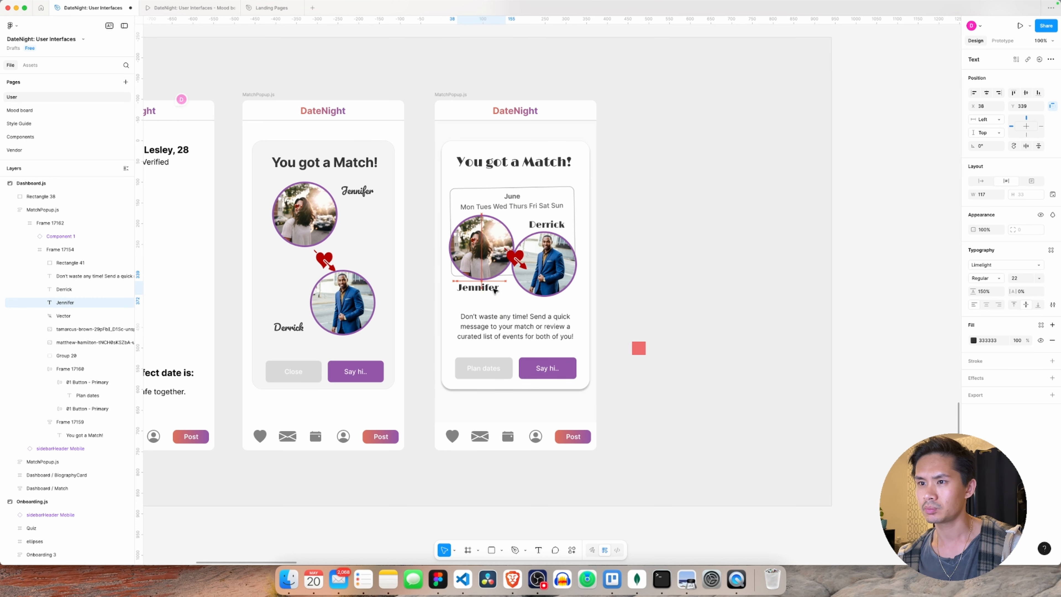
pyautogui.click(678, 282)
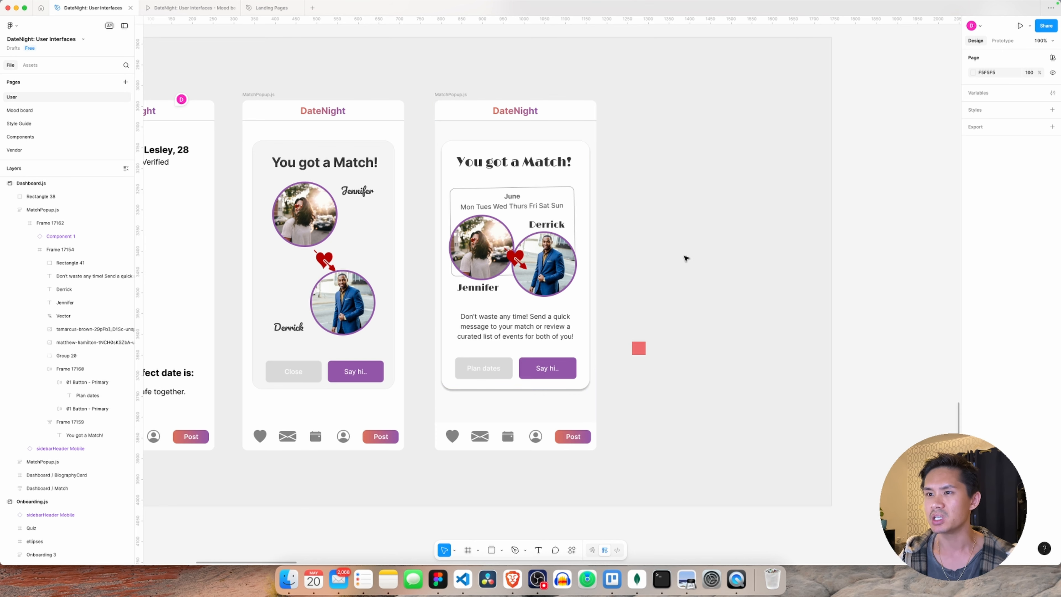
pyautogui.click(549, 201)
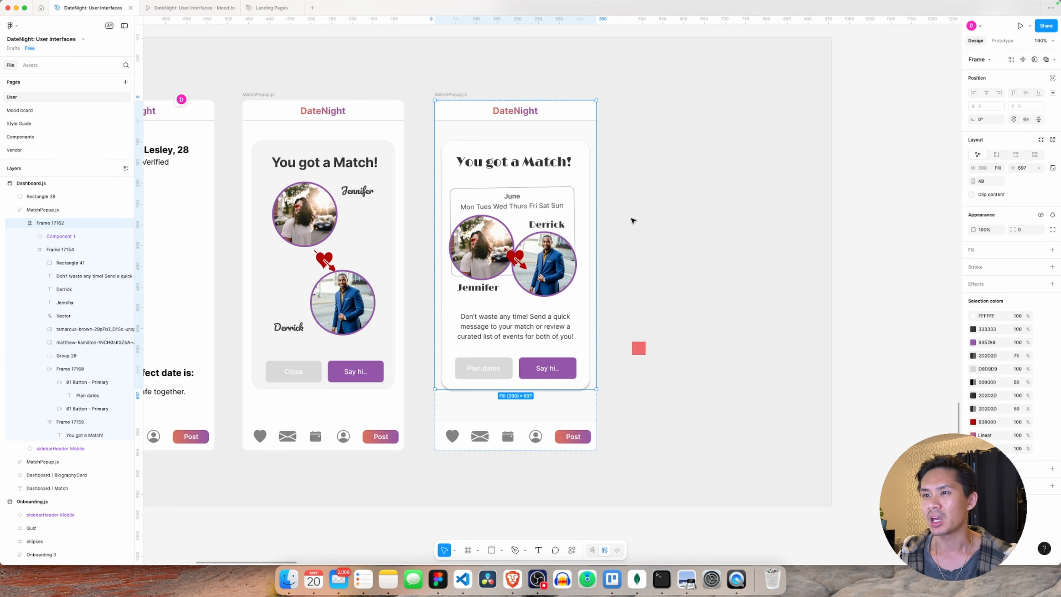
pyautogui.click(738, 250)
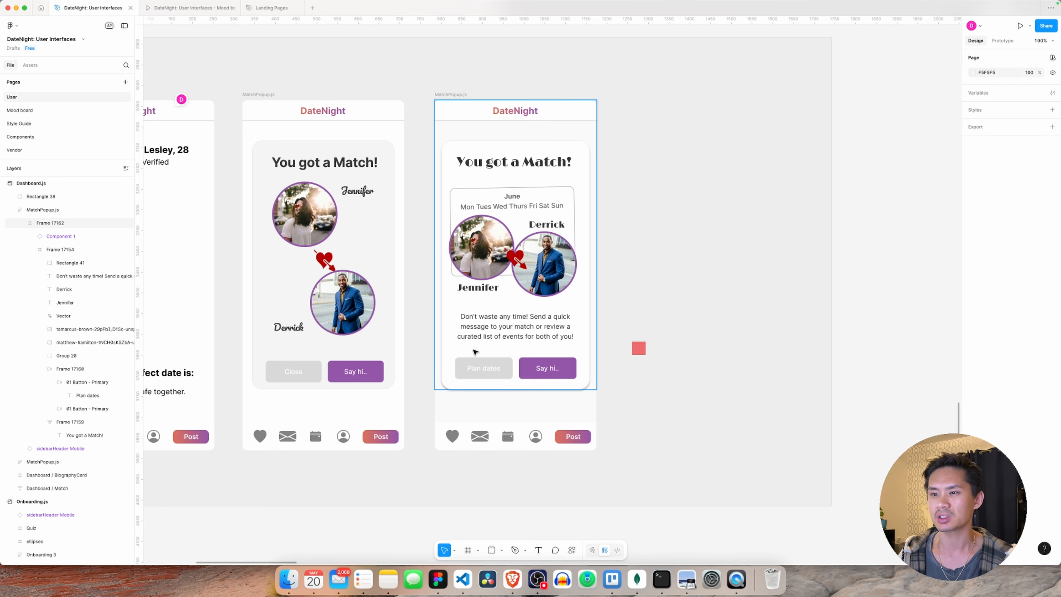
pyautogui.click(654, 401)
pyautogui.press('Escape')
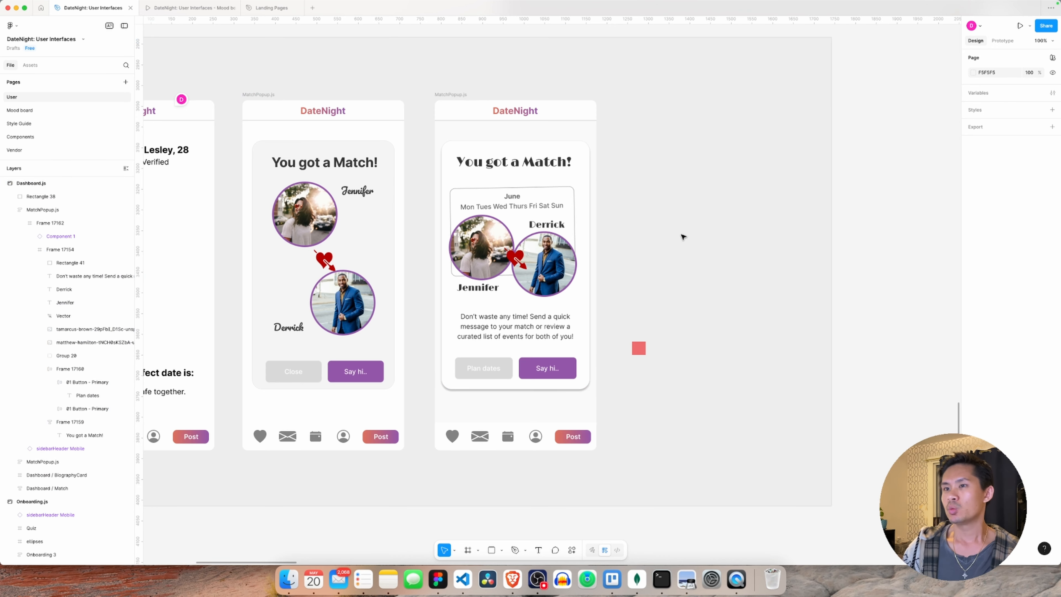
# Step: Switch to the Trello card and mark the "Re-design the MatchPopup in Figma" checklist item as complete
pyautogui.click(681, 235)
pyautogui.moveTo(679, 234); pyautogui.dragTo(675, 235)
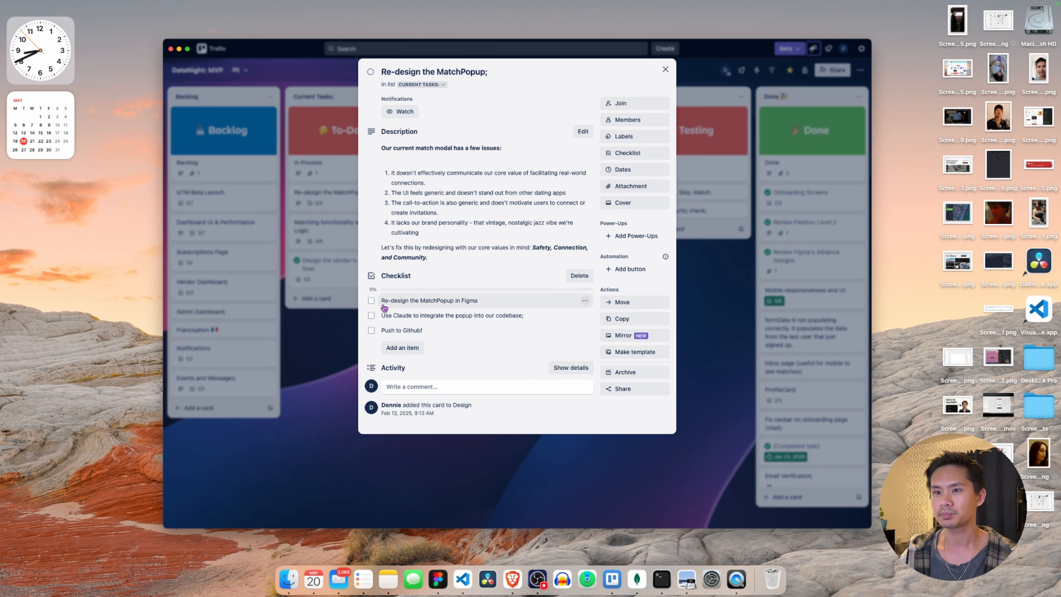
pyautogui.click(370, 301)
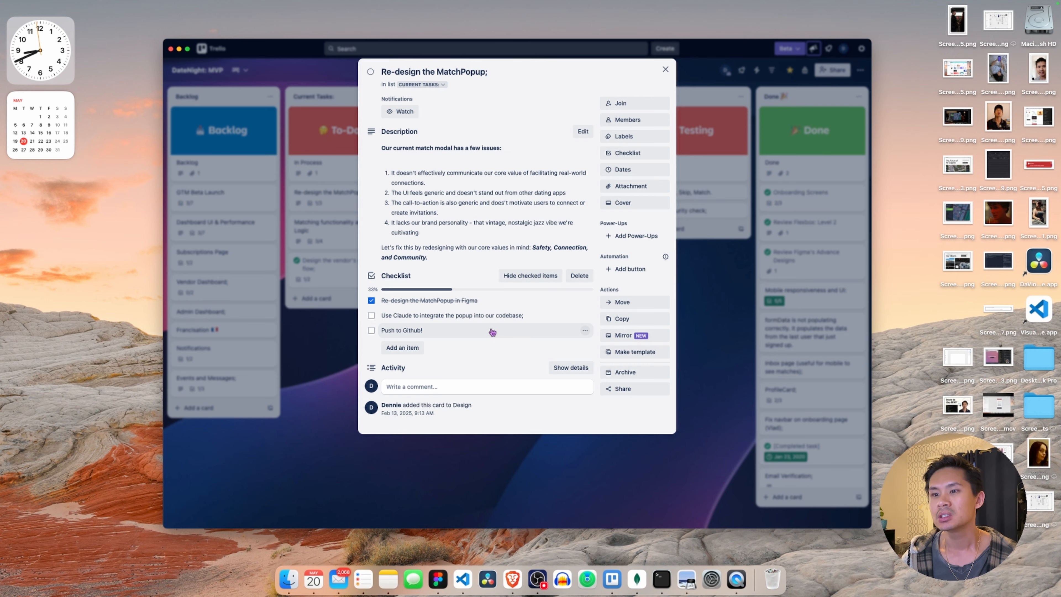
# Step: Return to Figma and export the redesigned MatchPopup frame as MatchPopup.js.png into the DateNight Media folder on the T7 Shield drive
pyautogui.hotkey('ctrl', 'Left')
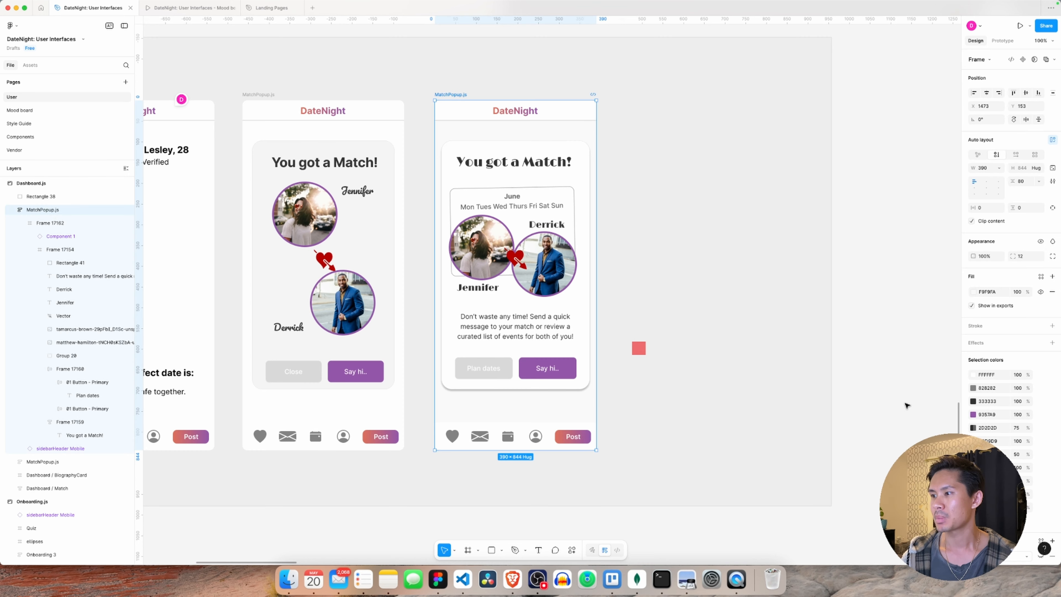
pyautogui.scroll(-3, 975, 420)
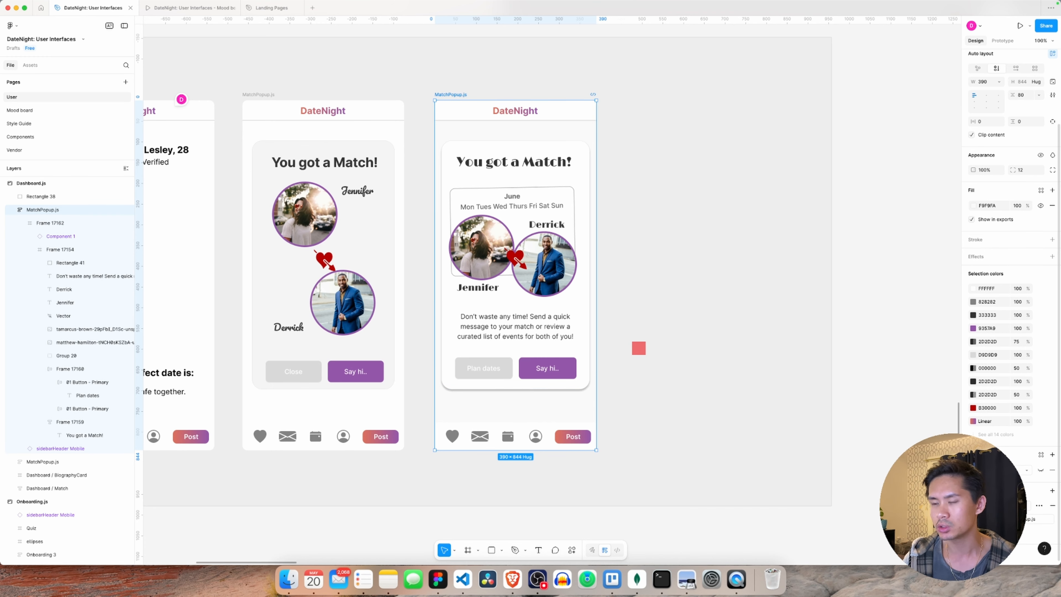
pyautogui.press('super+shift+e')
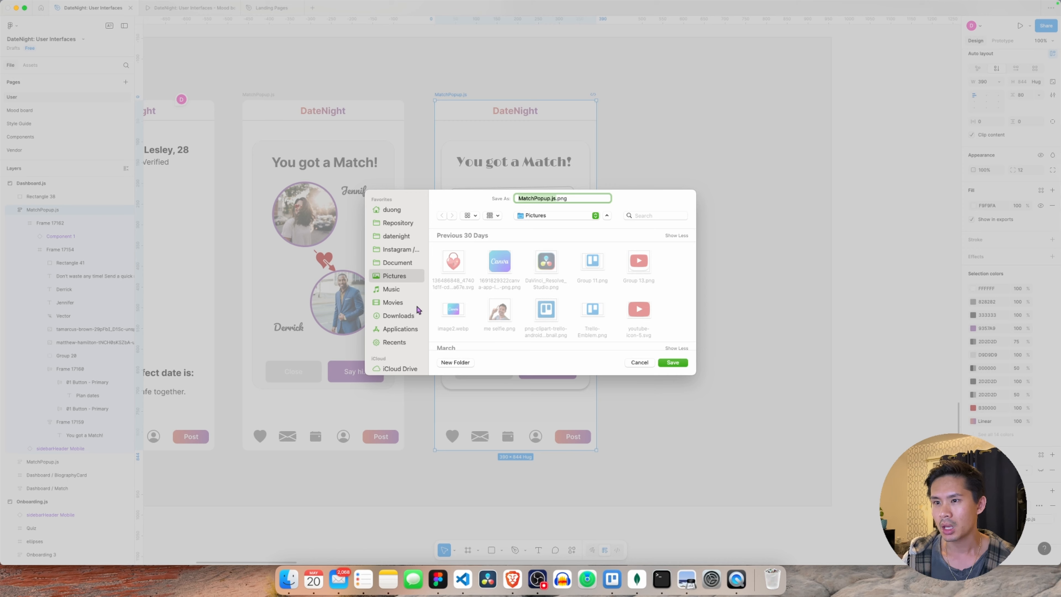
pyautogui.scroll(-5, 413, 309)
pyautogui.scroll(5, 413, 310)
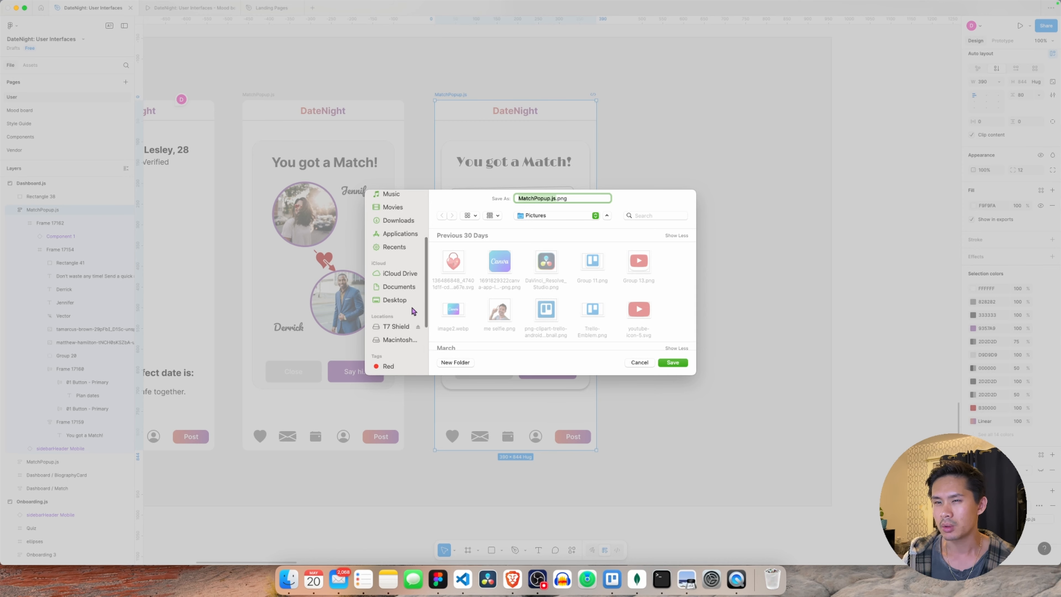
pyautogui.scroll(-7, 412, 308)
pyautogui.click(396, 232)
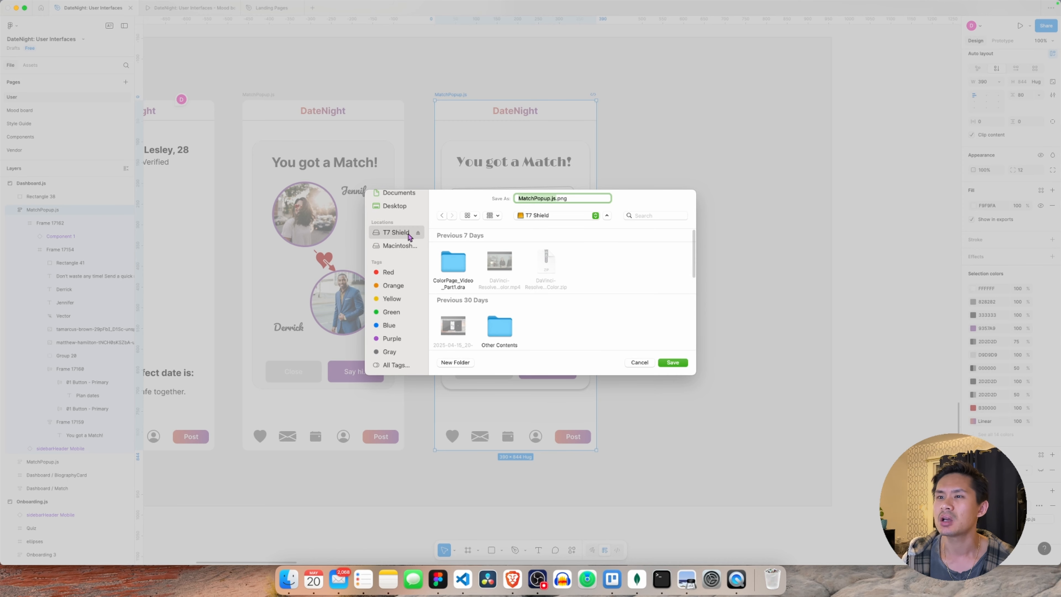
pyautogui.scroll(-2, 525, 269)
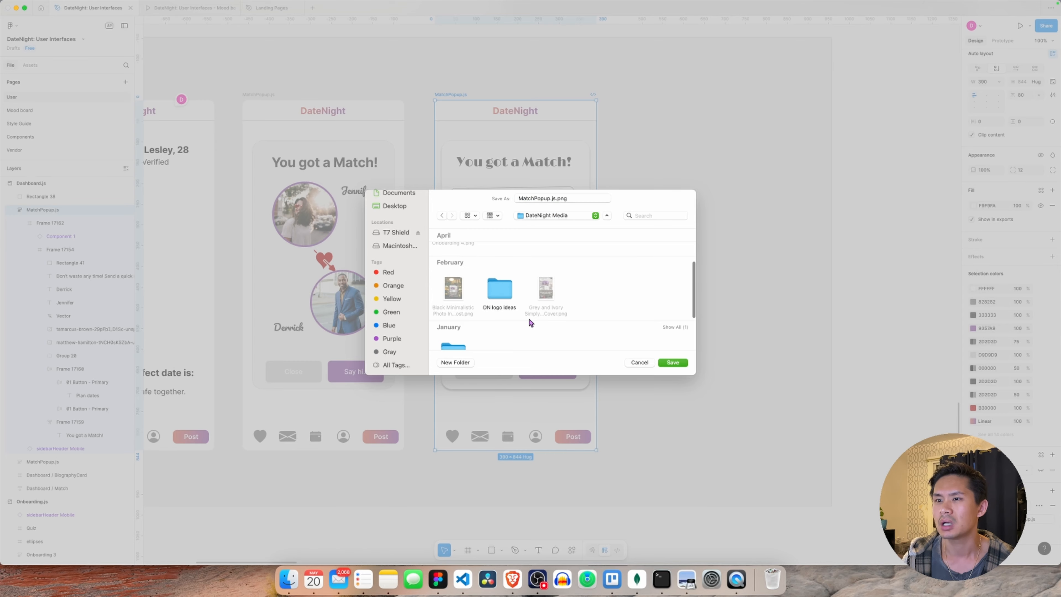
pyautogui.scroll(3, 527, 316)
pyautogui.click(676, 366)
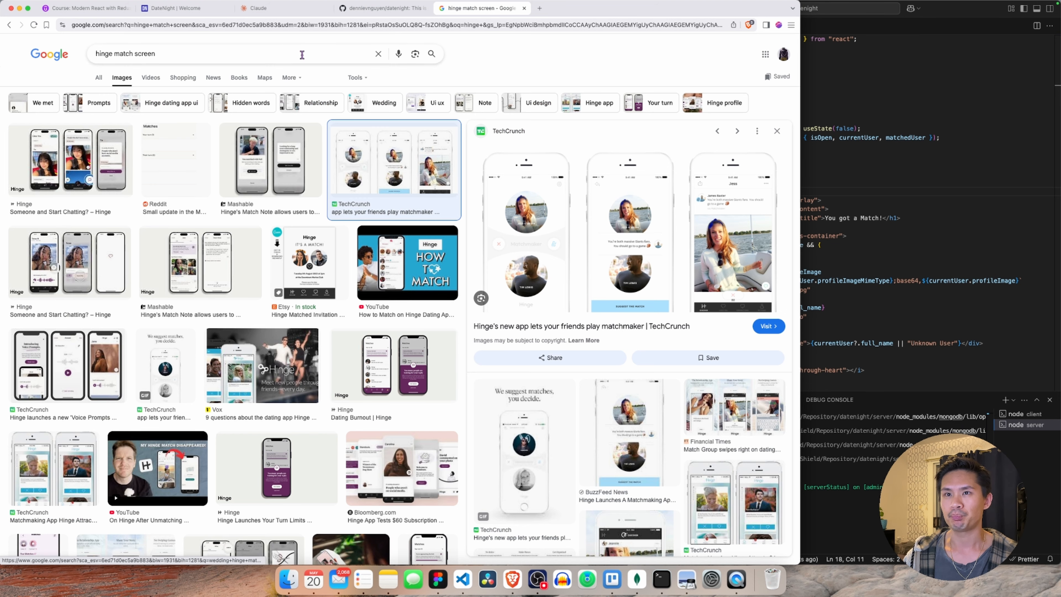
# Step: Switch to the Claude page in the browser
pyautogui.click(275, 9)
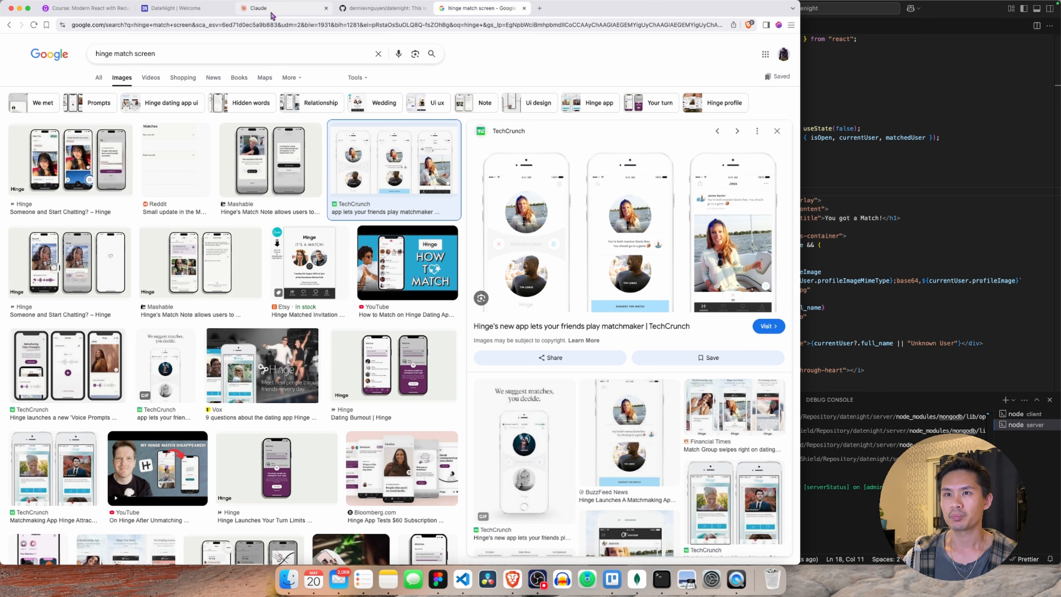